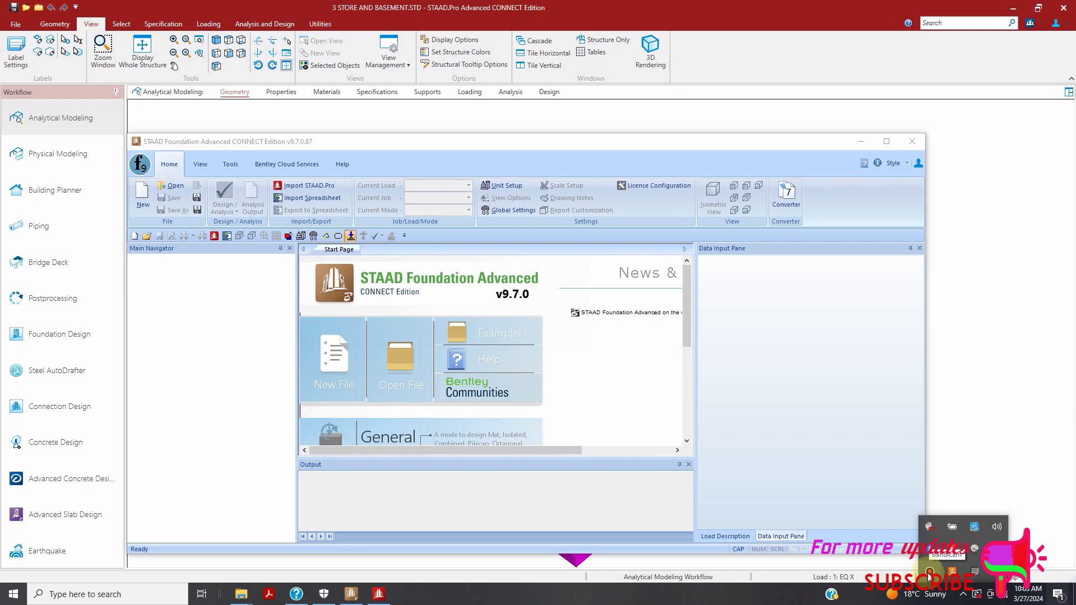
left_click(928, 550)
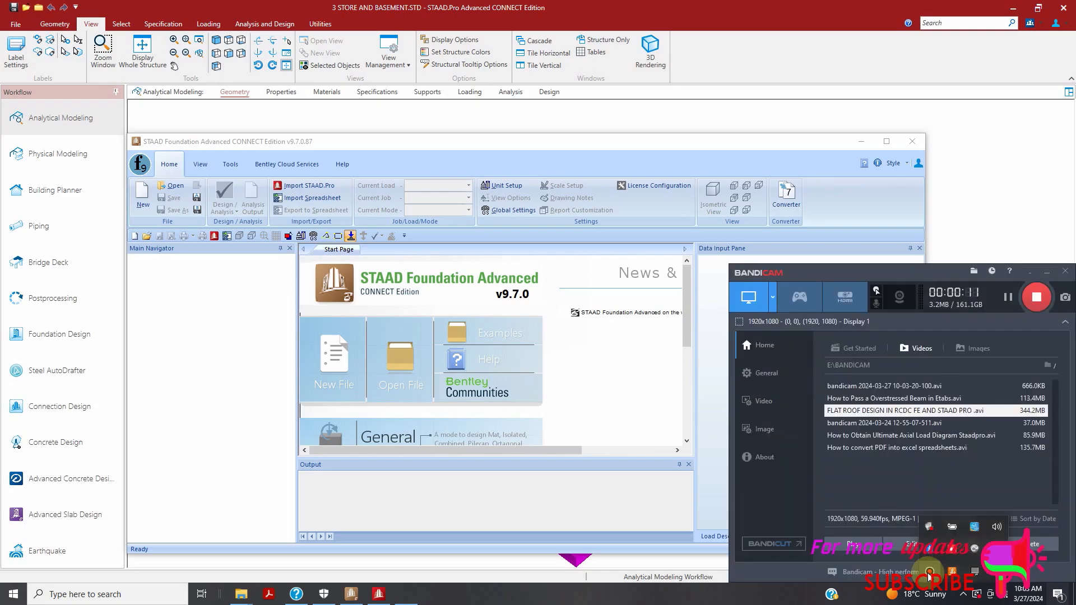
left_click(1030, 277)
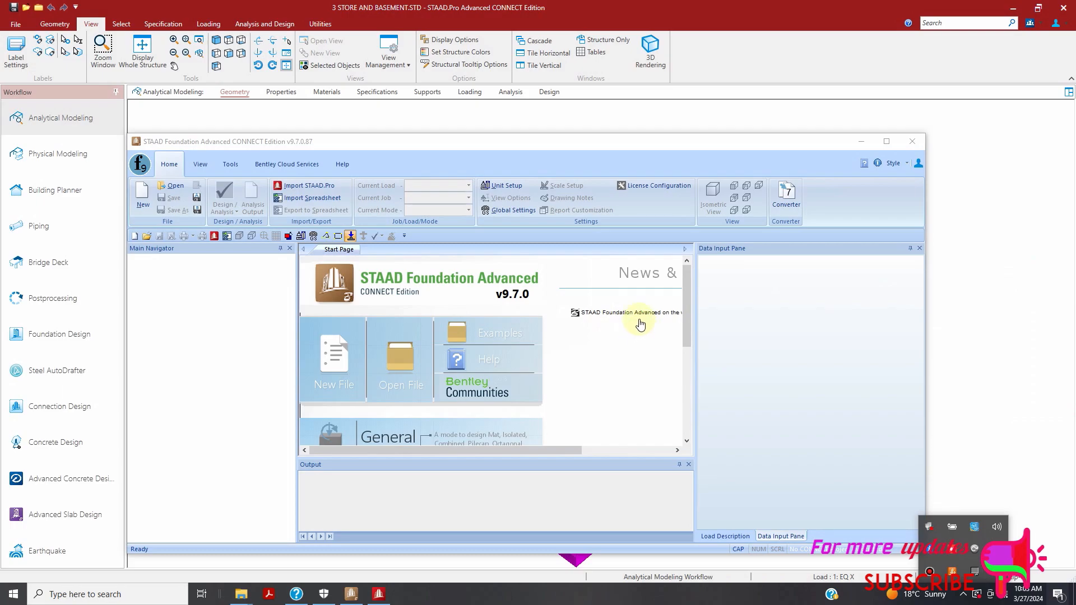
Step: Minimize the foundation design window, examine the 3D rendered building from several angles, and leave the rendering
left_click(862, 141)
left_click_drag(727, 351, 884, 375)
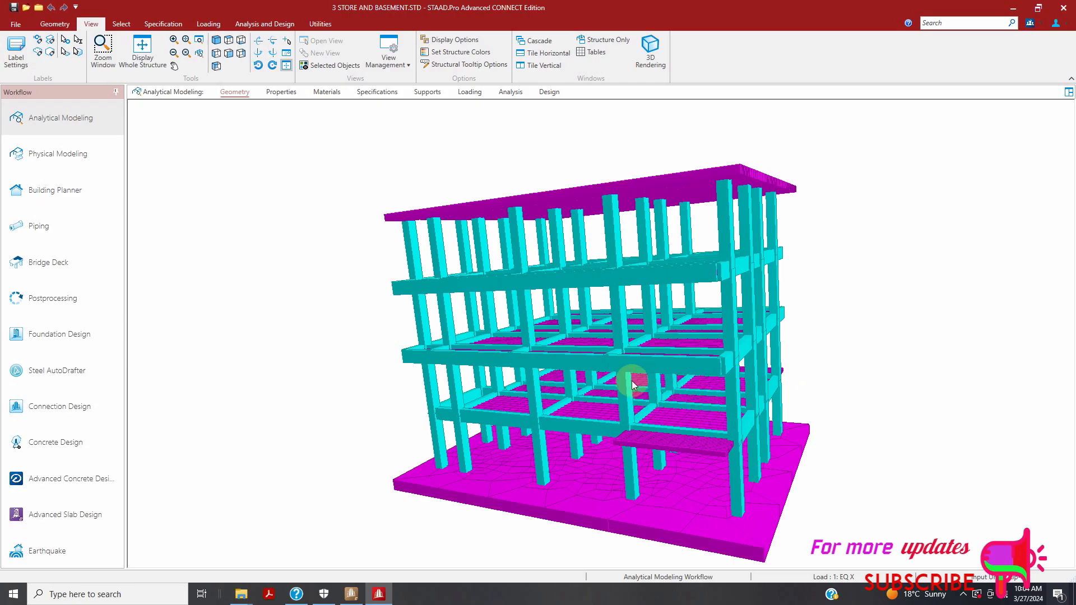
left_click_drag(667, 382, 790, 371)
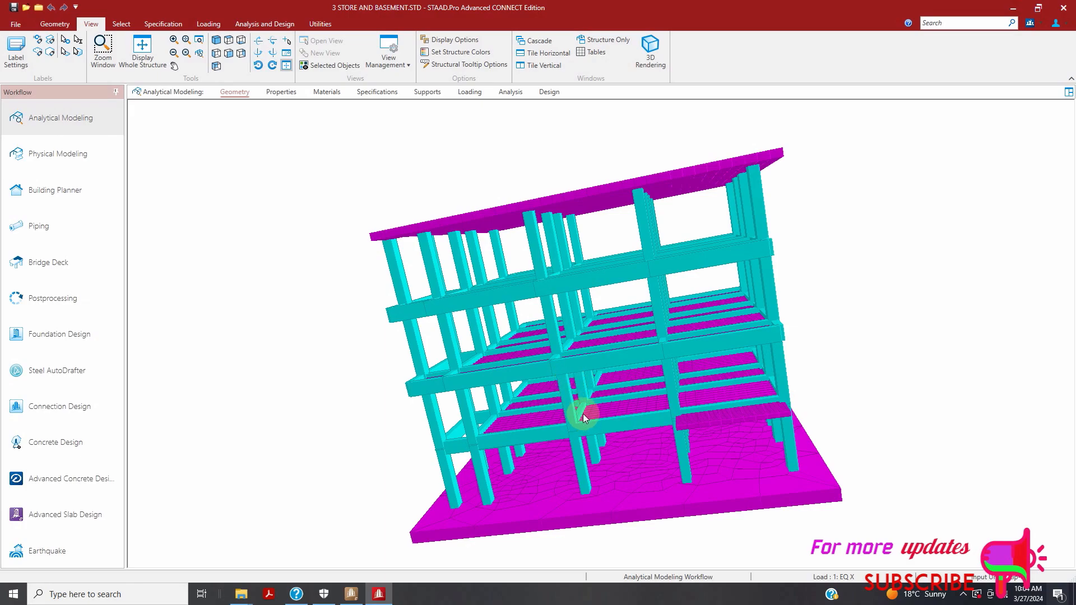
left_click_drag(606, 389, 539, 424)
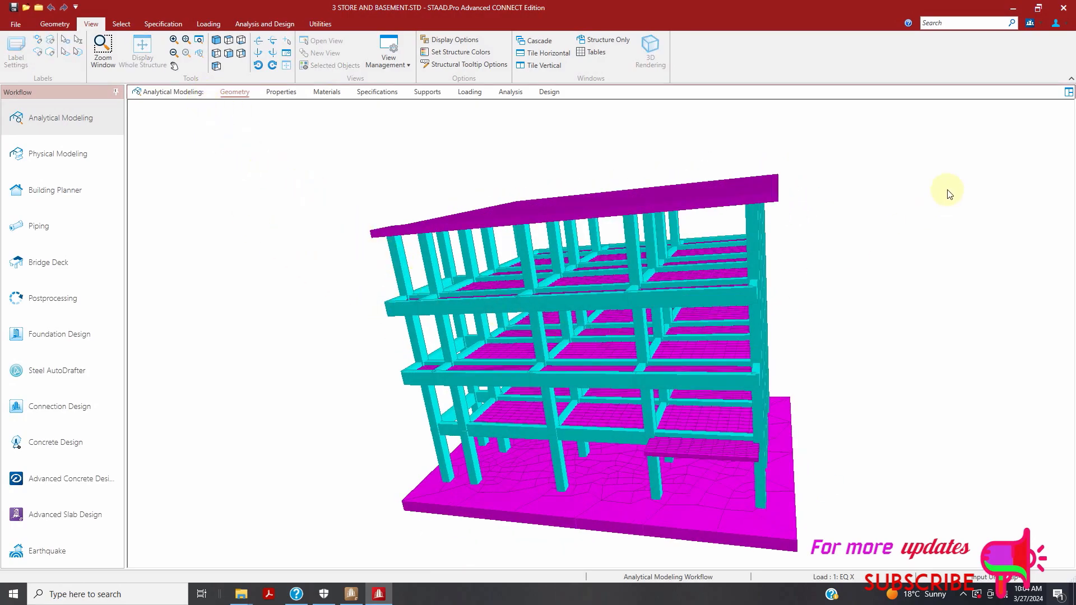
left_click(1056, 95)
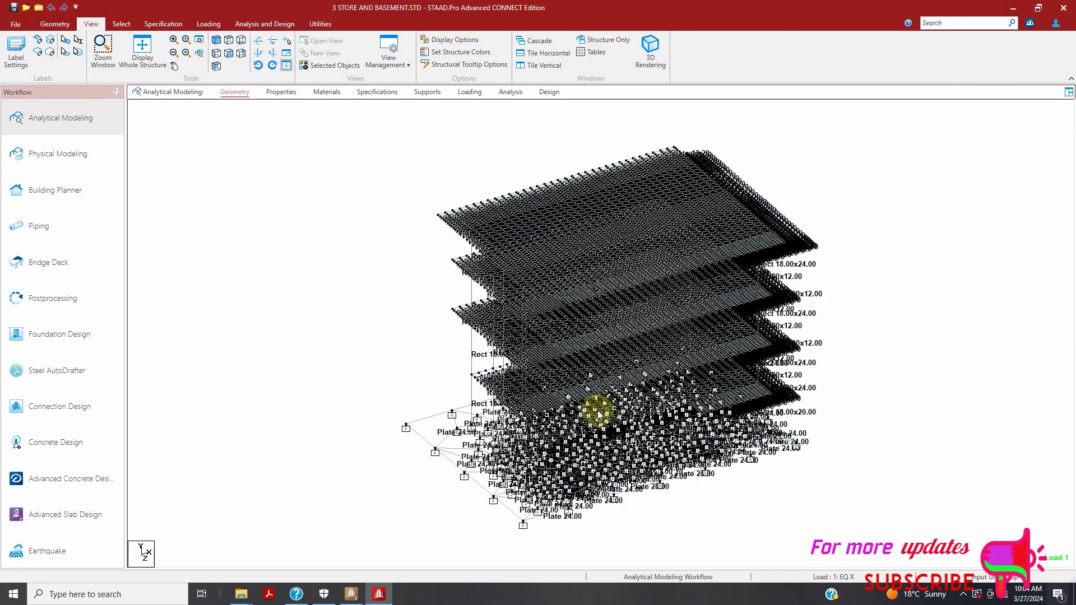
Step: Select all plates of the base mat with the Plates Cursor and display only these selected plates in plan
left_click(228, 54)
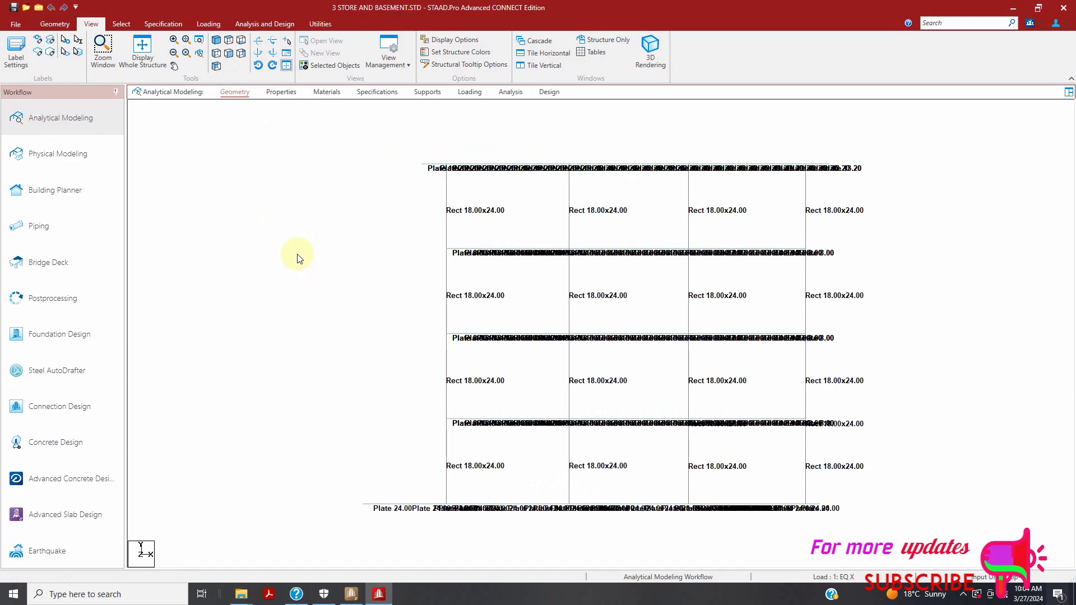
right_click(279, 370)
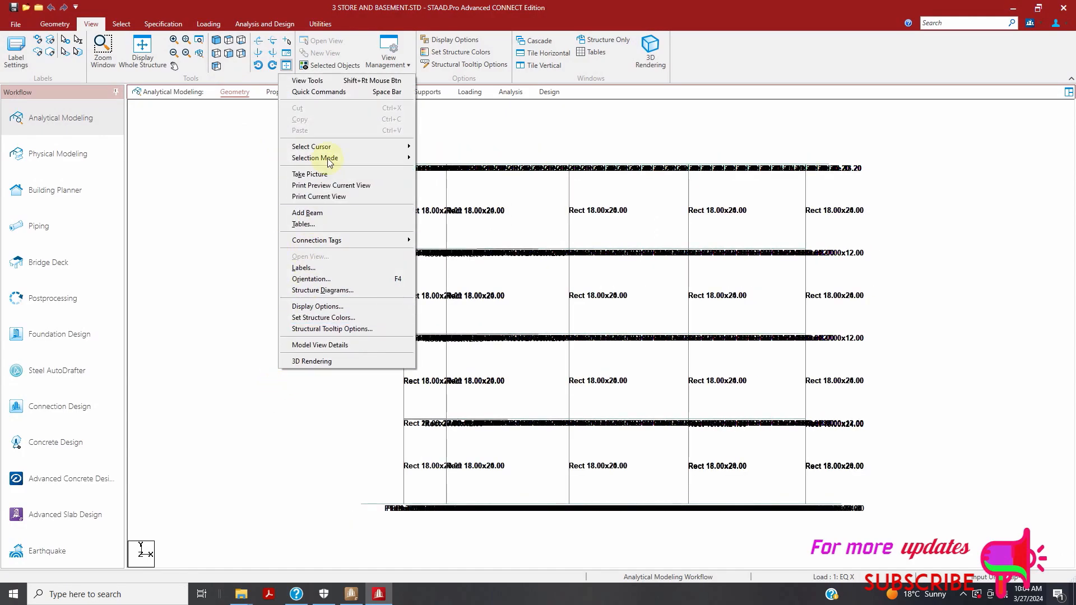
mouse_move(330, 148)
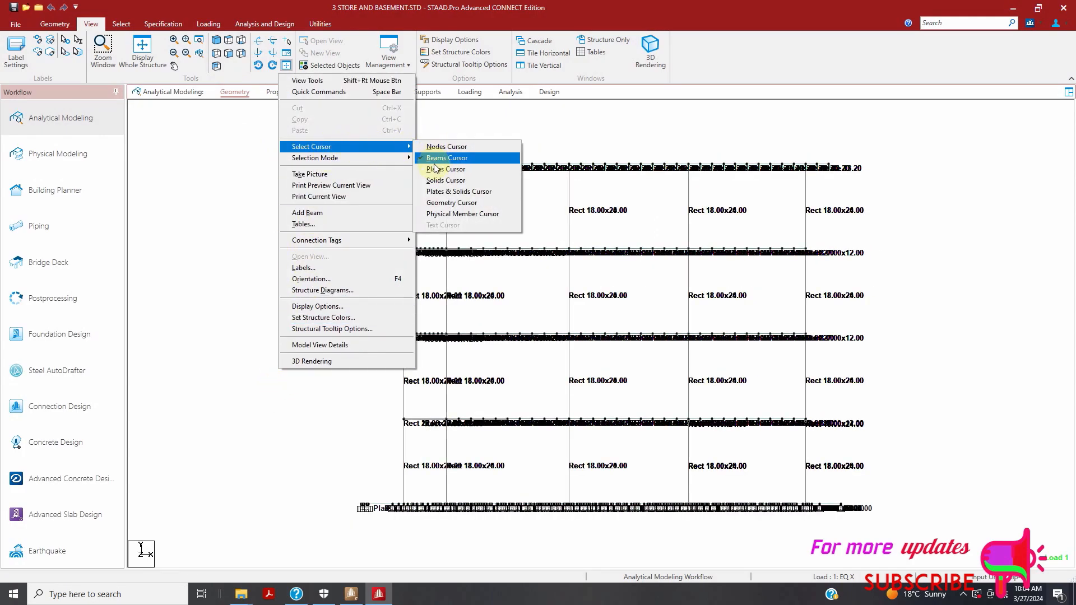
left_click(440, 169)
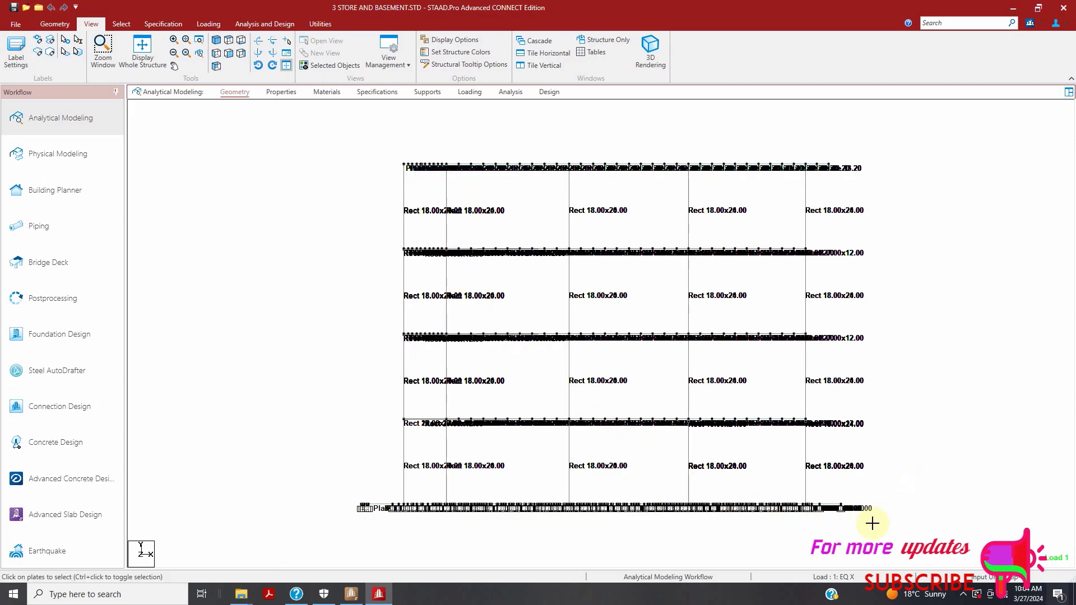
left_click_drag(771, 541, 350, 546)
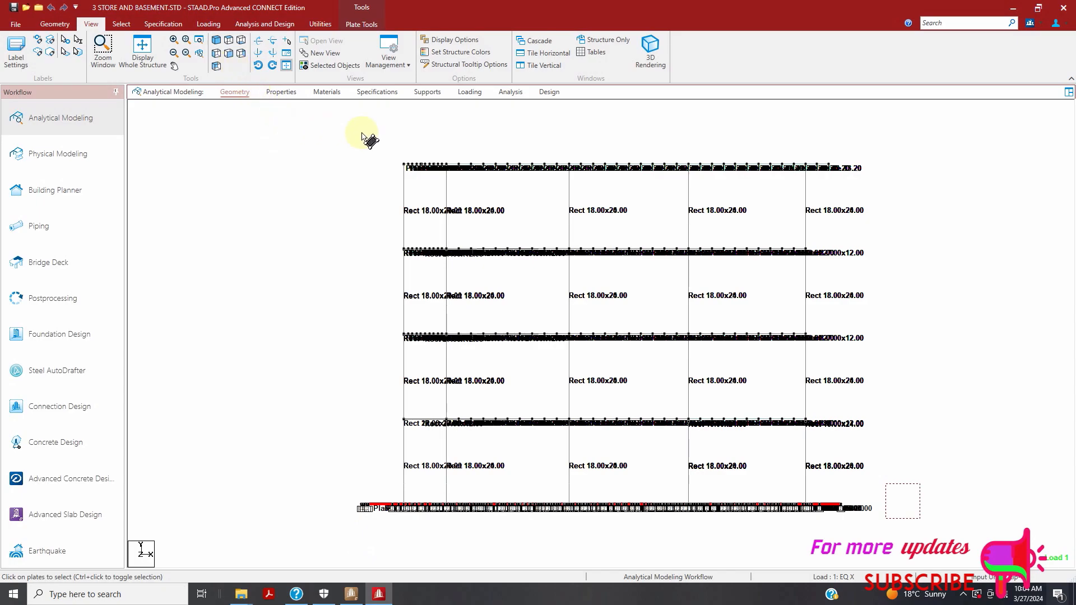
left_click(329, 65)
left_click(228, 40)
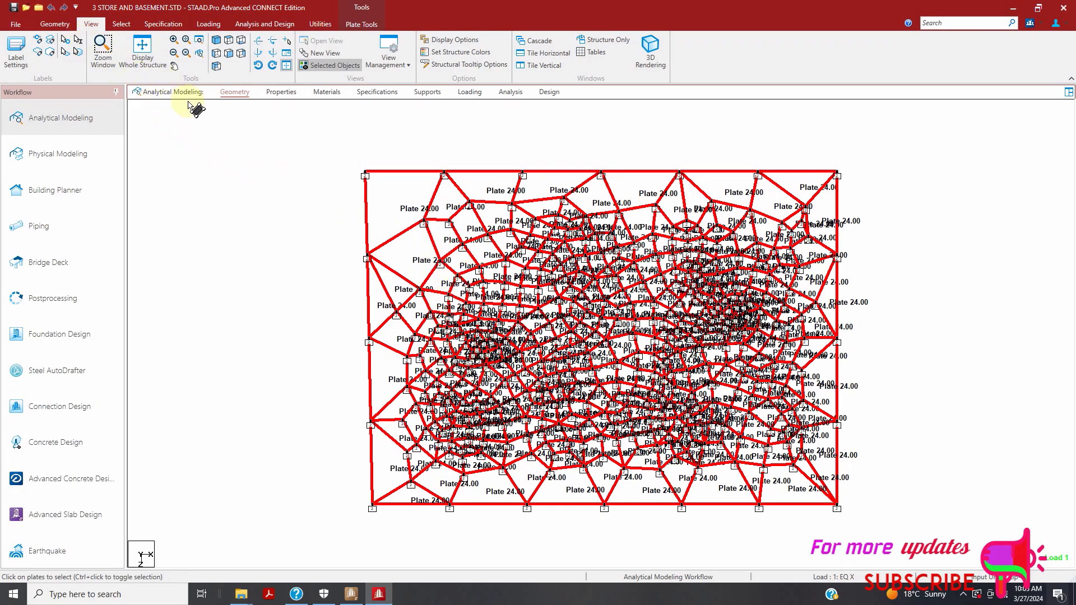
Step: Delete the selected base mat plates along with the result files, but keep the nodes left without structural elements
left_click(54, 24)
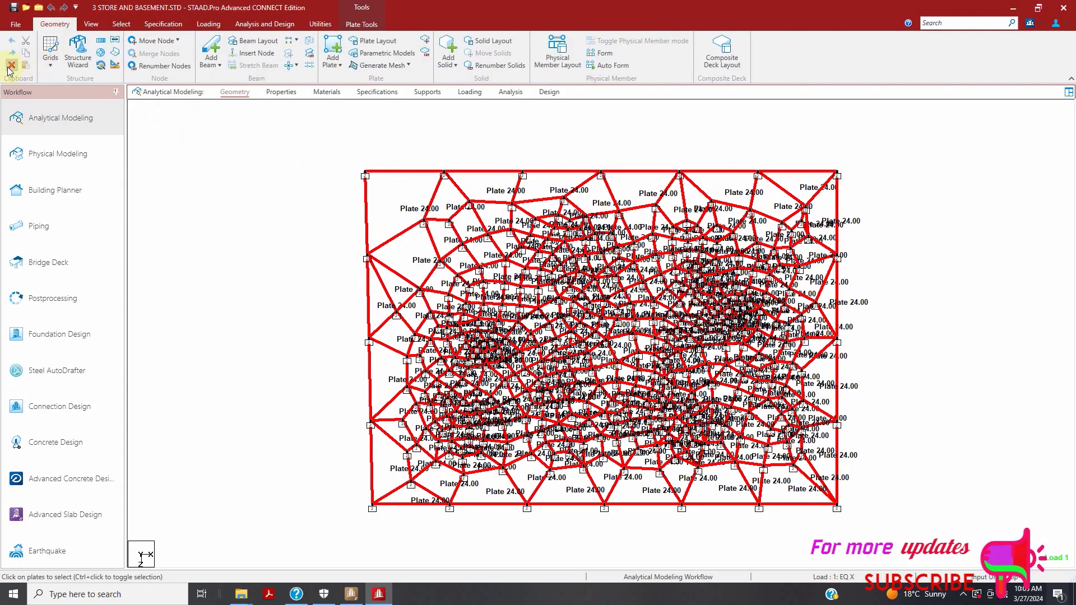
left_click(11, 66)
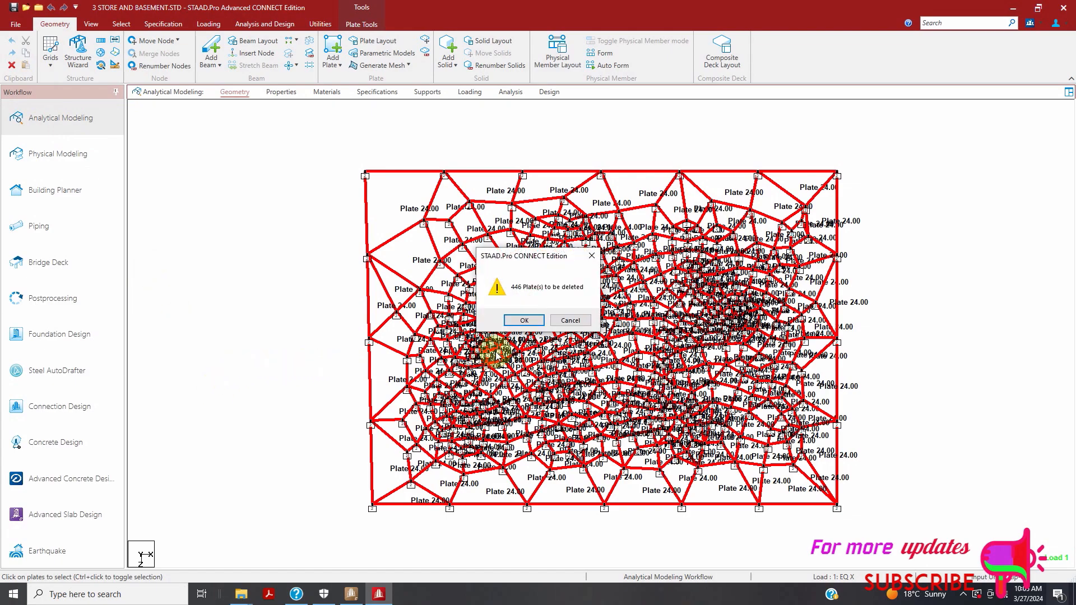
left_click(523, 323)
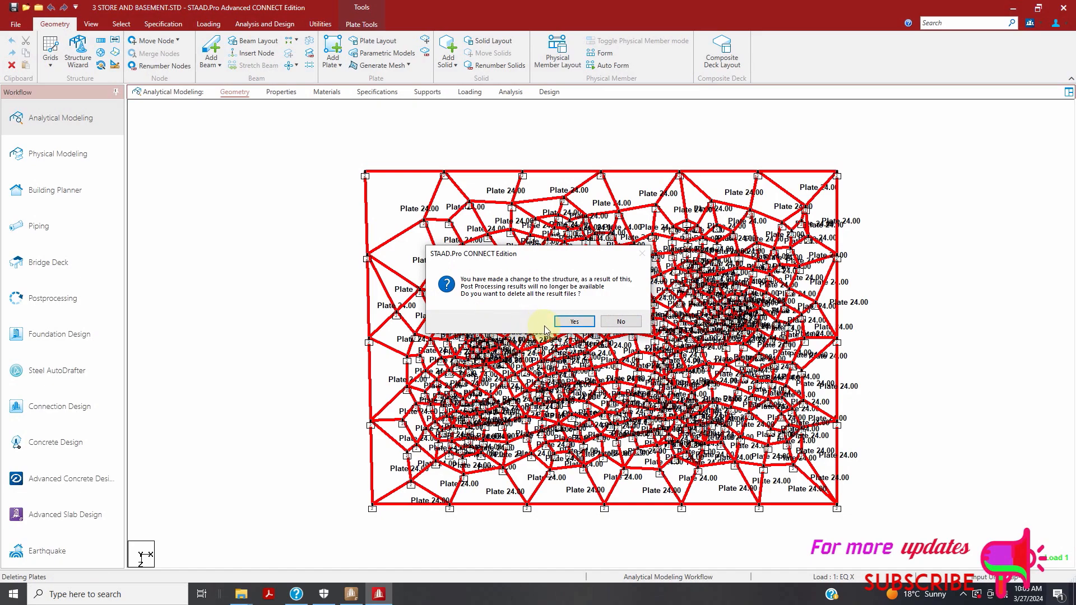
left_click(569, 322)
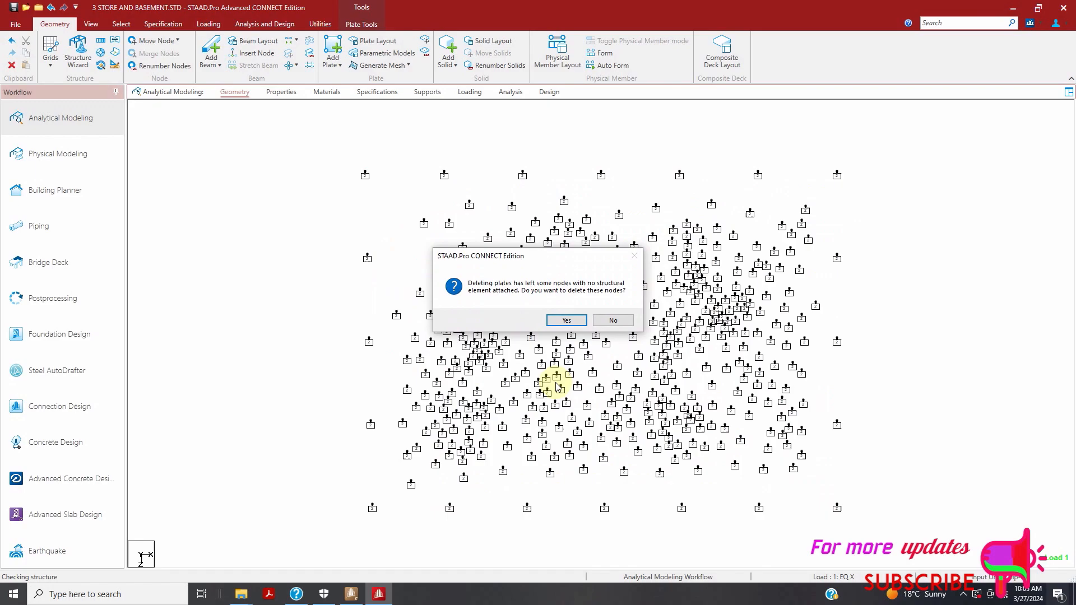
left_click(614, 324)
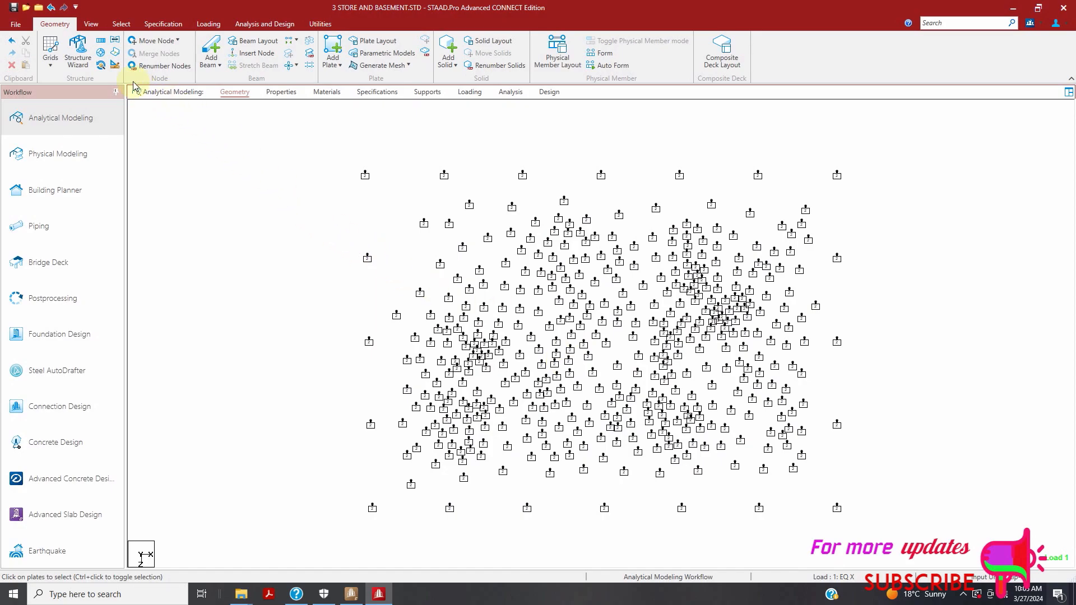
Step: Bring back the whole structure and delete the Support 2 definition from its supports
left_click(97, 27)
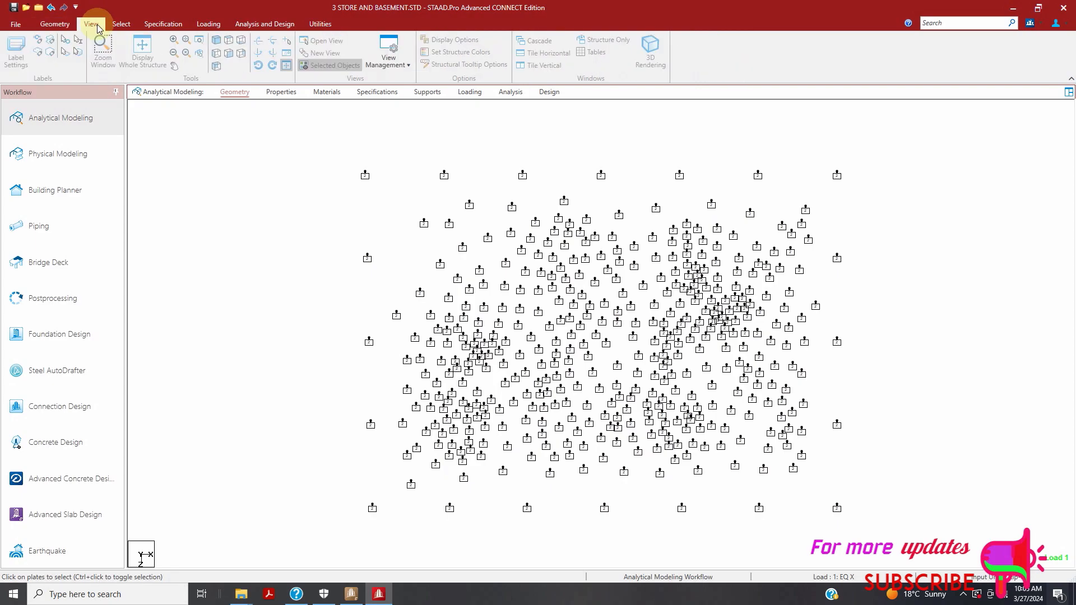
left_click(214, 42)
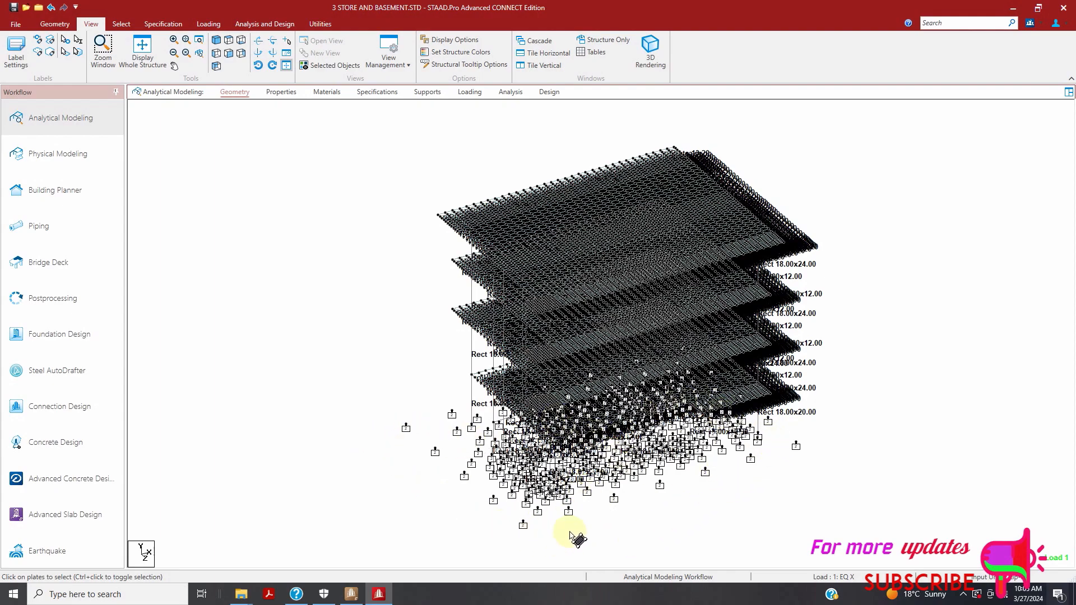
scroll(457, 423, "up", 1)
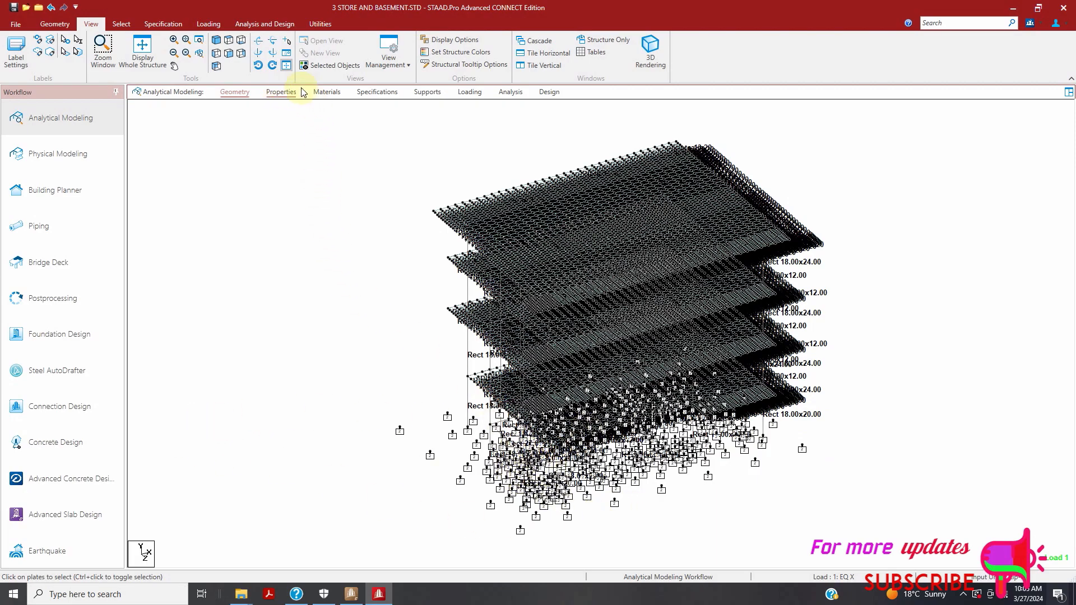
left_click(426, 92)
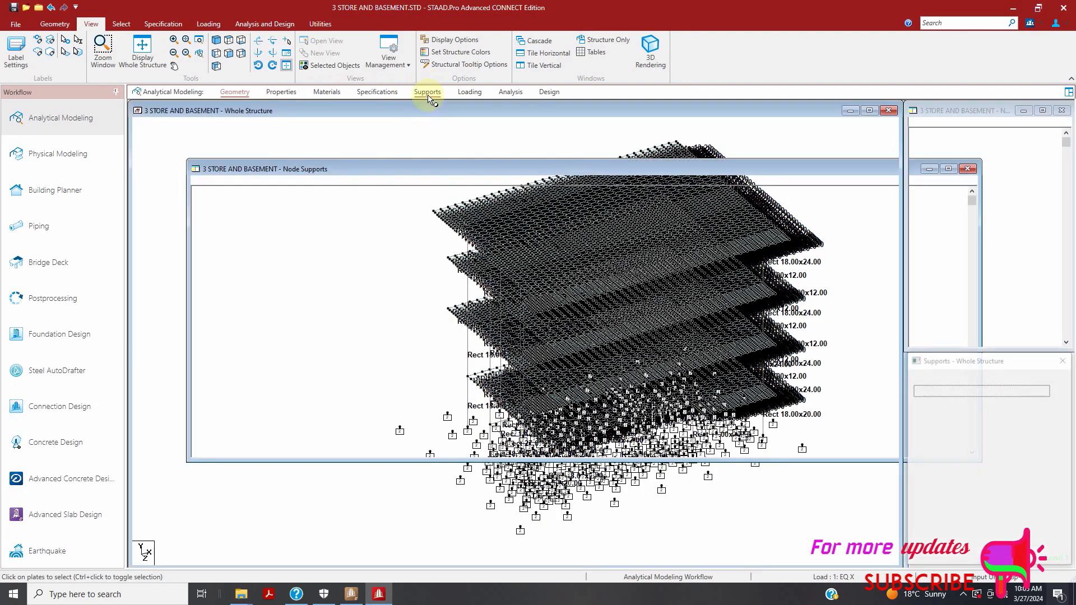
left_click(921, 403)
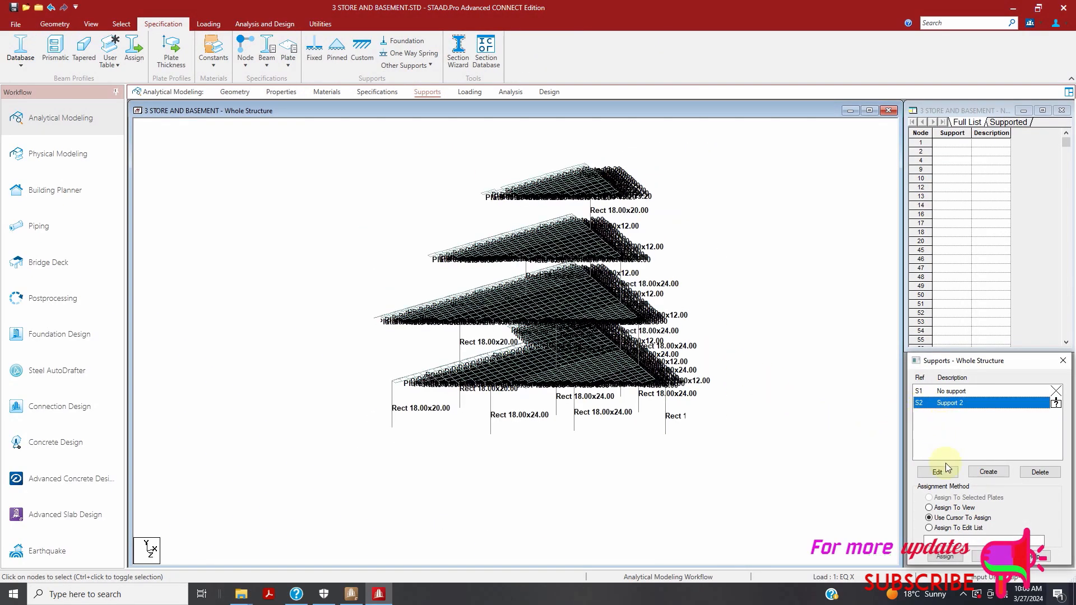
left_click(1040, 472)
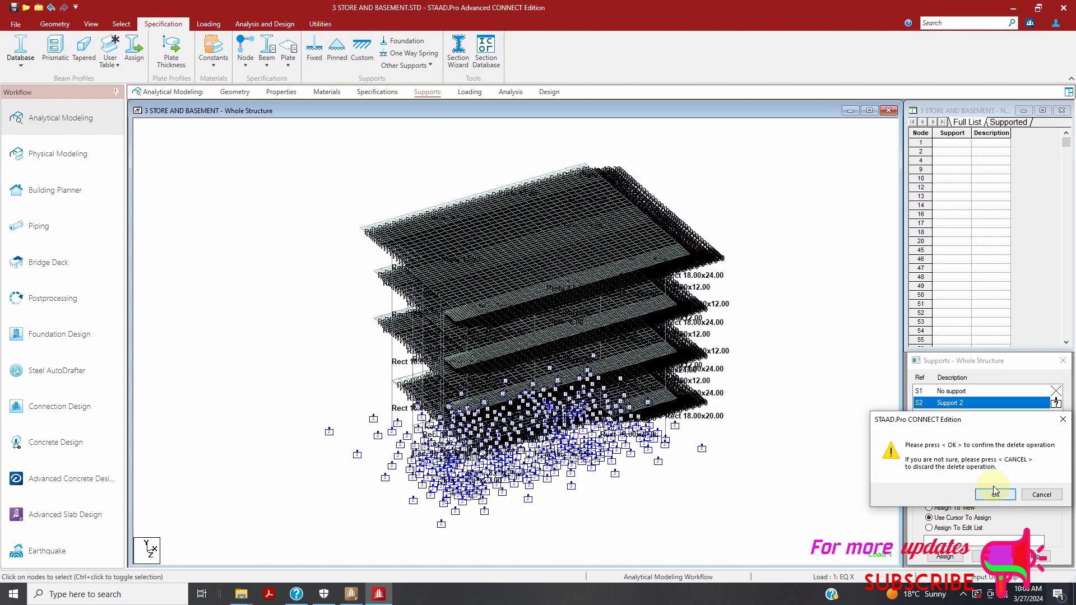
left_click(979, 495)
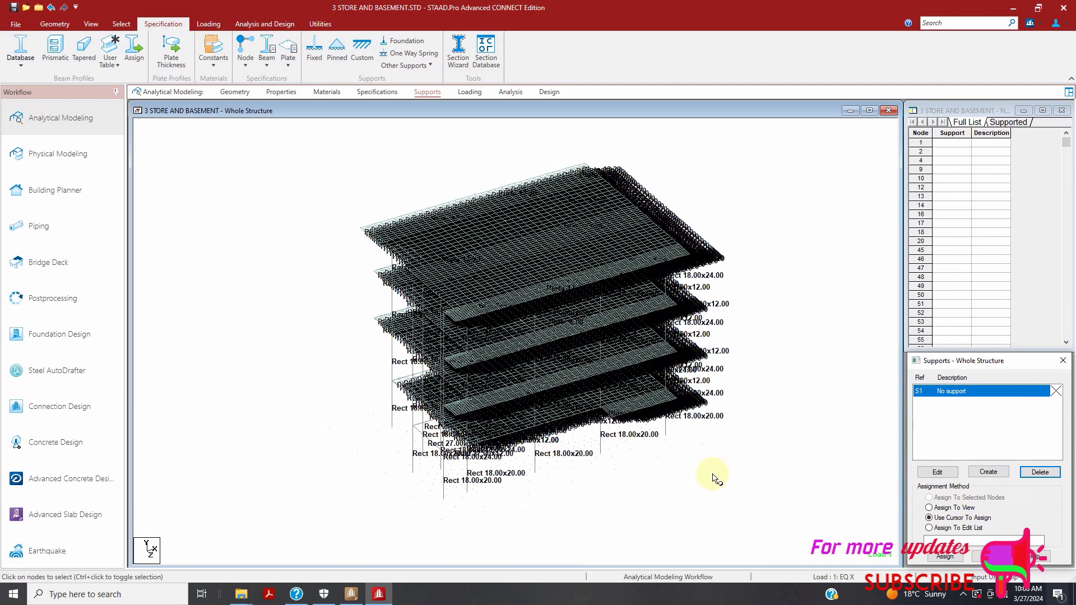
Step: Select all leftover nodes at the base level with the Nodes Cursor and display only them in plan
left_click(92, 24)
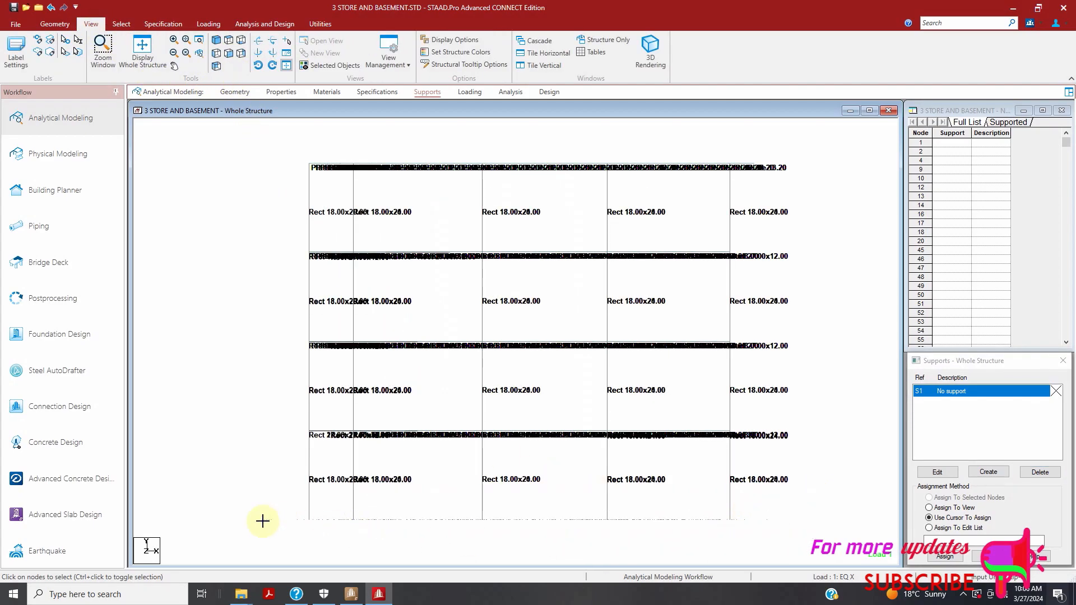
right_click(847, 402)
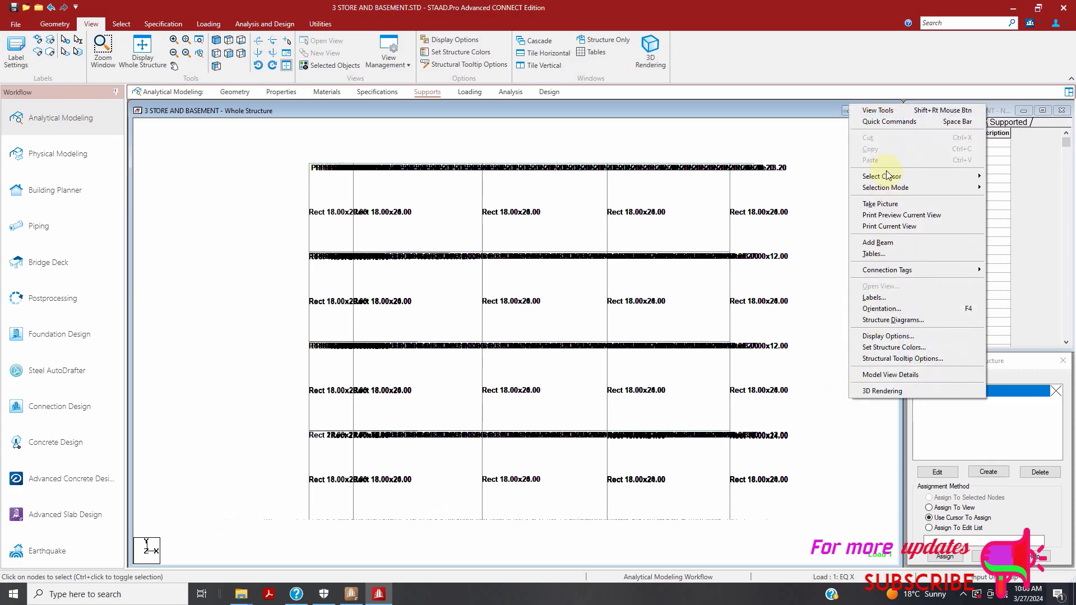
mouse_move(880, 177)
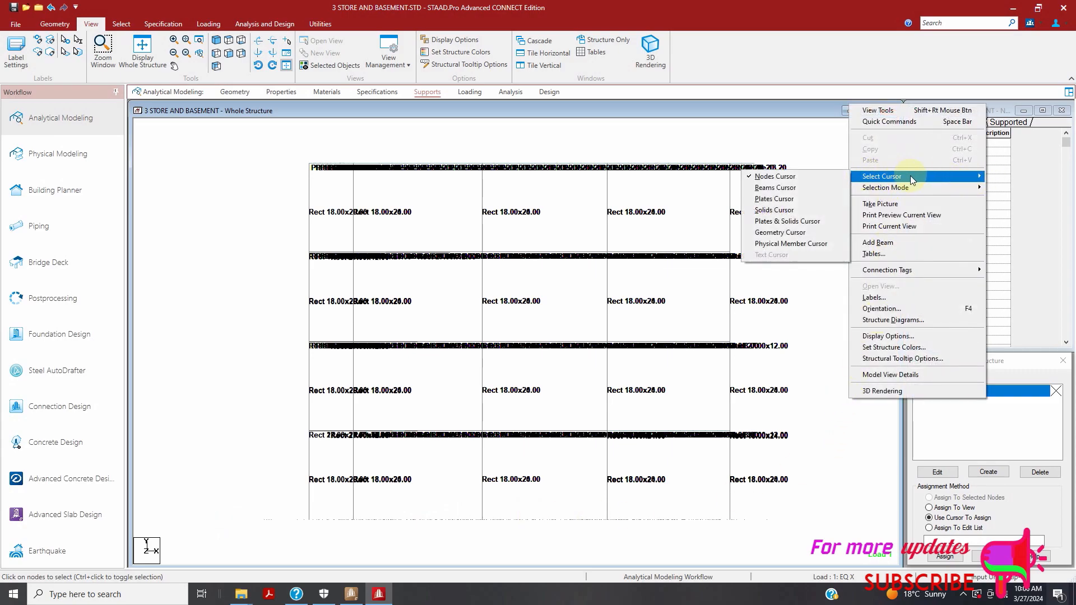
left_click(776, 175)
left_click_drag(774, 498, 238, 543)
left_click(815, 516)
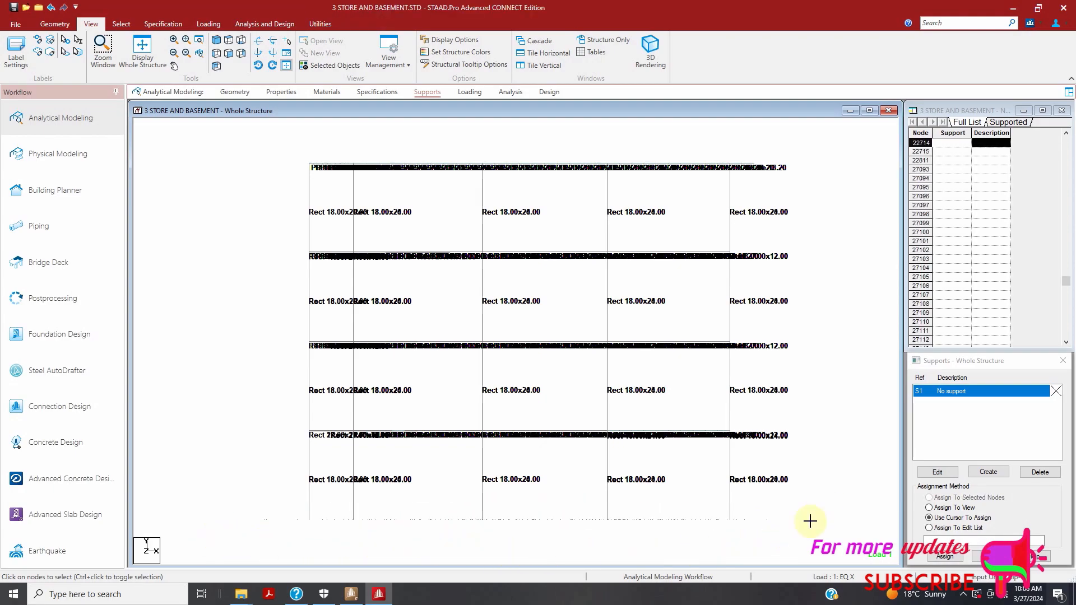
left_click_drag(386, 560, 229, 548)
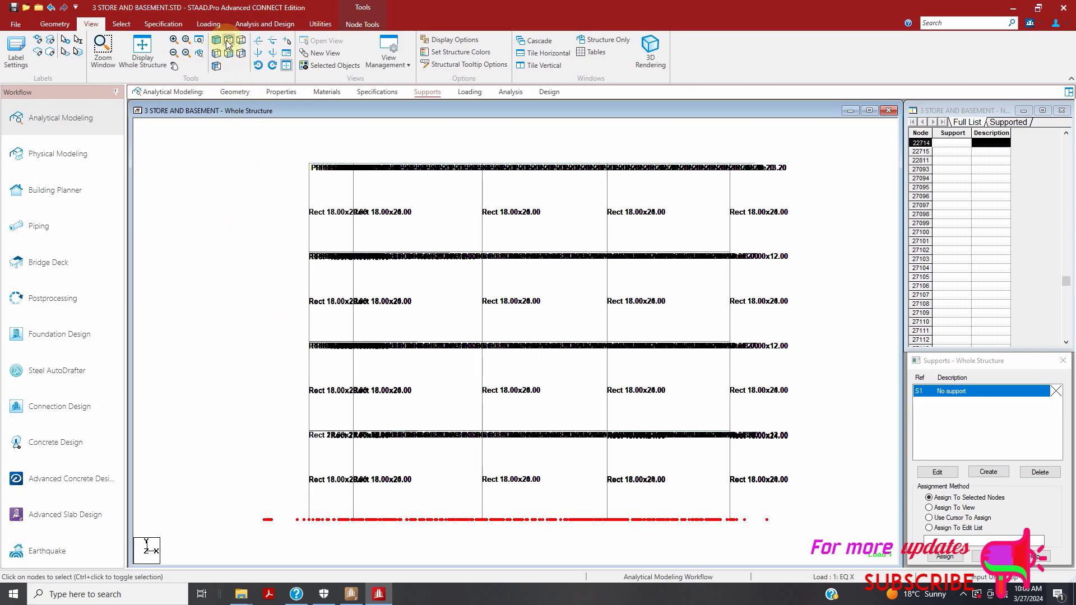
left_click(325, 65)
left_click(229, 40)
scroll(599, 320, "down", 1)
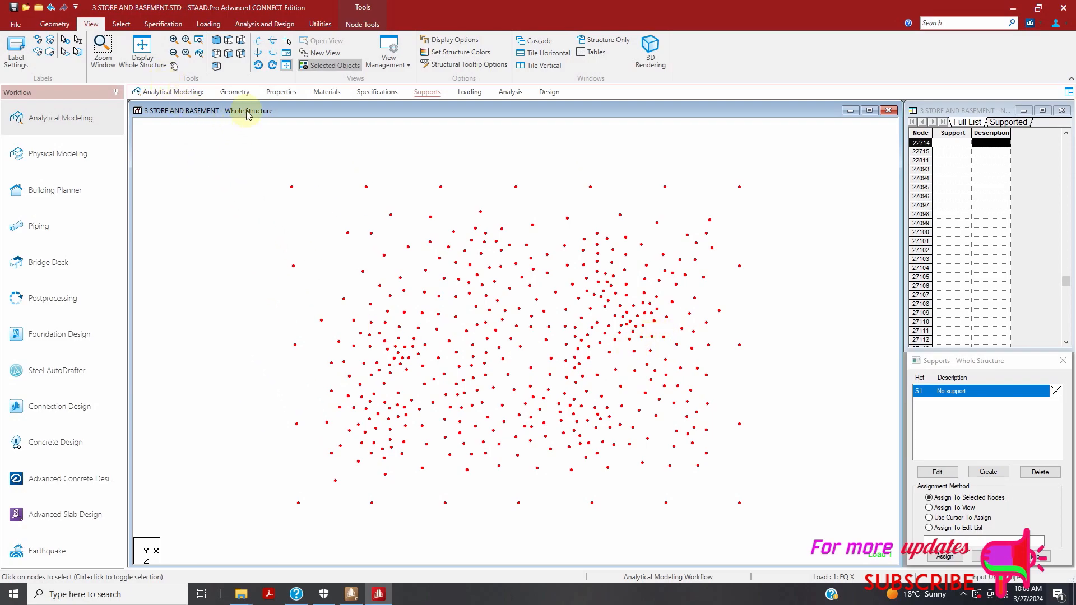
Step: Delete the base mat's MESHED SURFACE 3 [SLAB] from the parametric models
left_click(61, 25)
left_click(333, 66)
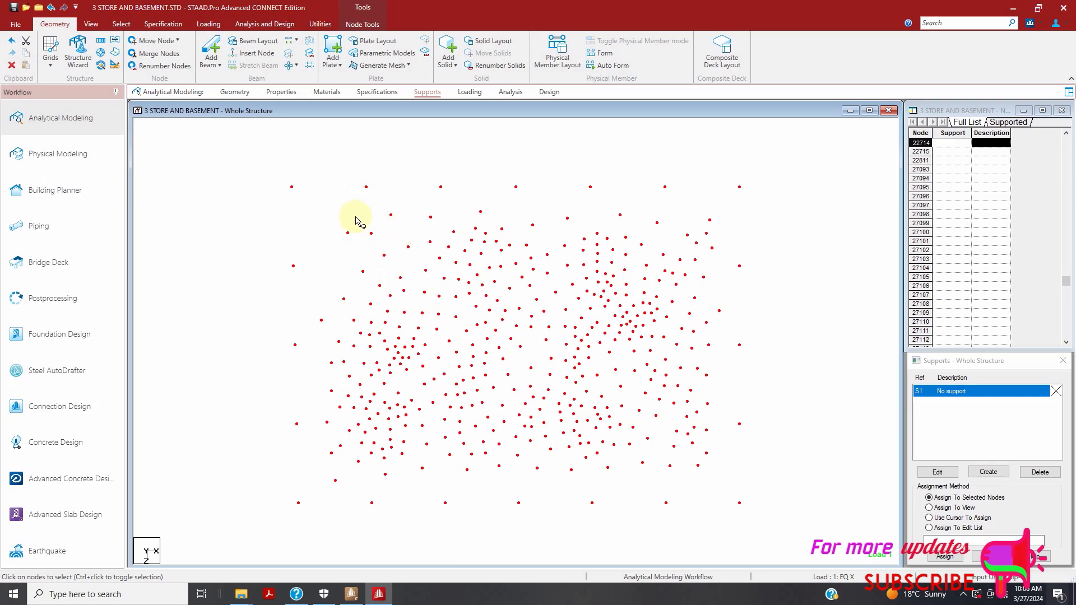
left_click(383, 53)
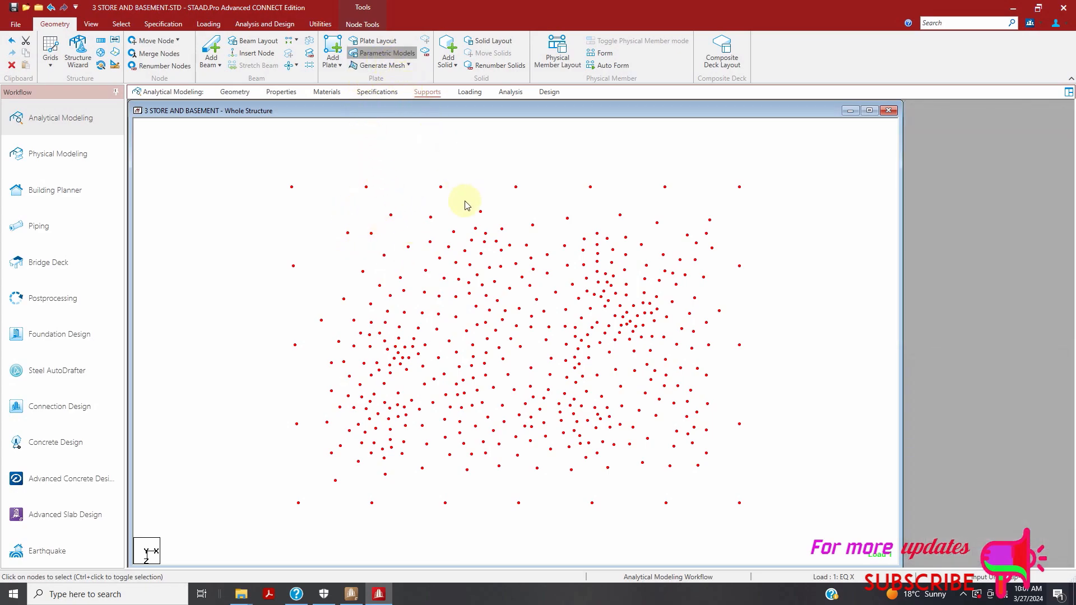
scroll(997, 219, "down", 3)
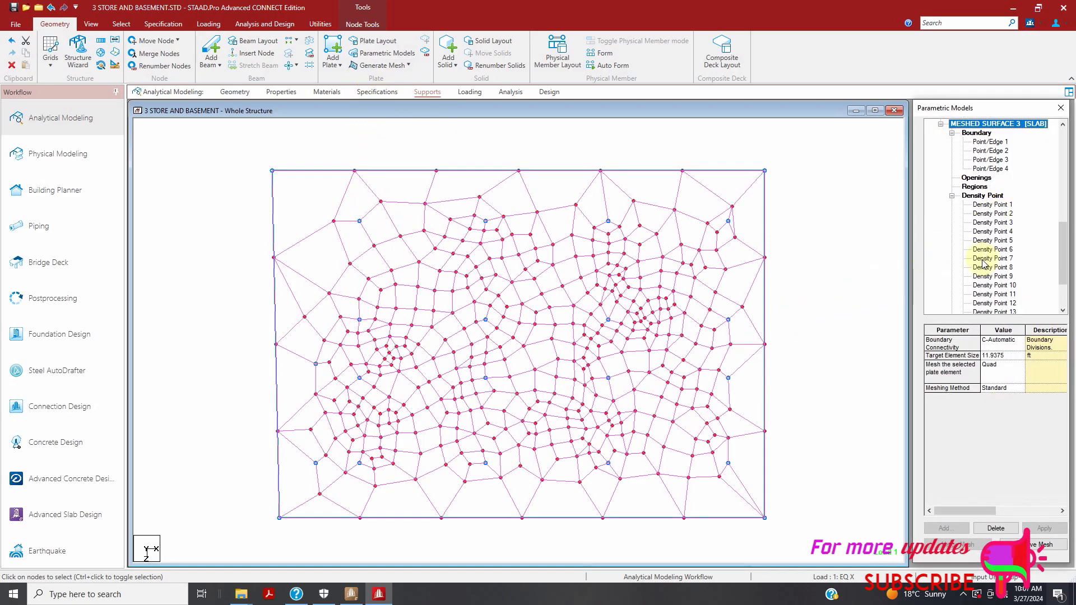
scroll(961, 233, "up", 4)
left_click(987, 169)
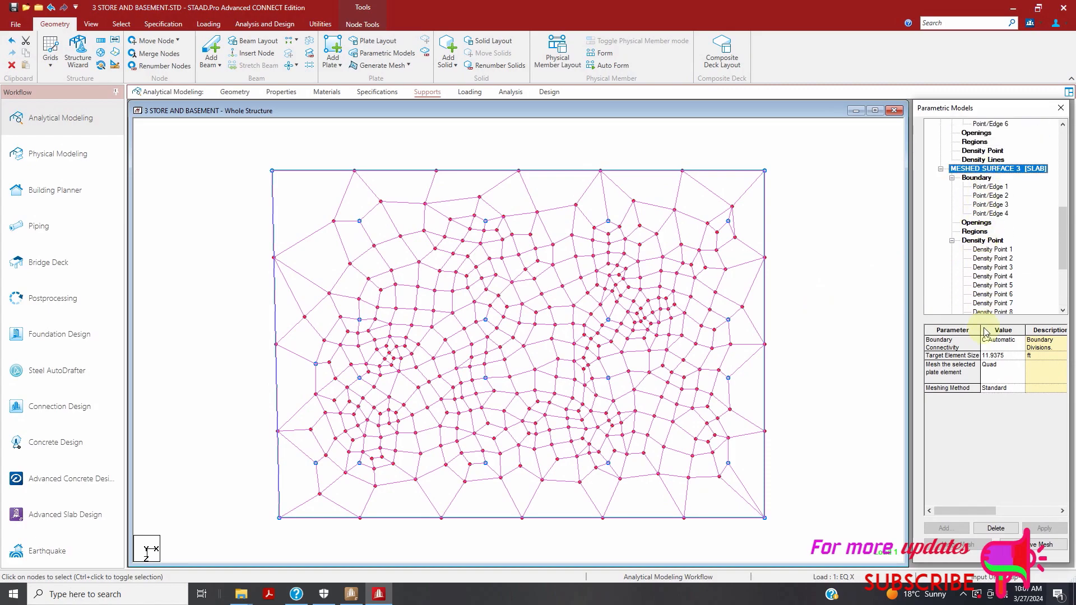
left_click(1001, 530)
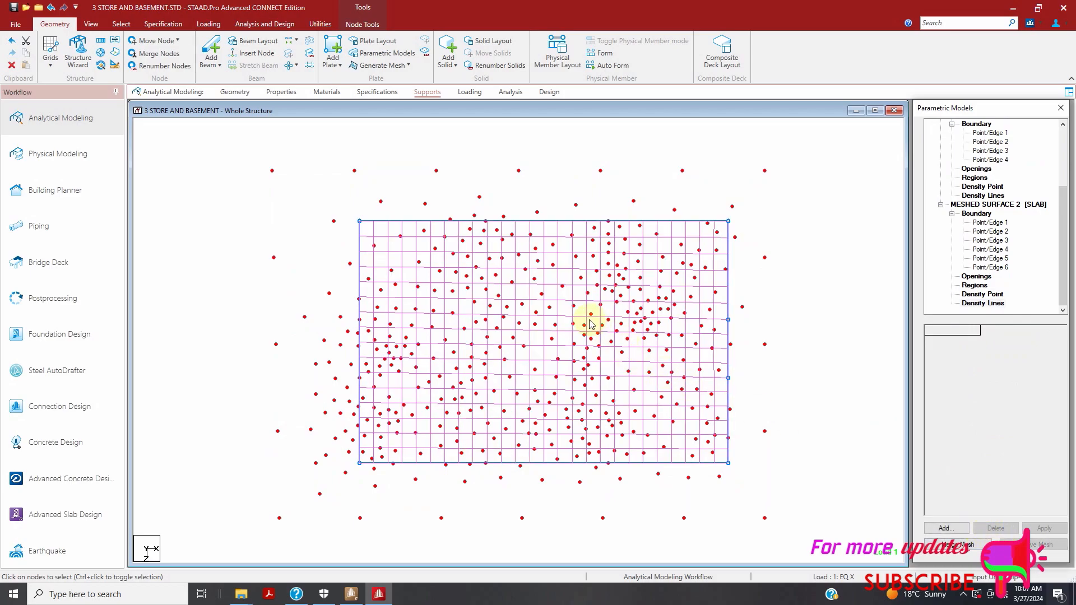
Step: Check the remaining parametric surfaces in plan and delete MESHED SURFACE 2 [SLAB]
scroll(986, 235, "up", 3)
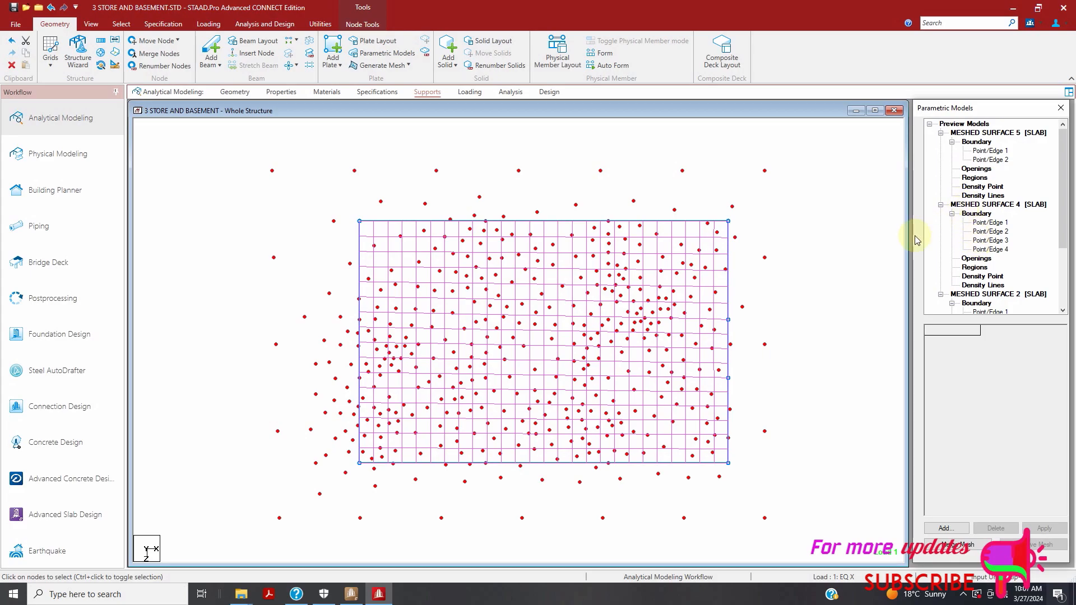
left_click(969, 132)
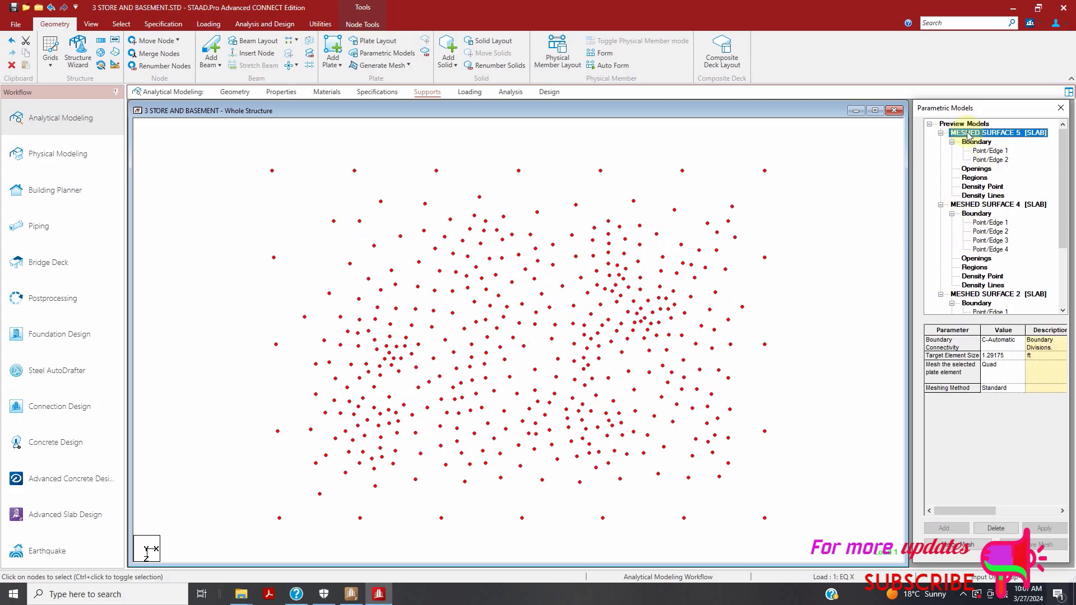
left_click(984, 204)
scroll(985, 264, "down", 1)
left_click(984, 258)
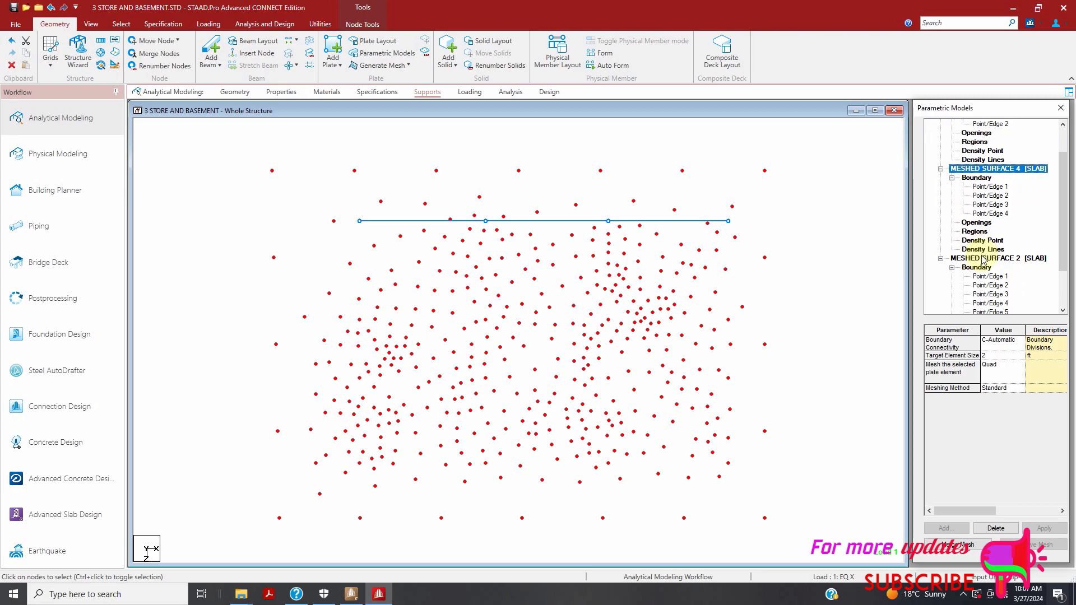
scroll(953, 370, "down", 1)
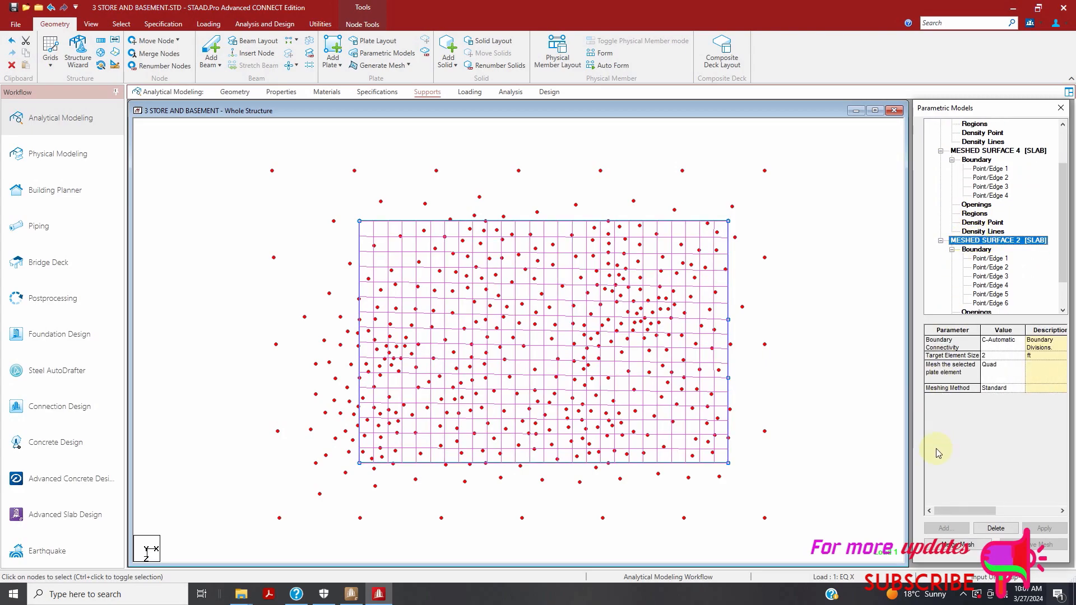
left_click(995, 528)
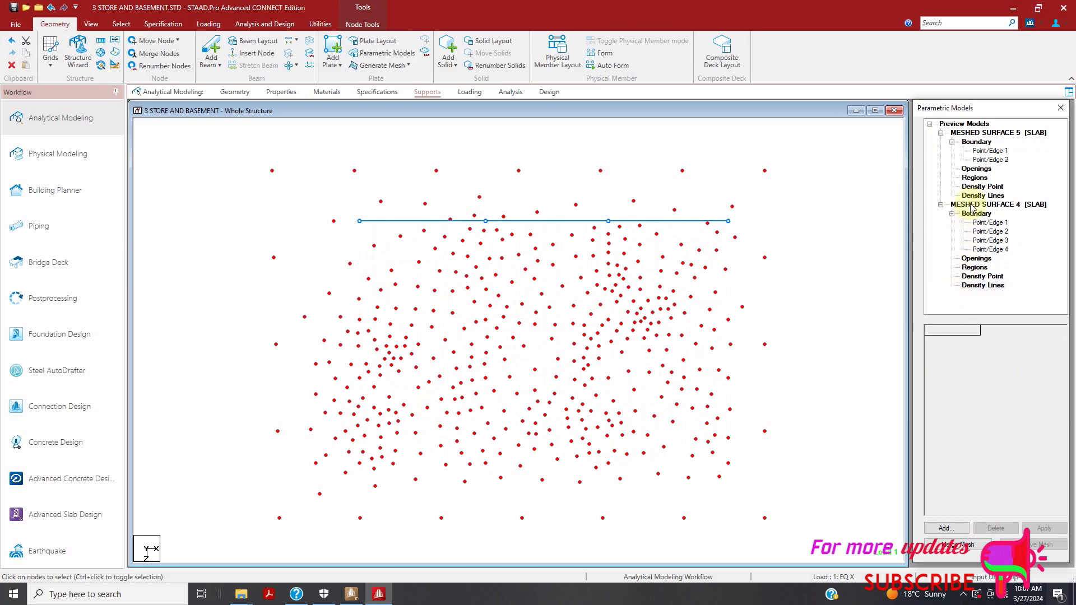
Step: Delete MESHED SURFACE 5 [SLAB] and MESHED SURFACE 4 [SLAB] from the parametric models
left_click(980, 133)
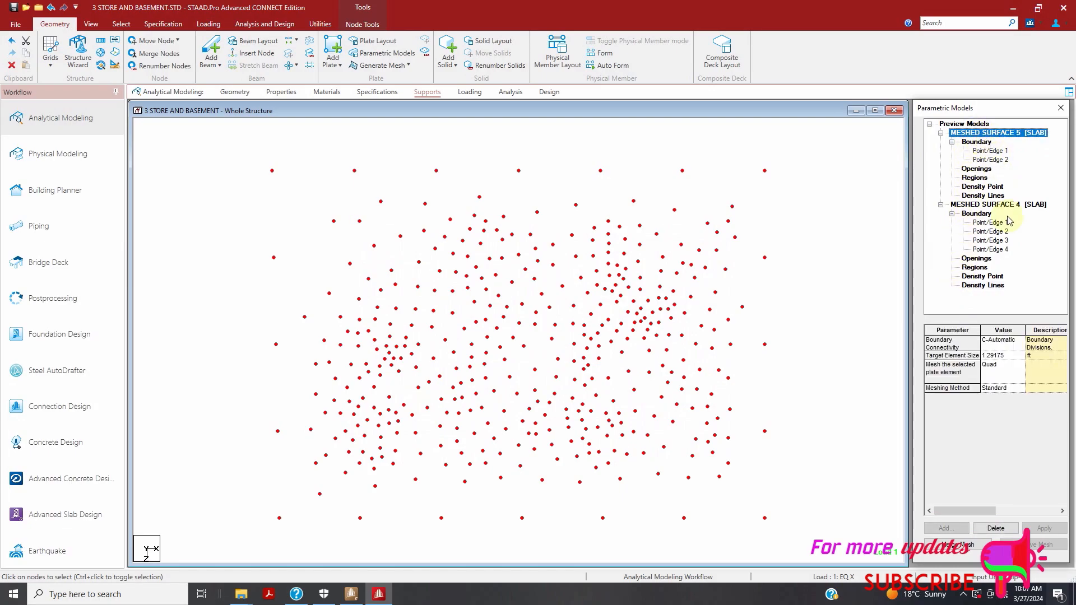
left_click(1000, 528)
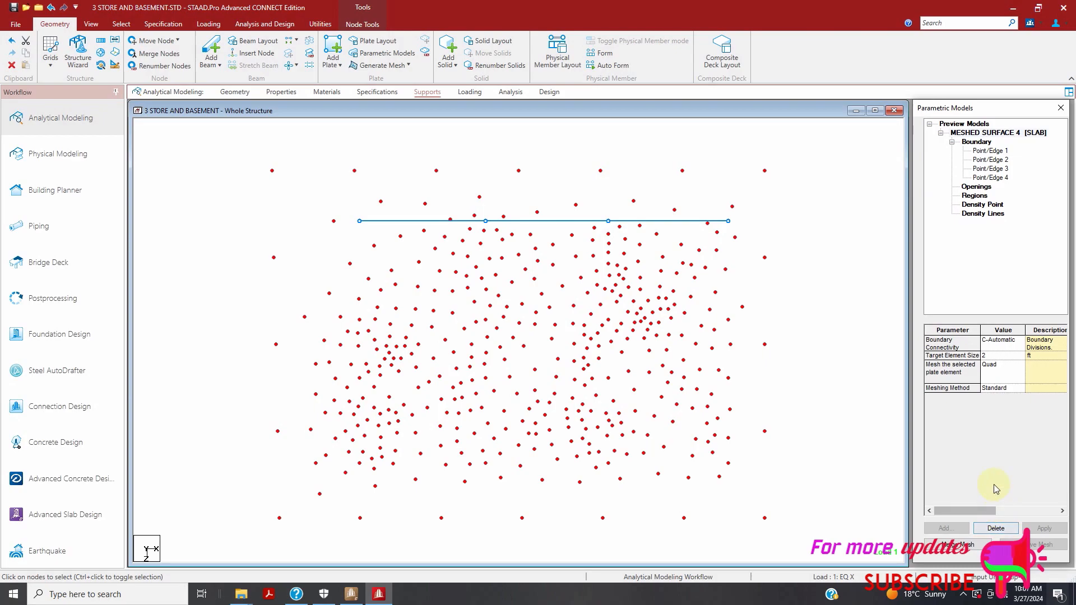
left_click(978, 133)
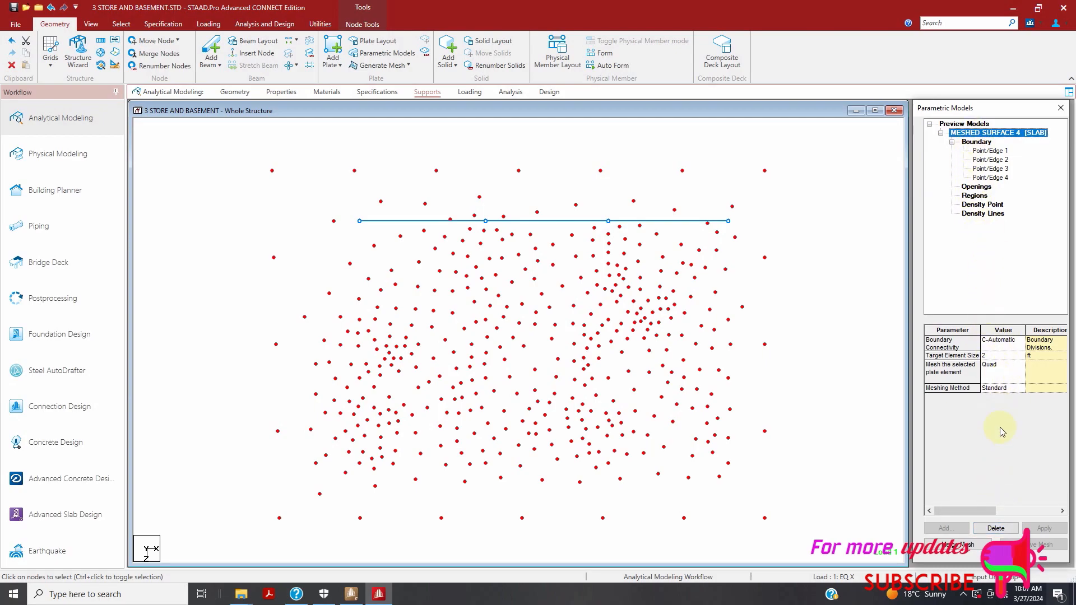
left_click(1000, 530)
Step: Add a new parametric model named Meshed Surface 1 of type Slab, using inside nodes and beams as density points and lines
left_click(953, 124)
left_click(946, 529)
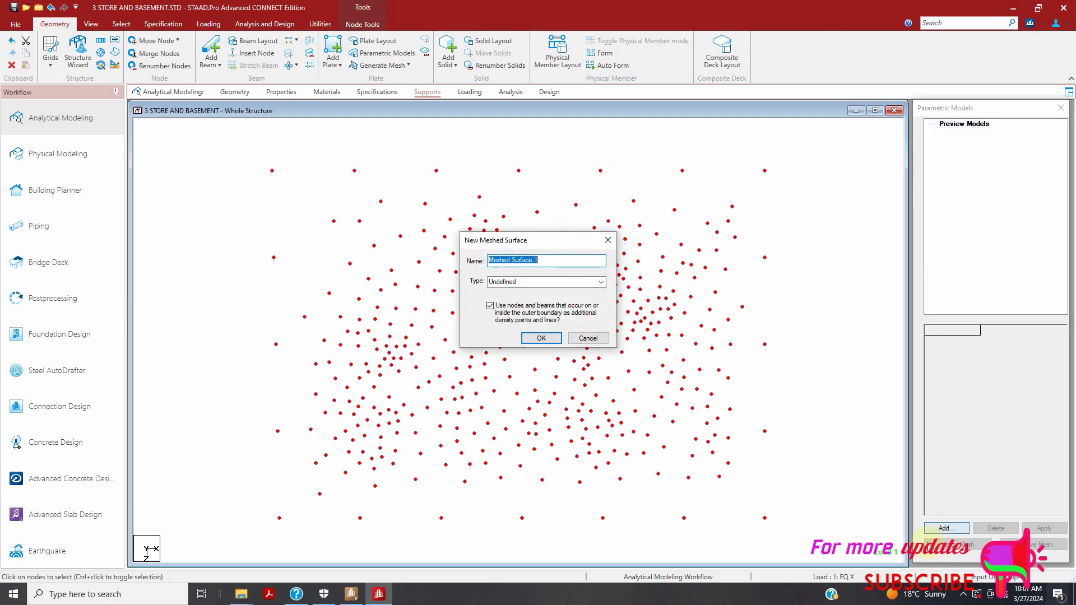
left_click(604, 282)
left_click(559, 308)
left_click(541, 338)
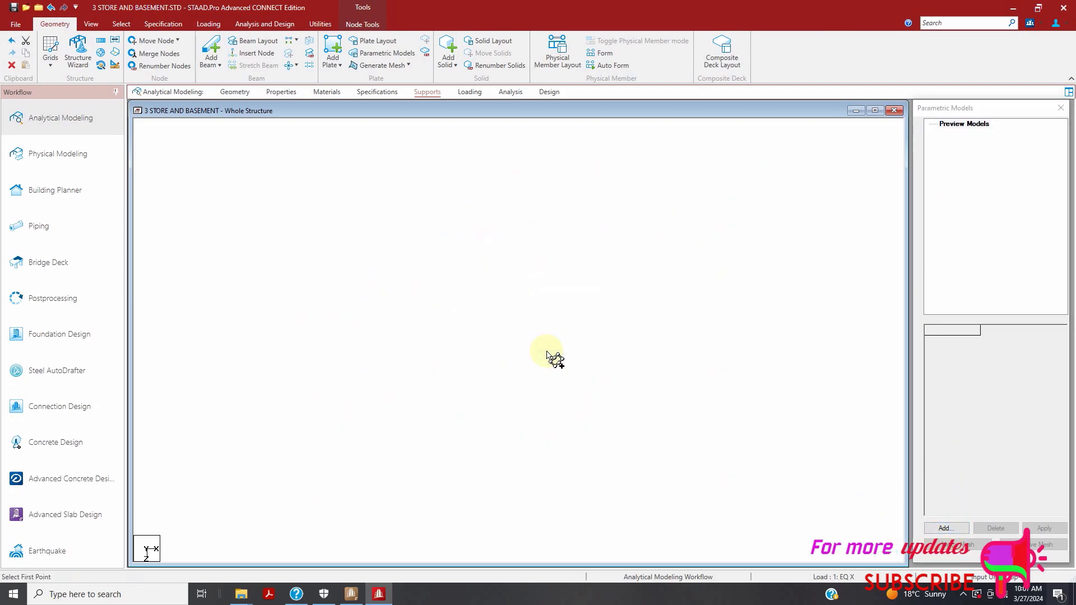
Step: Outline the slab boundary as a closed rectangle through the four outermost corner nodes of the base level
left_click(271, 170)
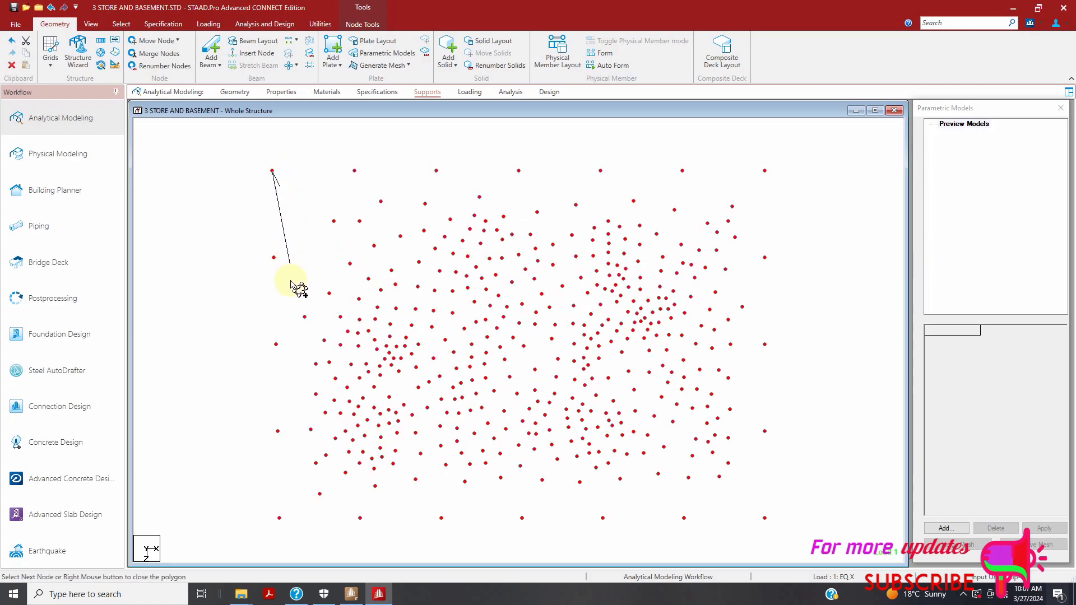
left_click(280, 518)
left_click(765, 519)
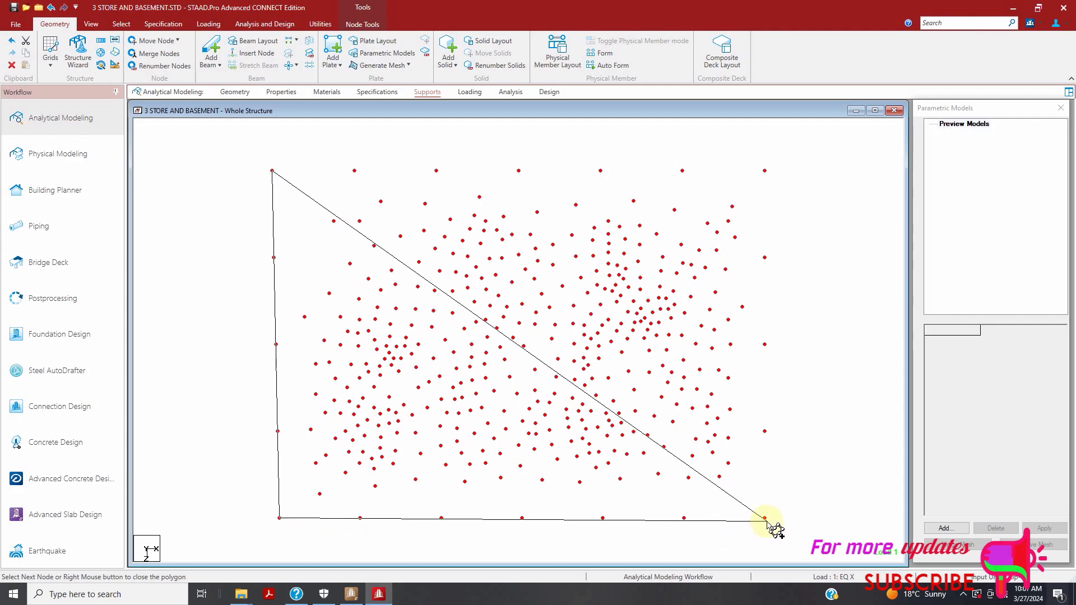
left_click(764, 171)
left_click(273, 171)
right_click(303, 225)
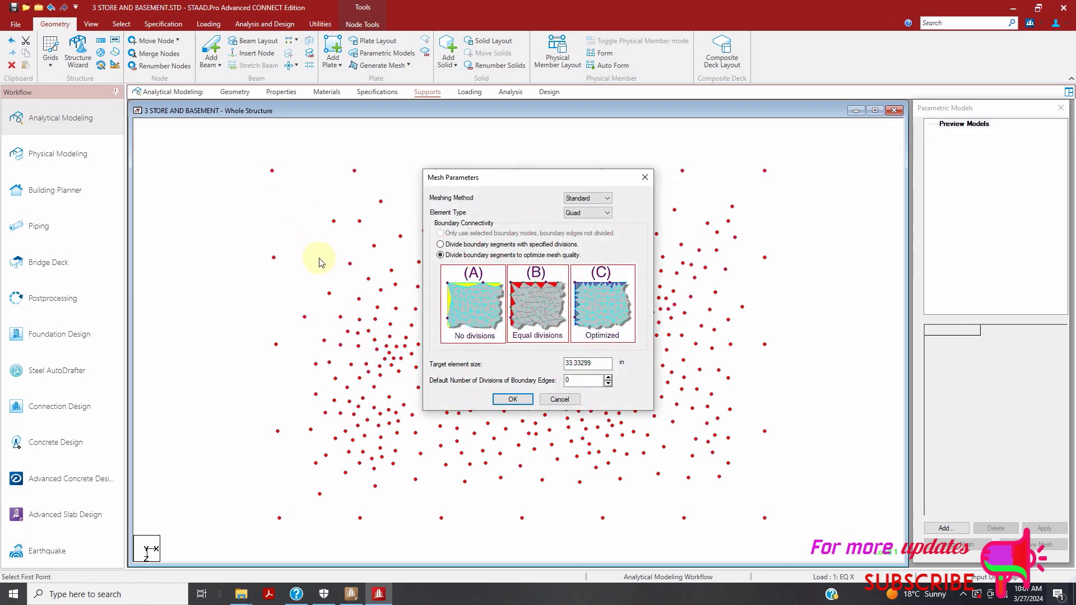
Step: Accept standard quad meshing with optimized boundary divisions and a 33.33299 in element size, add no openings, and merge the mesh into the model
left_click(513, 400)
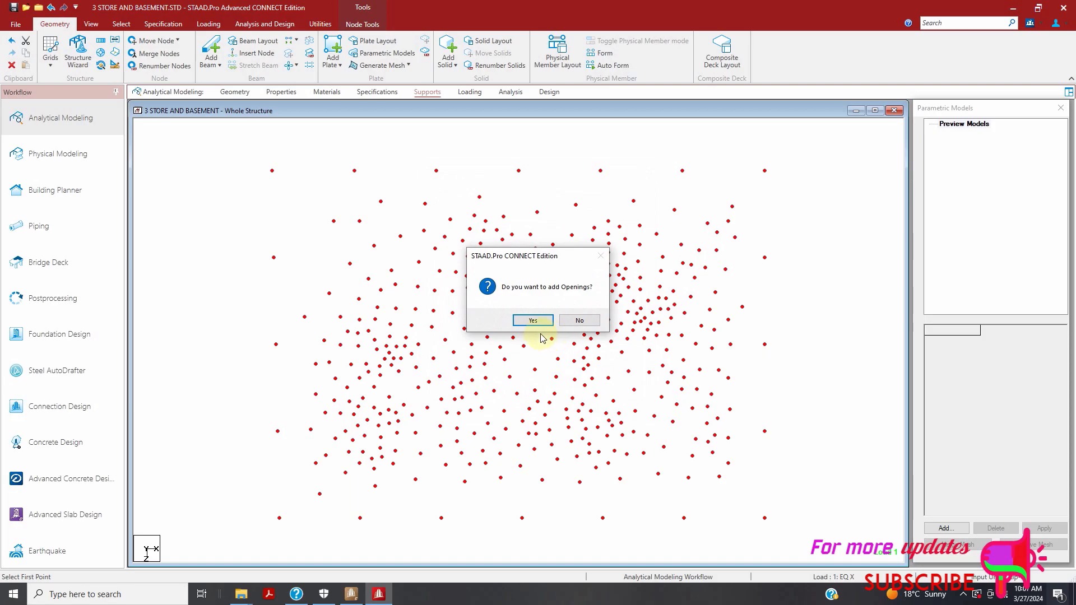
left_click(580, 320)
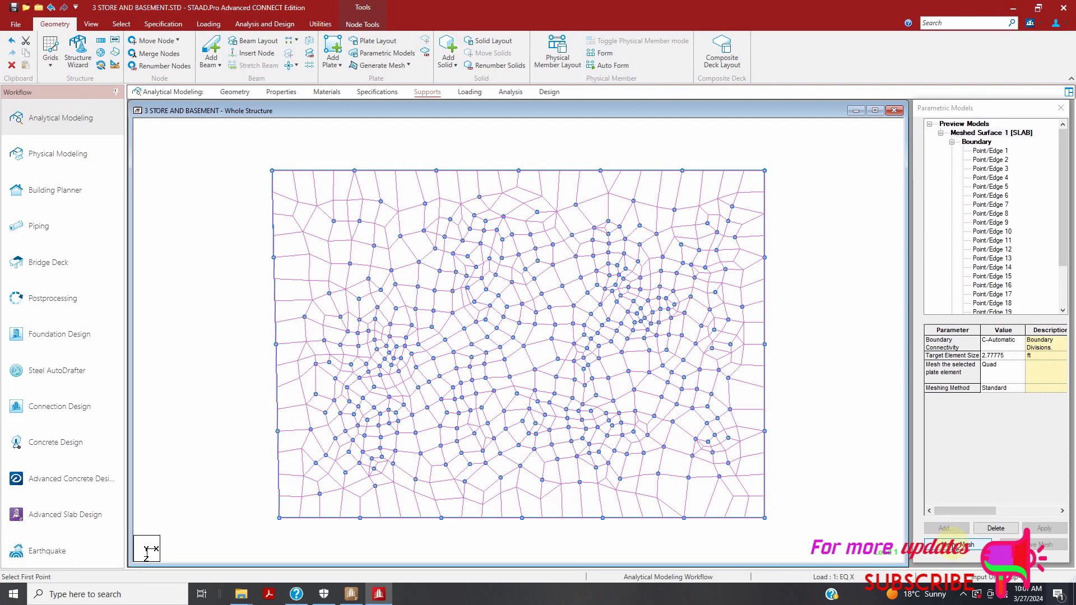
left_click(952, 546)
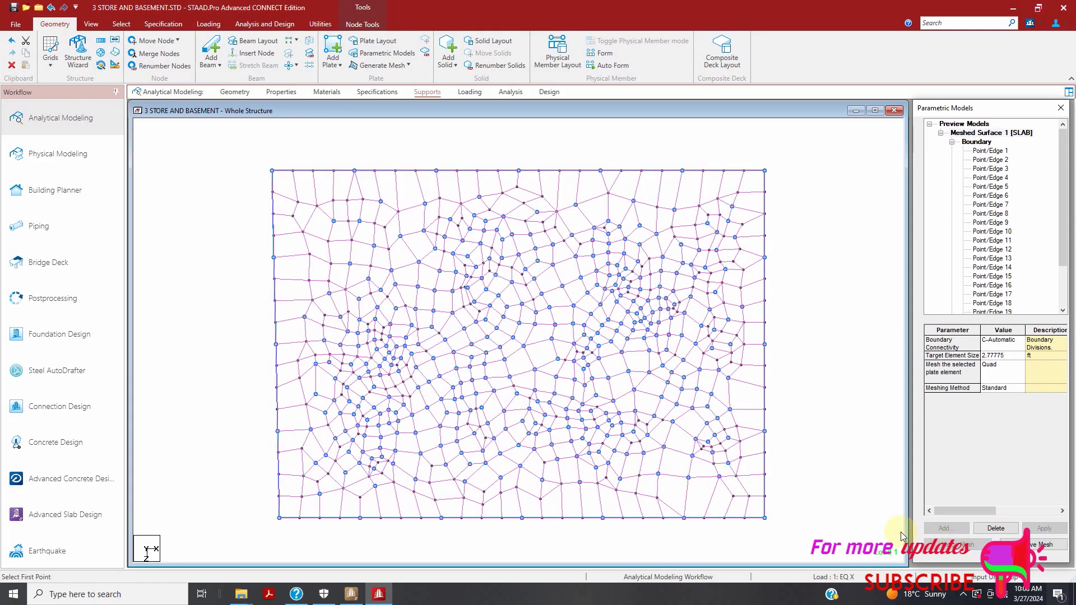
Step: Display the whole structure again and show it in front elevation
left_click(91, 23)
left_click(144, 61)
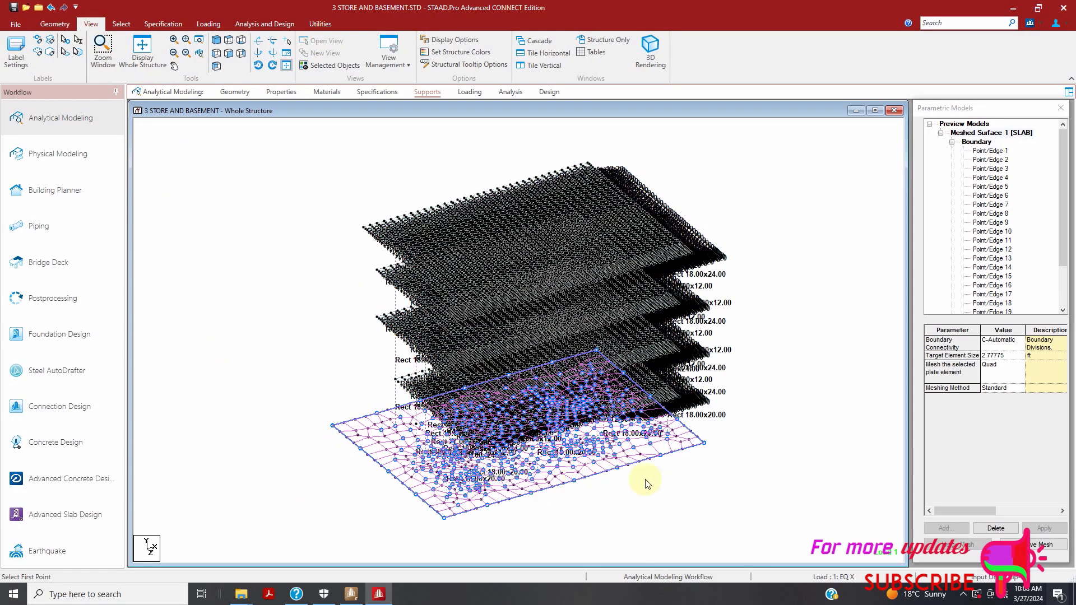
left_click(228, 54)
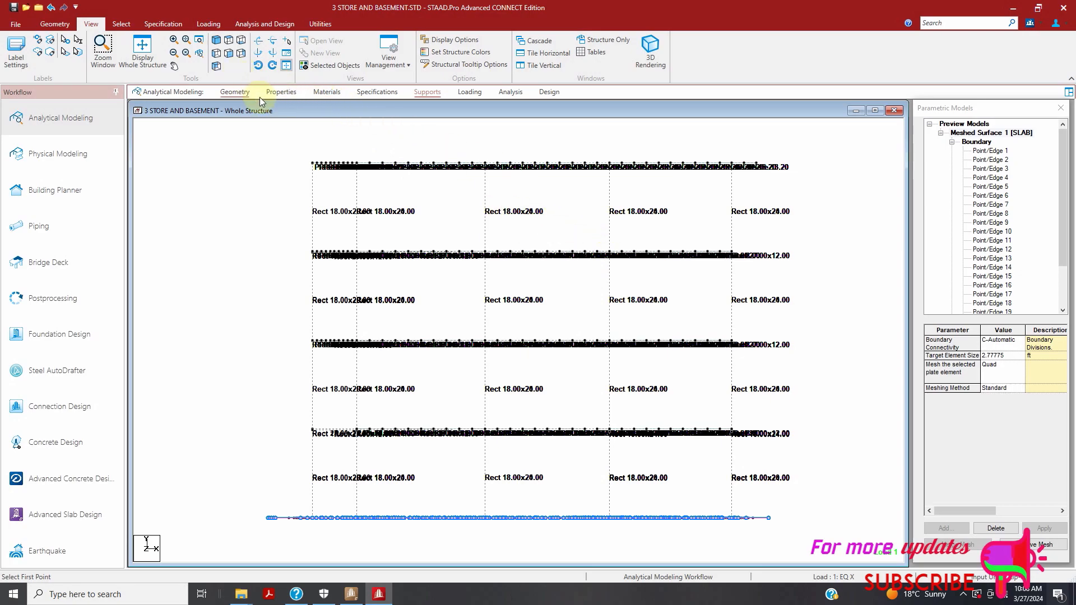
Step: Choose the existing Plate 24.00 section from the structure's properties without adding a new plate thickness
left_click(280, 92)
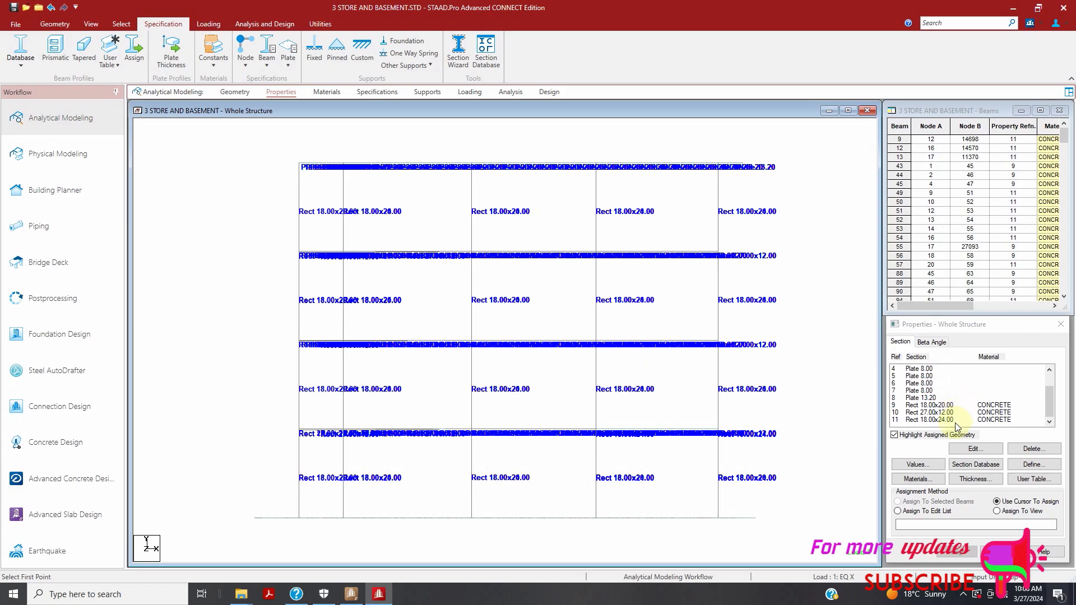
scroll(937, 404, "up", 1)
left_click(924, 369)
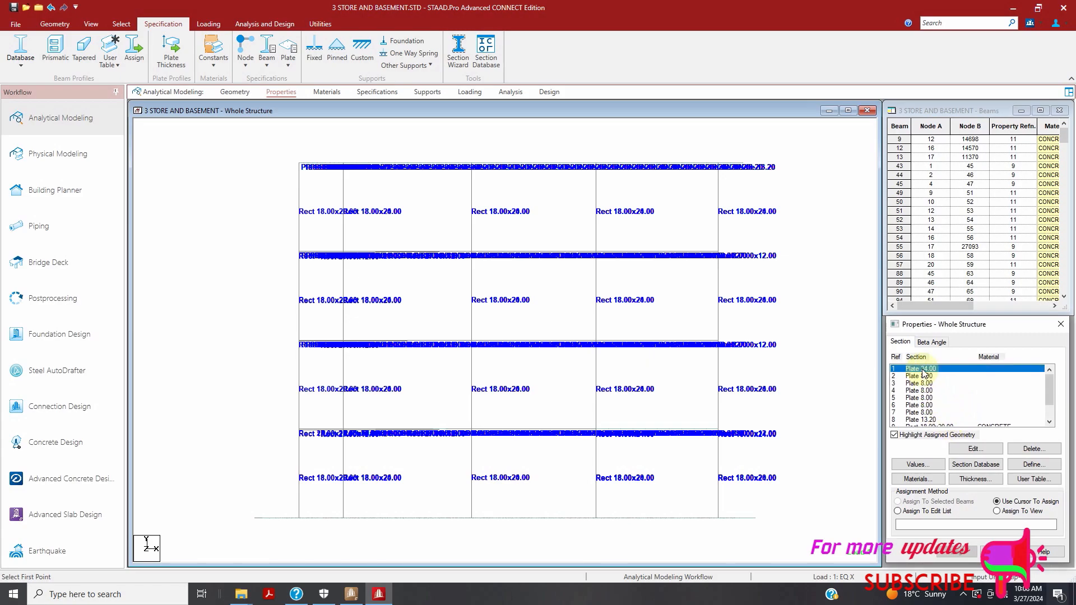
left_click(975, 478)
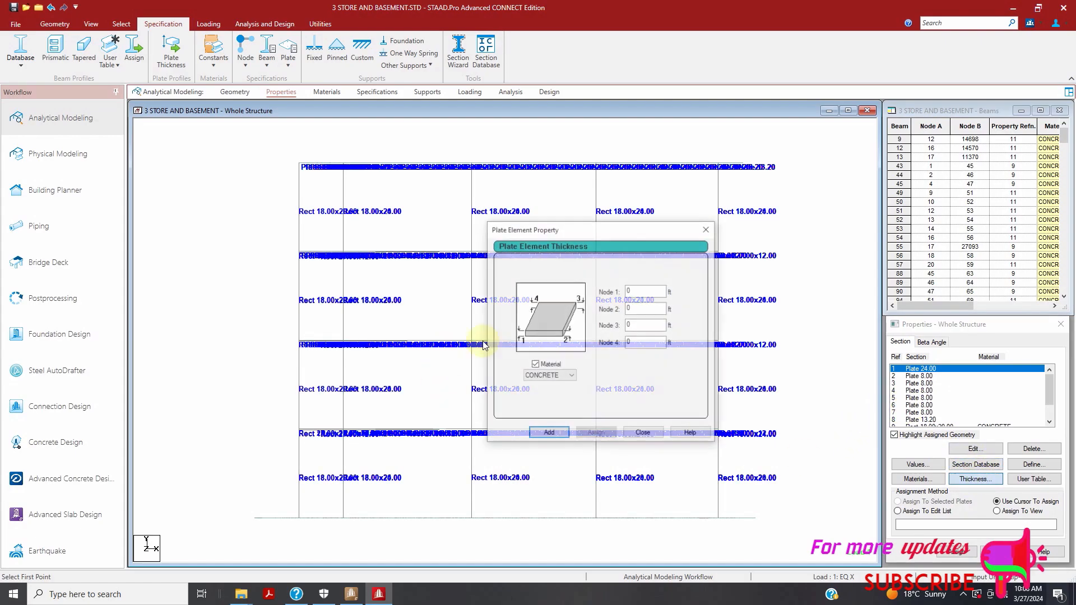
left_click(643, 434)
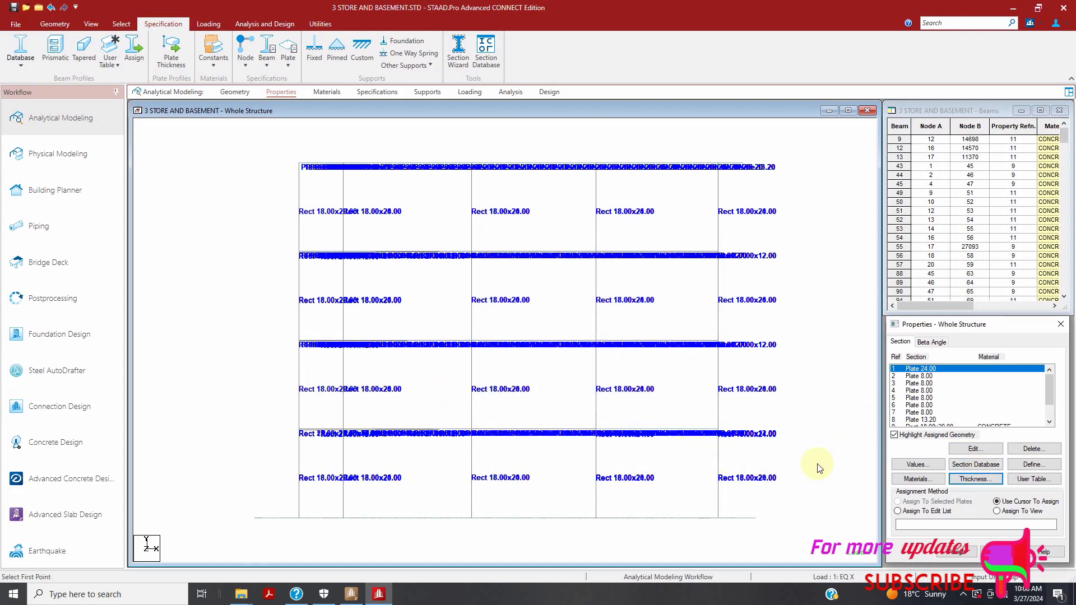
Step: Select all plates of the new base mat with the Plates Cursor and a selection window around the base level
right_click(241, 163)
mouse_move(291, 242)
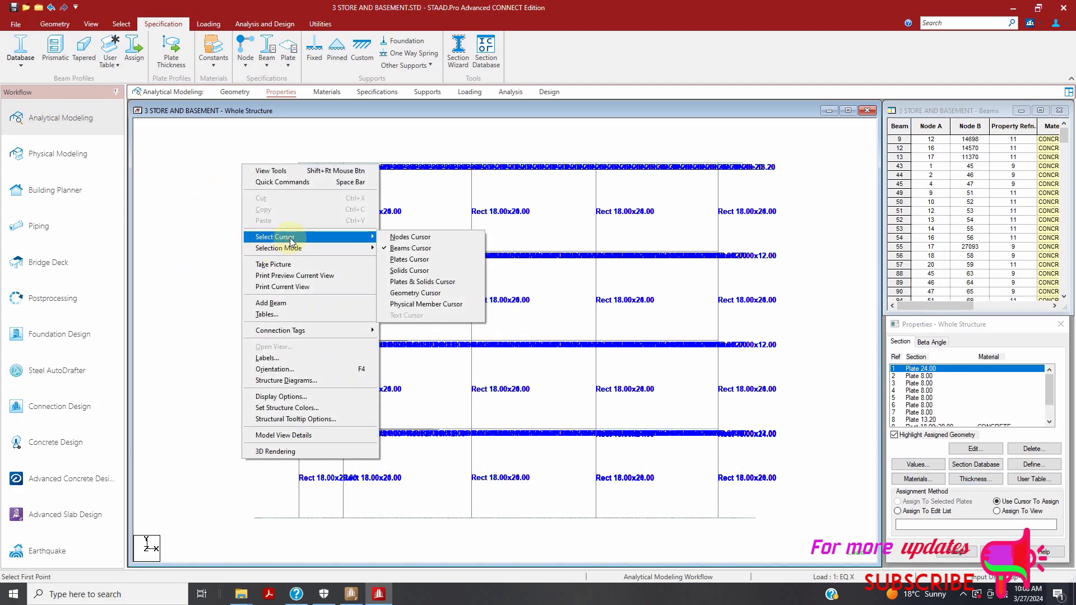
left_click(413, 260)
left_click_drag(789, 491, 702, 528)
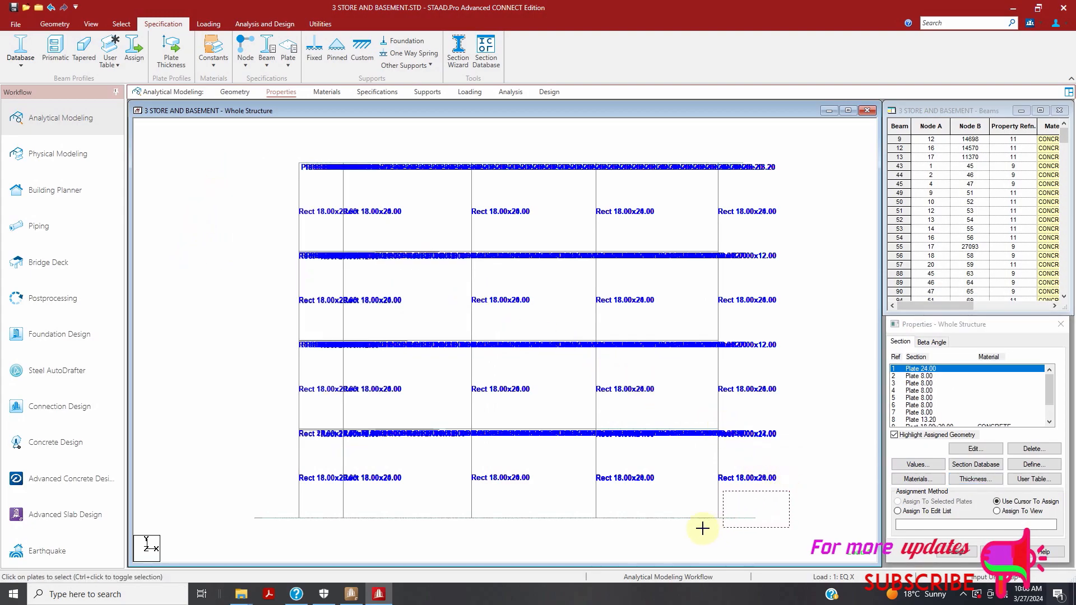
left_click_drag(280, 547, 241, 547)
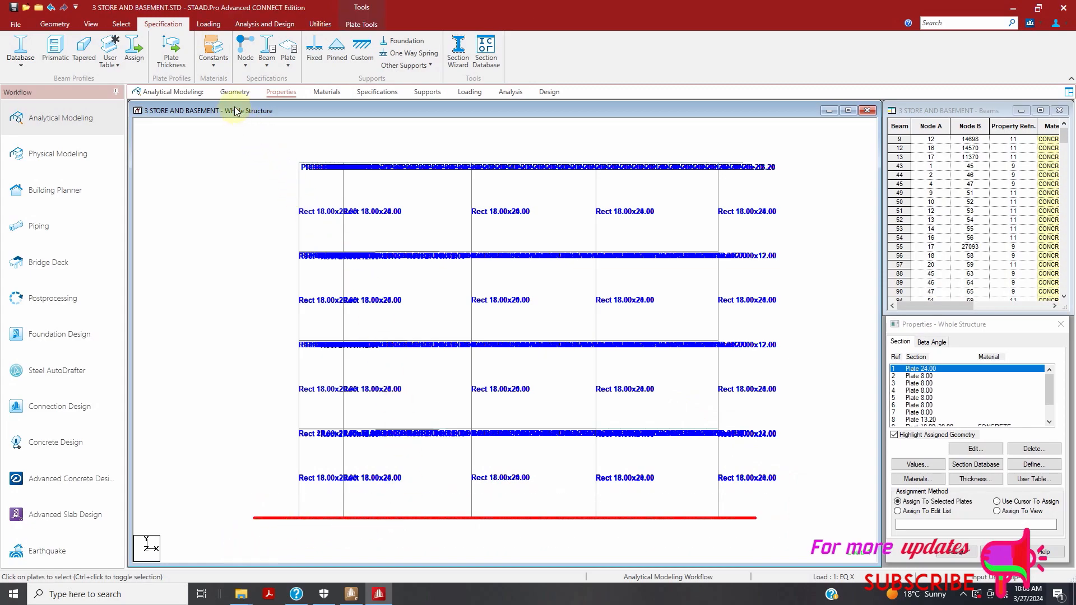
Step: Show the model in isometric view and assign the Plate 24.00 thickness to the selected base mat plates
left_click(90, 23)
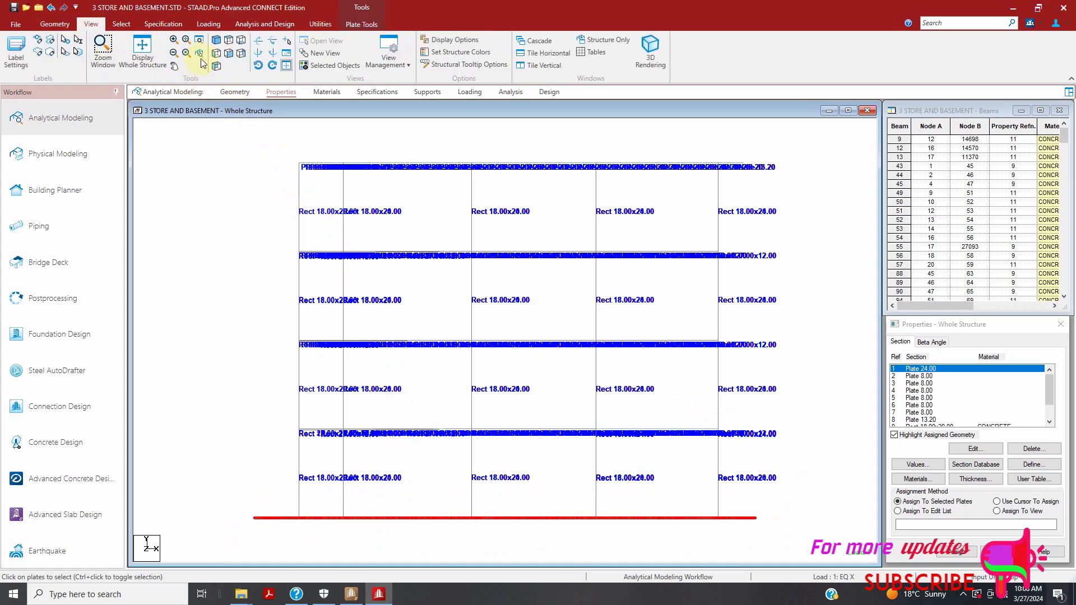
left_click(215, 43)
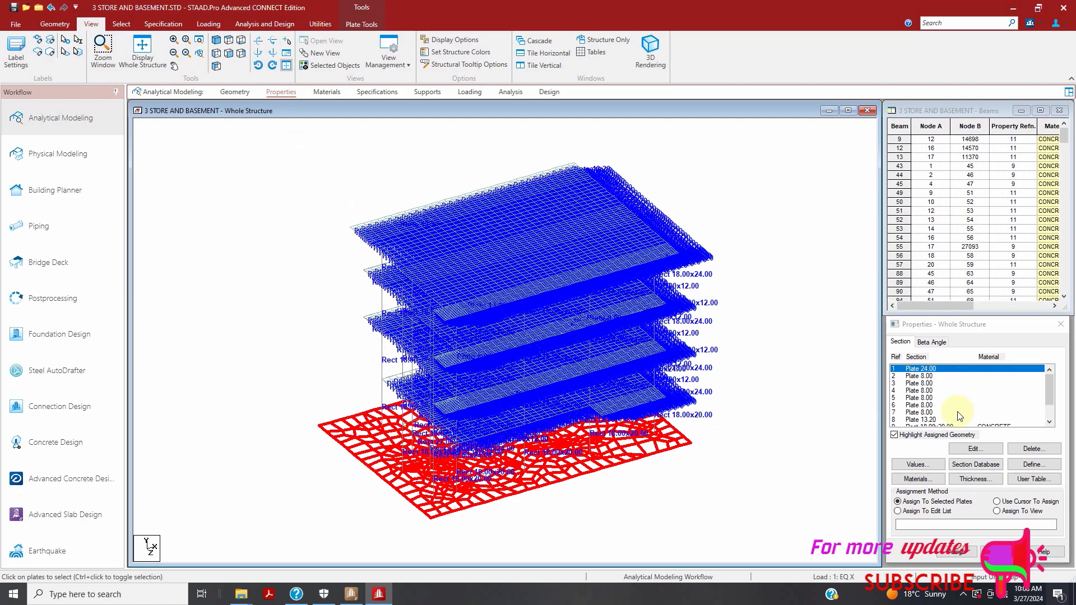
left_click(958, 552)
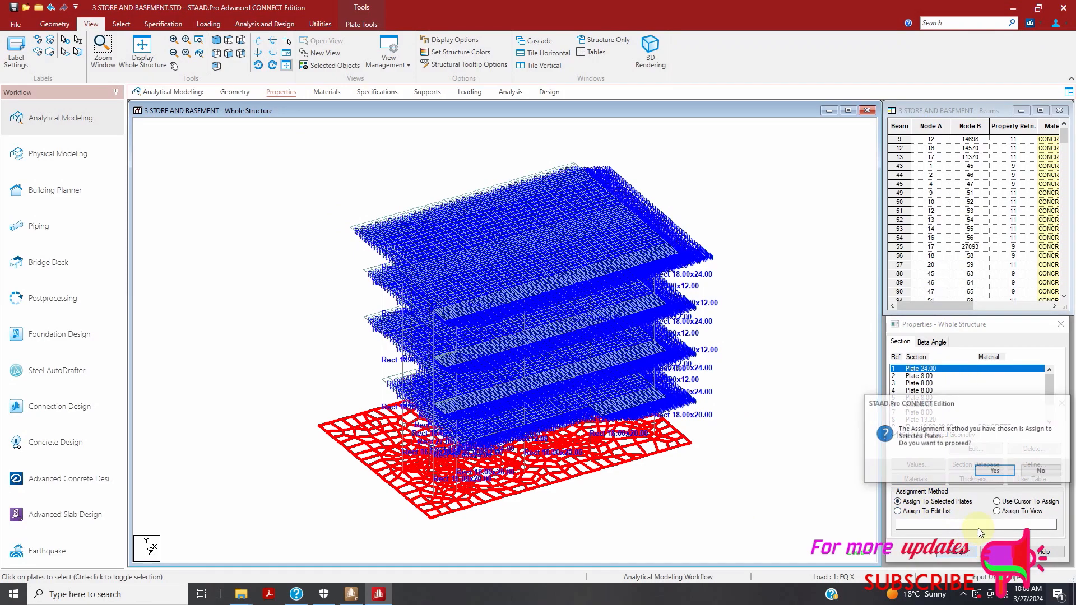
left_click(1014, 475)
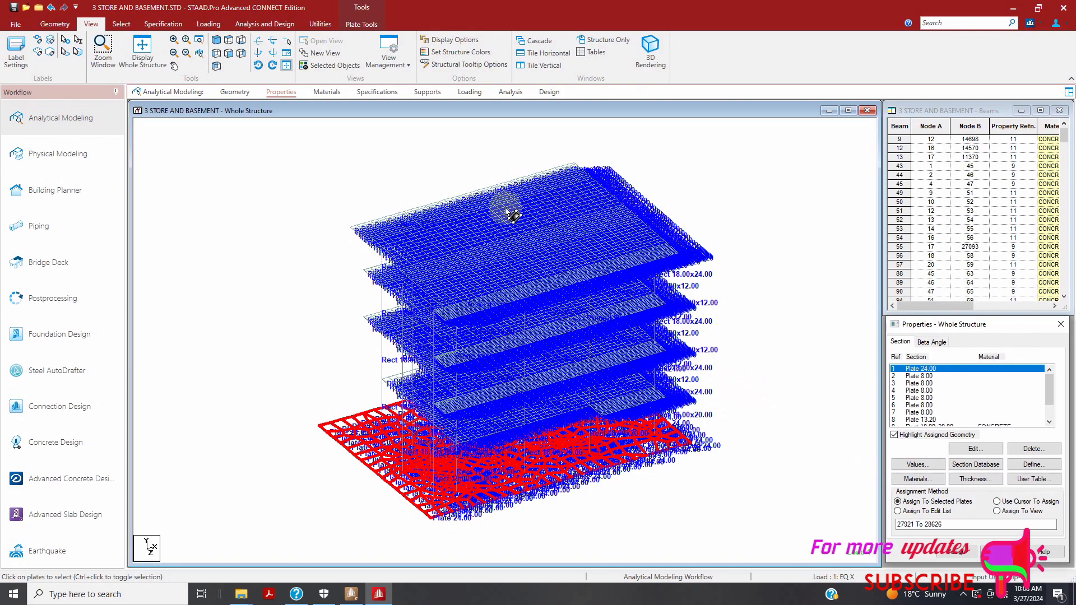
Step: Run the removal of orphan nodes on the model and close its report
left_click(320, 23)
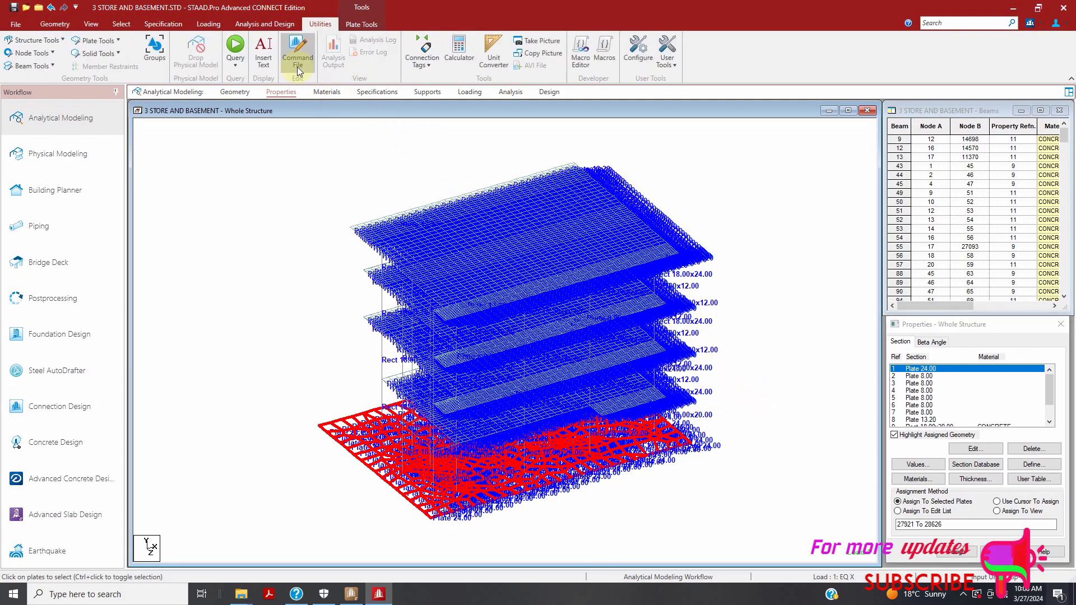
left_click(50, 54)
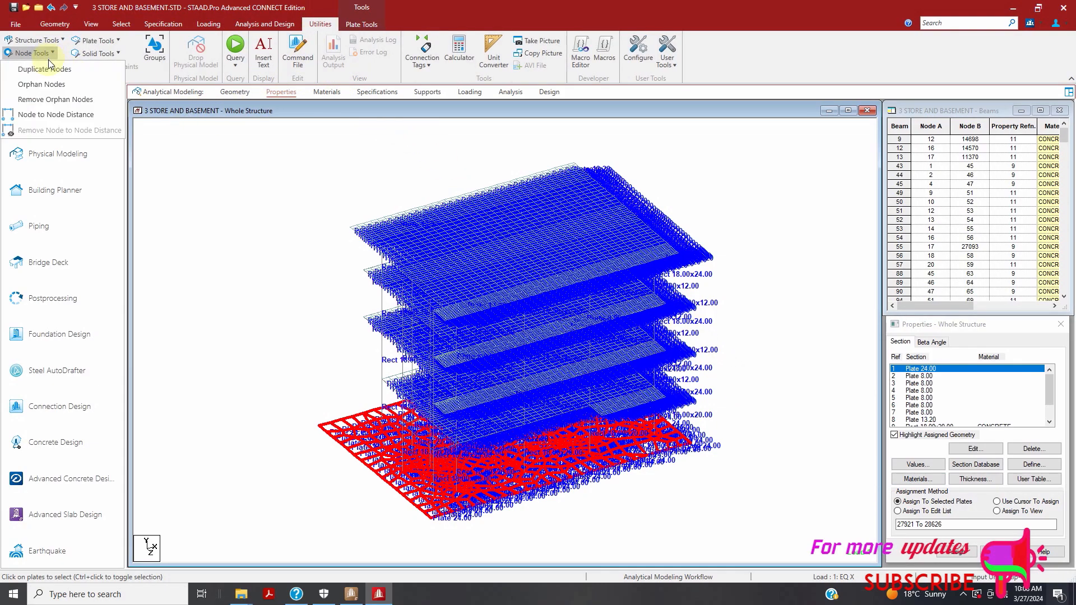
left_click(51, 99)
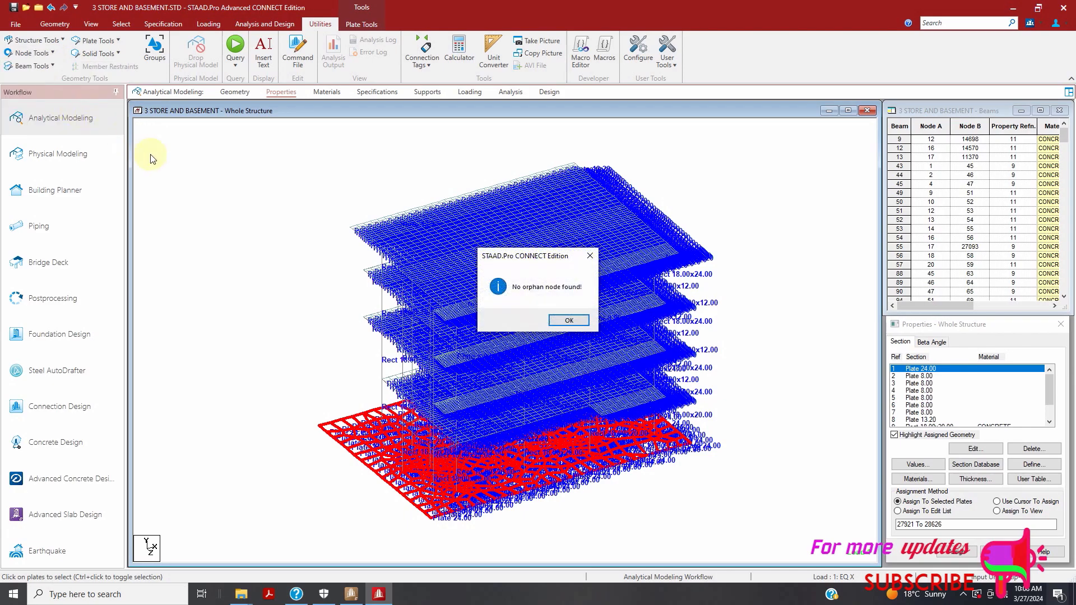
left_click(581, 323)
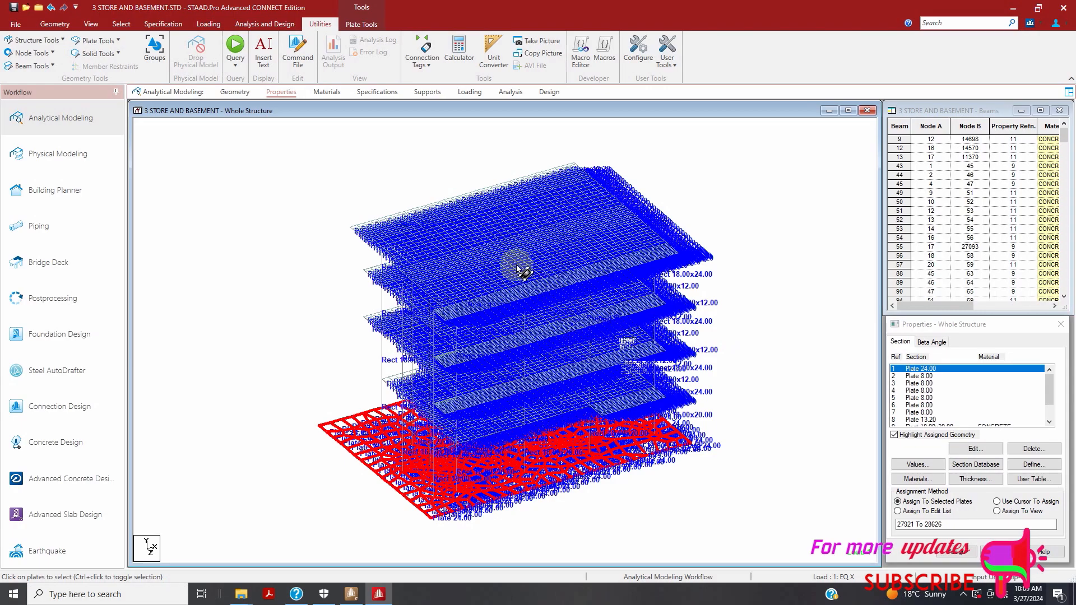
Step: Create a Plate Mat foundation support in the Y direction with a subgrade modulus of 4 kip/ft2/ft and choose it for assignment
left_click(427, 92)
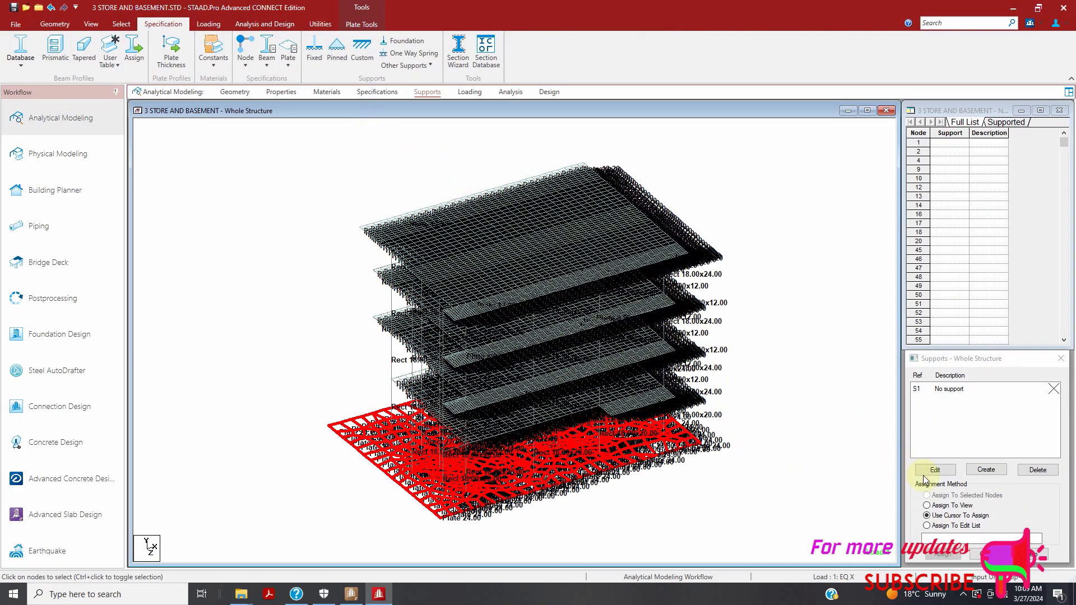
left_click(986, 470)
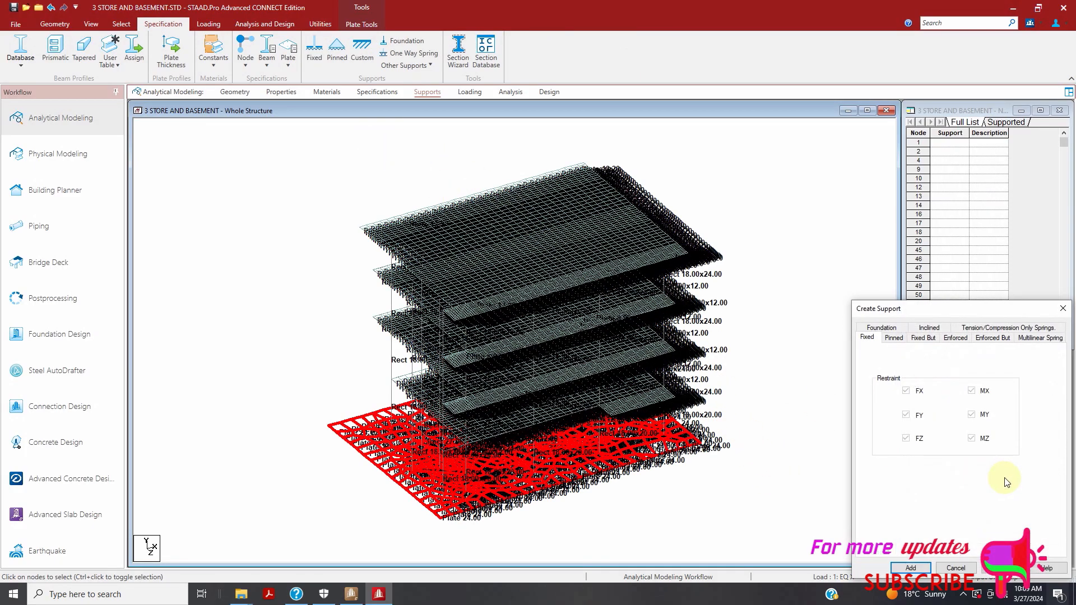
left_click(881, 329)
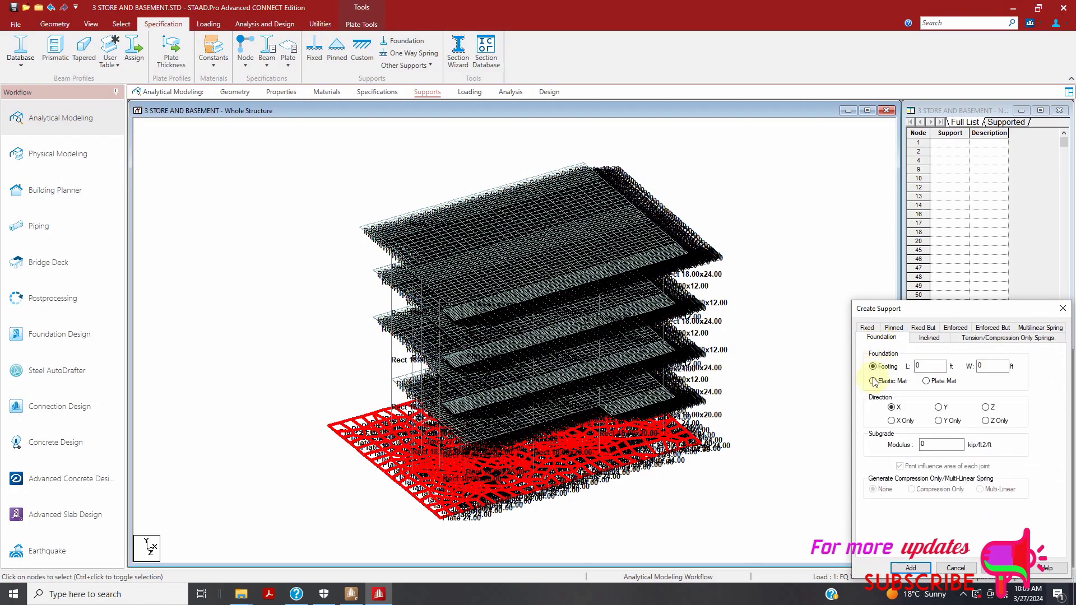
left_click(926, 381)
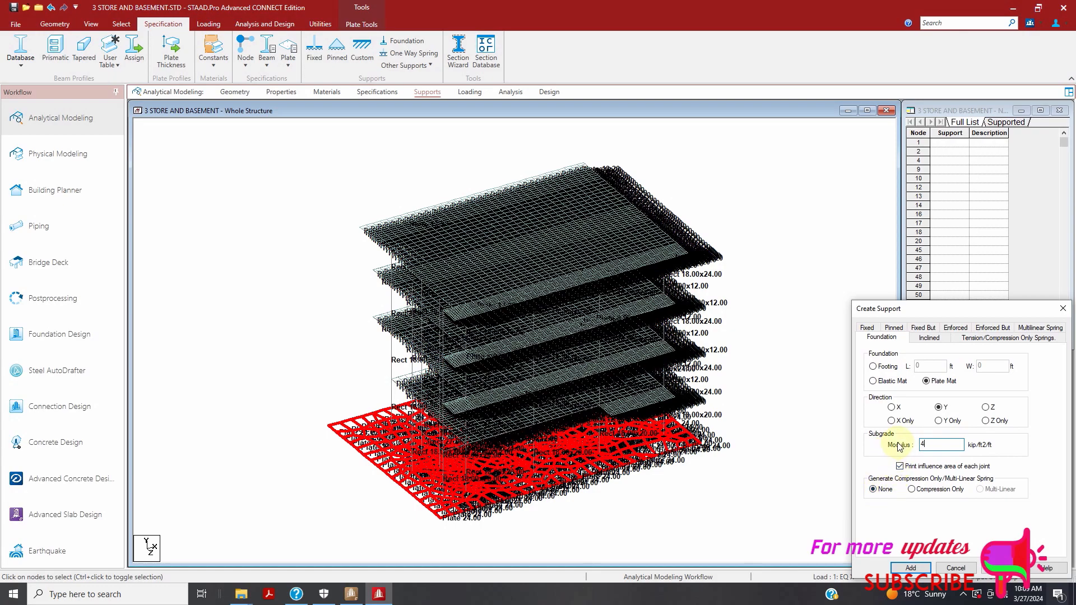
left_click(922, 568)
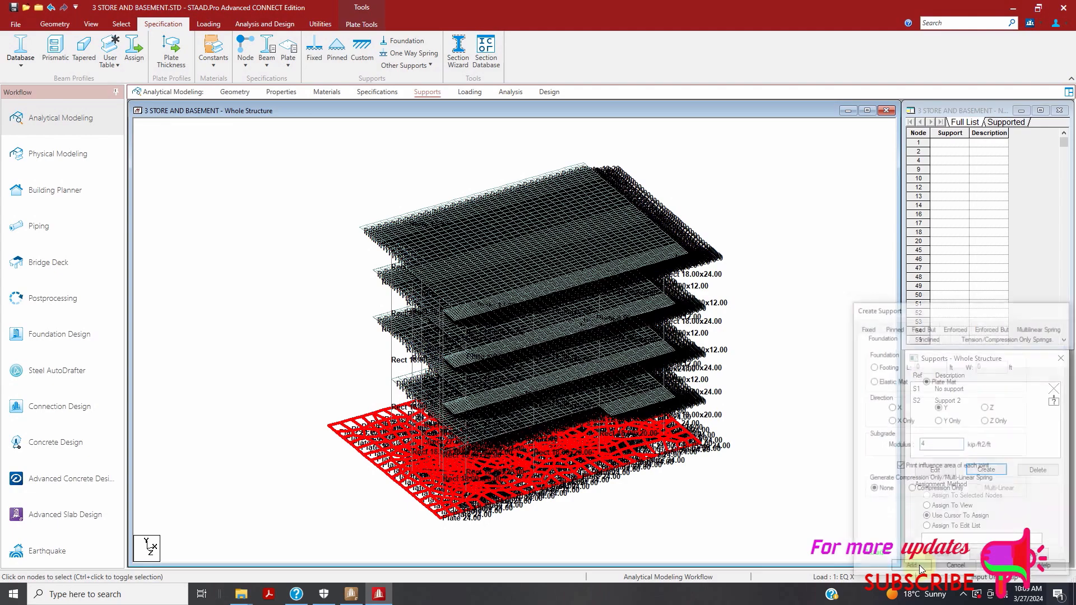
left_click(951, 402)
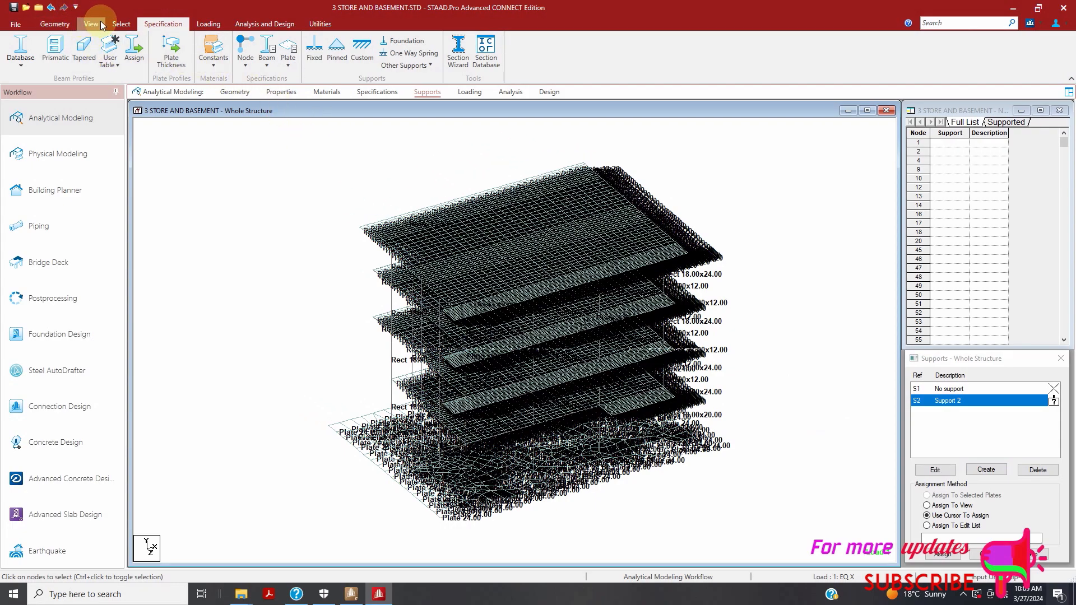
Step: Check the whole model for entities with a missing property and close the message
left_click(119, 24)
left_click(739, 65)
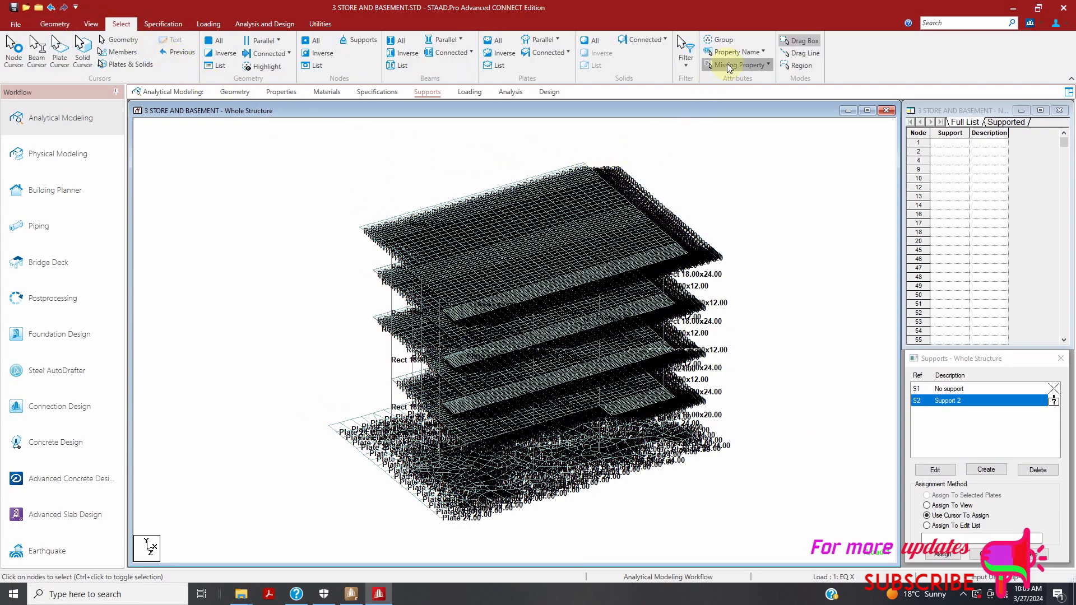
left_click(729, 141)
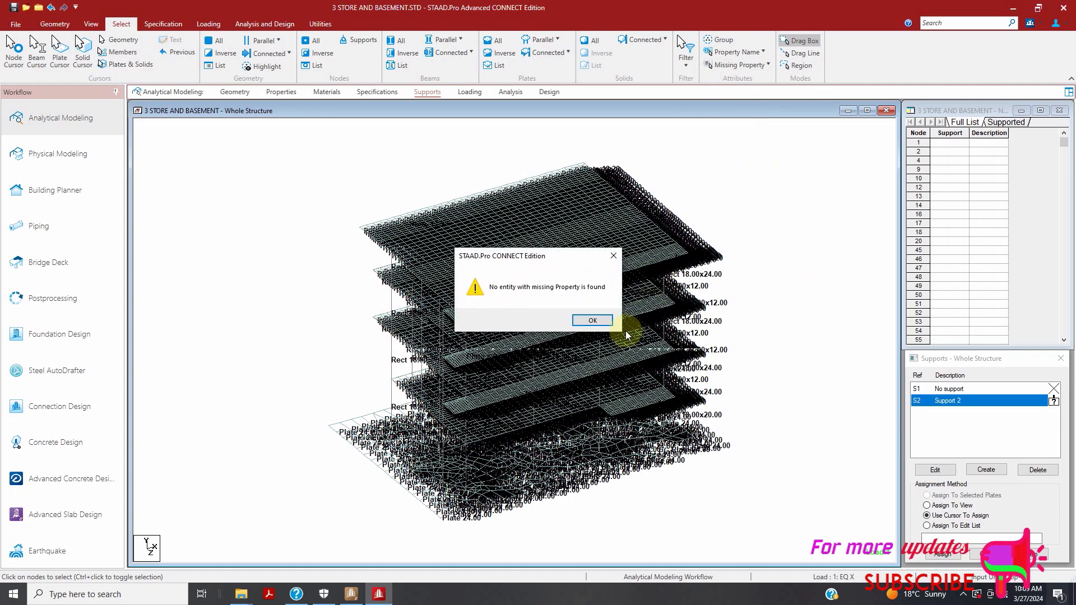
left_click(603, 320)
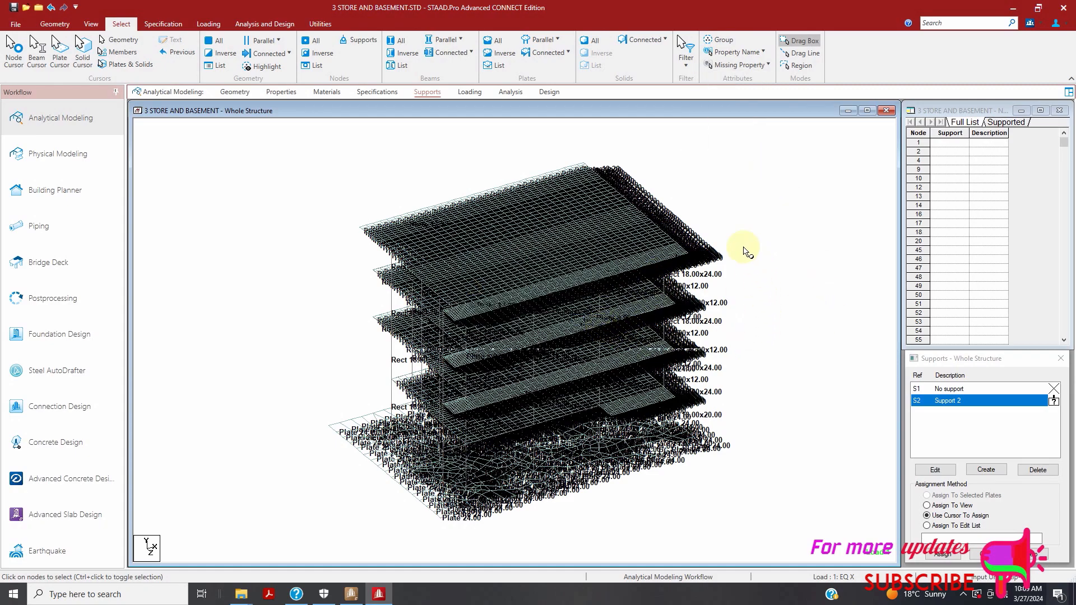
Step: Select the base mat plates in an elevation view with the Plates Cursor and assign the new Plate Mat support to them
left_click(90, 24)
left_click(229, 54)
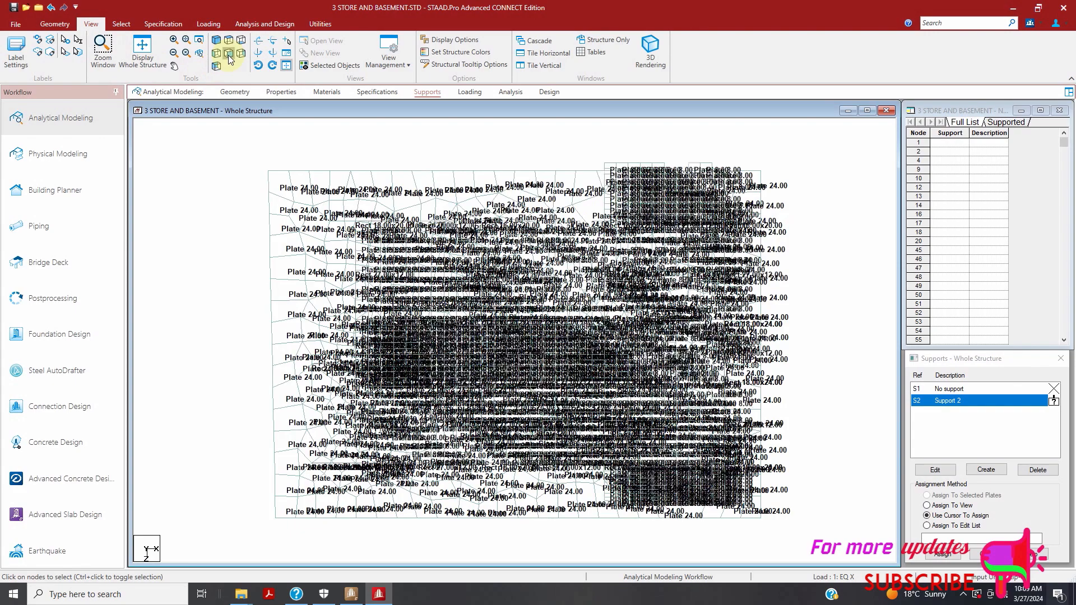
right_click(838, 369)
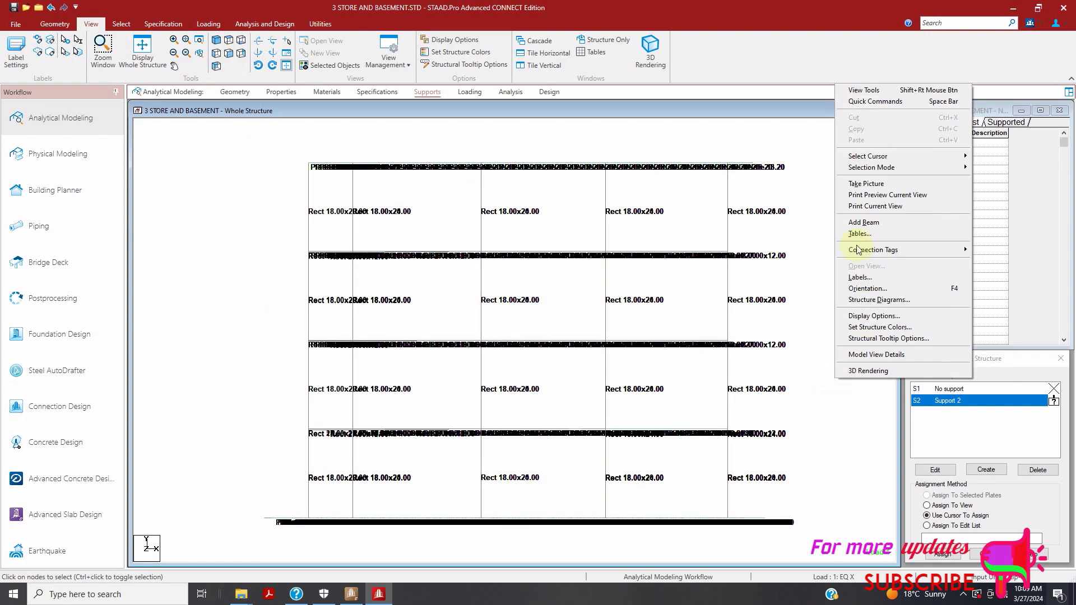
mouse_move(941, 161)
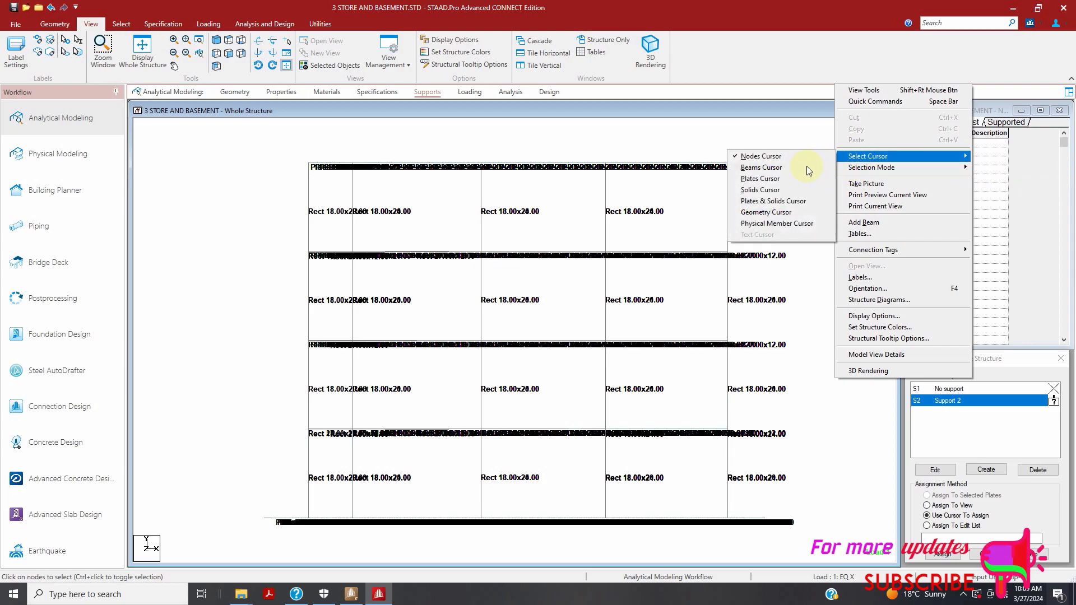
left_click(784, 179)
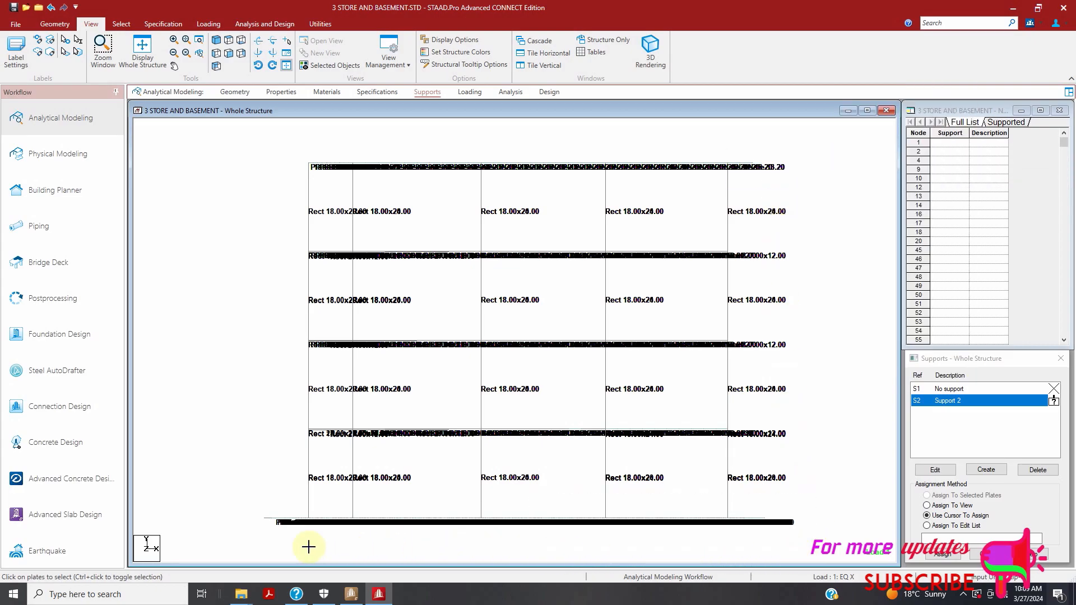
left_click(280, 544)
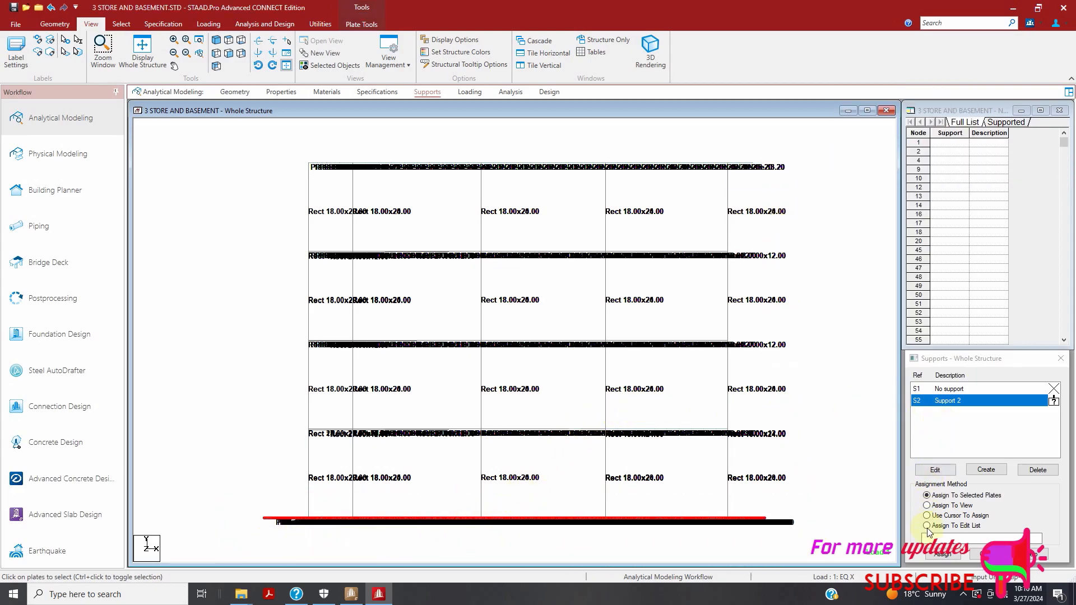
left_click(942, 554)
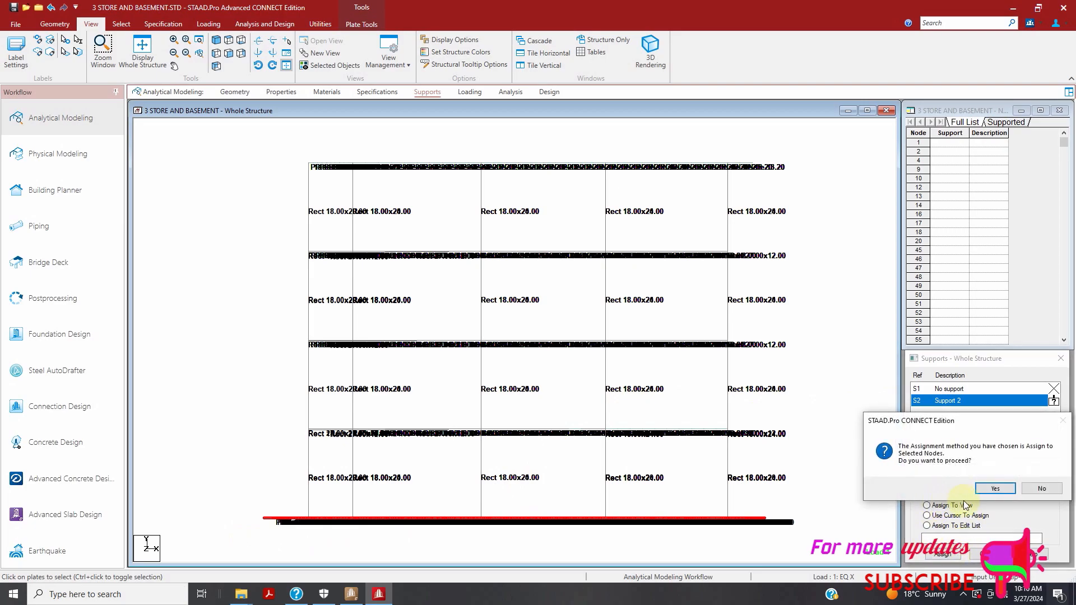
left_click(995, 488)
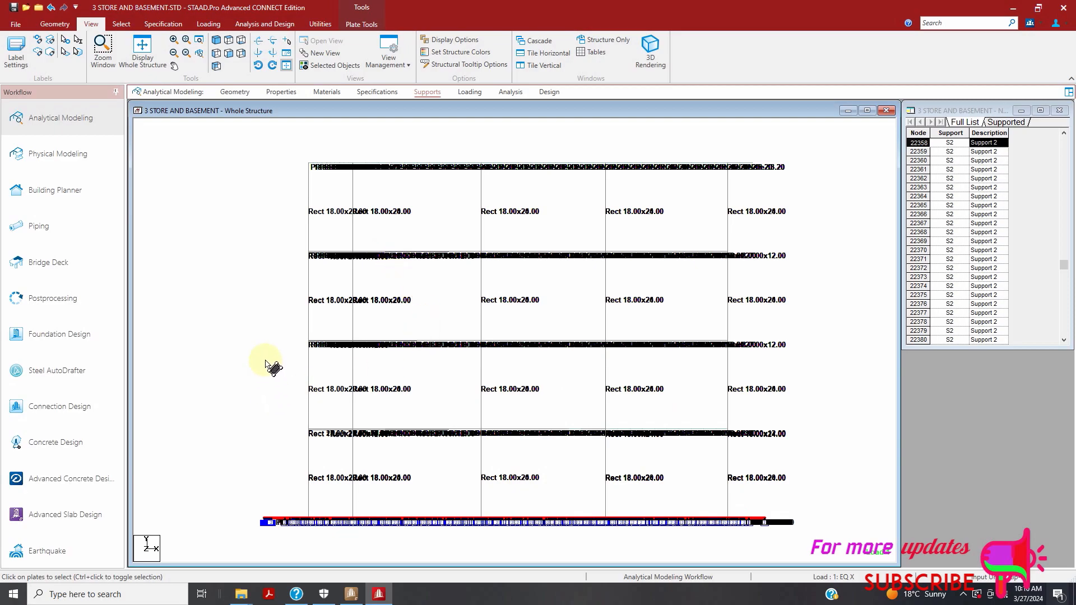
Step: Switch back to the Nodes Cursor and inspect the supported structure in a 3D rendering, closing it when done
right_click(241, 185)
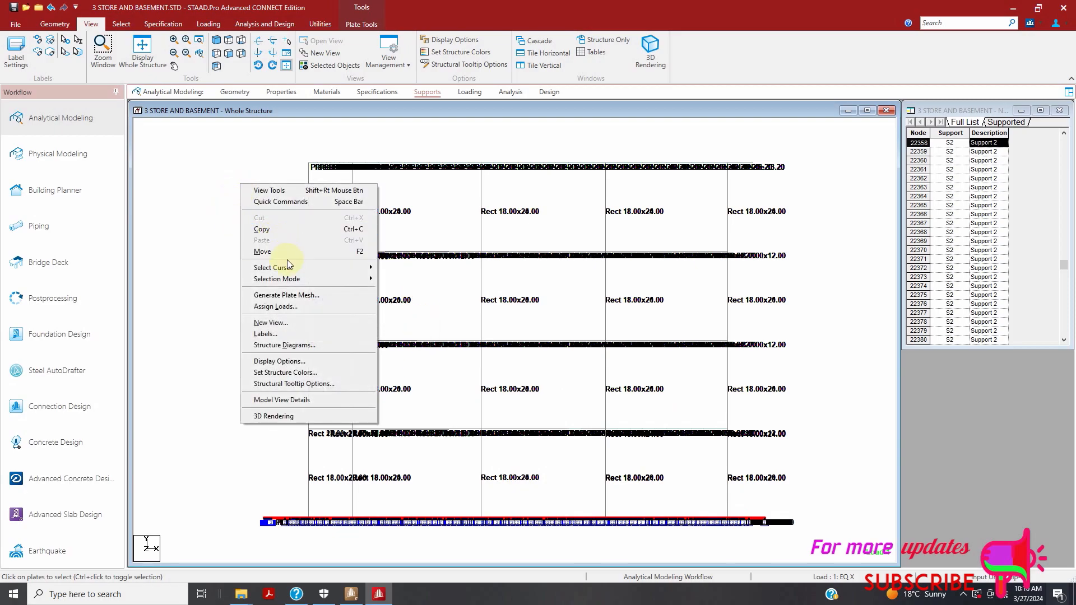
mouse_move(288, 267)
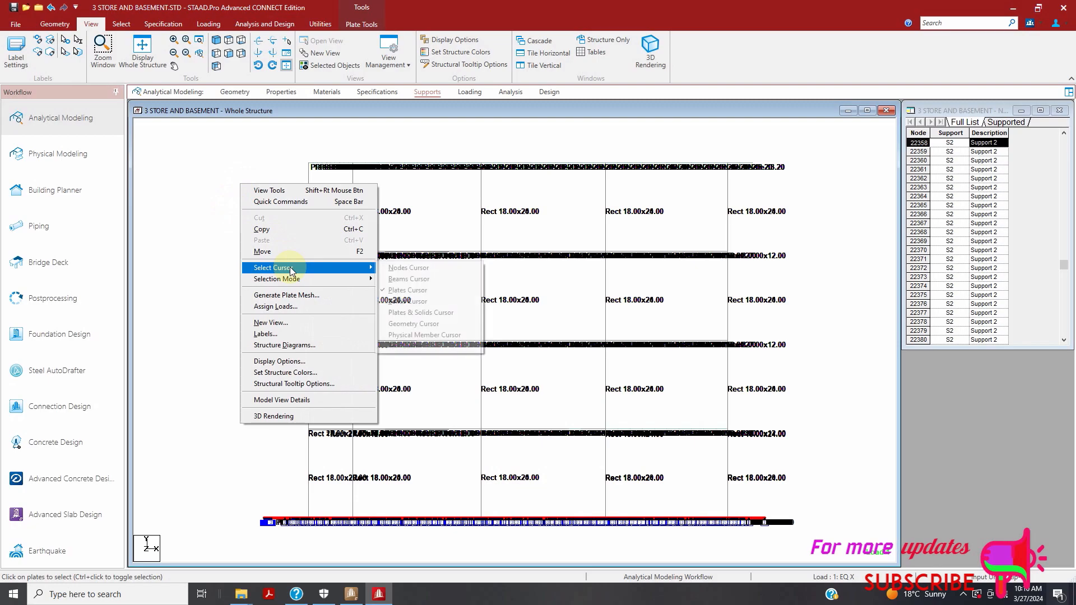
left_click(411, 272)
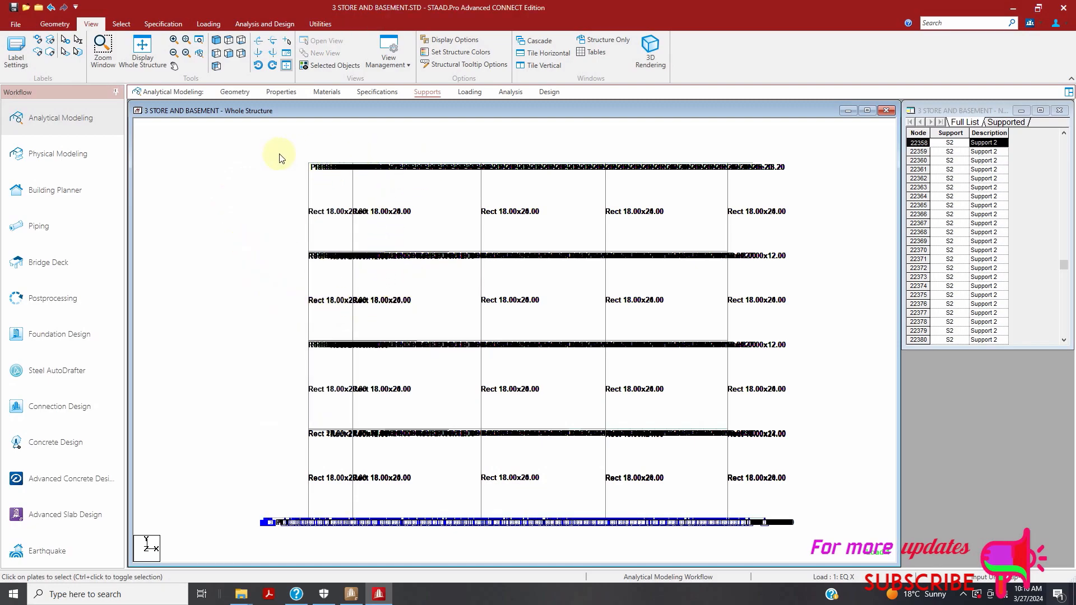
left_click(650, 50)
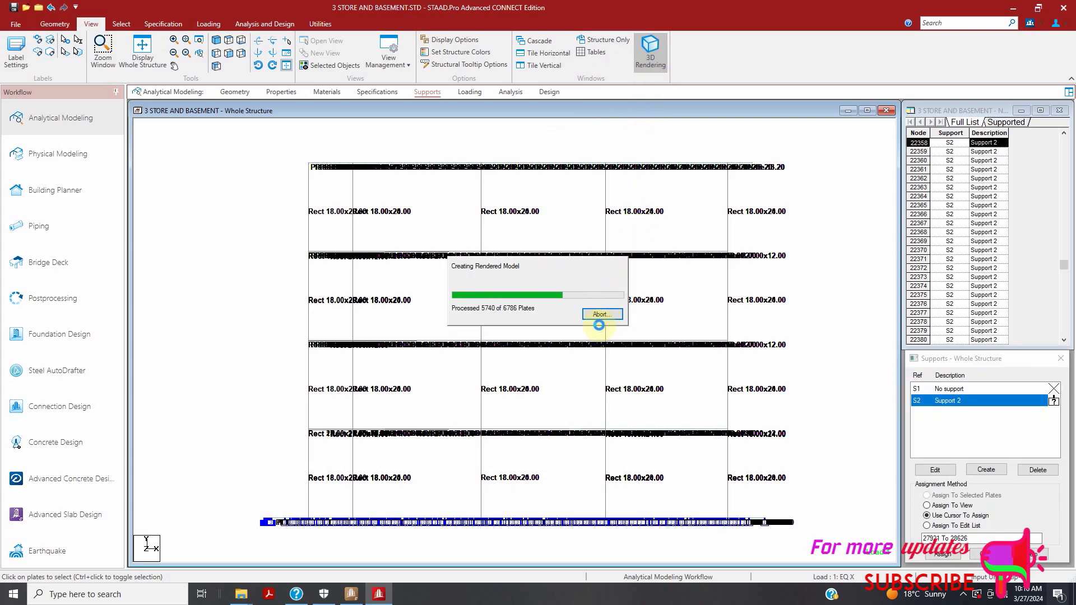
left_click_drag(667, 272, 575, 354)
left_click(1016, 213)
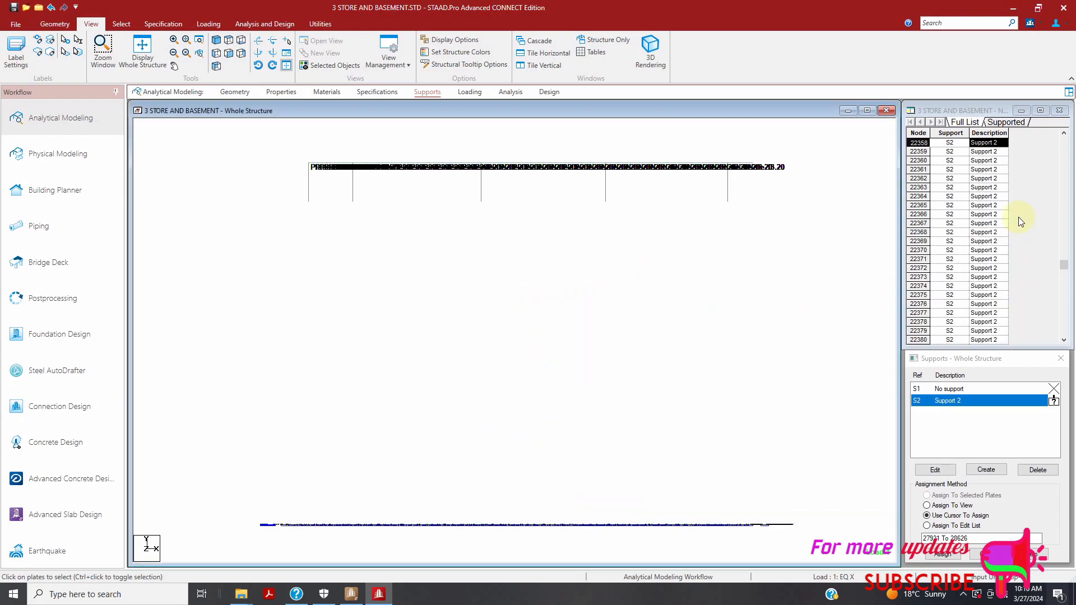
Step: Save the modified structure and run the analysis
left_click(268, 21)
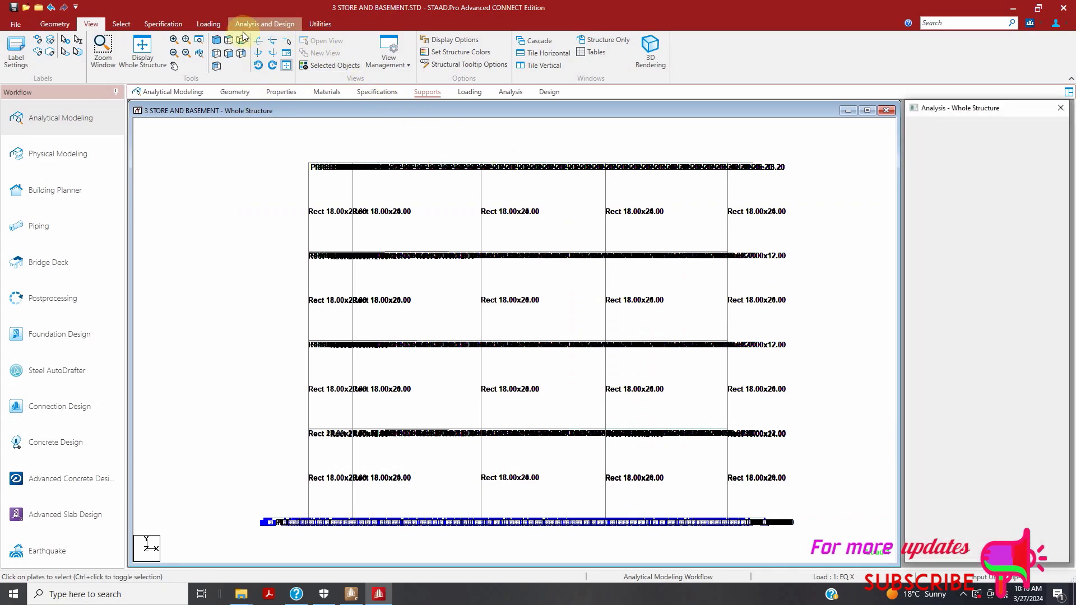
left_click(263, 24)
left_click(182, 60)
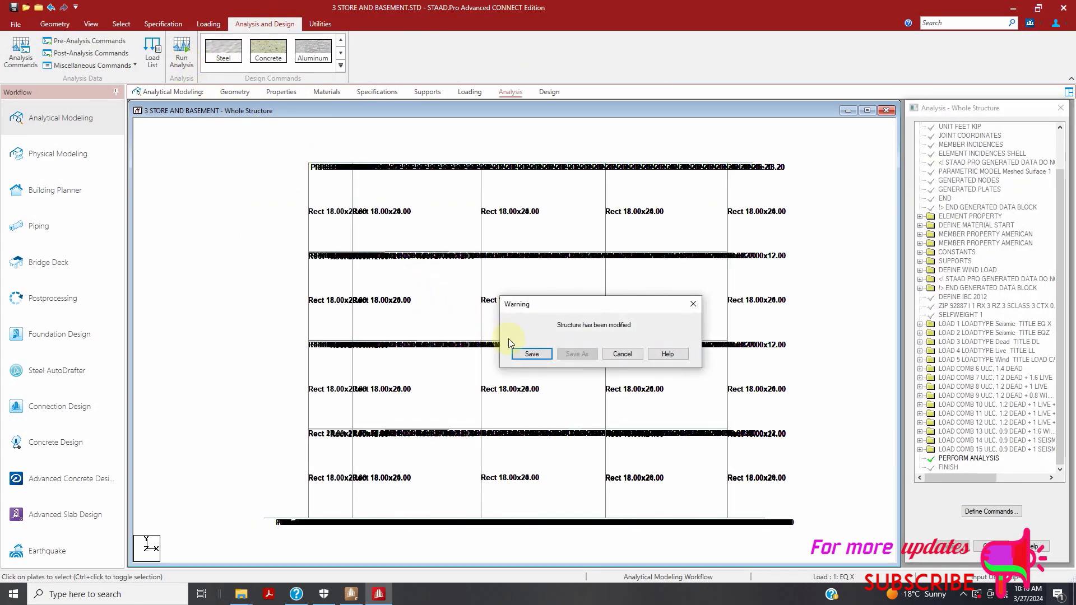
left_click(523, 357)
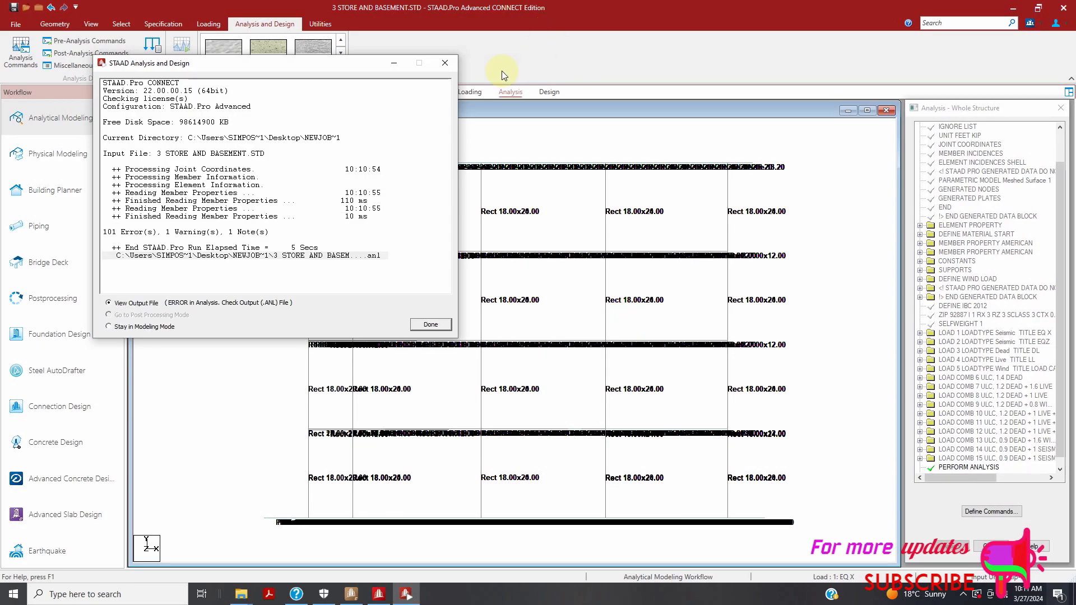
Step: Examine the error list in the analysis output file and close the viewer
left_click(430, 325)
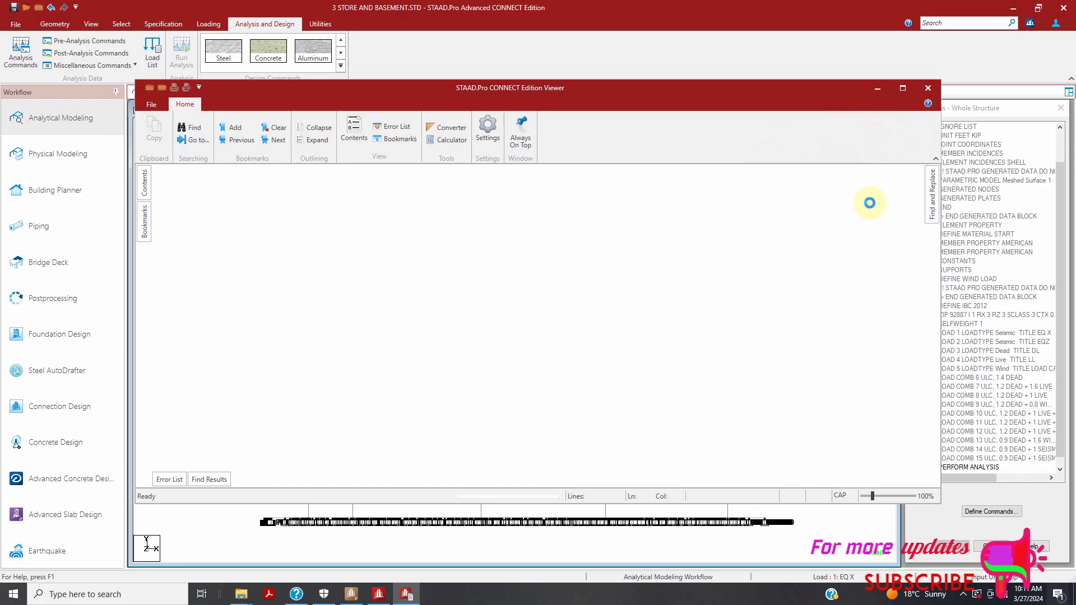
scroll(639, 277, "down", 4)
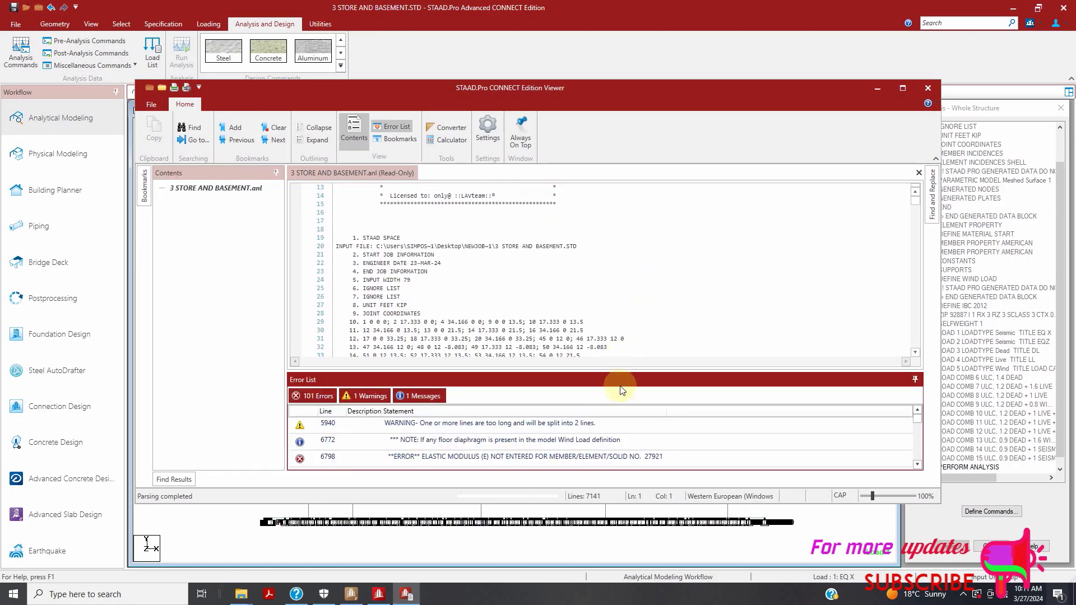
scroll(628, 439, "down", 20)
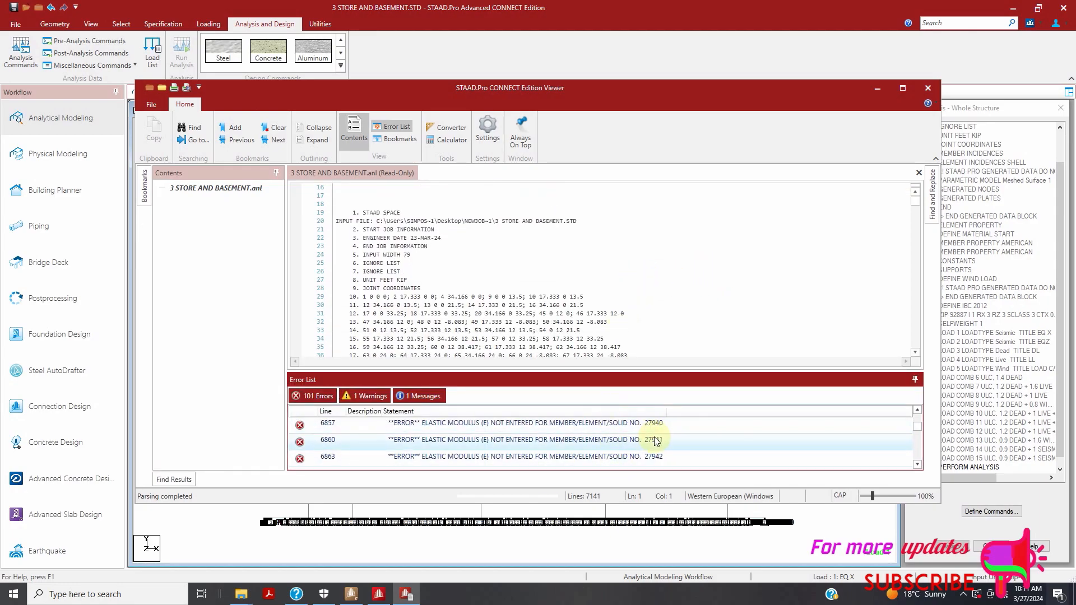
left_click(927, 88)
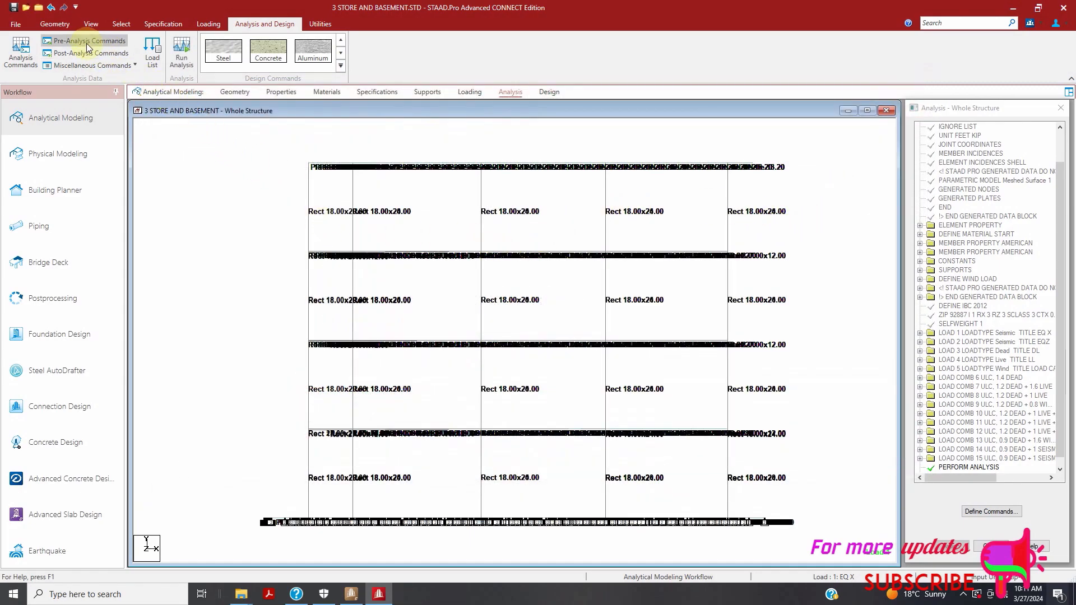
Step: Show the model in isometric view and check the structure's section list for materials missing from the plate sections
left_click(71, 24)
left_click(90, 24)
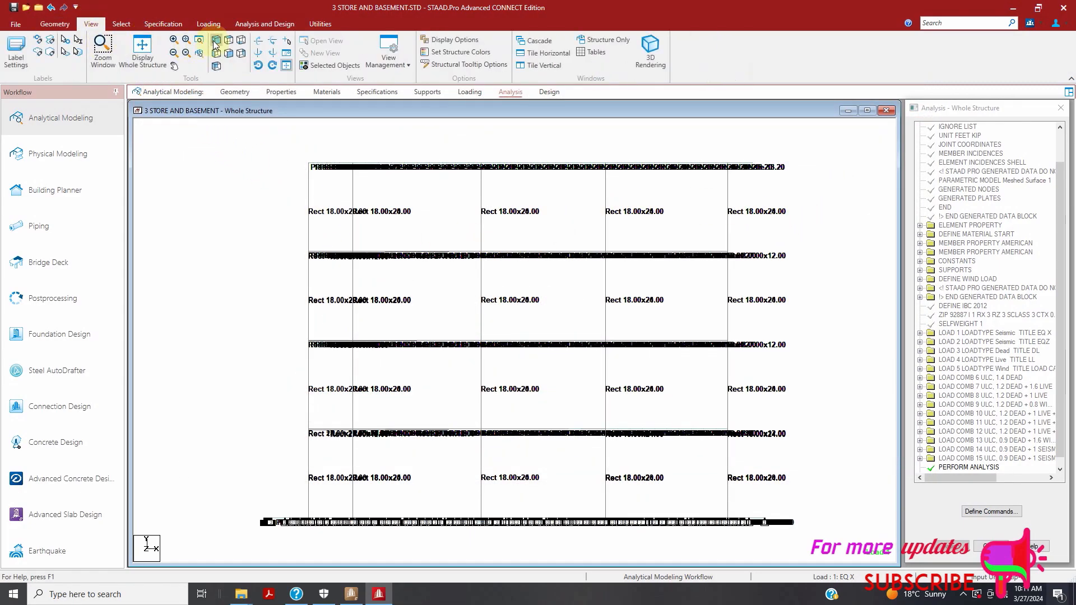
left_click(217, 65)
left_click(282, 94)
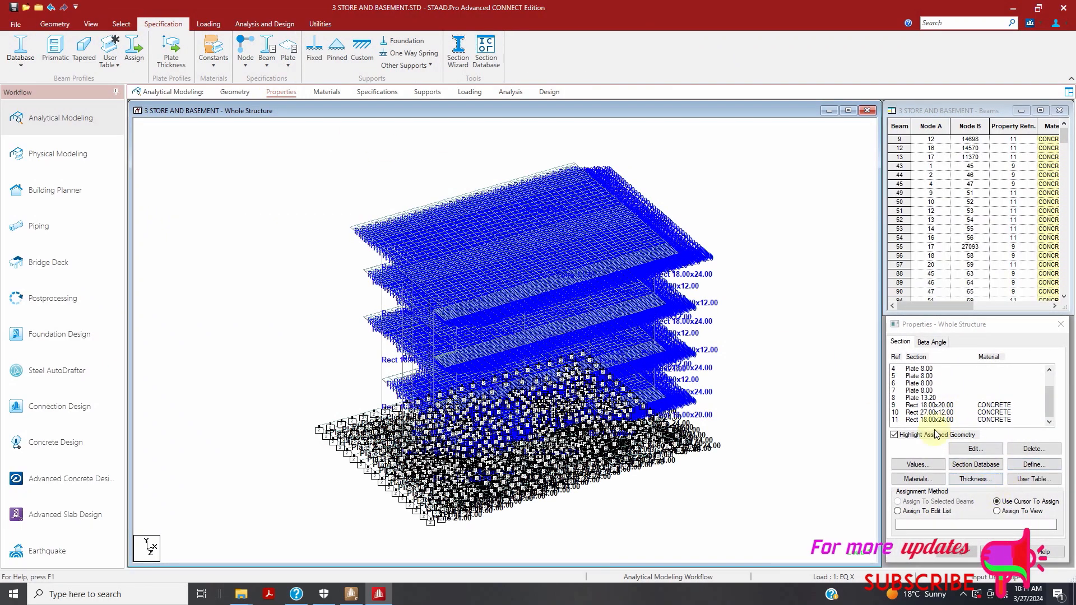
scroll(951, 381, "up", 1)
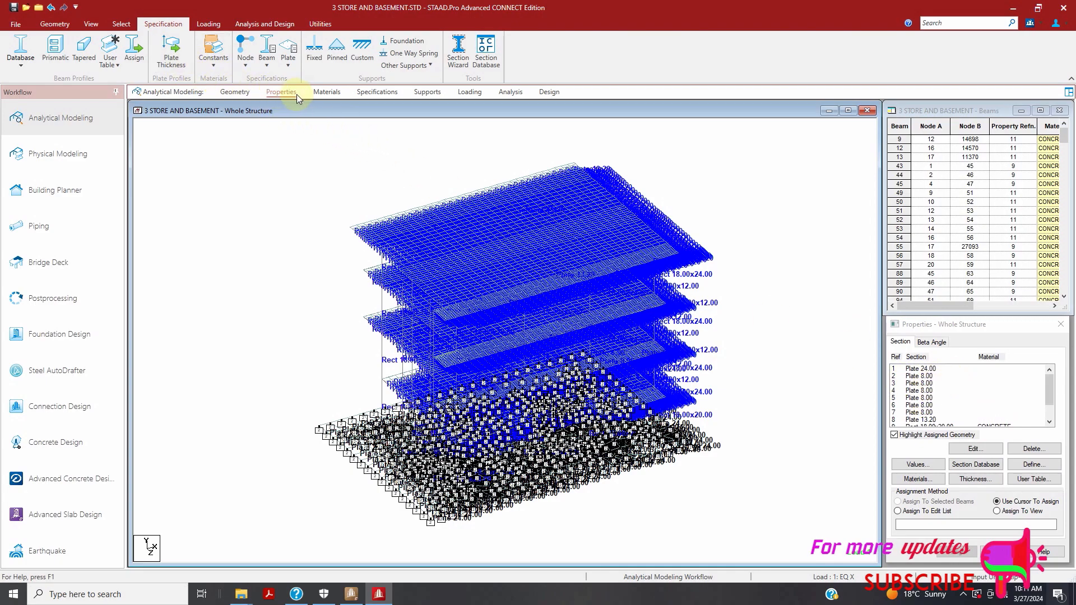
Step: Assign the CONCRETE material to the entire structure in view
left_click(325, 92)
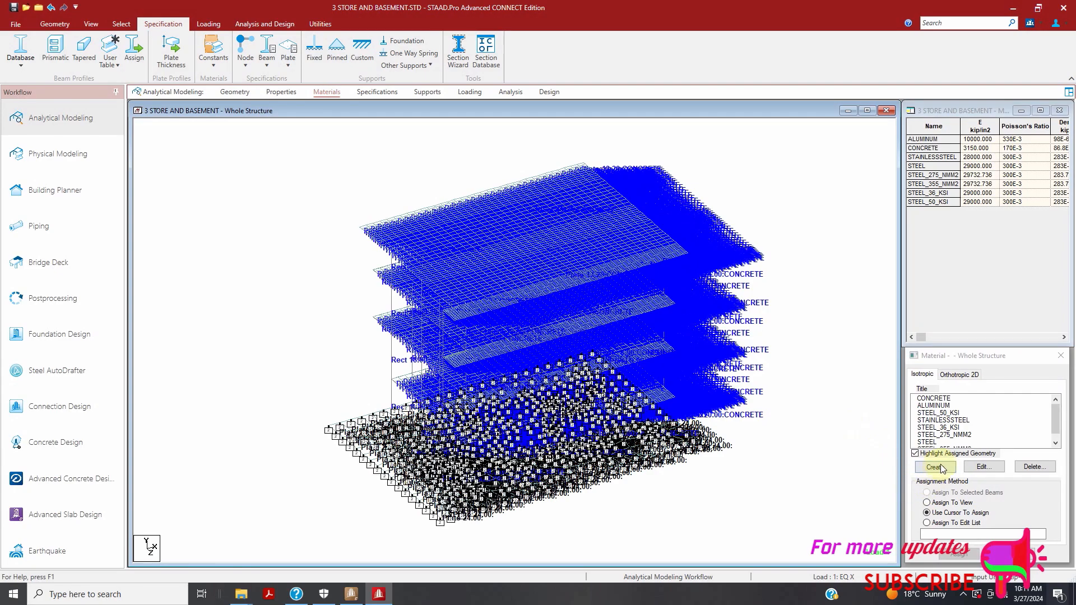
left_click(934, 399)
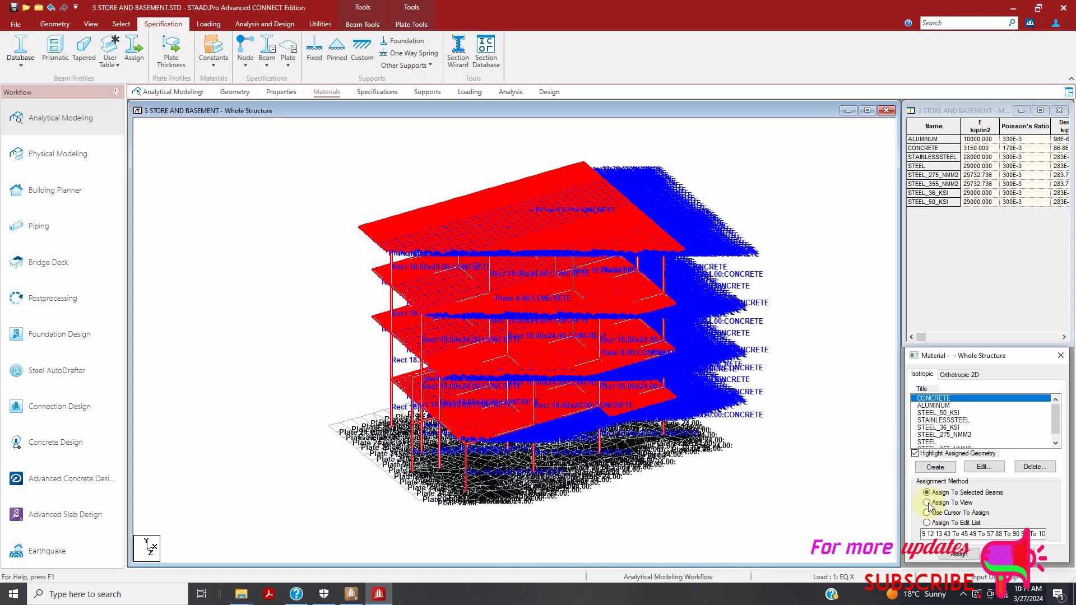
left_click(959, 554)
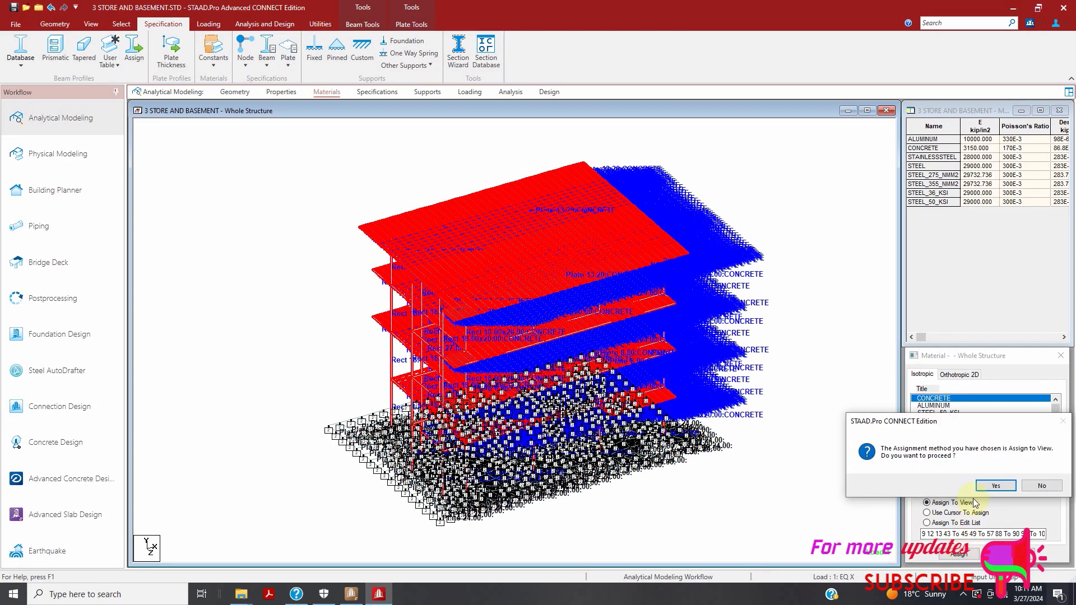
left_click(993, 486)
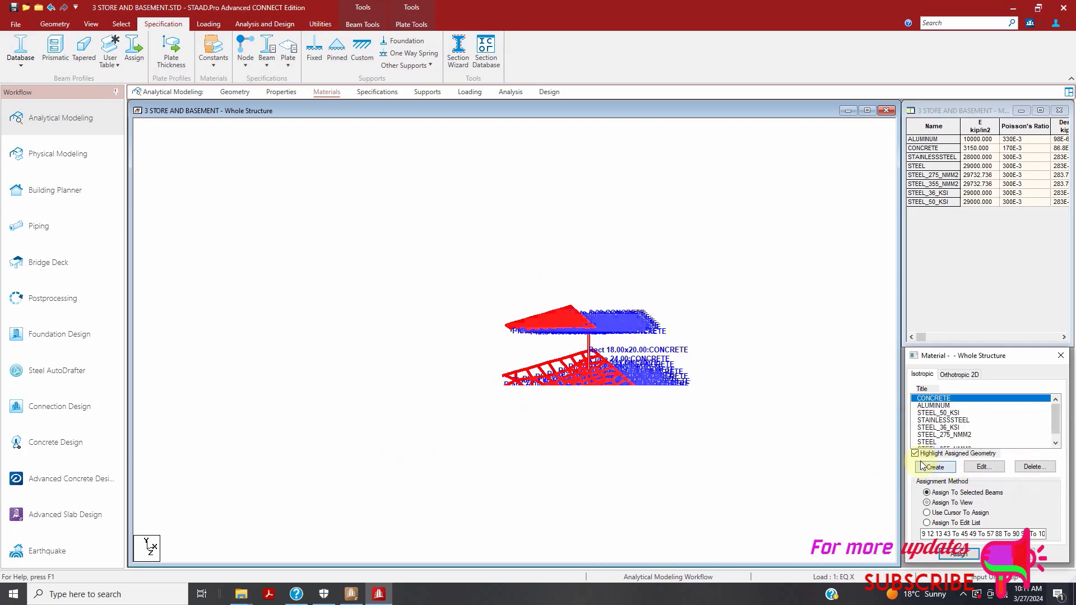
Step: Clear the selection, rerun the analysis with the concrete assigned and close the finished run, staying in modeling mode
left_click(823, 395)
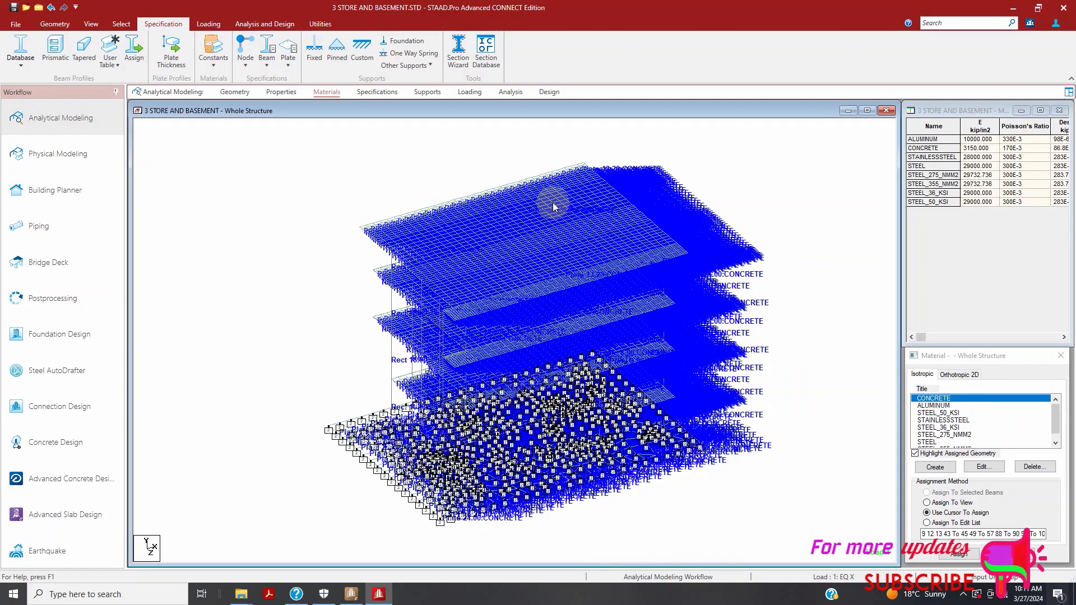
left_click(15, 23)
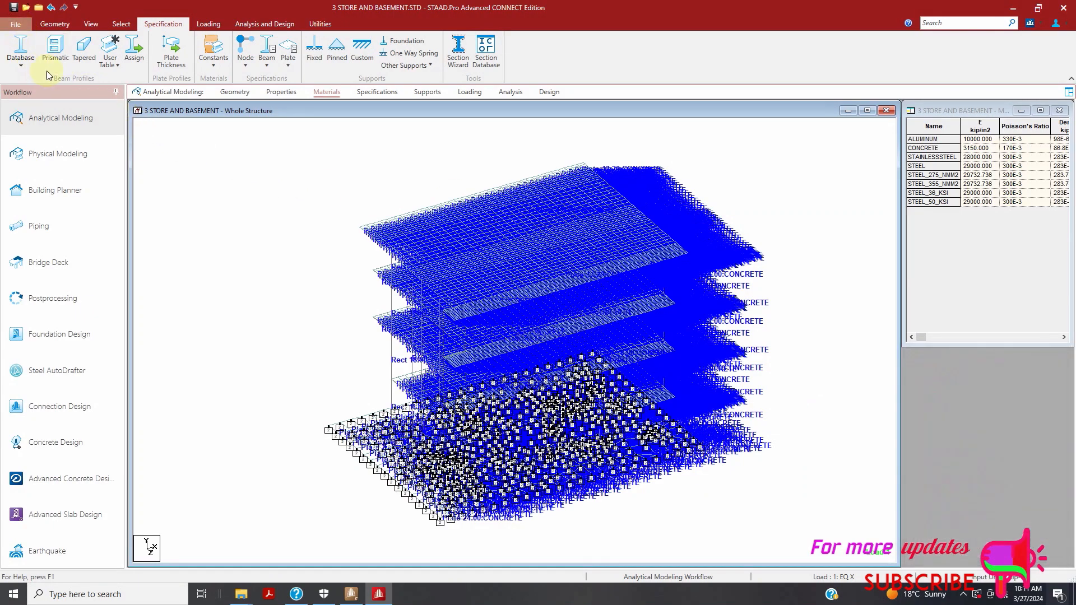
left_click(22, 17)
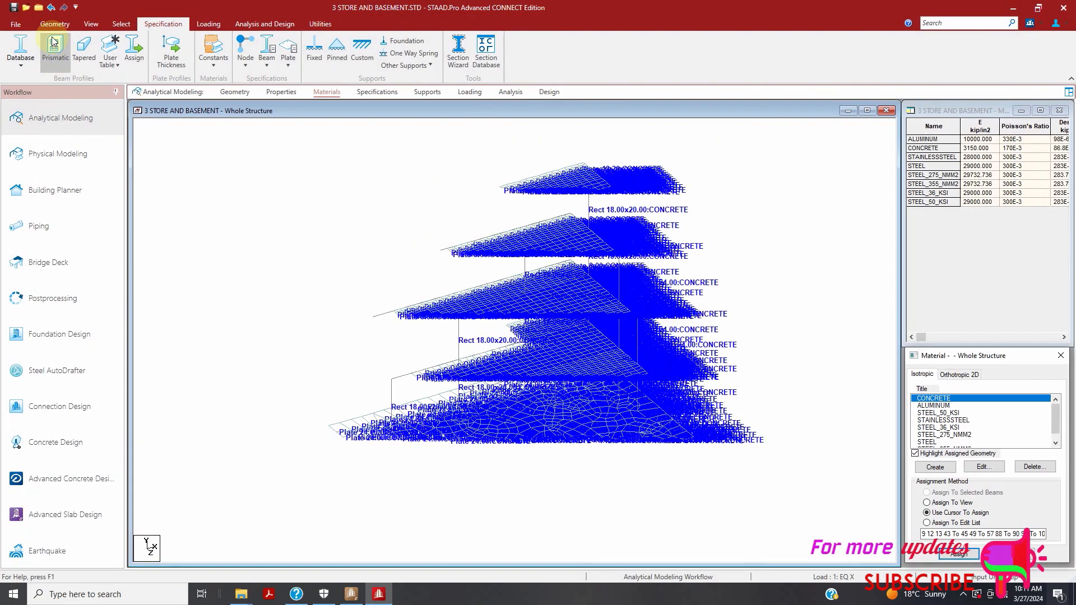
left_click(538, 348)
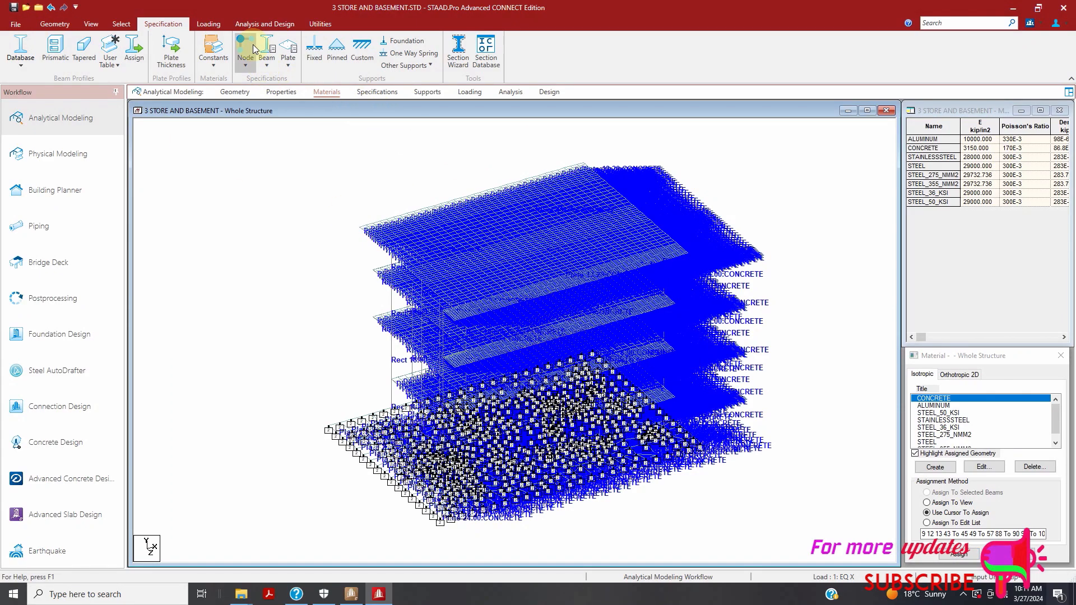
left_click(262, 25)
left_click(185, 64)
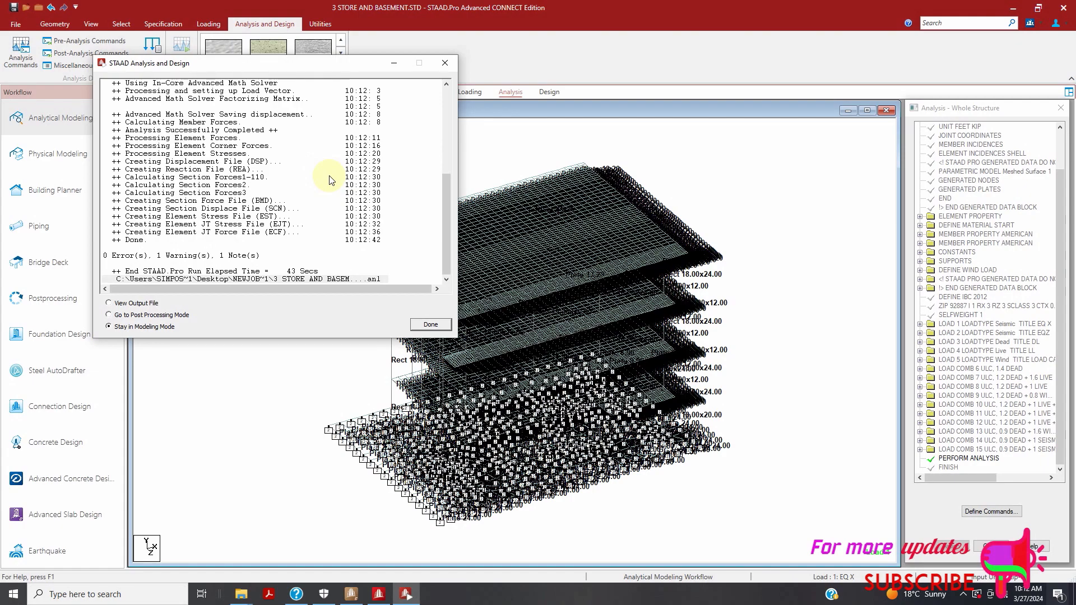
left_click(429, 325)
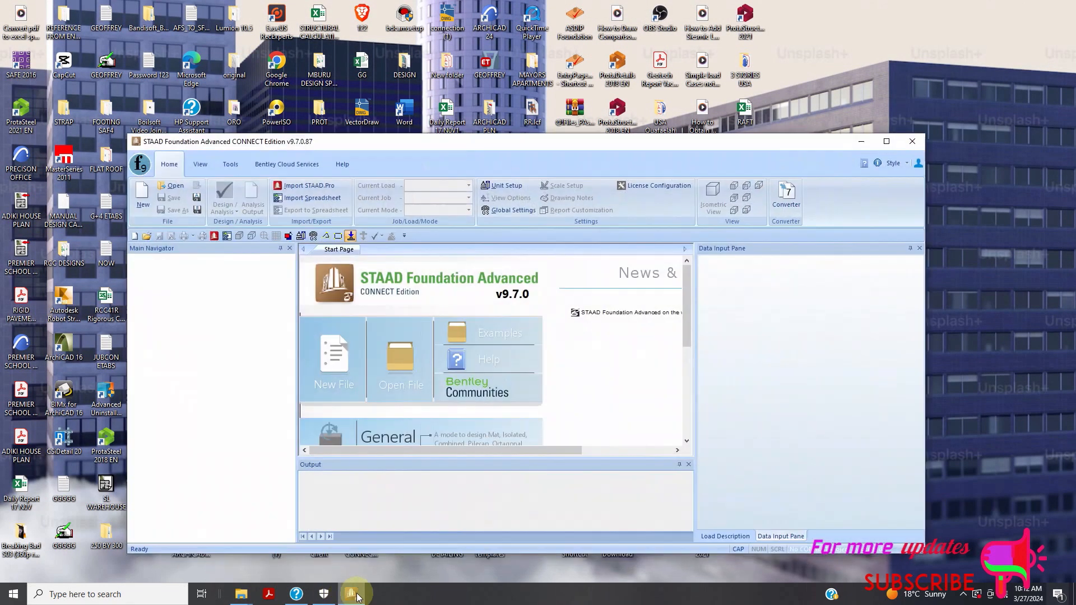
Step: Switch to STAAD Foundation Advanced in a maximized window and open 3 STORE AND BASEMENT from the NEW JOB folder for STAAD.Pro import
left_click(351, 593)
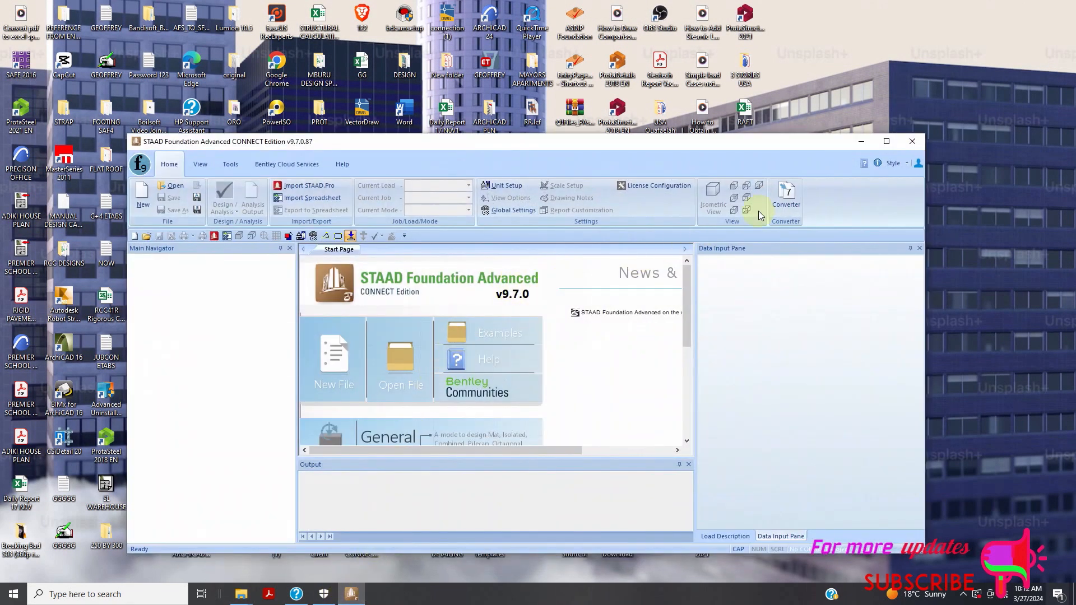
left_click(886, 141)
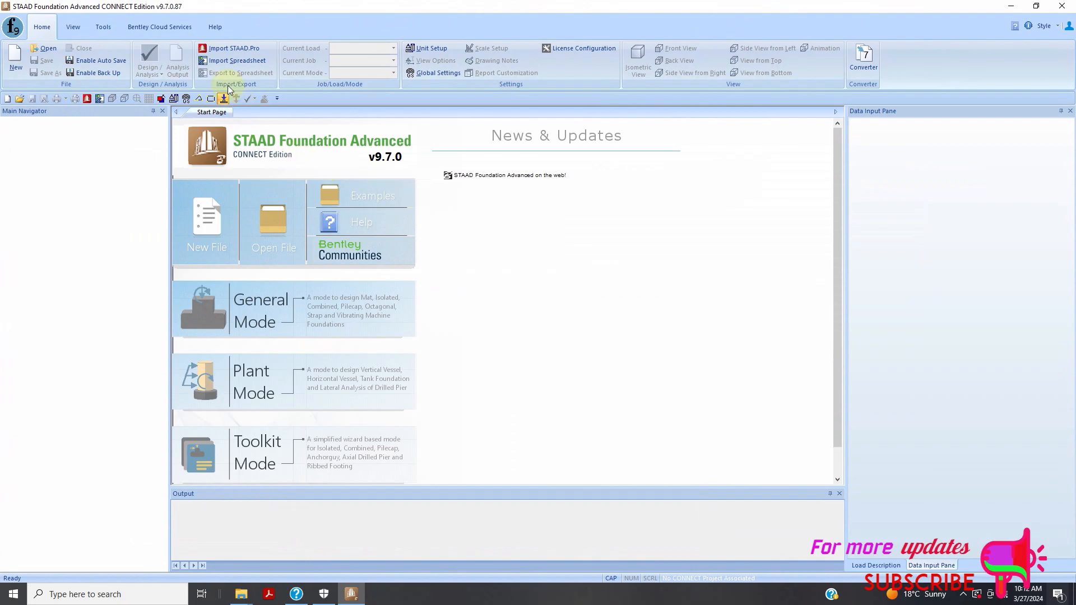
left_click(232, 50)
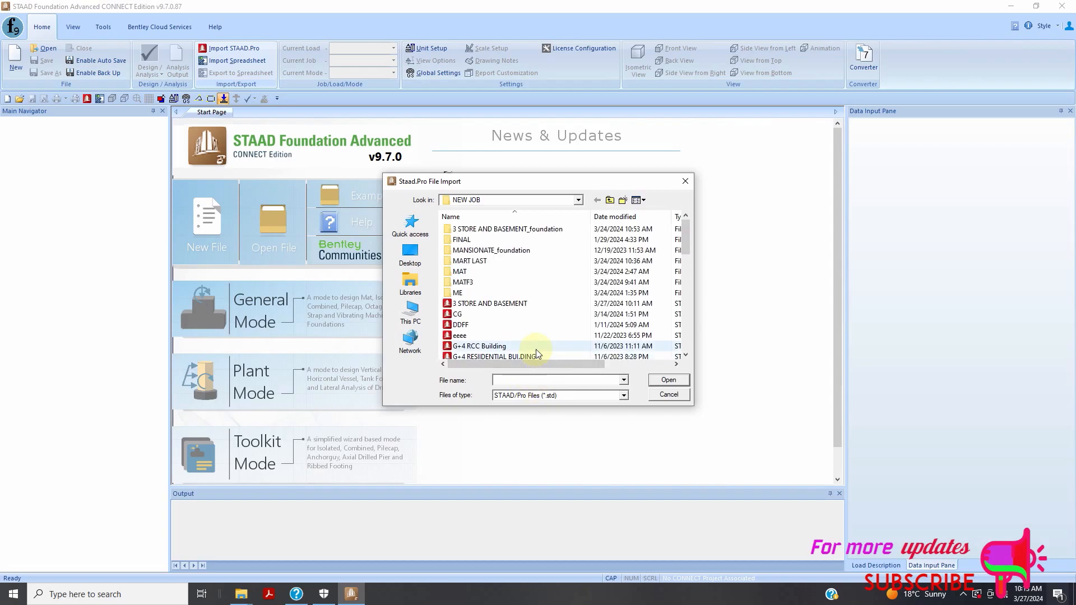
scroll(504, 297, "down", 5)
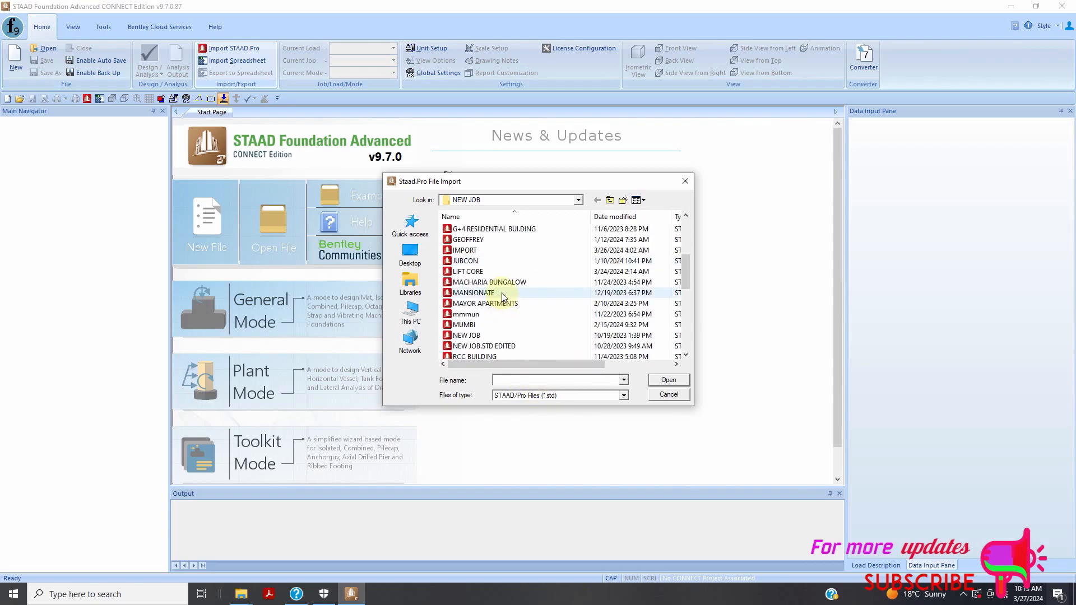
scroll(502, 297, "up", 3)
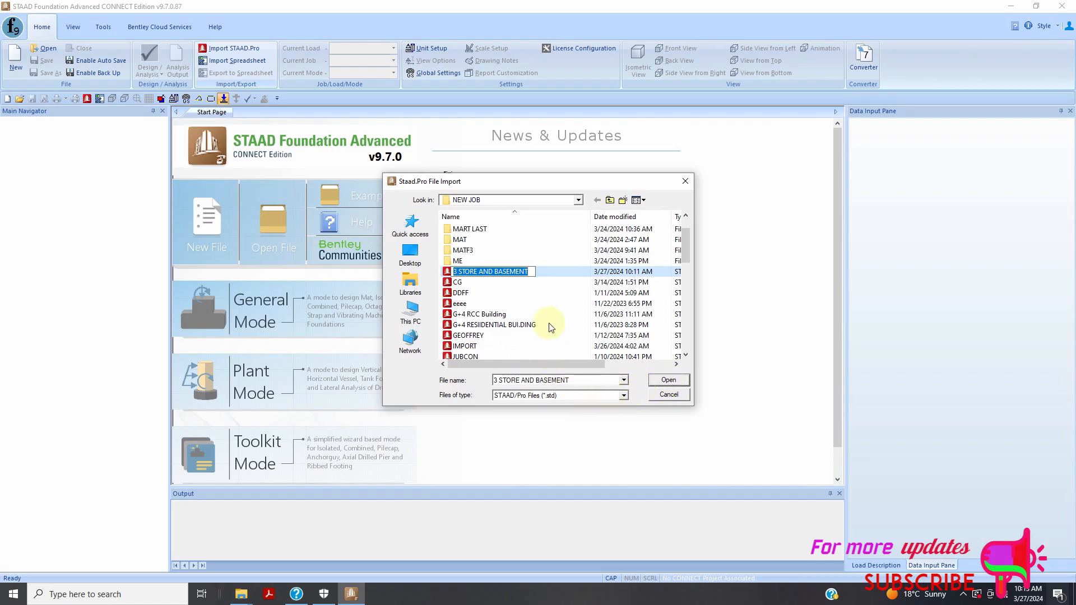
left_click(543, 292)
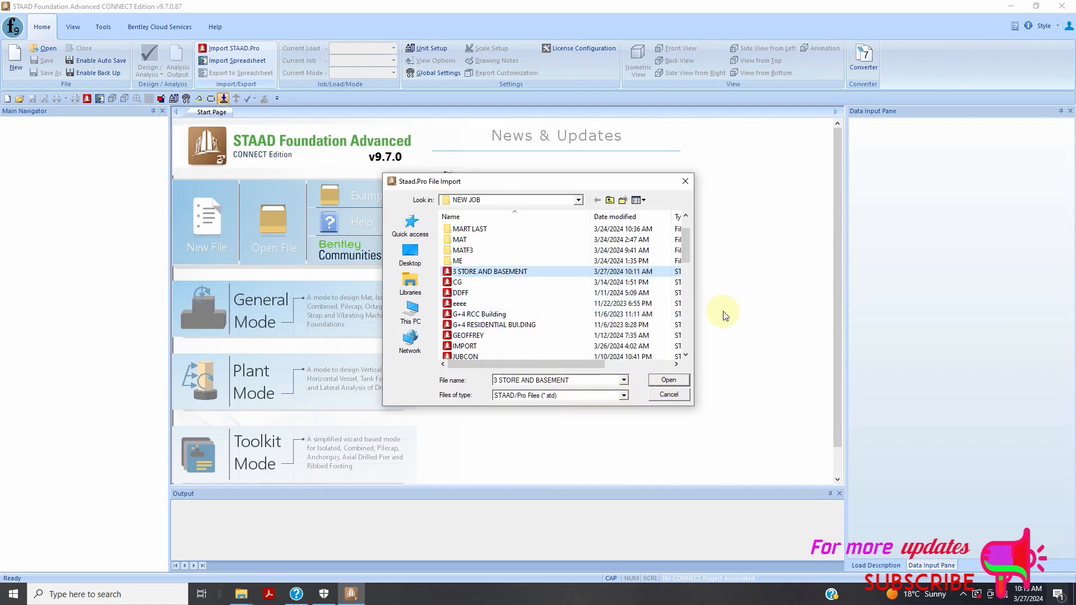
left_click(668, 380)
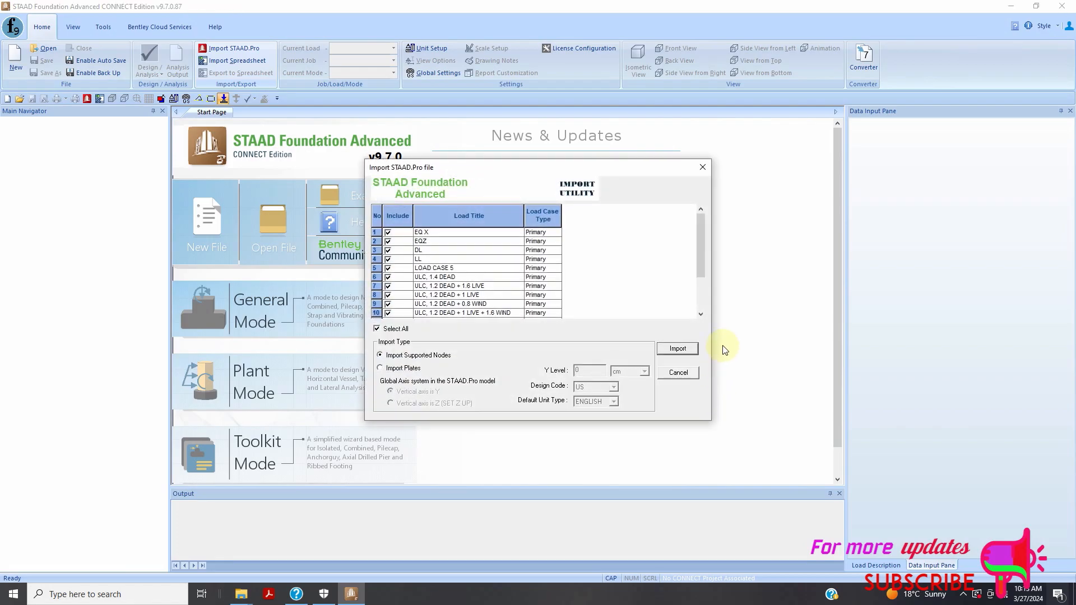
Step: Exclude the EQ X, EQZ, DL and LL load cases and import the supported nodes with the remaining load cases
left_click(388, 232)
left_click(388, 241)
left_click(388, 250)
left_click(389, 259)
scroll(448, 276, "down", 2)
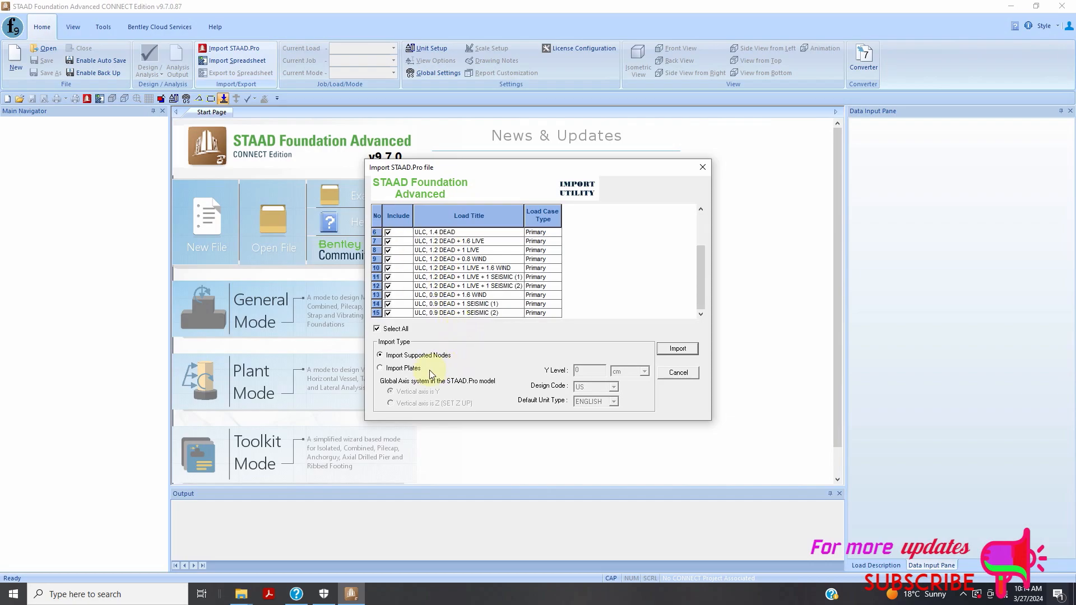
left_click(678, 349)
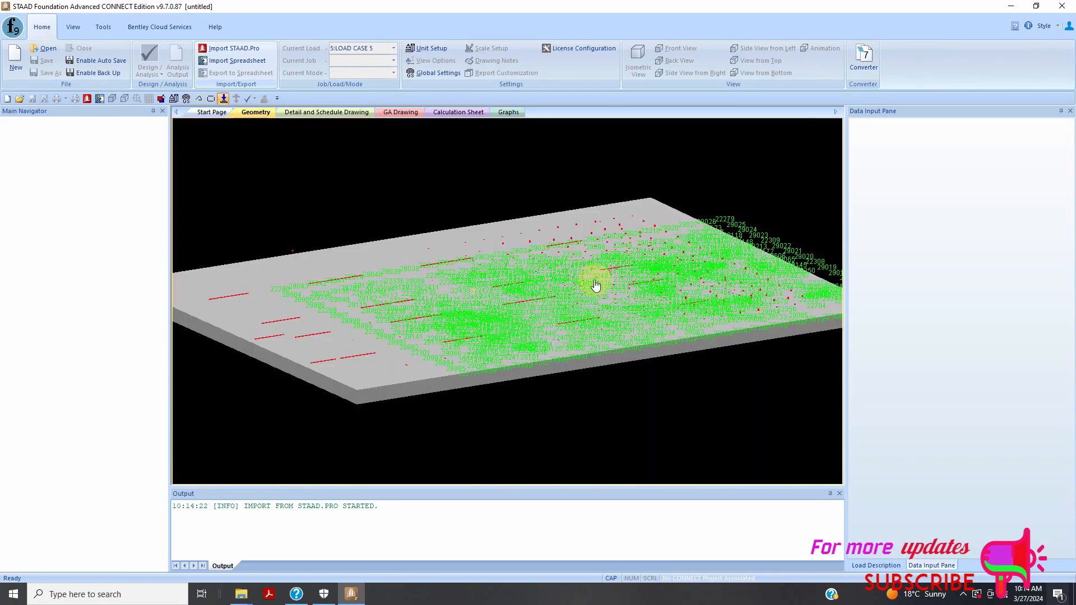
scroll(543, 286, "up", 2)
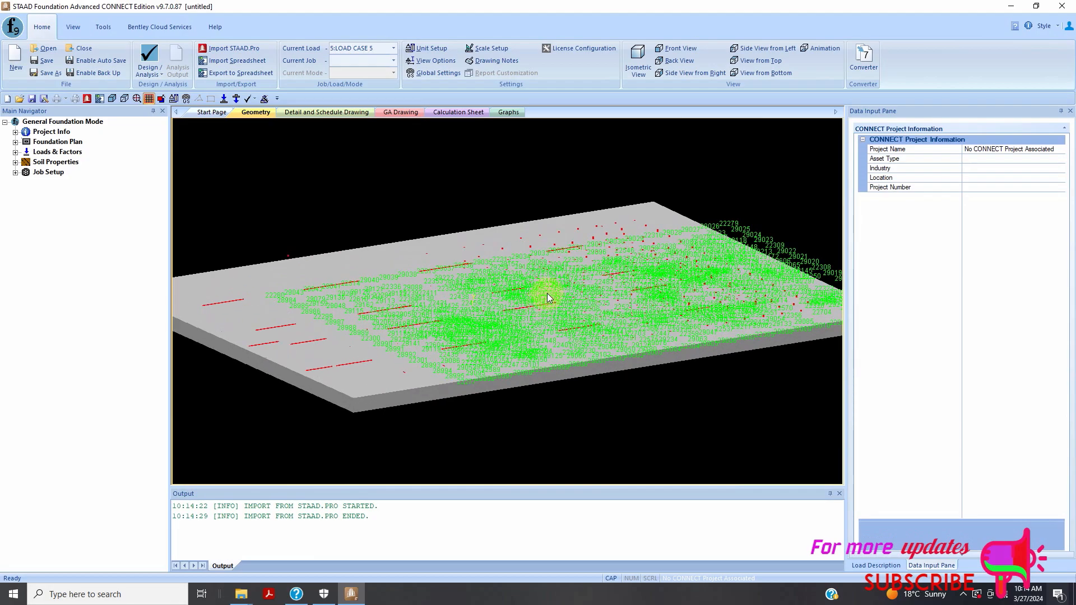
Step: Expand the project info, foundation plan and loads groups, and turn on load values in the modeling view options
left_click(15, 141)
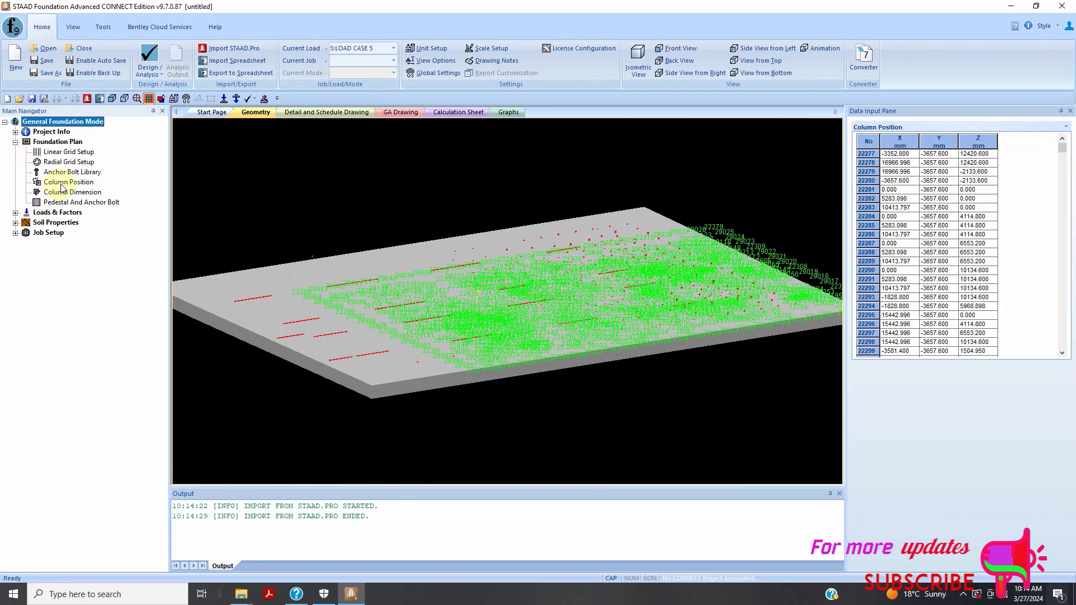
left_click(15, 133)
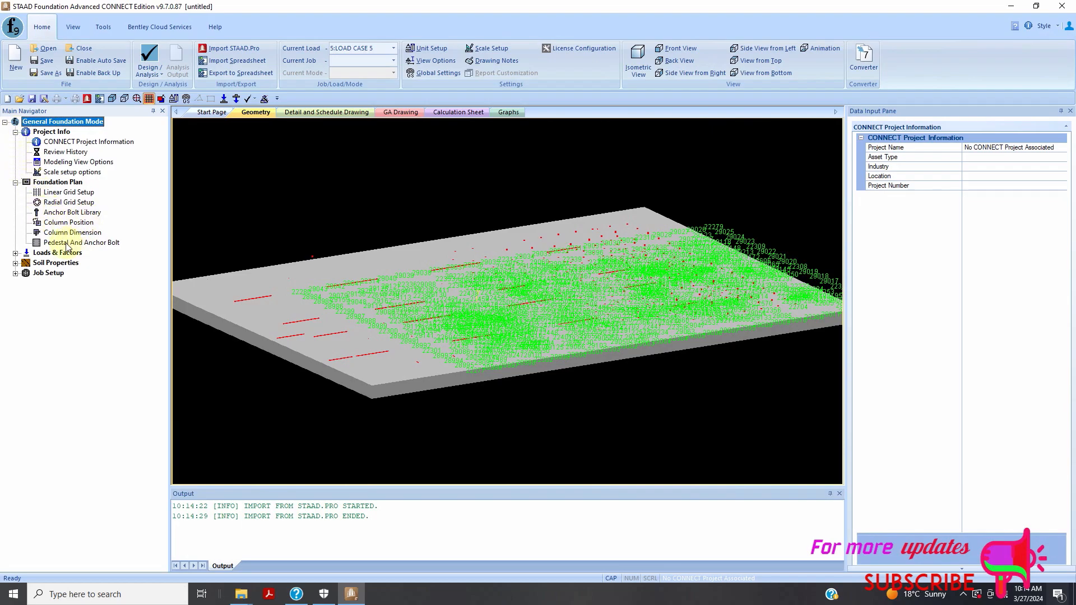
left_click(16, 253)
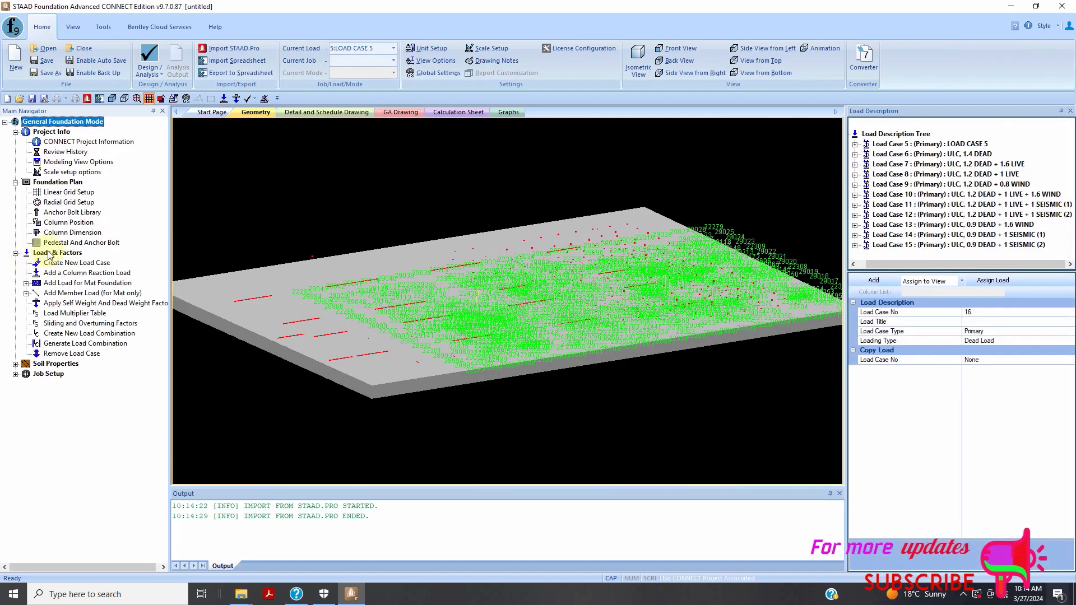
left_click(5, 123)
left_click(5, 124)
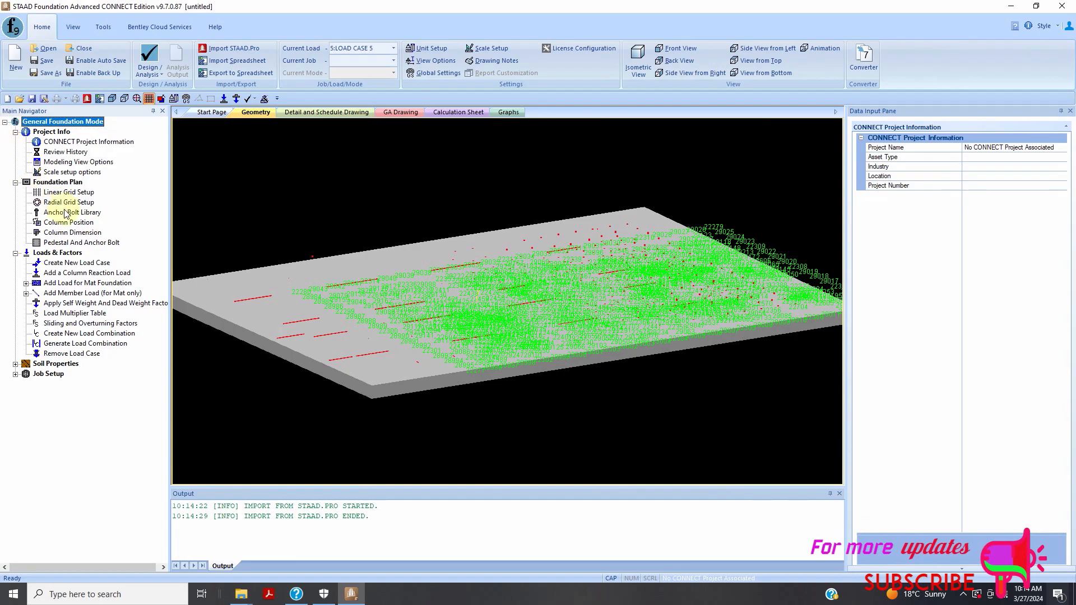
left_click(67, 163)
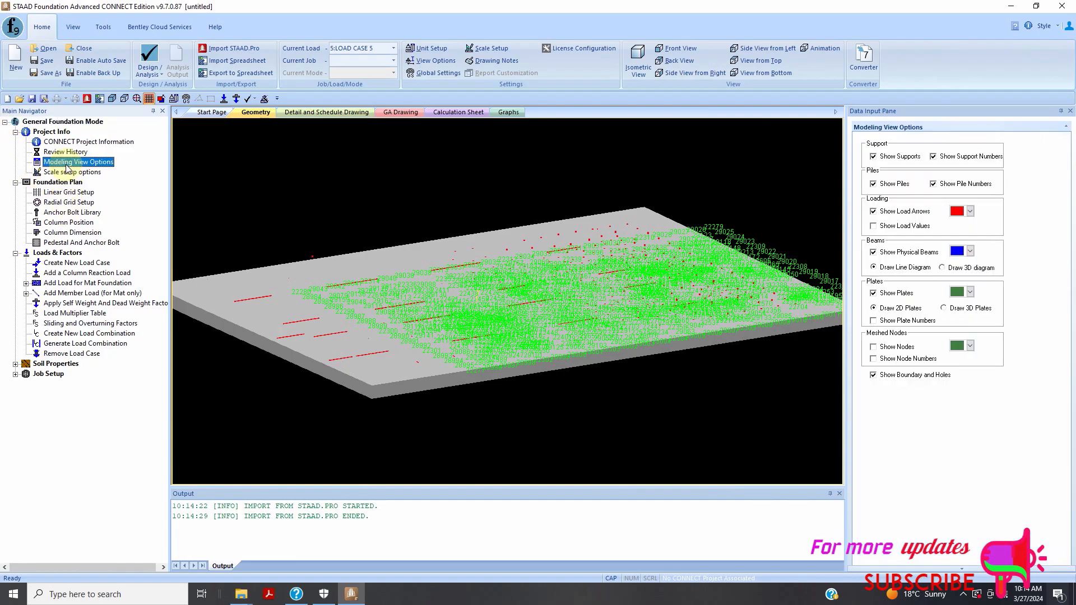
left_click(872, 226)
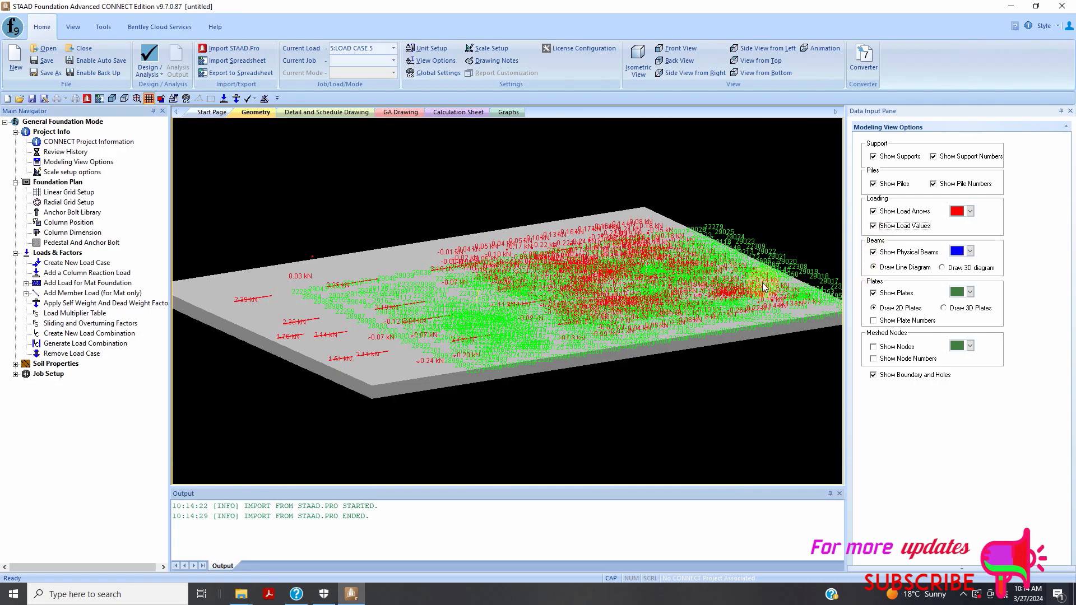
Step: Examine the load values and load arrows at the imported supports across the foundation
scroll(594, 257, "up", 5)
scroll(527, 256, "up", 5)
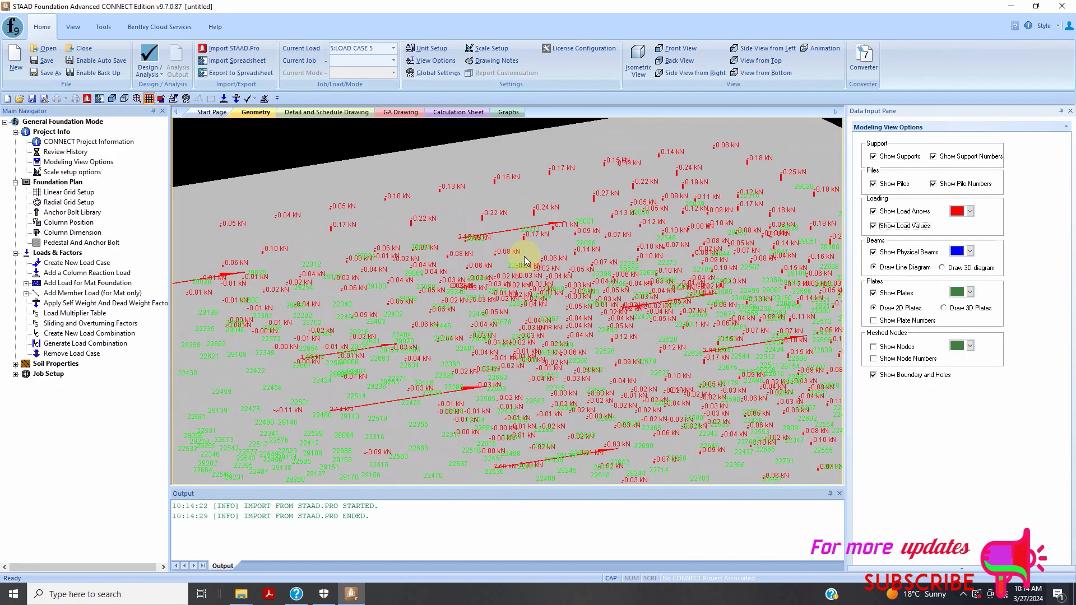
scroll(448, 314, "down", 3)
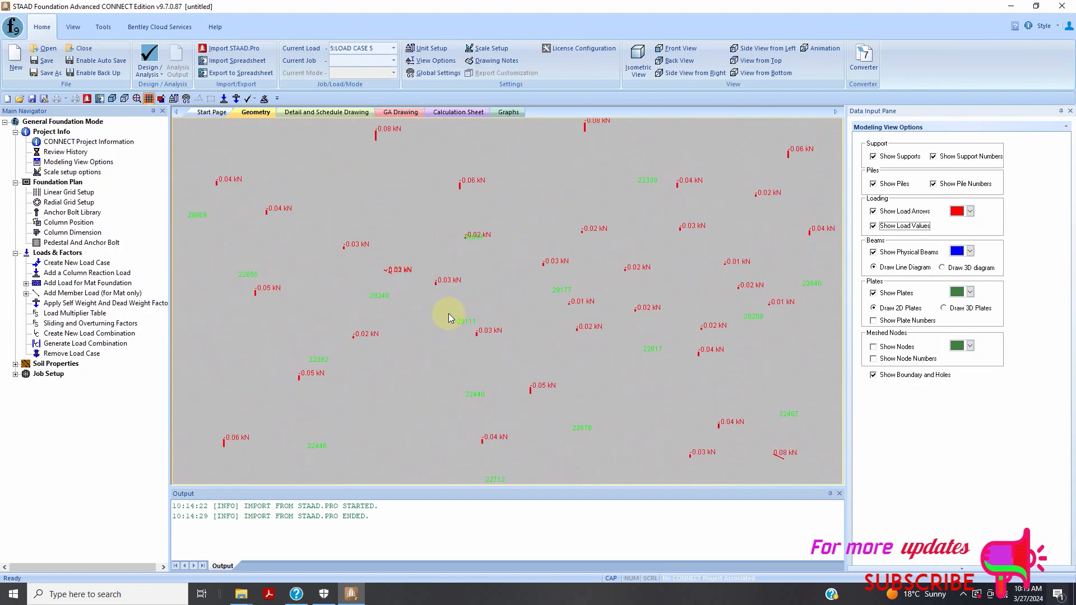
scroll(499, 293, "down", 2)
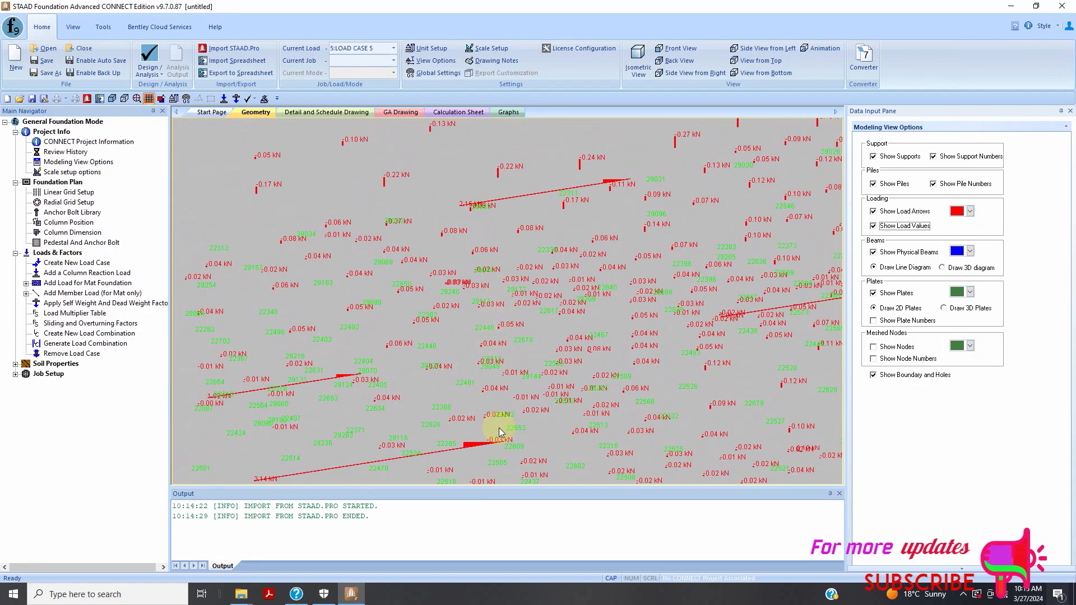
scroll(593, 456, "up", 3)
scroll(524, 314, "down", 3)
scroll(514, 409, "up", 3)
scroll(581, 343, "down", 5)
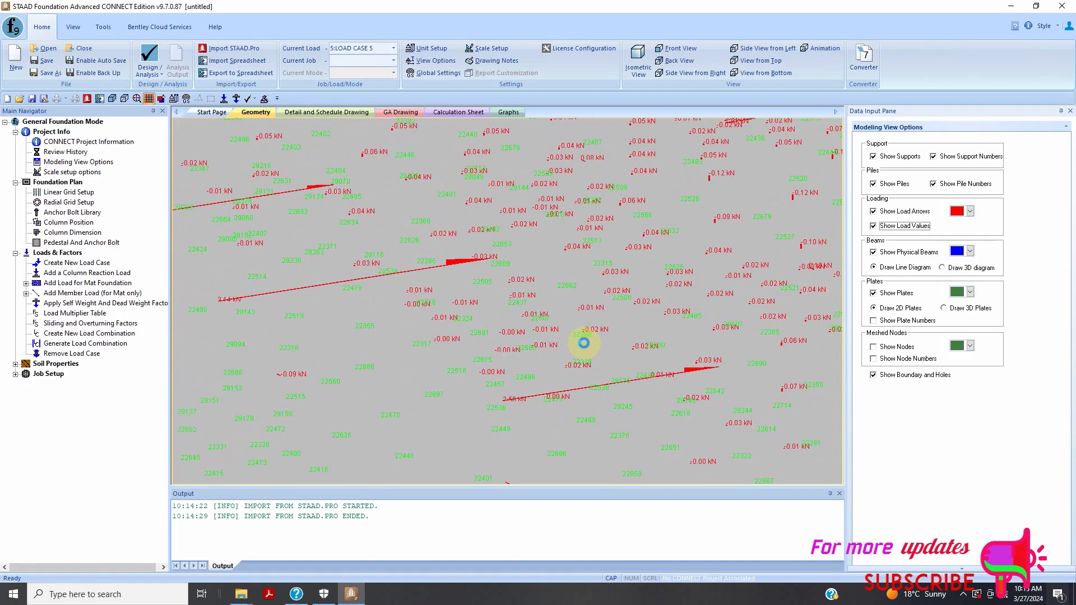
scroll(594, 324, "down", 2)
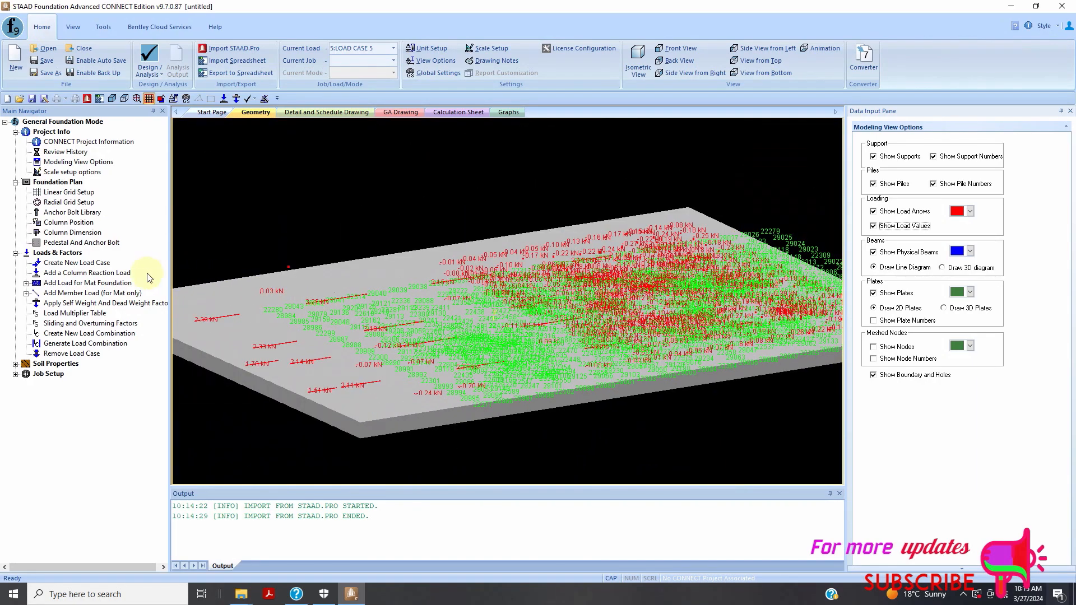
Step: Review the soil properties, including the pile/soil bearing capacity factors and the variable soil bearing table
left_click(15, 364)
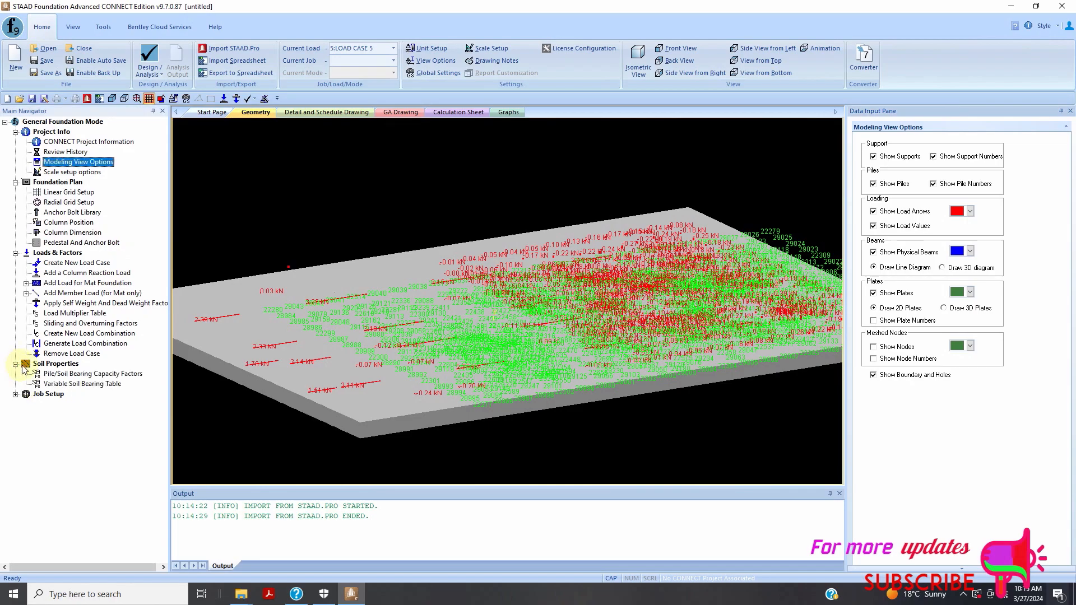
left_click(61, 376)
left_click(65, 386)
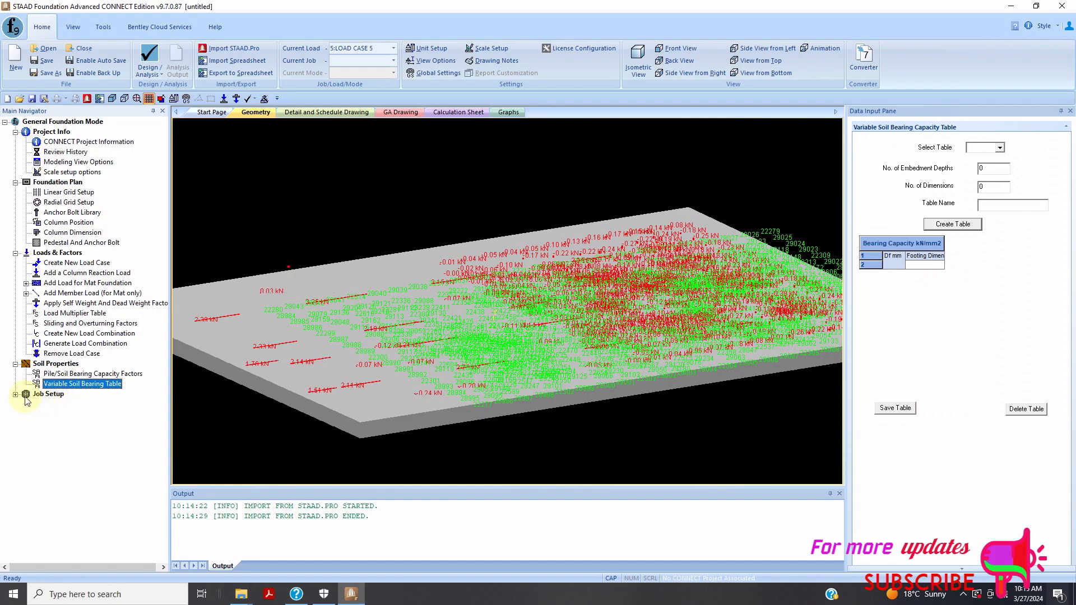
Step: Start a new foundation job named MAT and set its job type to Mat
left_click(16, 395)
left_click(70, 403)
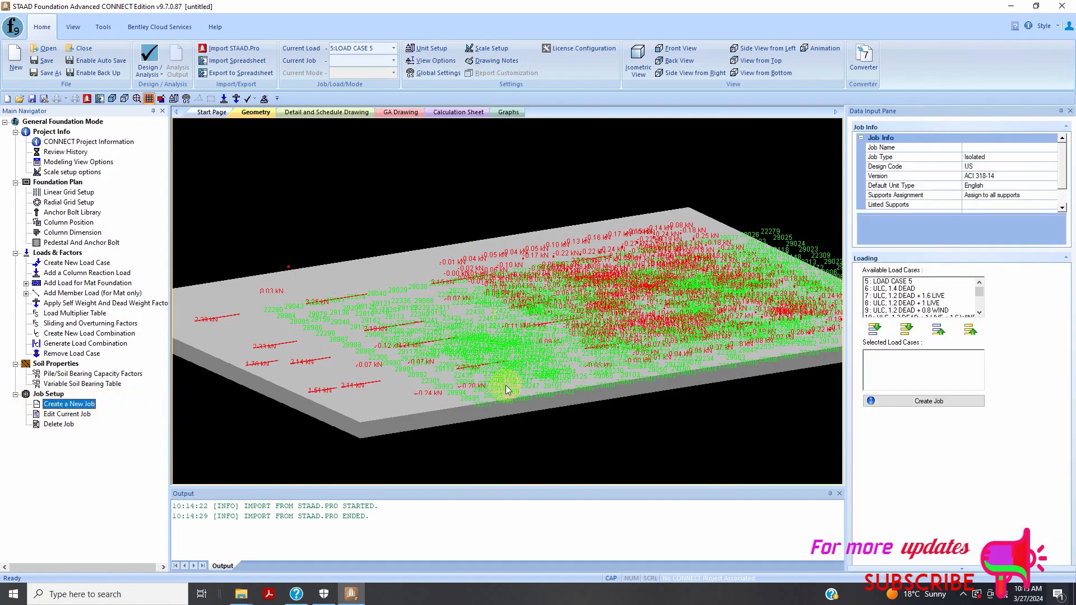
left_click(1006, 148)
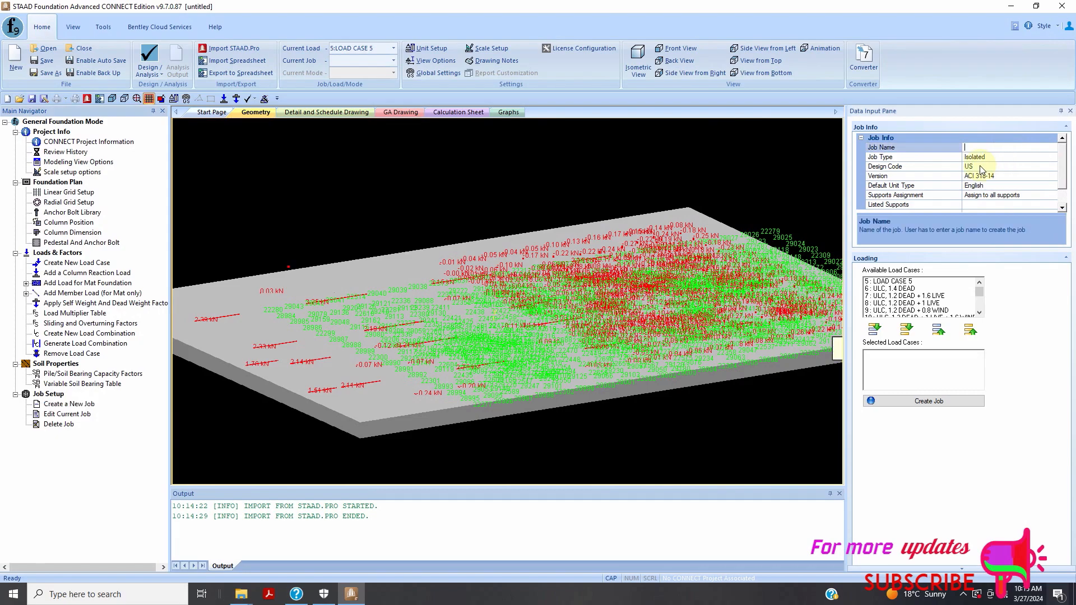
type("MAT")
left_click(1016, 156)
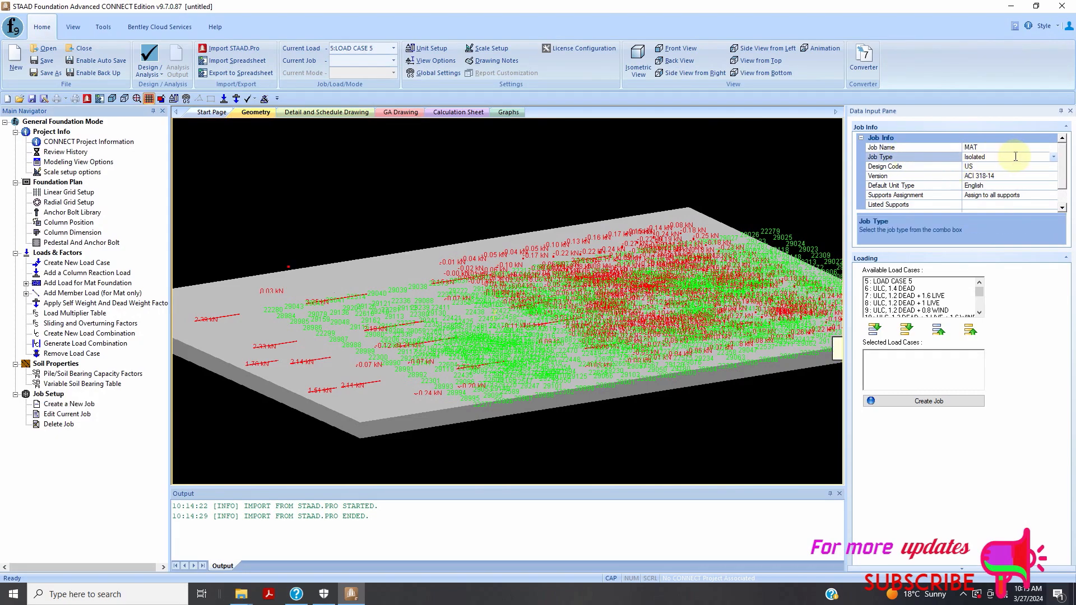
left_click(1053, 157)
left_click(1017, 183)
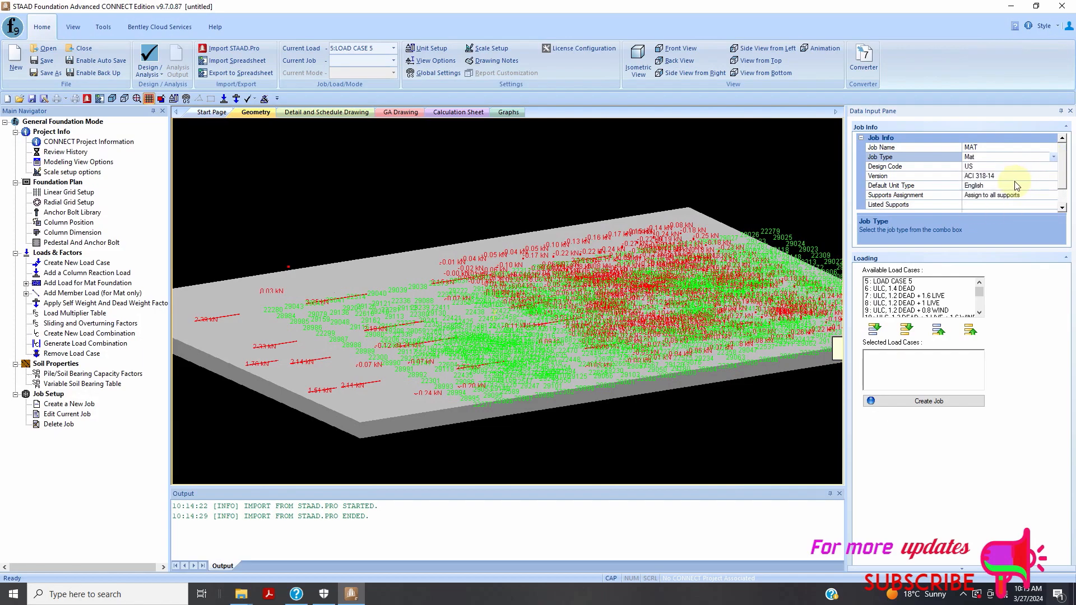
scroll(1003, 188, "down", 1)
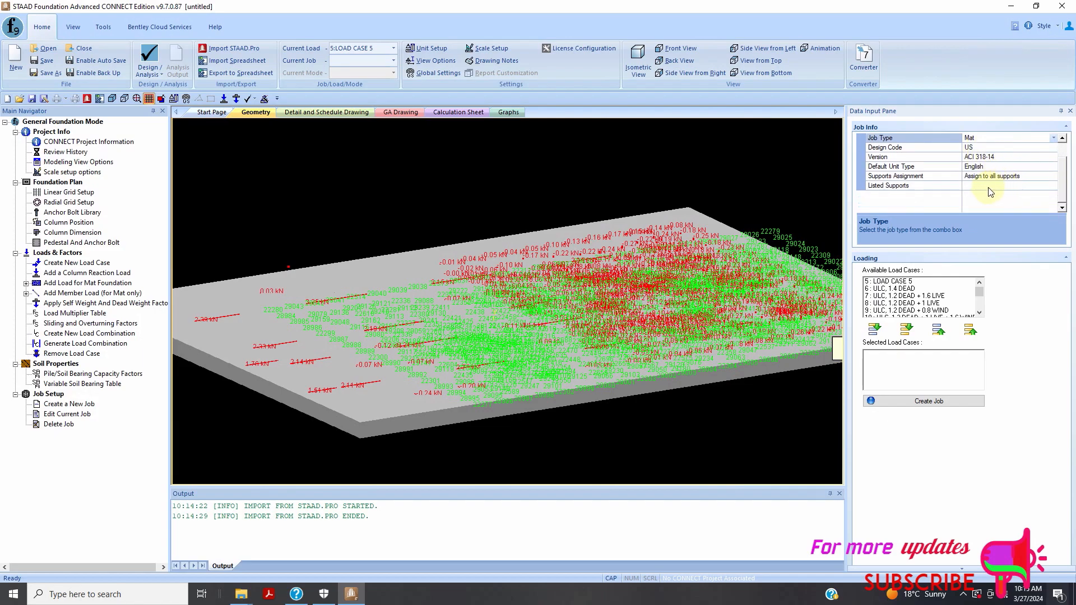
Step: Include all available load cases in the mat job and create it
left_click(907, 330)
scroll(961, 191, "up", 1)
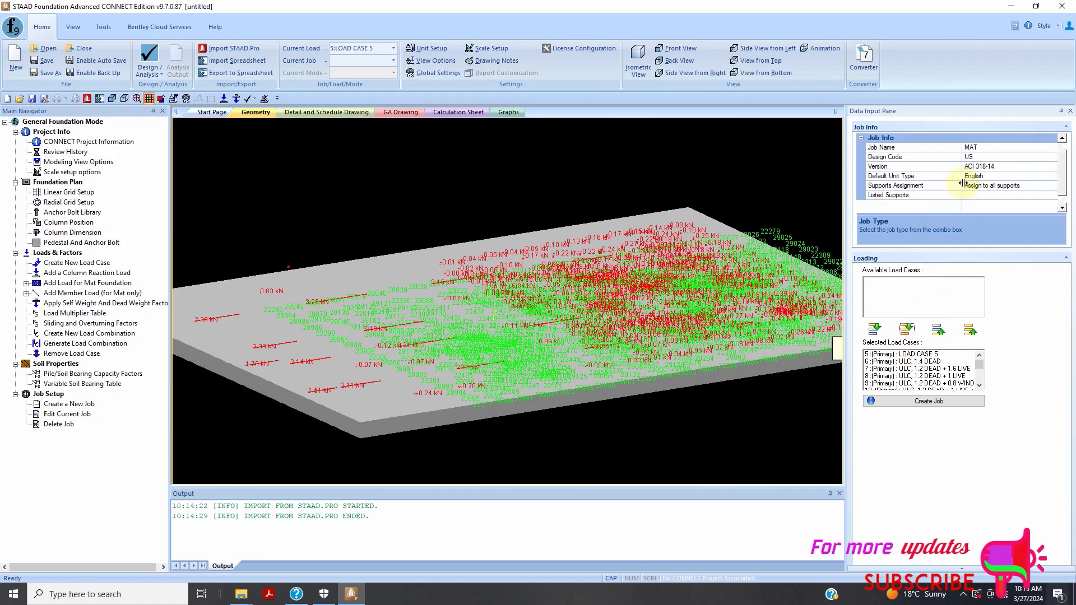
left_click(920, 404)
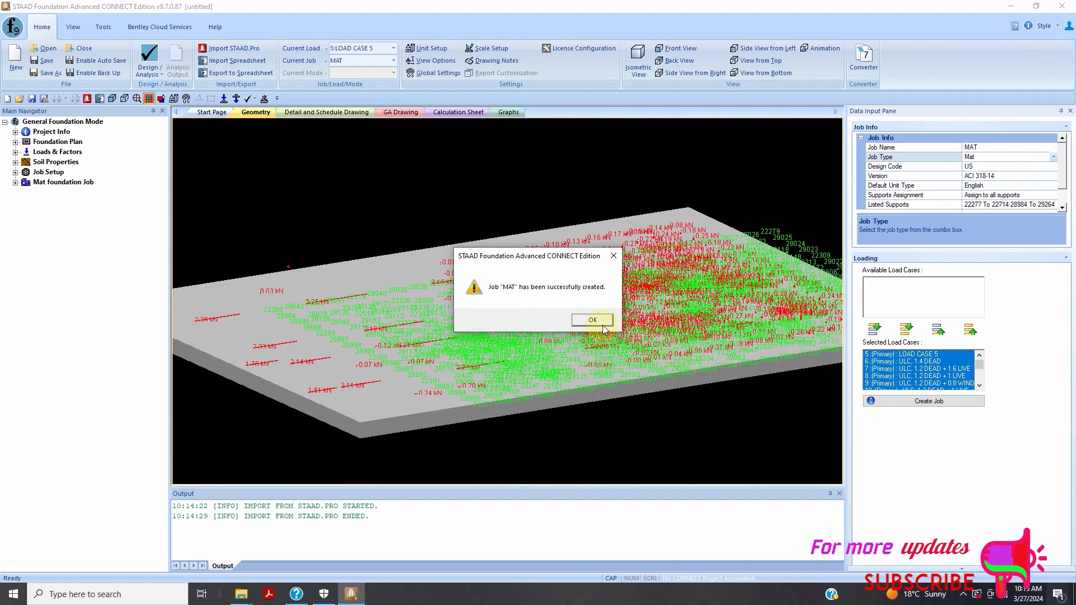
left_click(592, 321)
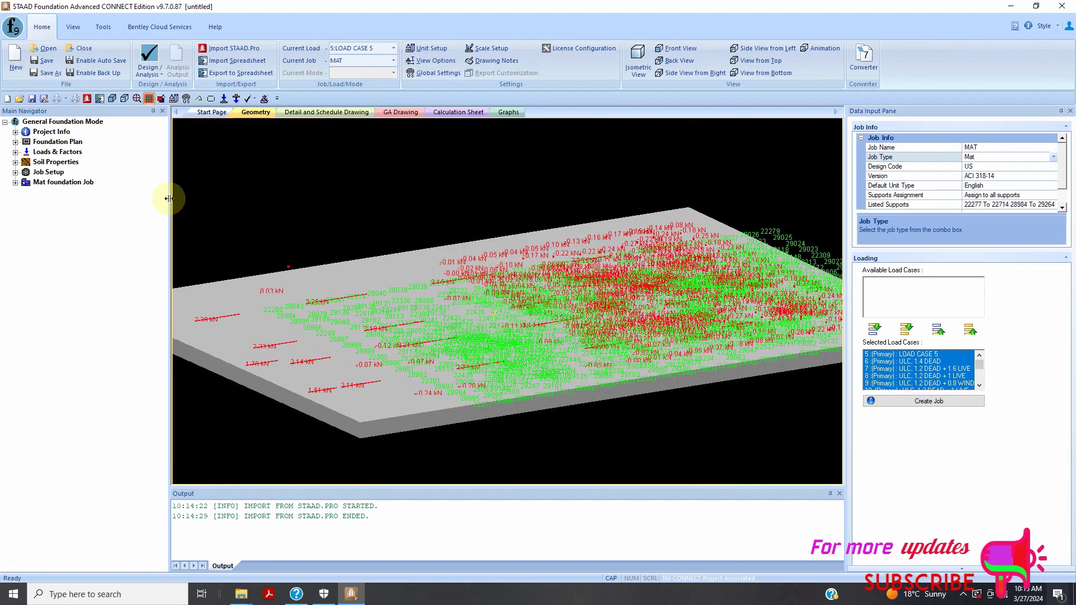
Step: Review the mat foundation job's default properties, physical beams table and pile layout options
left_click(15, 172)
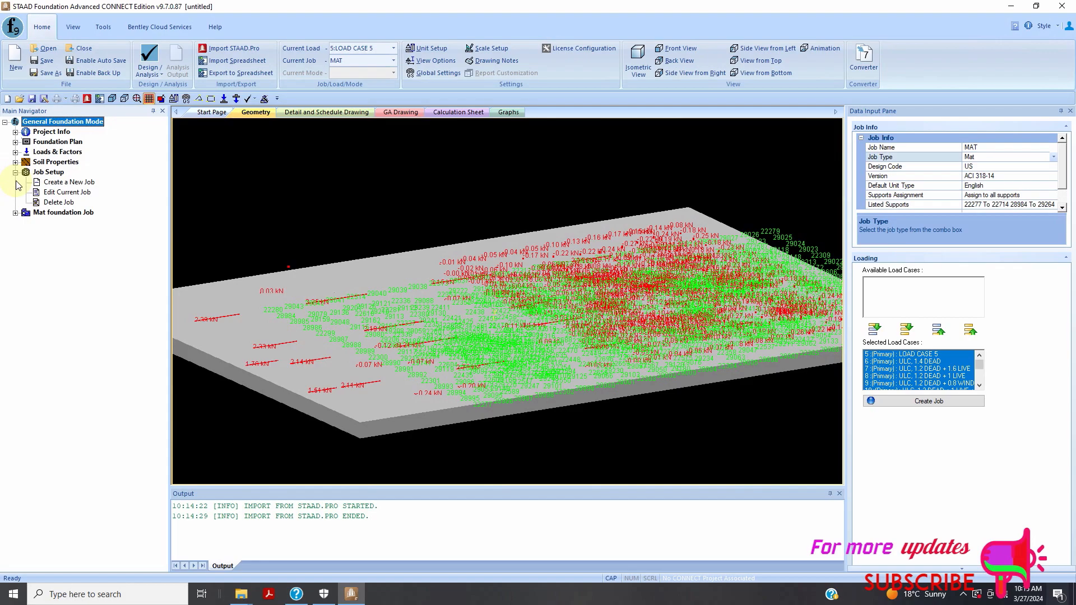
left_click(15, 213)
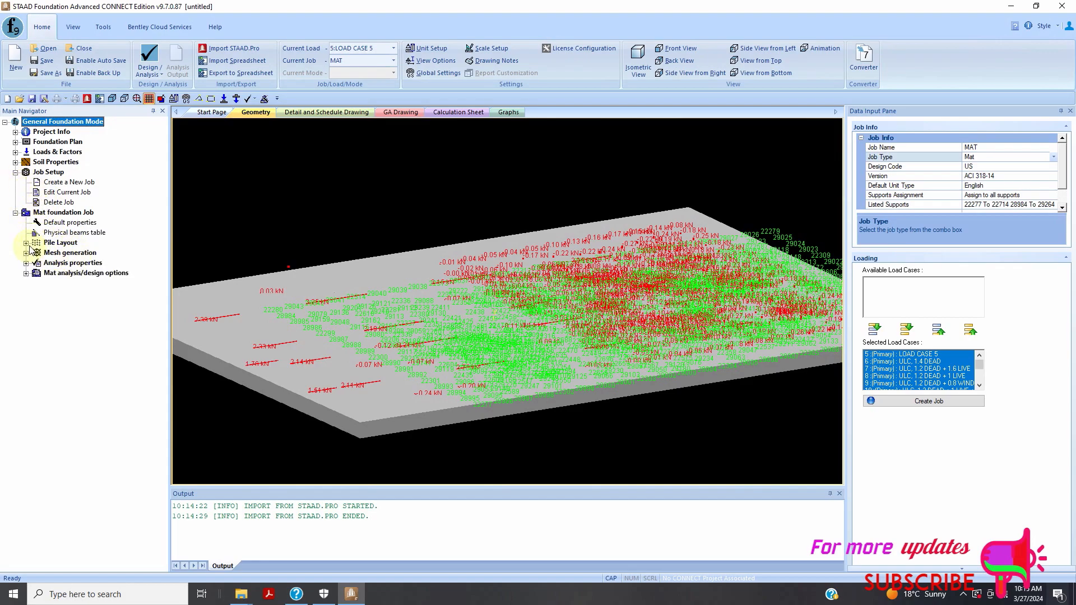
left_click(54, 224)
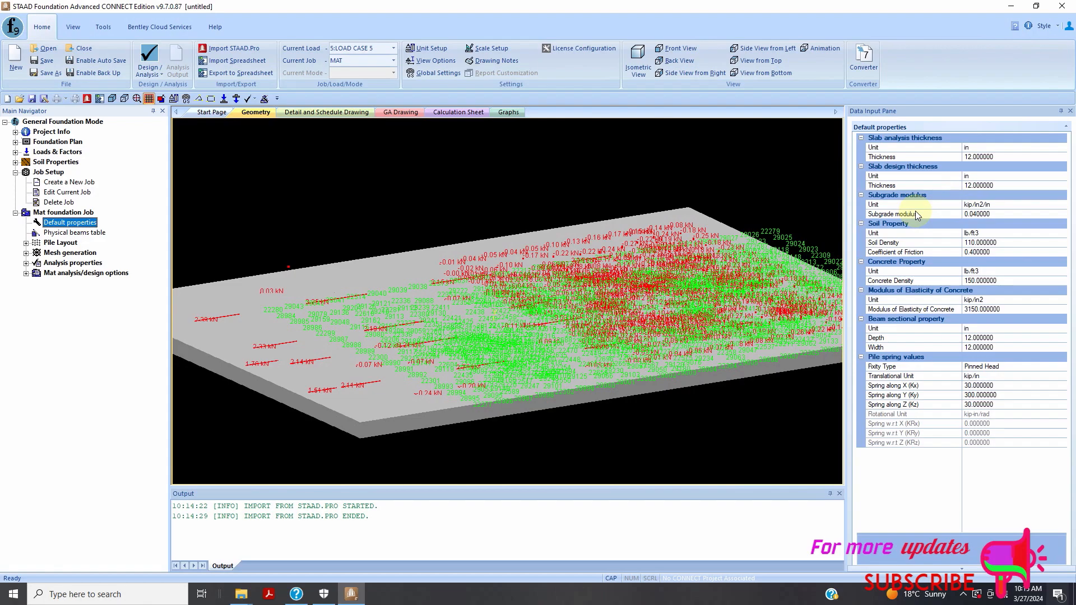
left_click(72, 232)
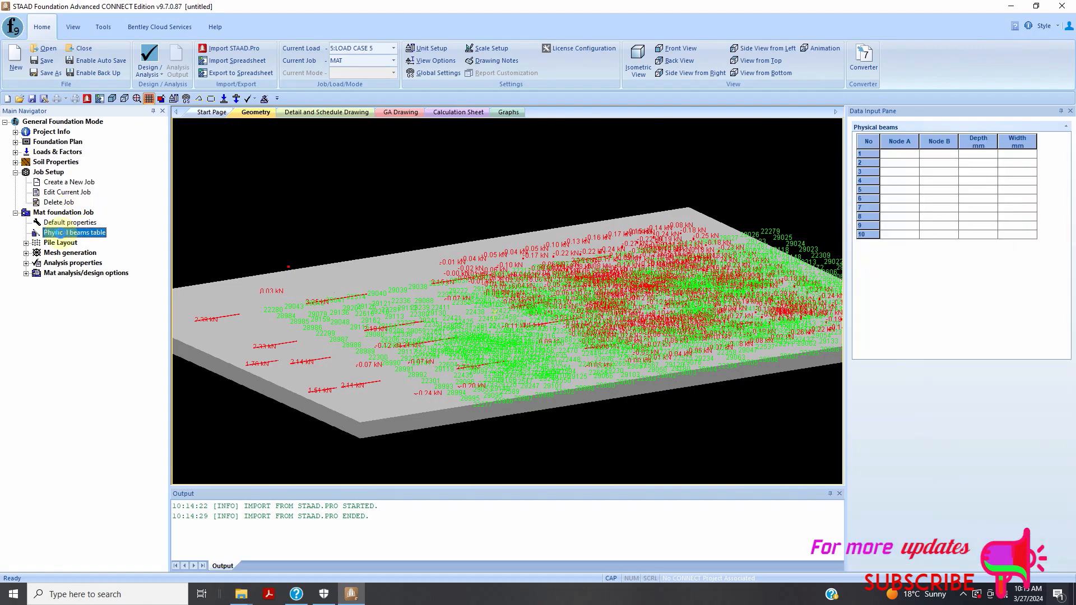
left_click(26, 243)
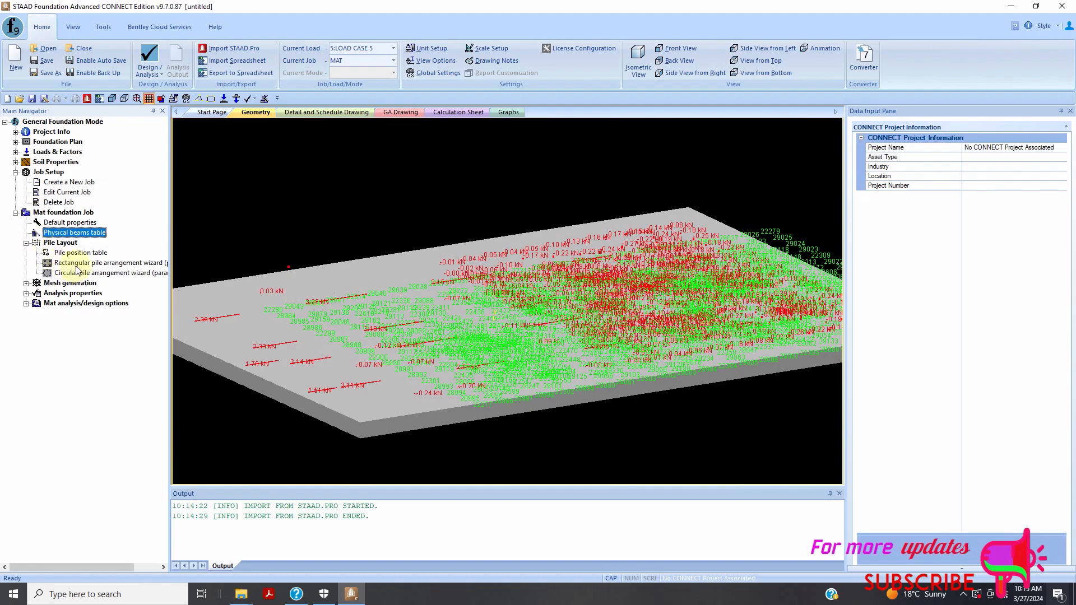
Step: Start defining a rectangular meshing region for the mat and show the foundation from the top
left_click(26, 283)
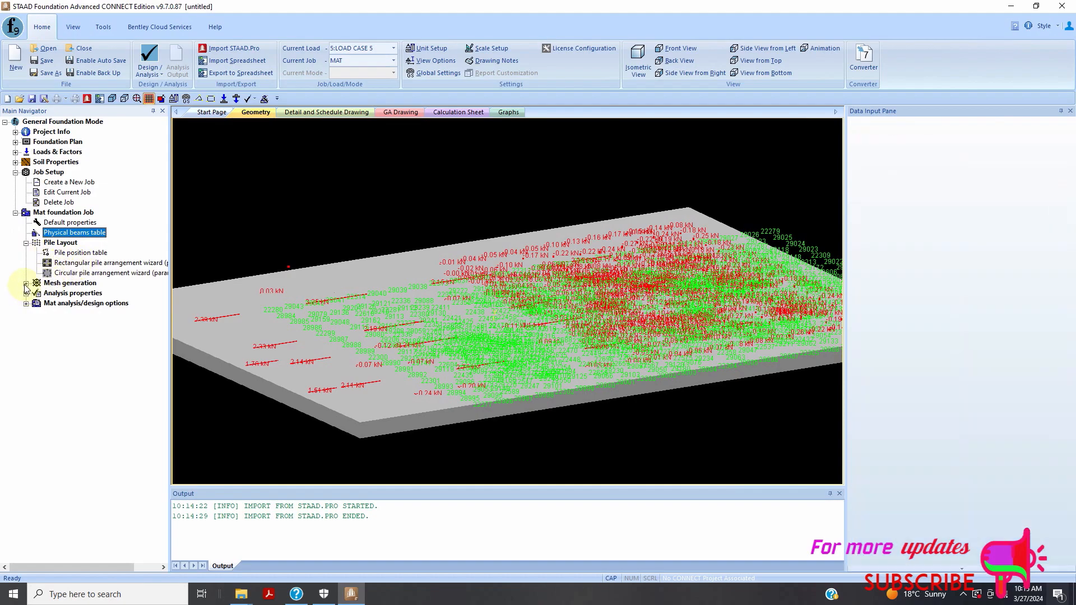
left_click(37, 293)
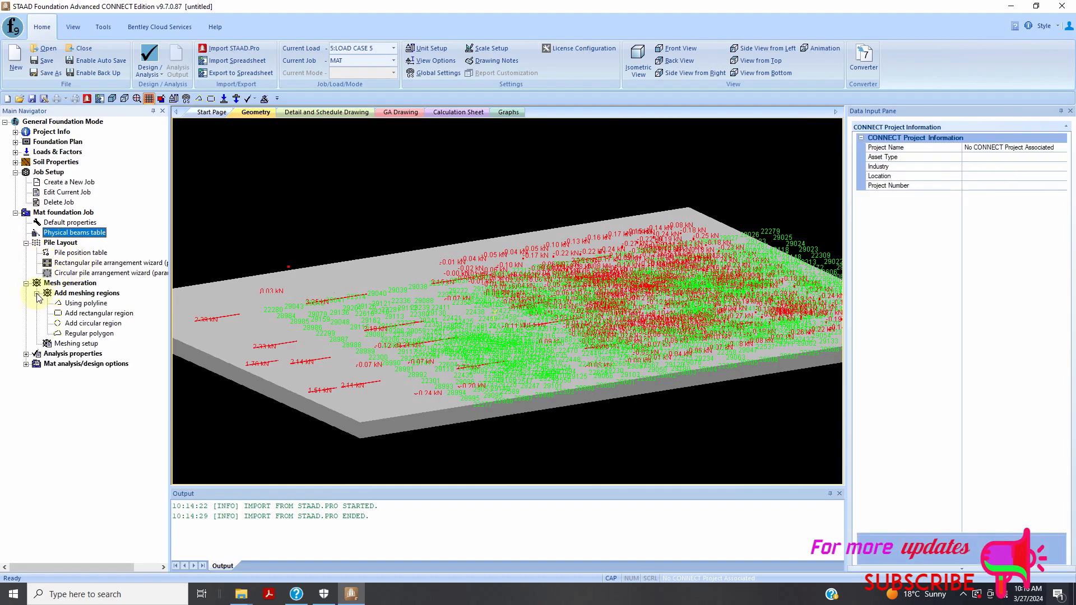
left_click(89, 315)
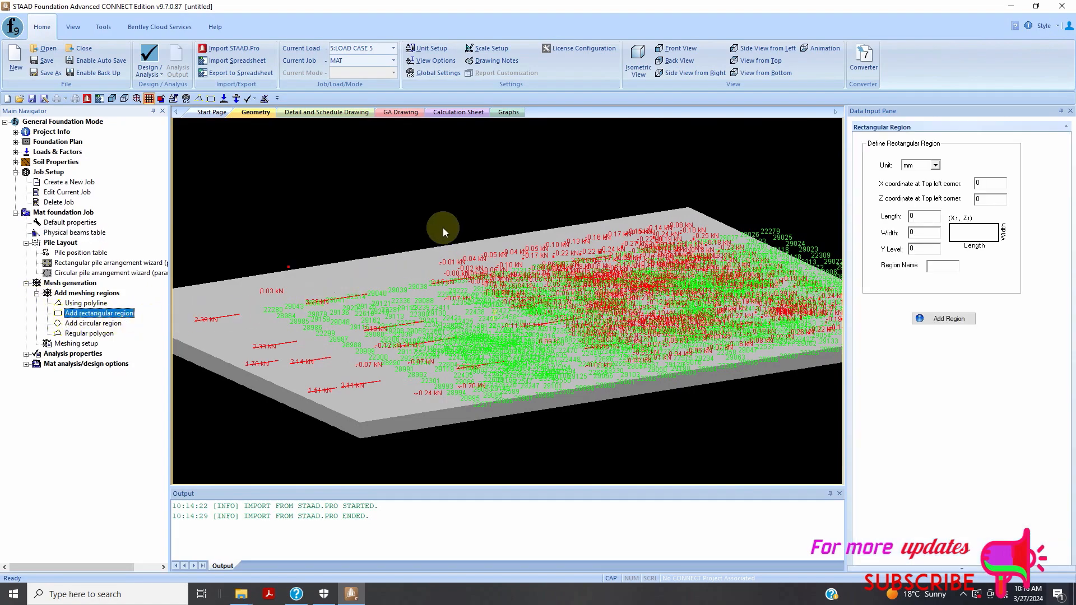
scroll(410, 293, "down", 2)
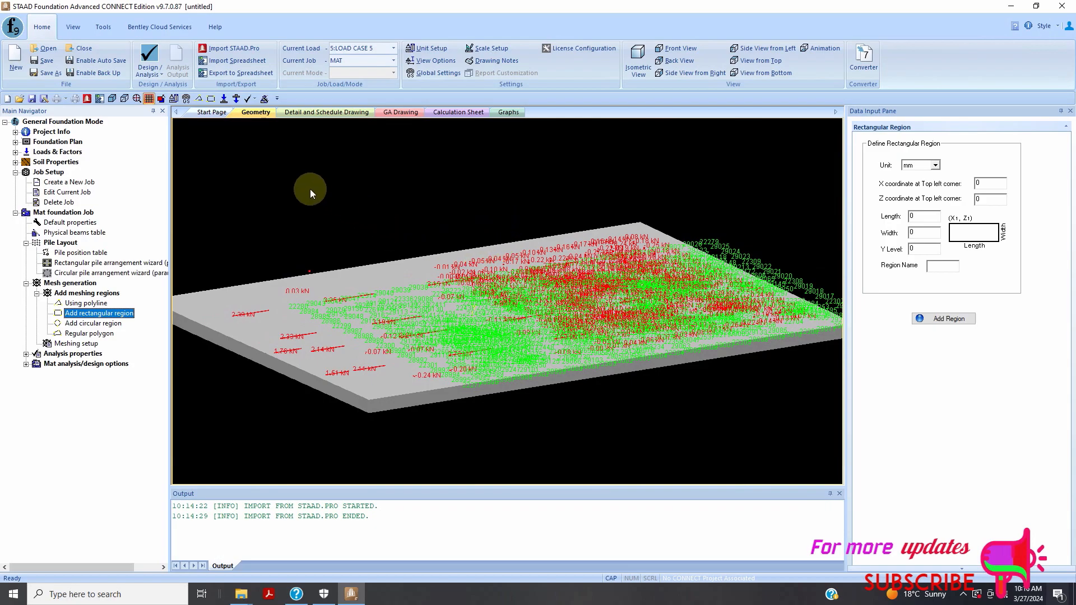
left_click(73, 28)
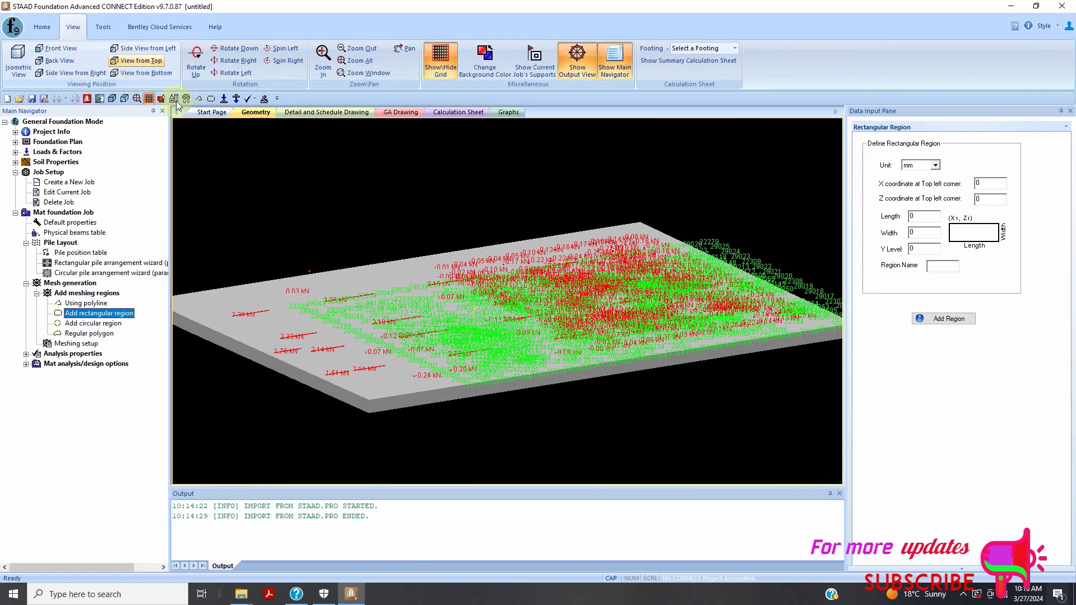
left_click(143, 60)
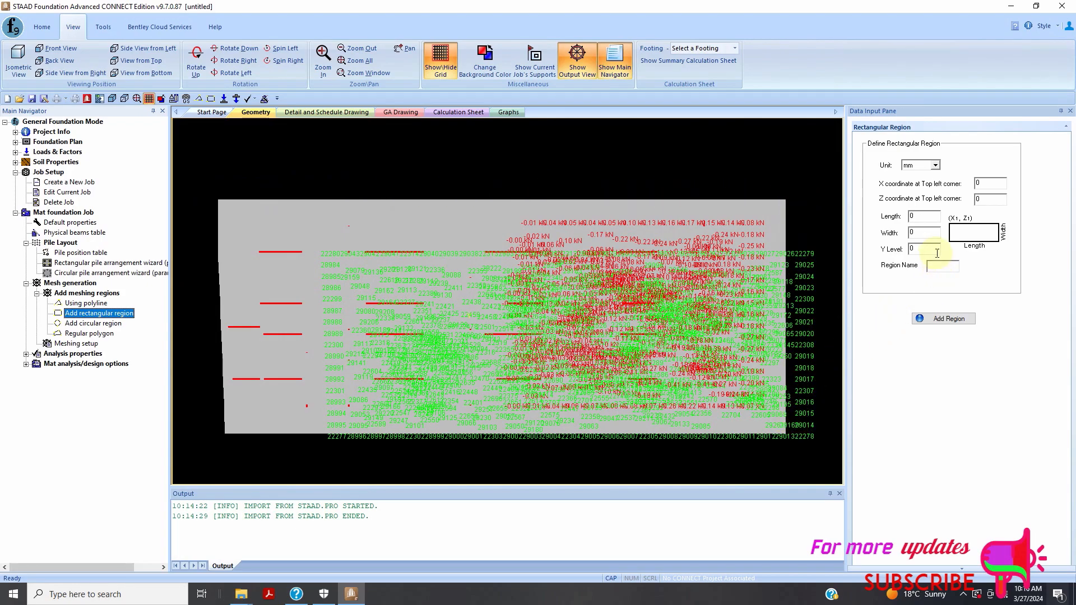
Step: Give the rectangular region a length of 70, a width of 60 and a top-left corner at X -10, Z -15
left_click(930, 217)
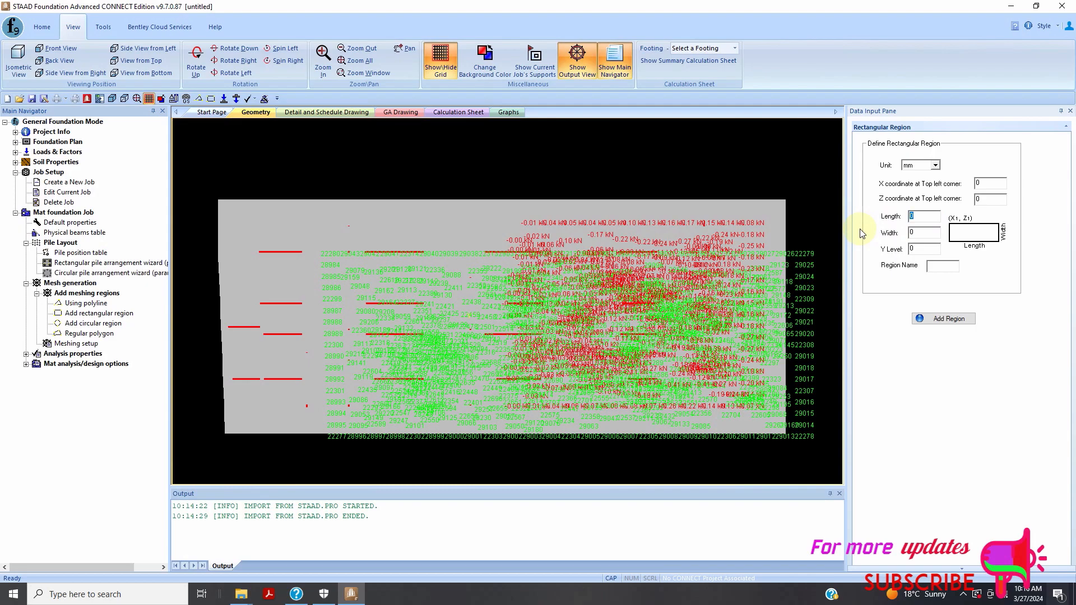
type("70")
left_click(925, 233)
left_click(924, 231)
type("60")
left_click(981, 184)
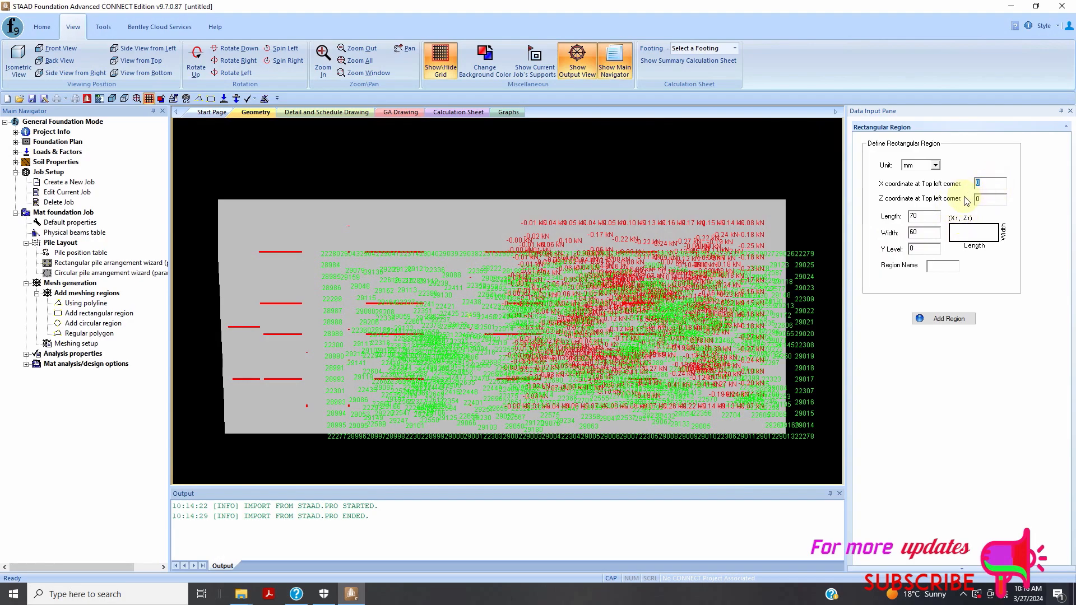
type("-1")
left_click(983, 198)
type("-")
Step: Set the region's unit to ft, name it M1 and add it to the mat job
left_click(935, 166)
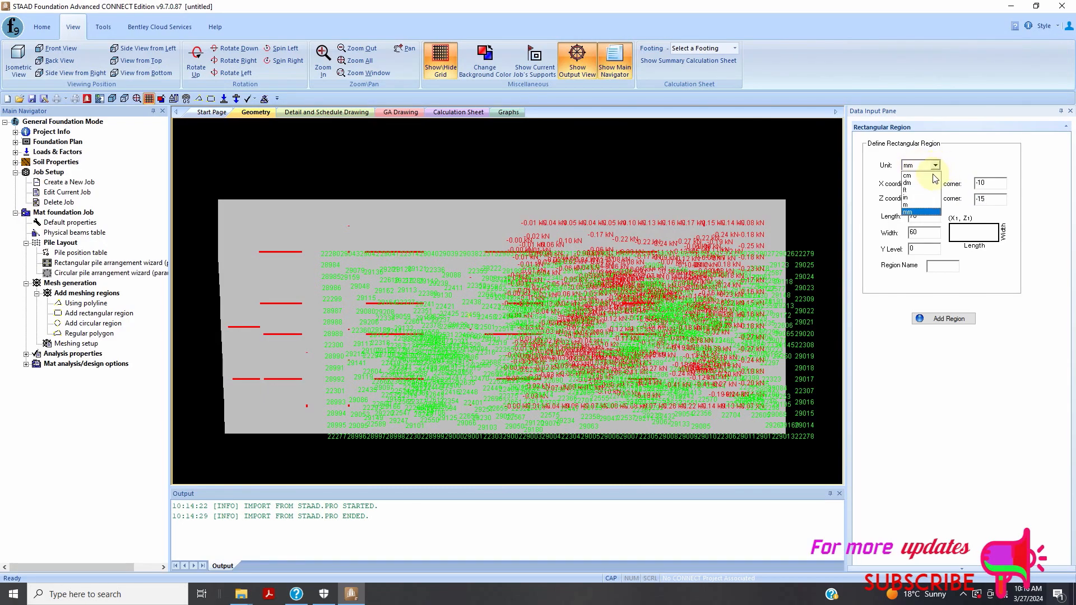
left_click(911, 190)
left_click(937, 262)
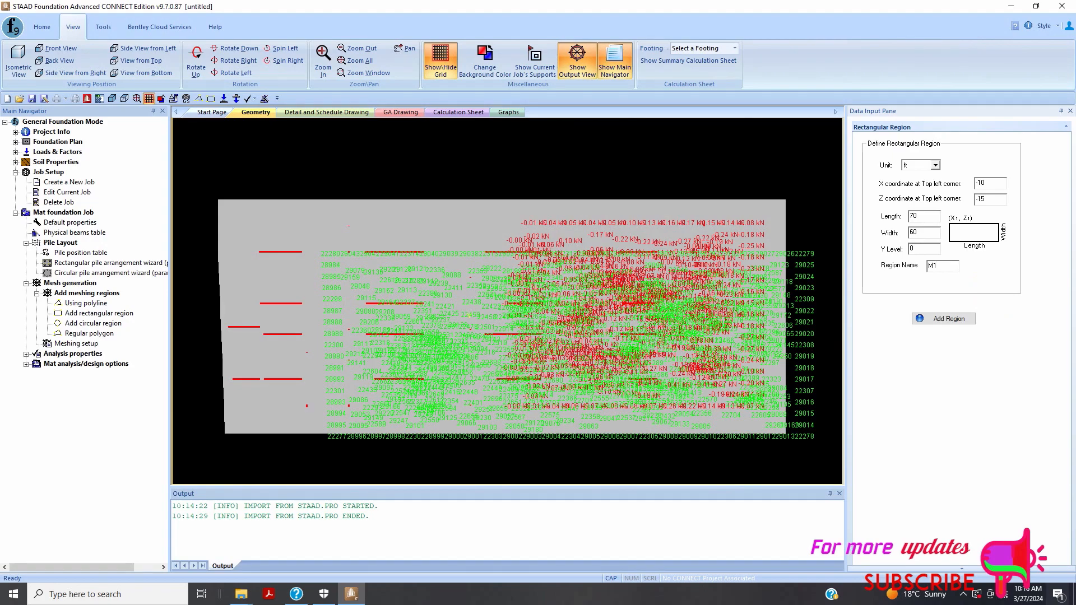
left_click(955, 320)
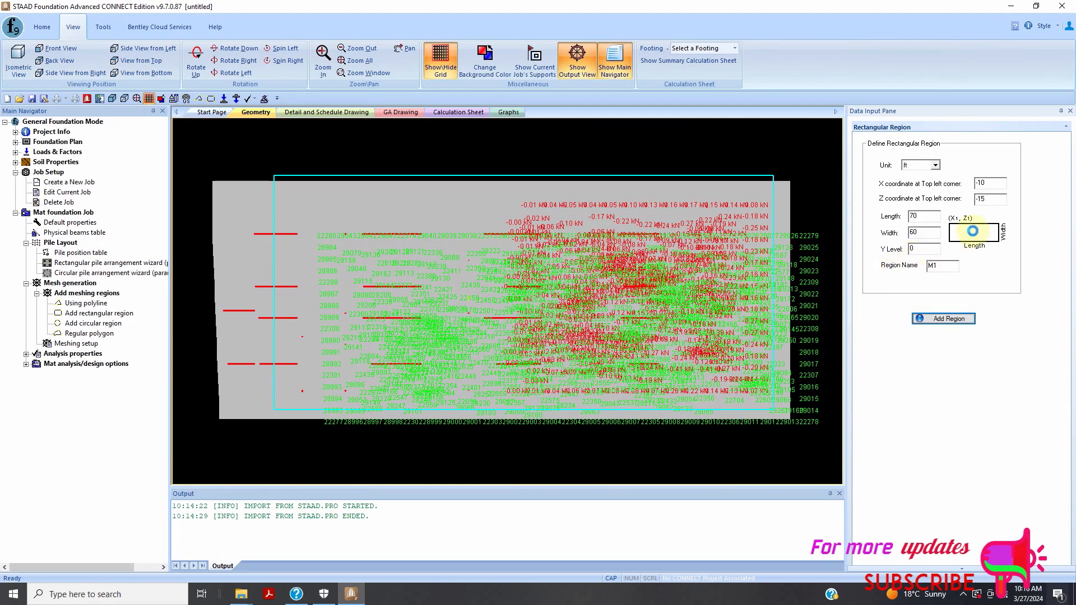
Step: Redefine the rectangular region with its corner at X -15, Z -15 ft, a length of 78 ft and a width of 70 ft
left_click(980, 198)
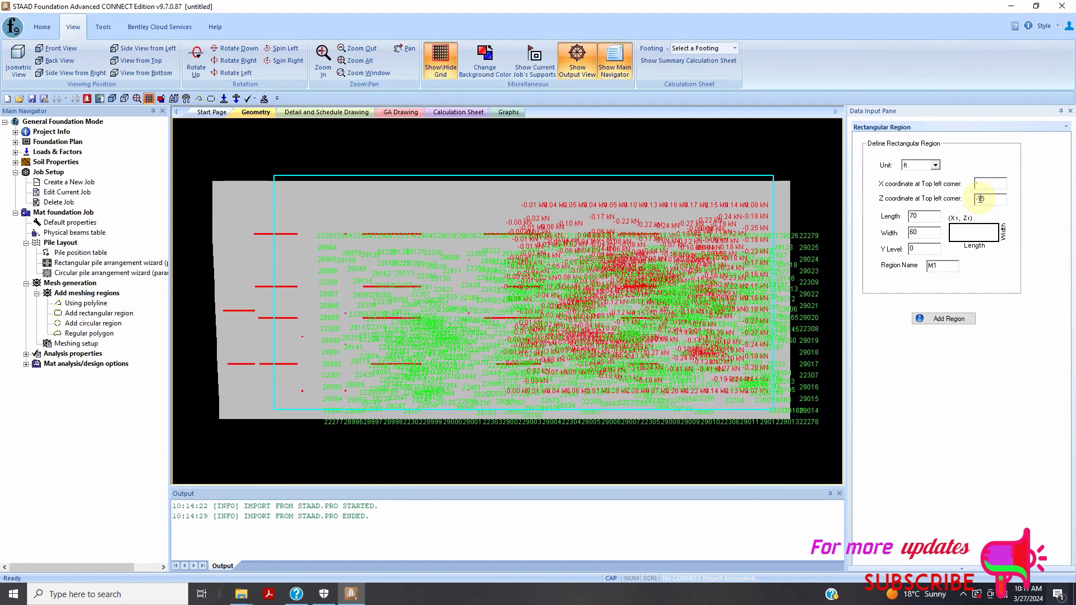
type("-15")
key("Tab")
key("Tab")
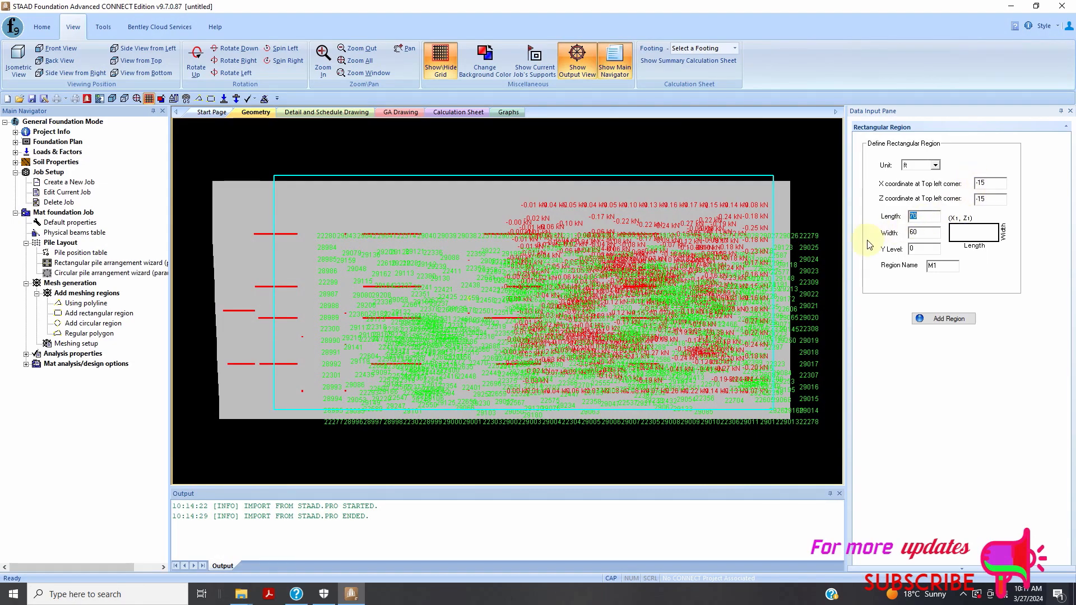
type("78")
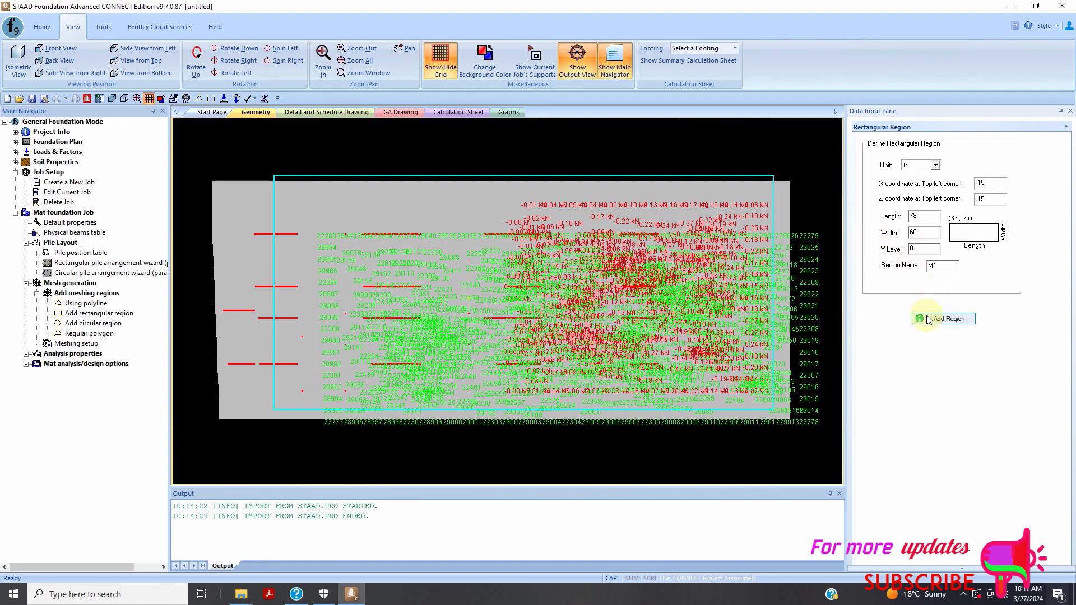
double_click(914, 233)
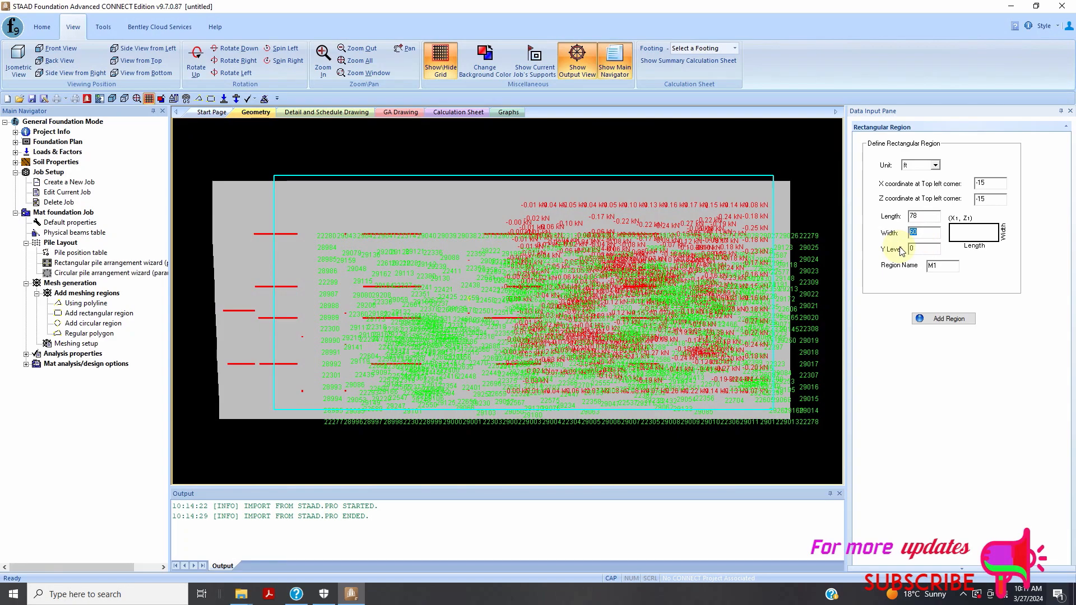
type("70")
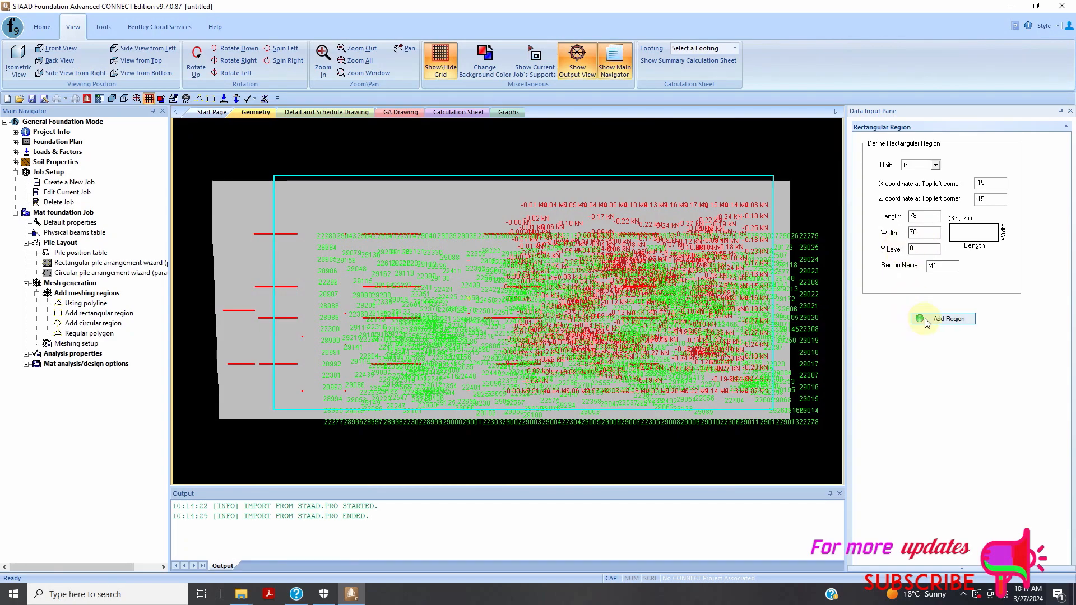
Step: Name the enlarged rectangular region M2 and add it to the mat job
left_click(931, 320)
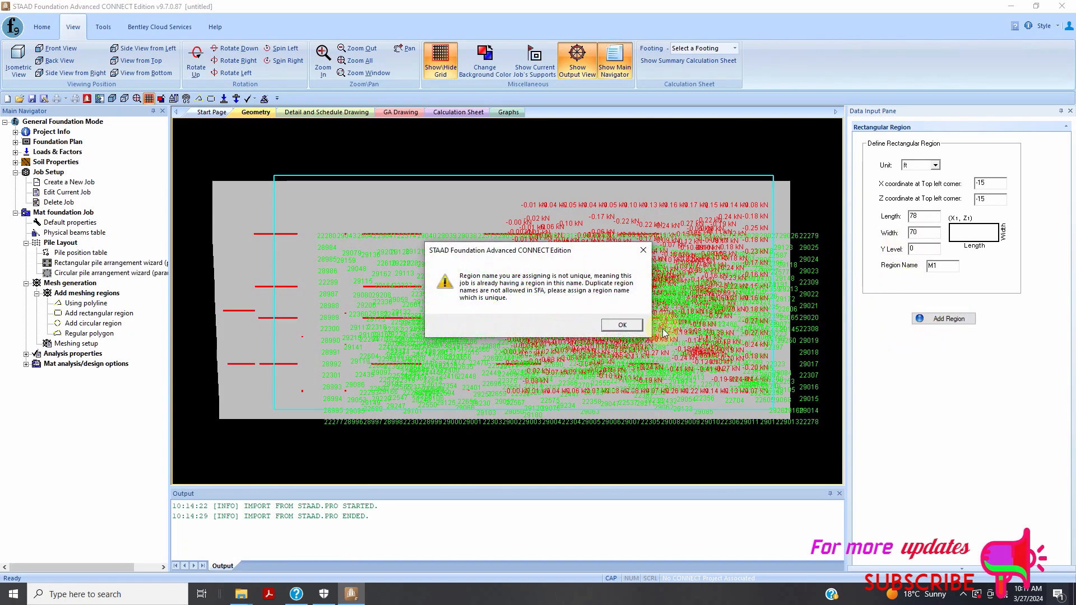
left_click(621, 324)
left_click(945, 267)
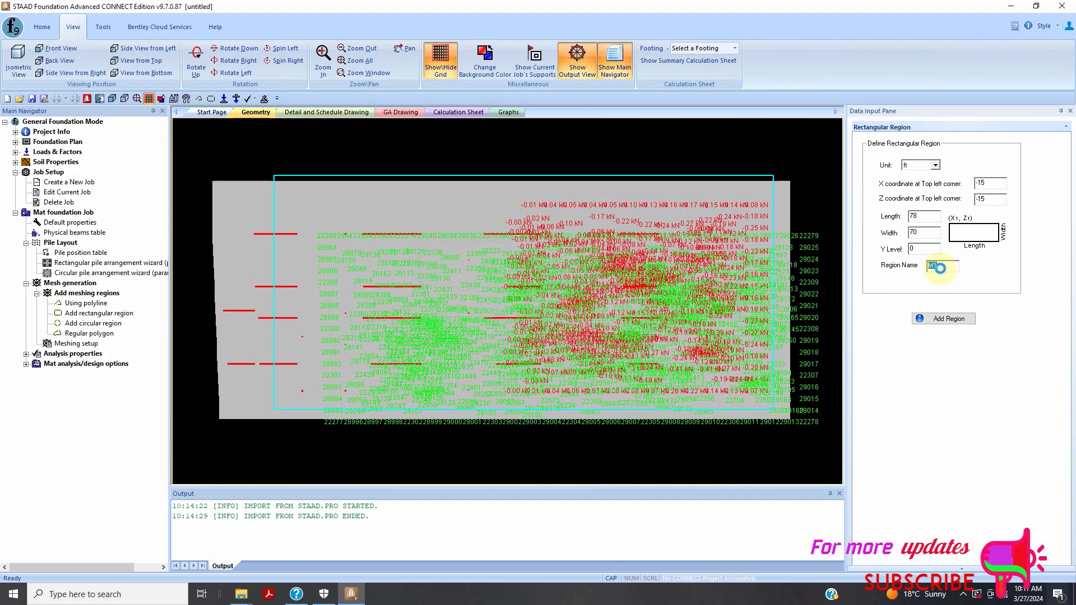
key("BackSpace")
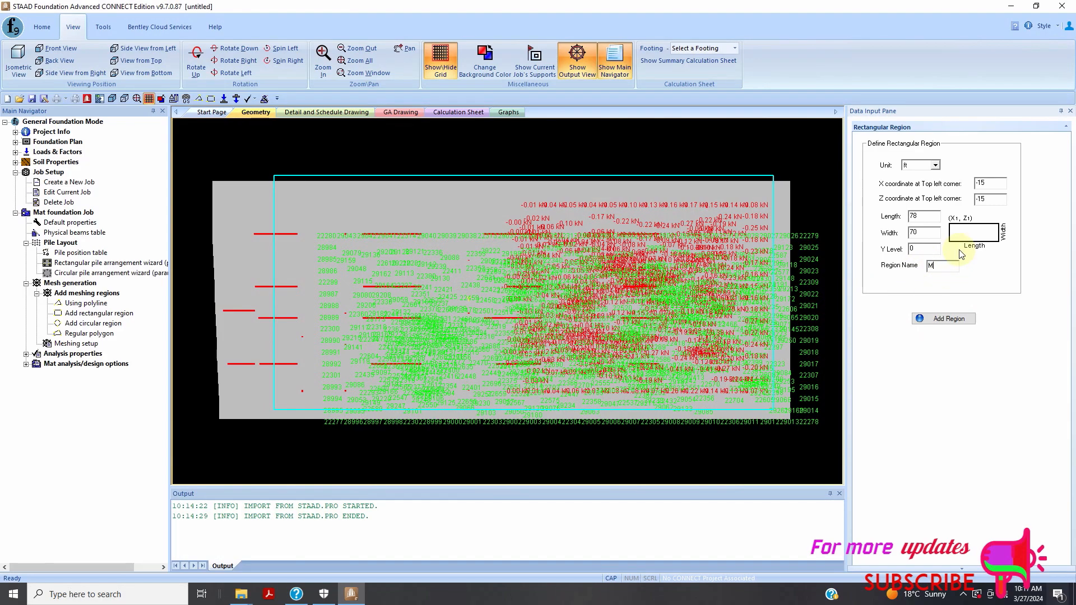
left_click(943, 318)
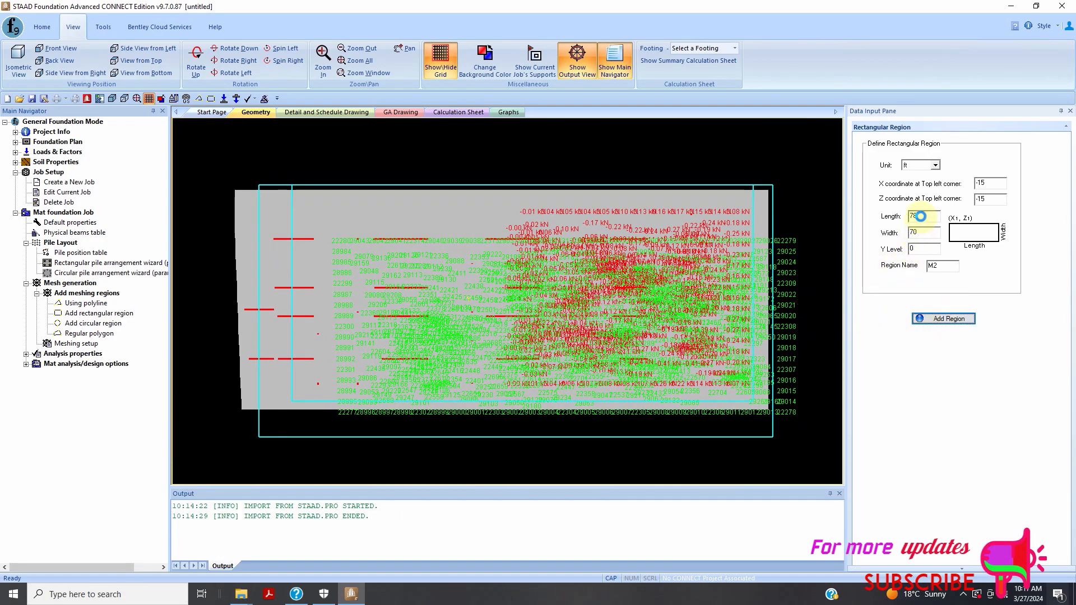
Step: Add a rectangular region named M3 to the mat job with the length increased to 89 ft
left_click(983, 183)
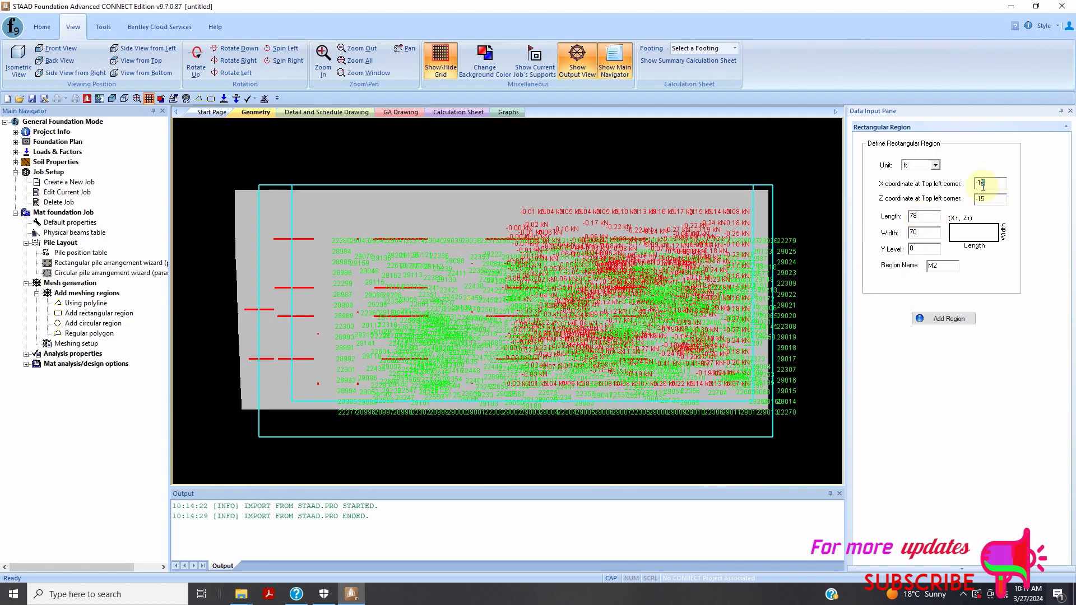
double_click(938, 216)
type("89")
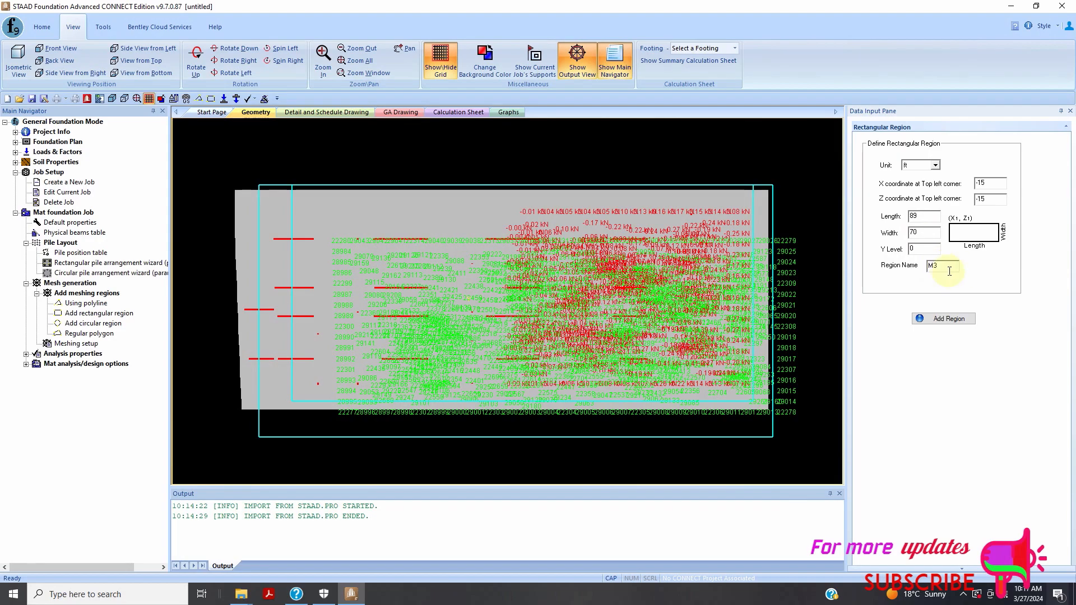
left_click(947, 320)
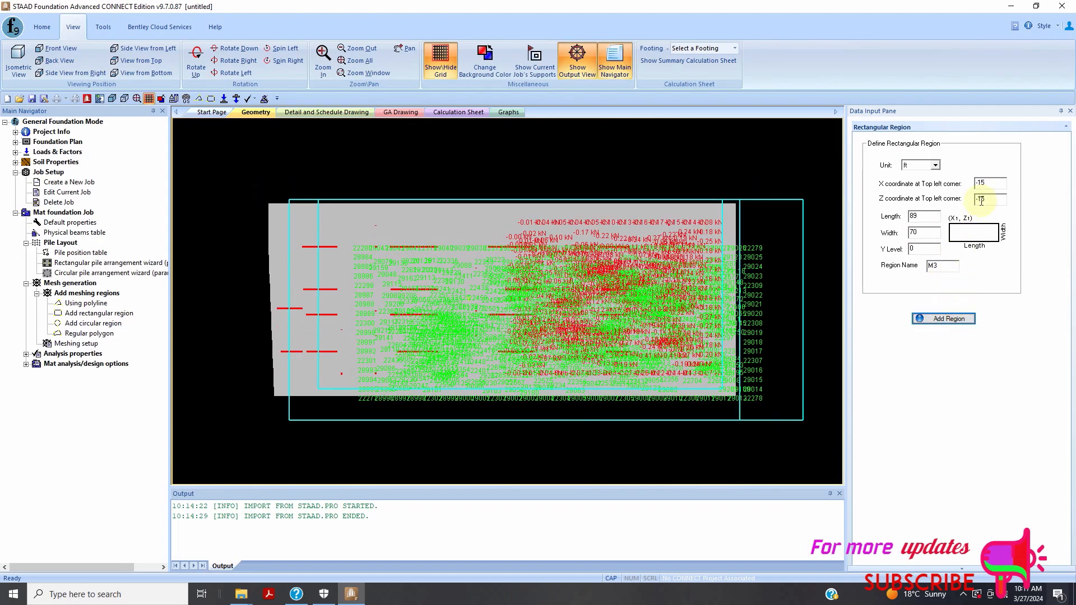
Step: Move the region's corner to X -20 ft, name it M4 and add it to the mat job
left_click(989, 182)
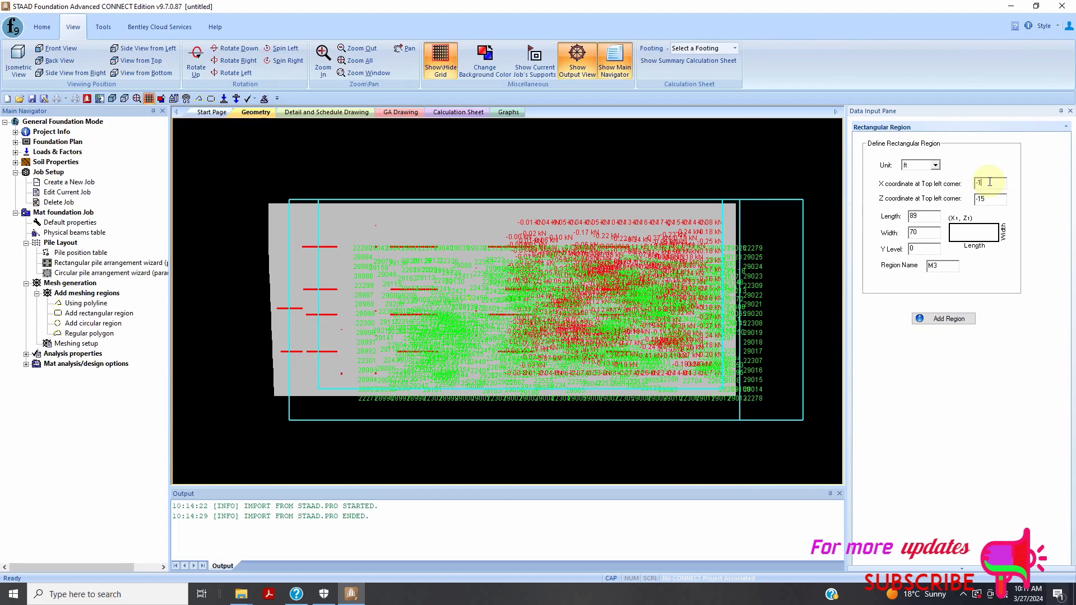
type("20")
left_click(935, 266)
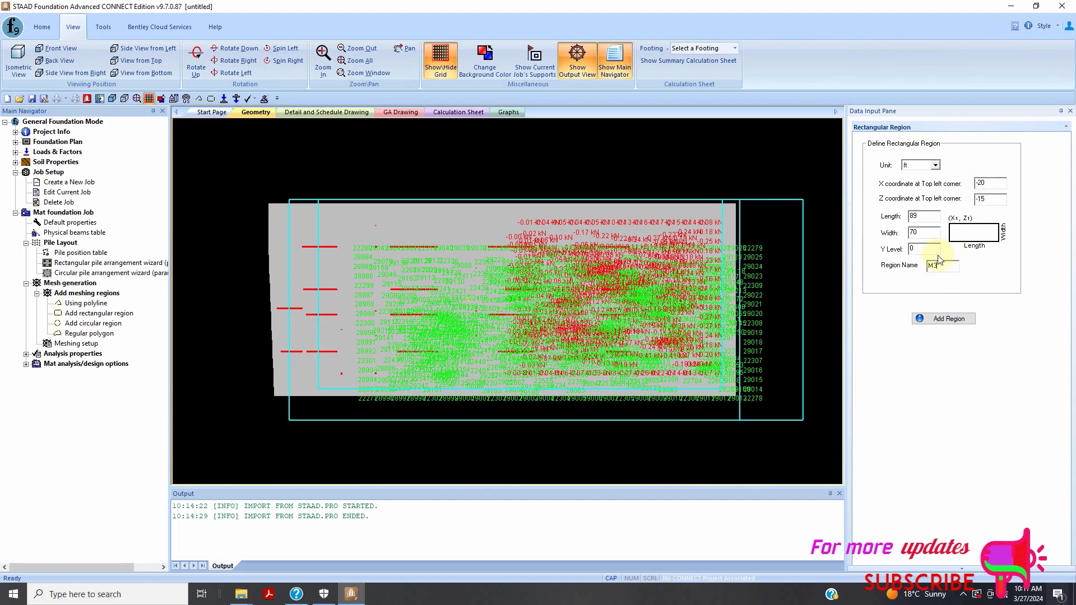
key("BackSpace")
left_click(948, 320)
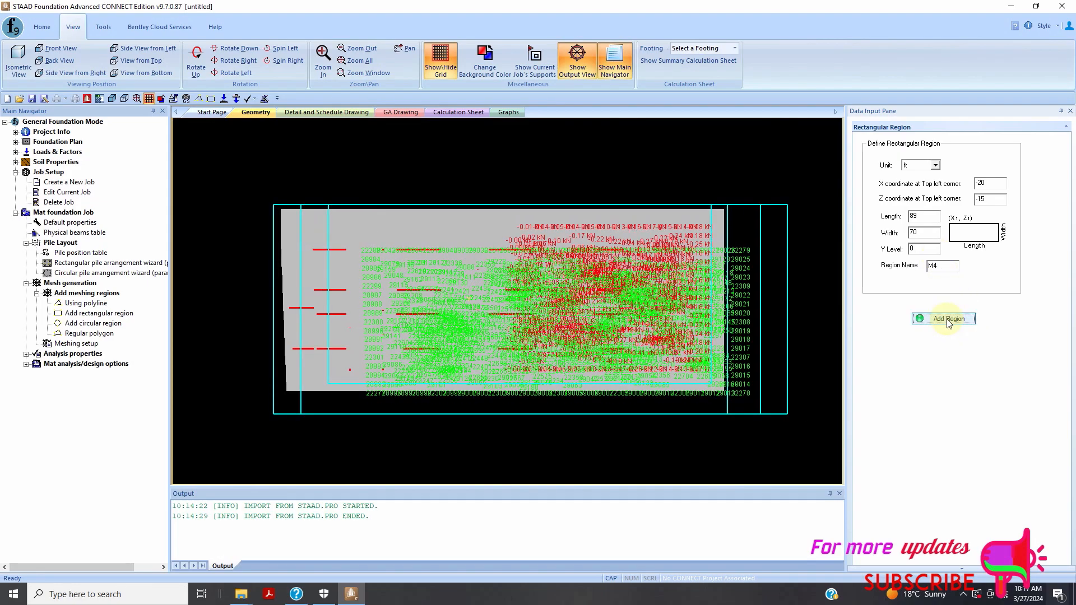
Step: Reduce the region's width to 67 ft, name it M5 and add it to the mat job
double_click(919, 232)
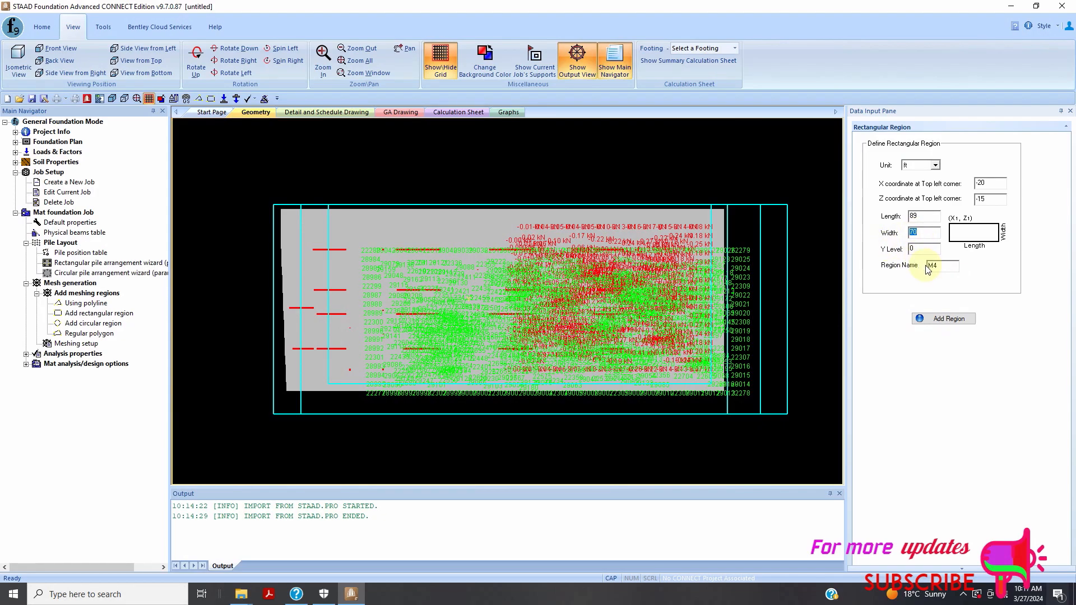
type("-")
type("6")
left_click(953, 319)
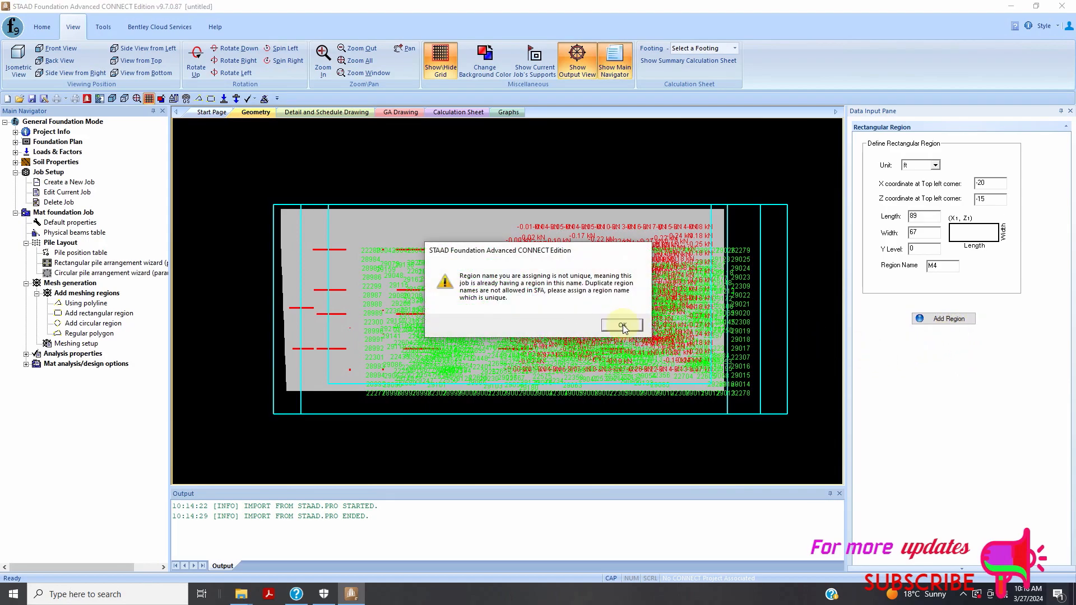
left_click(622, 326)
left_click(944, 265)
key("BackSpace")
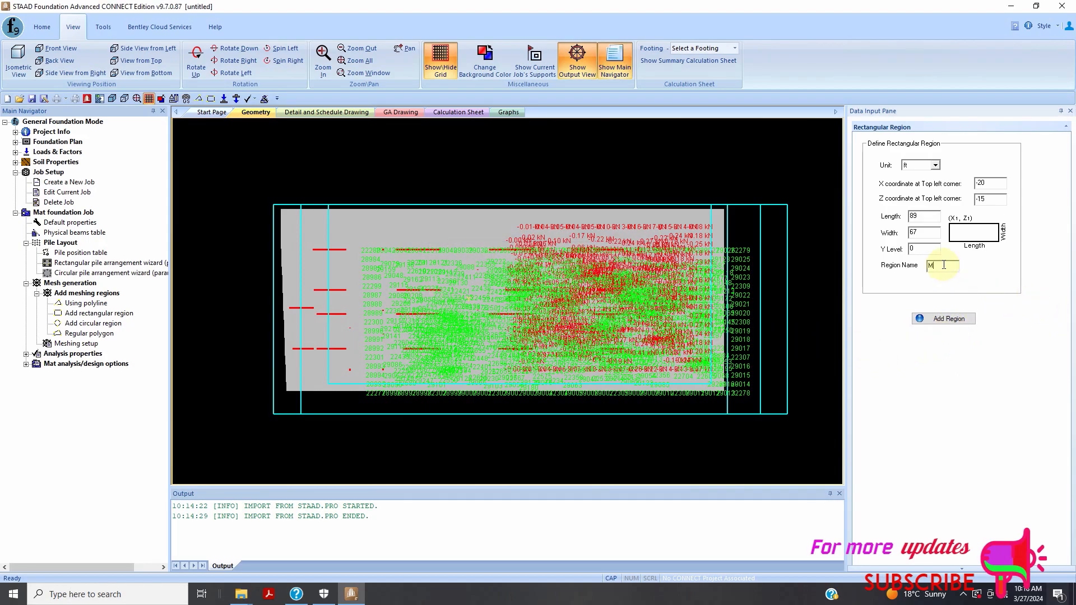
left_click(947, 318)
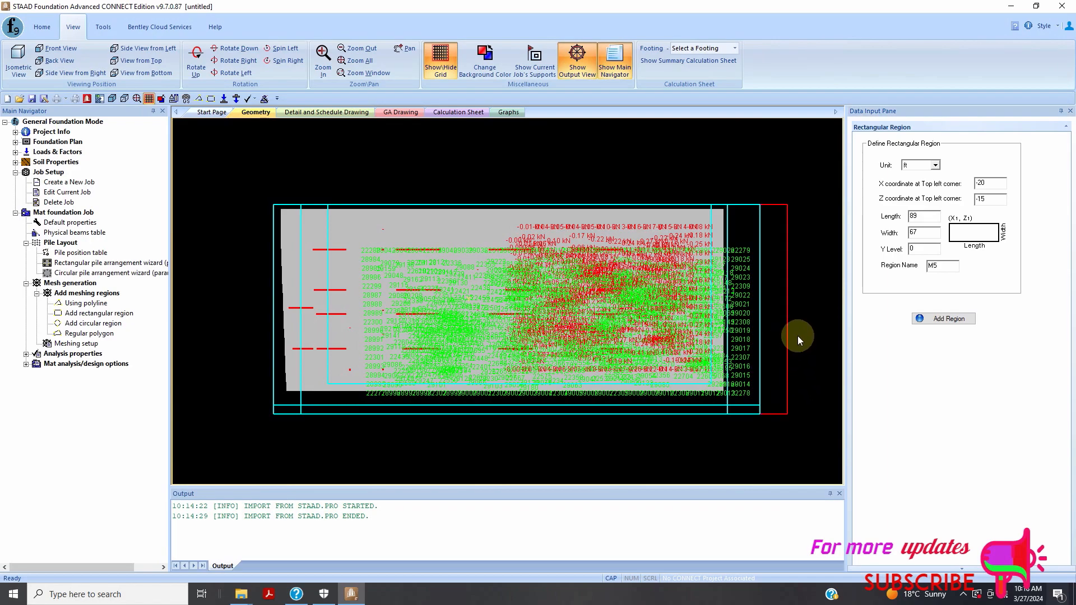
Step: Delete regions M3, M1, M2 and M4 so that only M5 is kept
key("Delete")
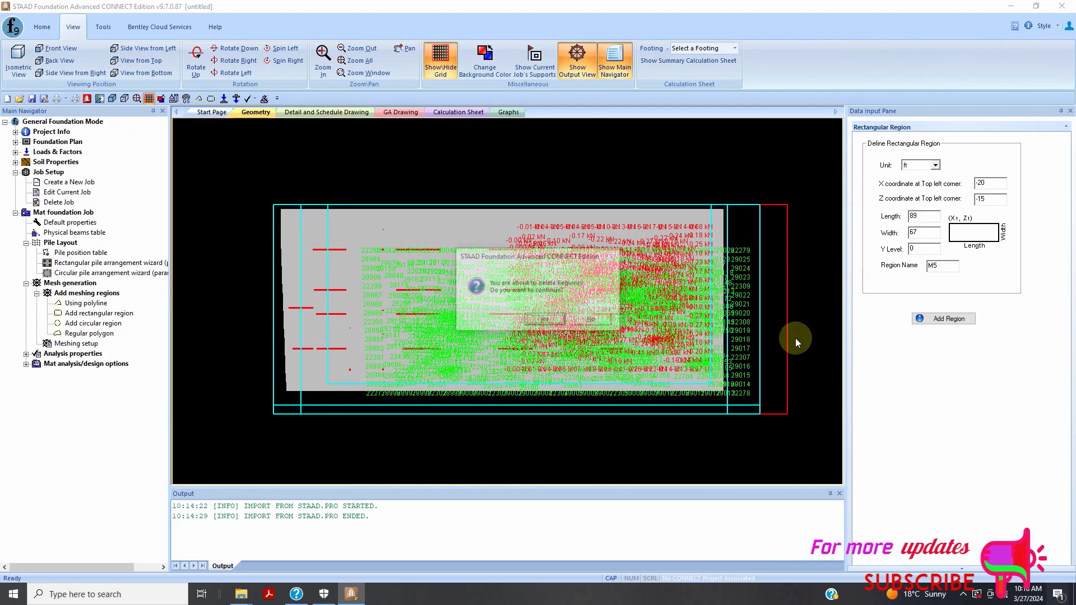
left_click(544, 321)
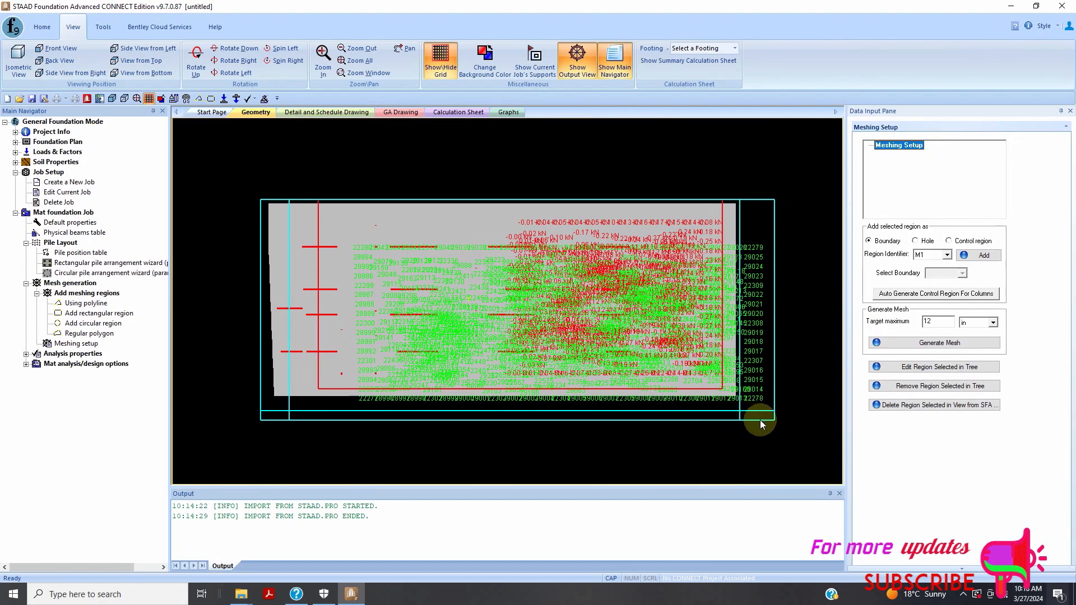
key("Delete")
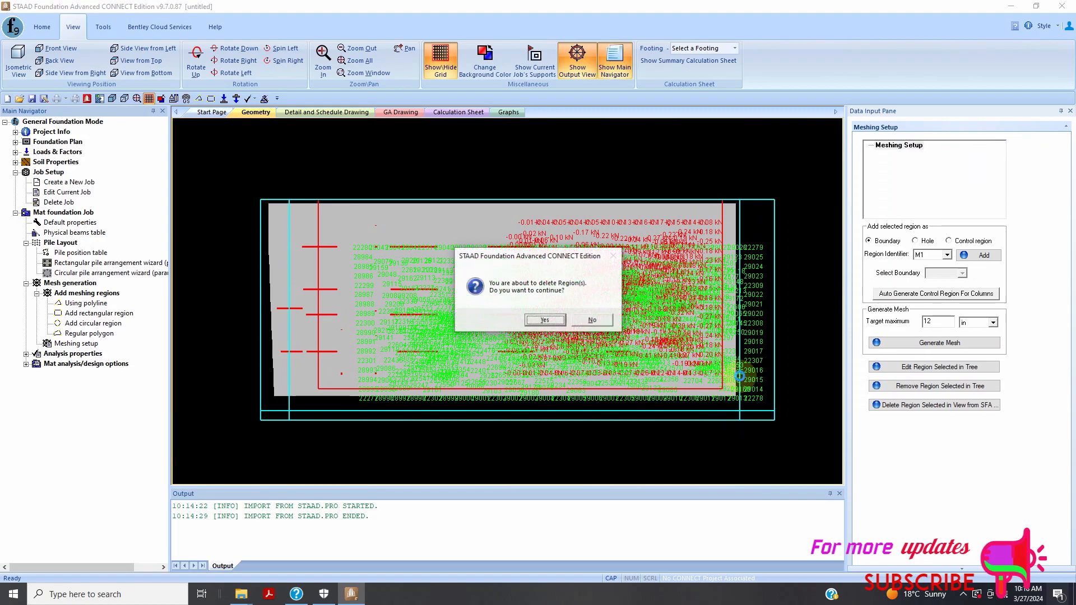
left_click(550, 322)
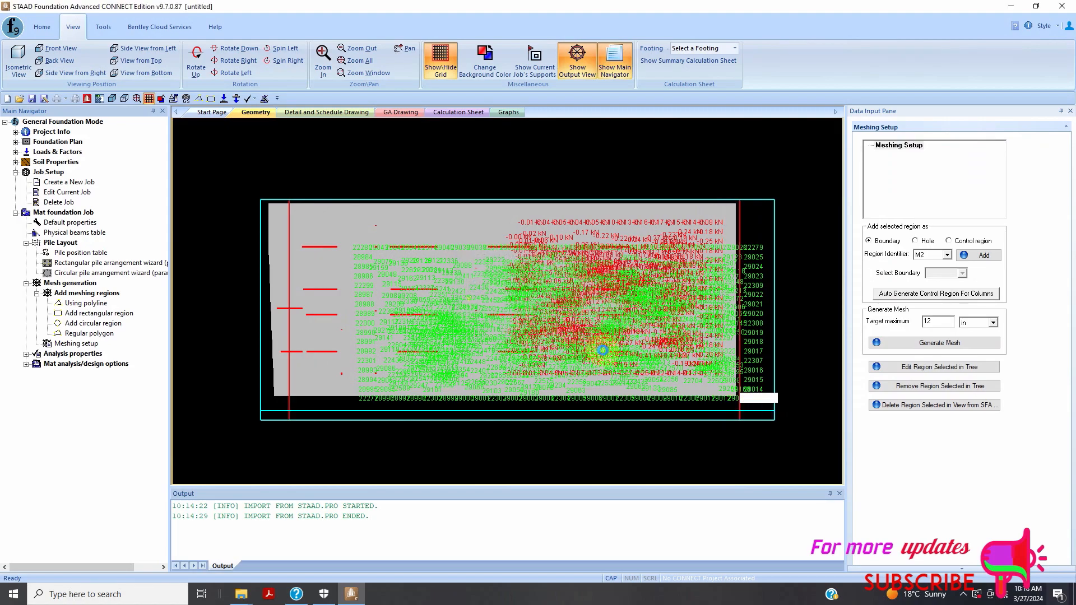
key("Delete")
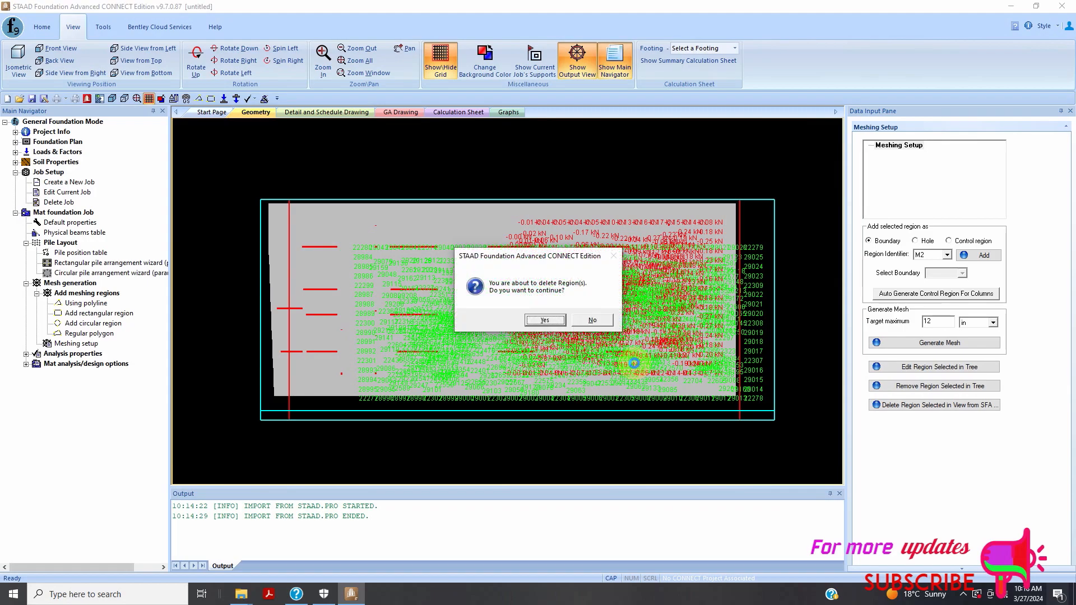
left_click(546, 320)
left_click(636, 413)
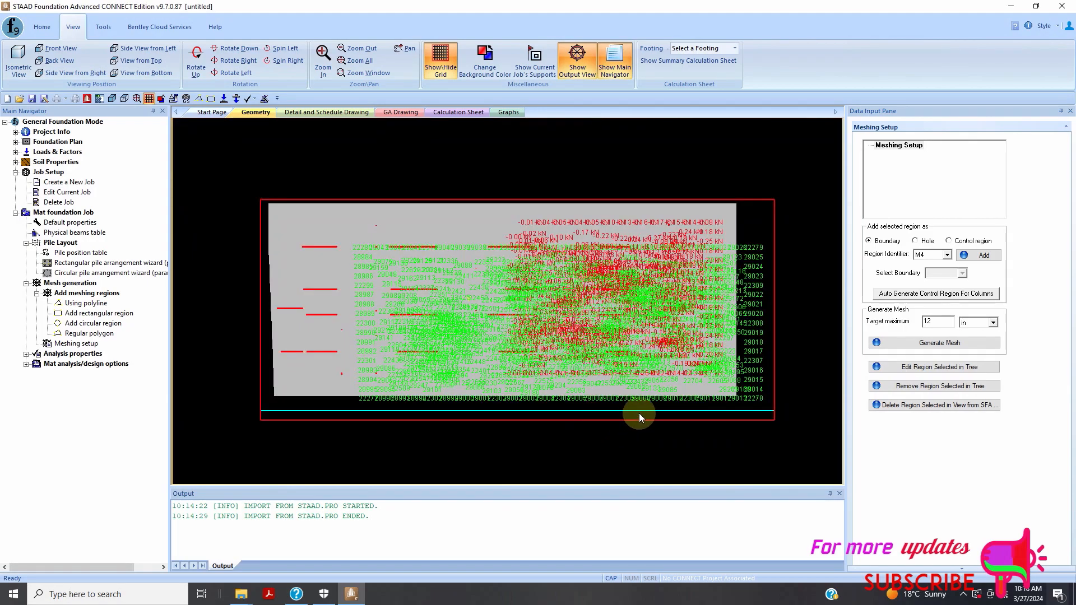
key("Delete")
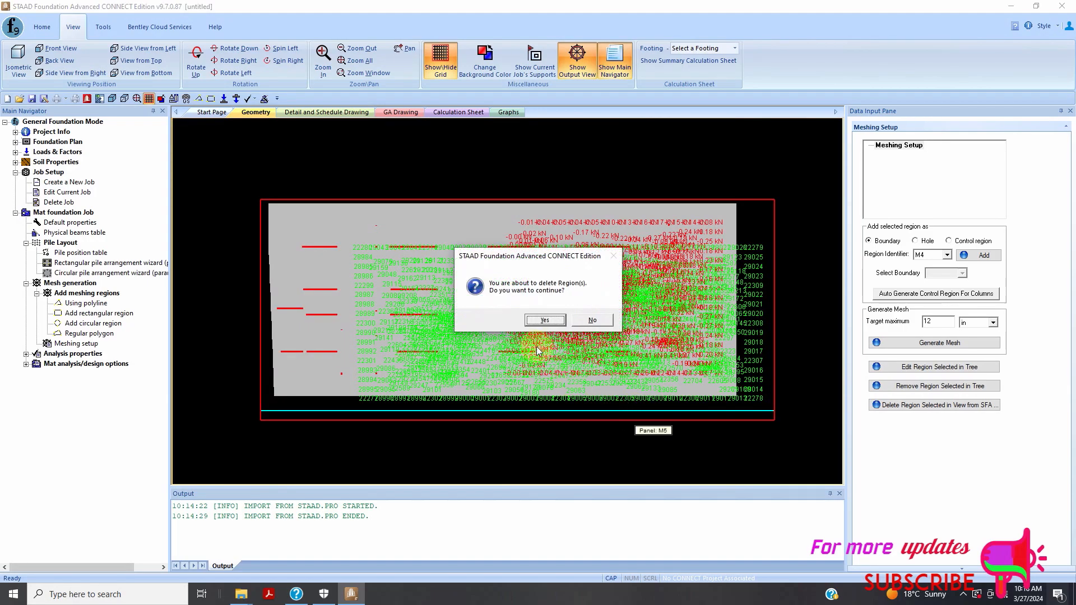
left_click(561, 334)
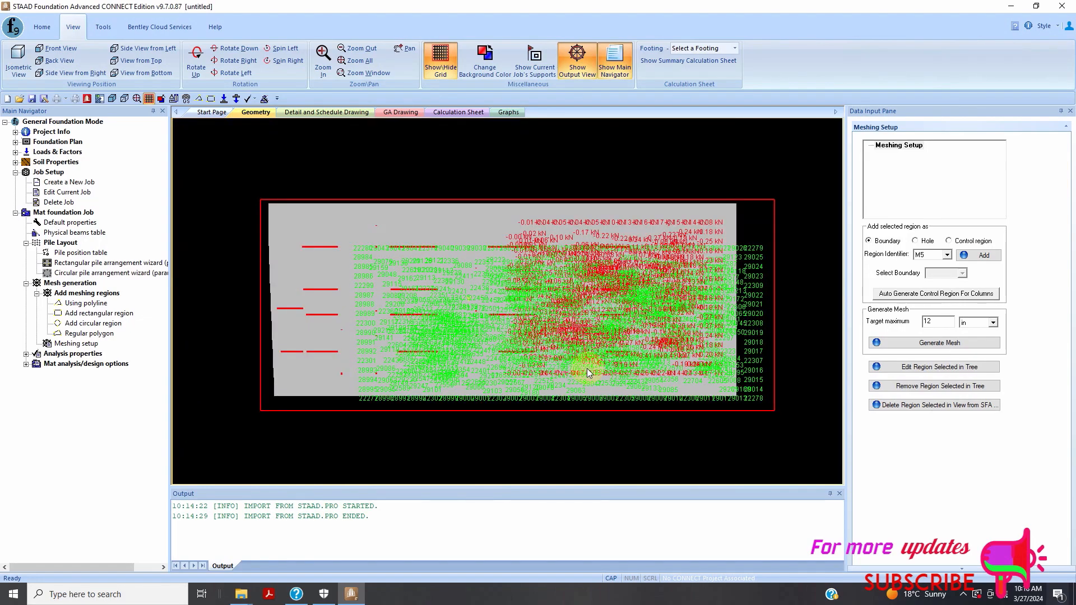
Step: Add region M5 as the mesh boundary and try to generate its mesh, declining to continue with out-of-plane column bases
left_click(965, 339)
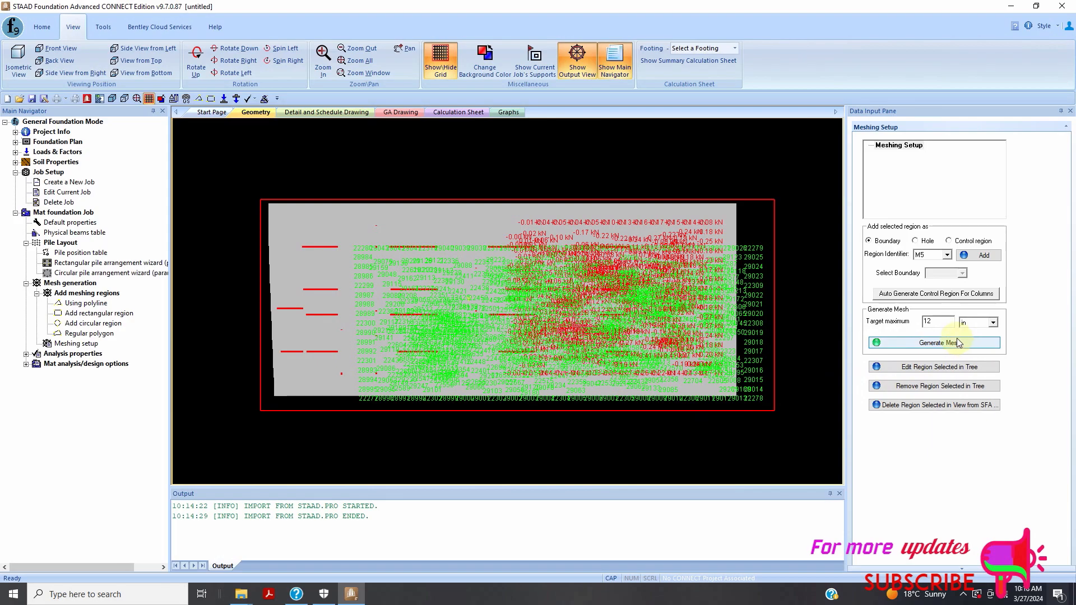
left_click(984, 257)
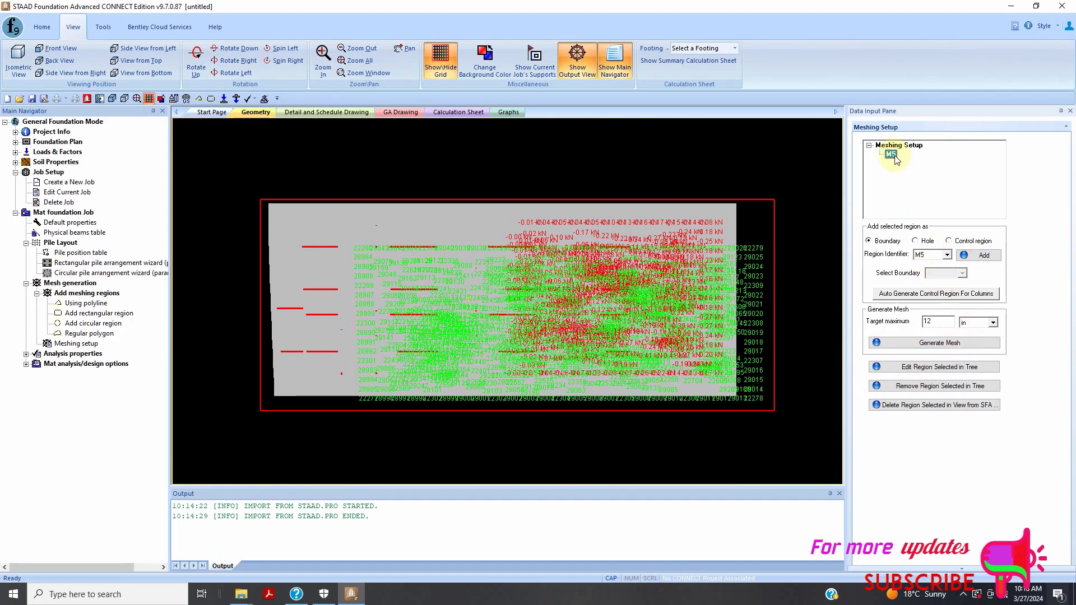
left_click(942, 344)
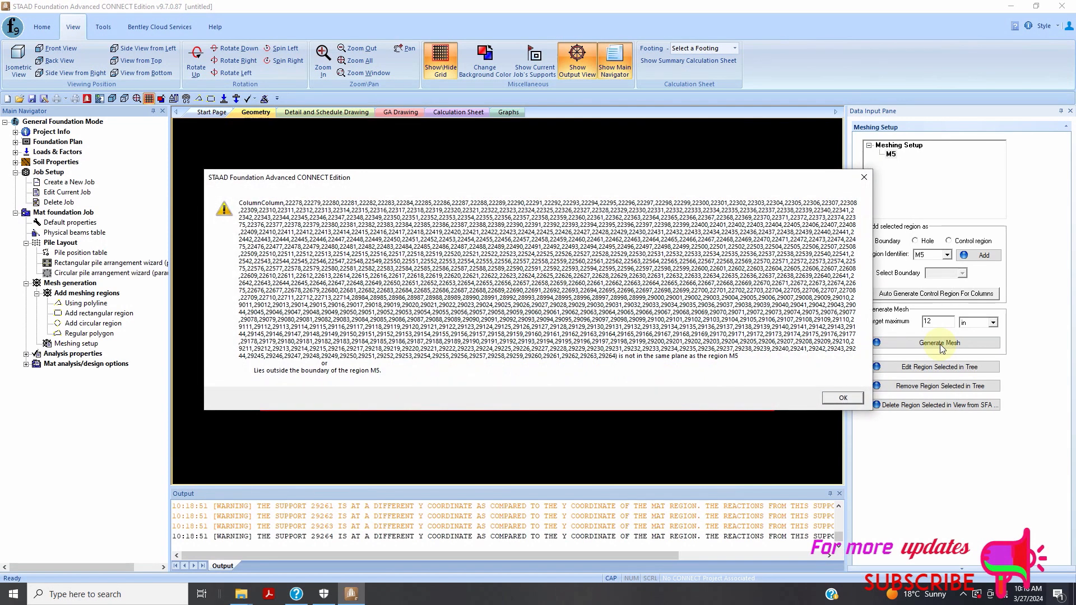
left_click(843, 401)
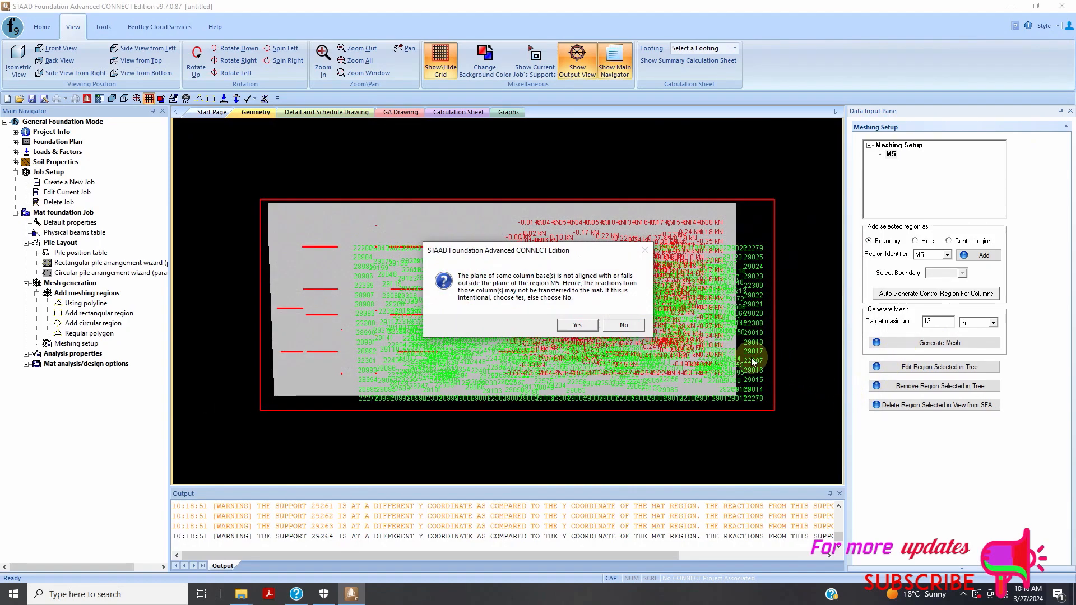
left_click(610, 326)
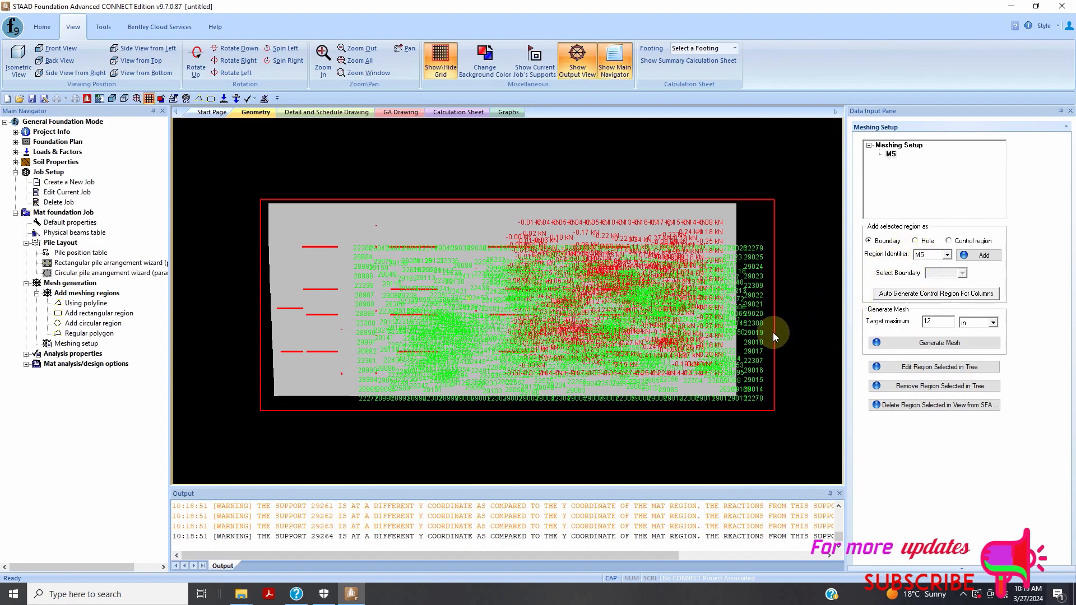
Step: Define a new rectangular region with its corner at X -20, Z -18, a length of 89 and a width of 67
left_click(99, 313)
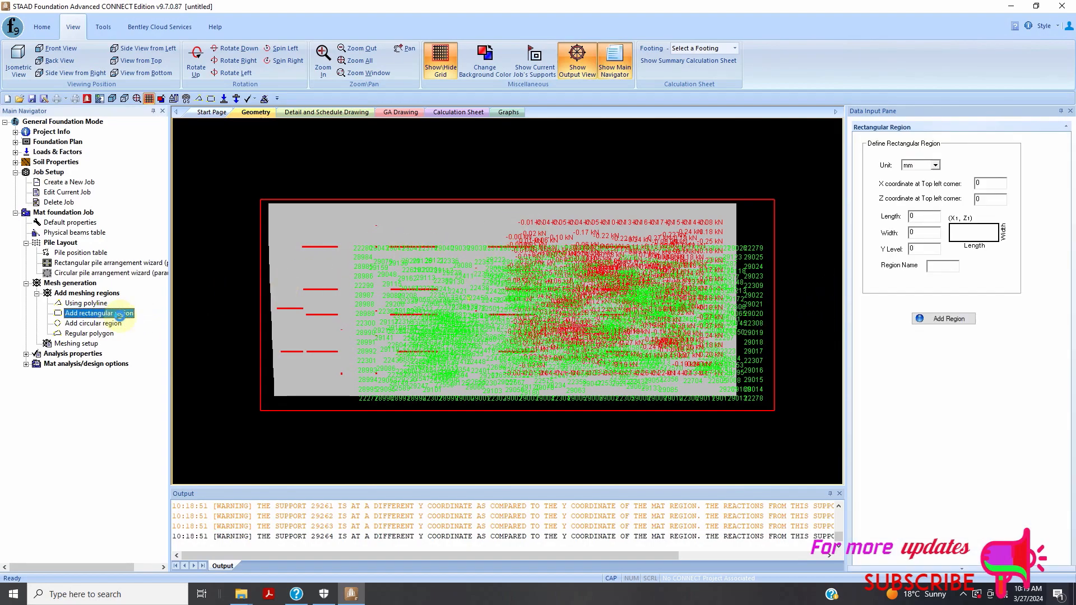
left_click(982, 183)
key("BackSpace")
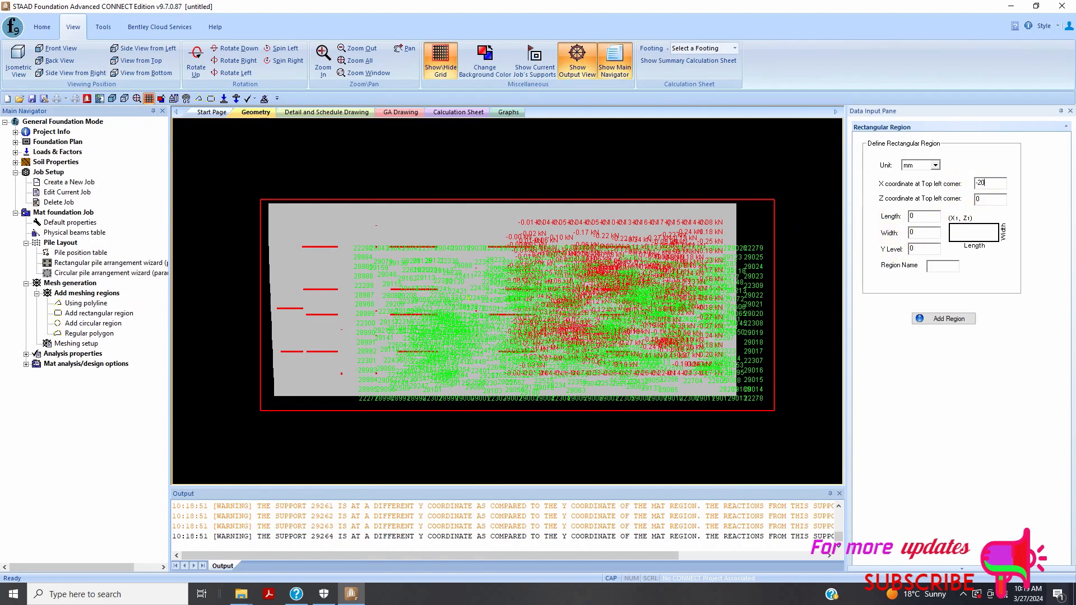
left_click(978, 199)
type("-18")
key("Tab")
type("89")
key("Tab")
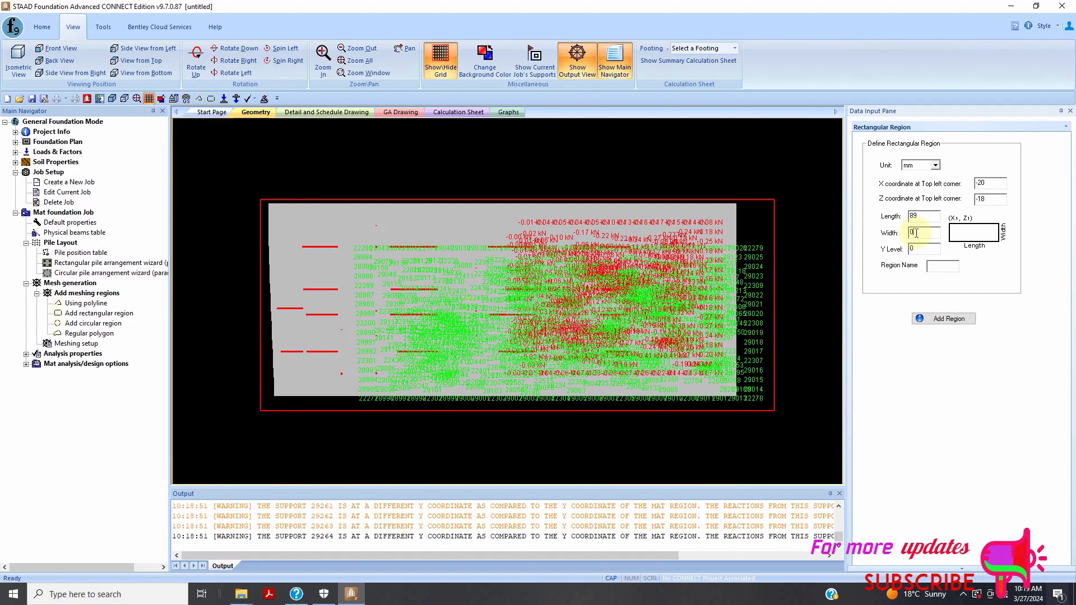
type("67")
Step: Name the new region MAT, set its unit to ft and add it to the mat job
left_click(939, 270)
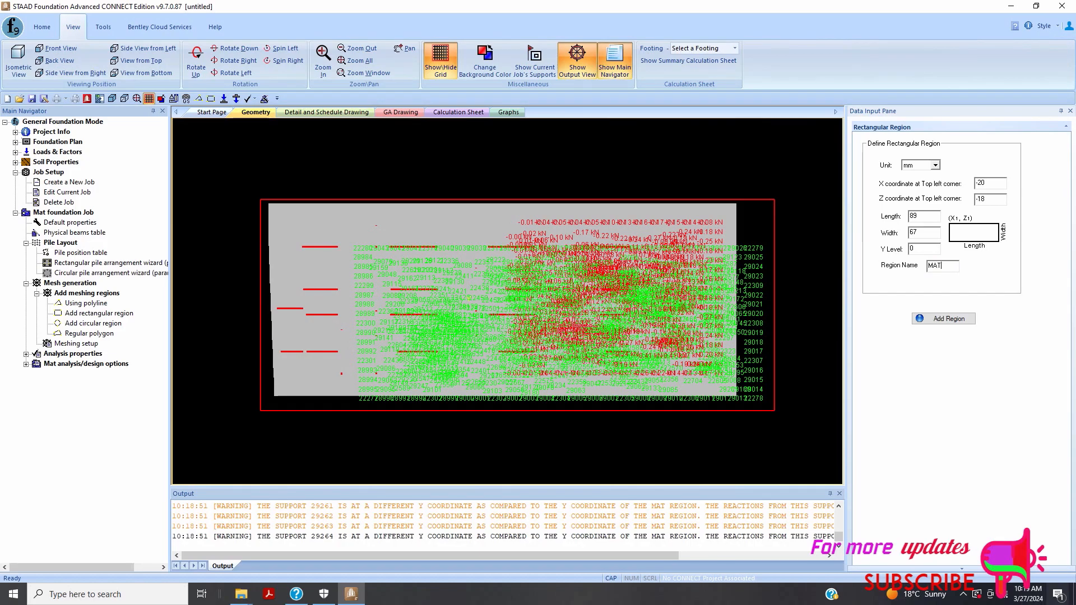
left_click(935, 165)
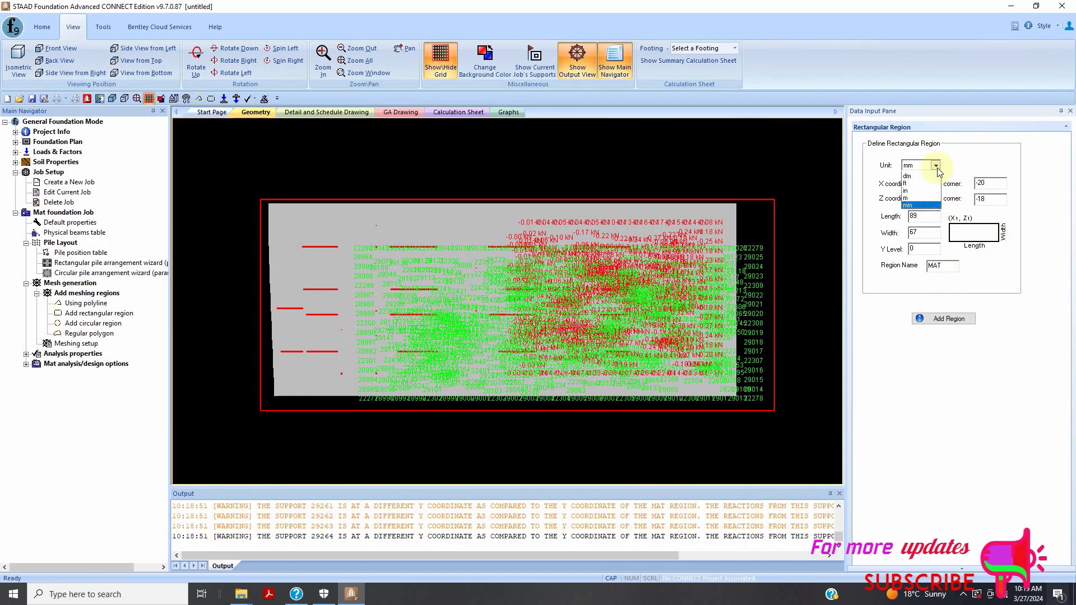
left_click(924, 190)
left_click(947, 318)
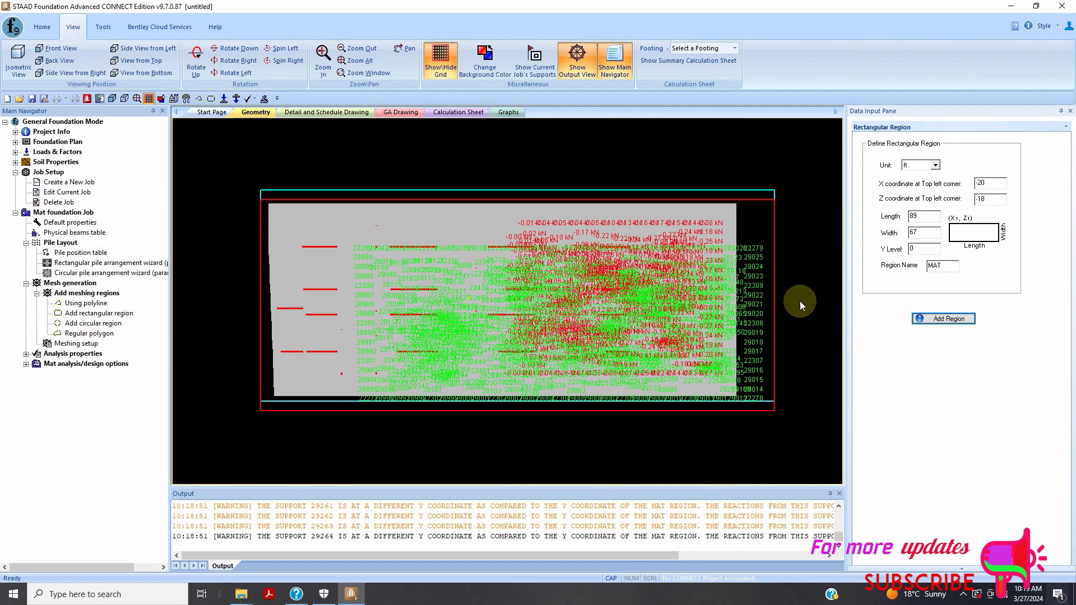
Step: Delete region M5 from the mat job, keeping the MAT region
left_click(752, 220)
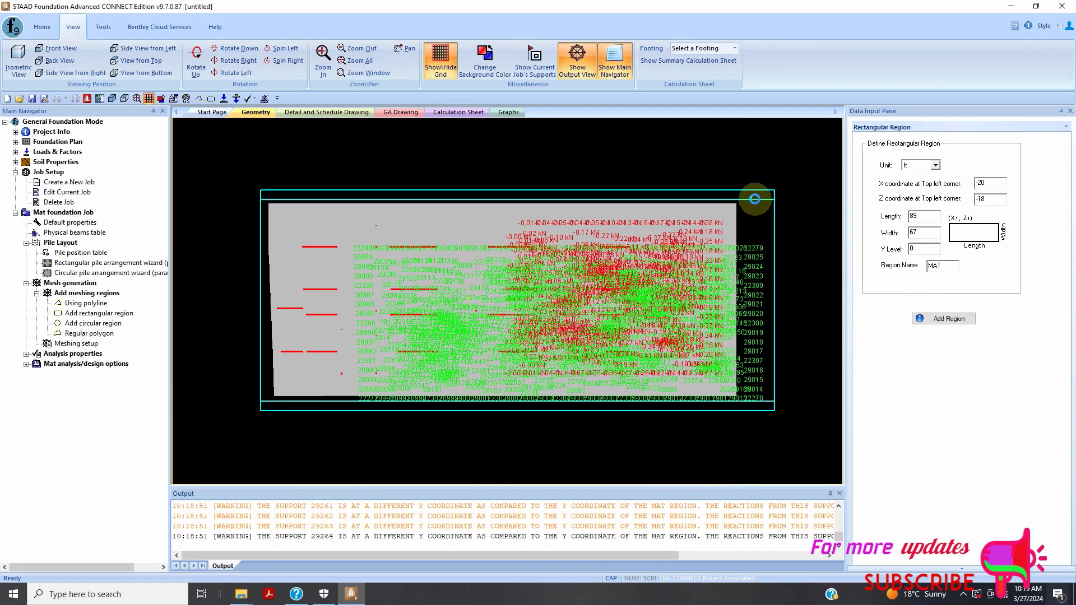
key("Delete")
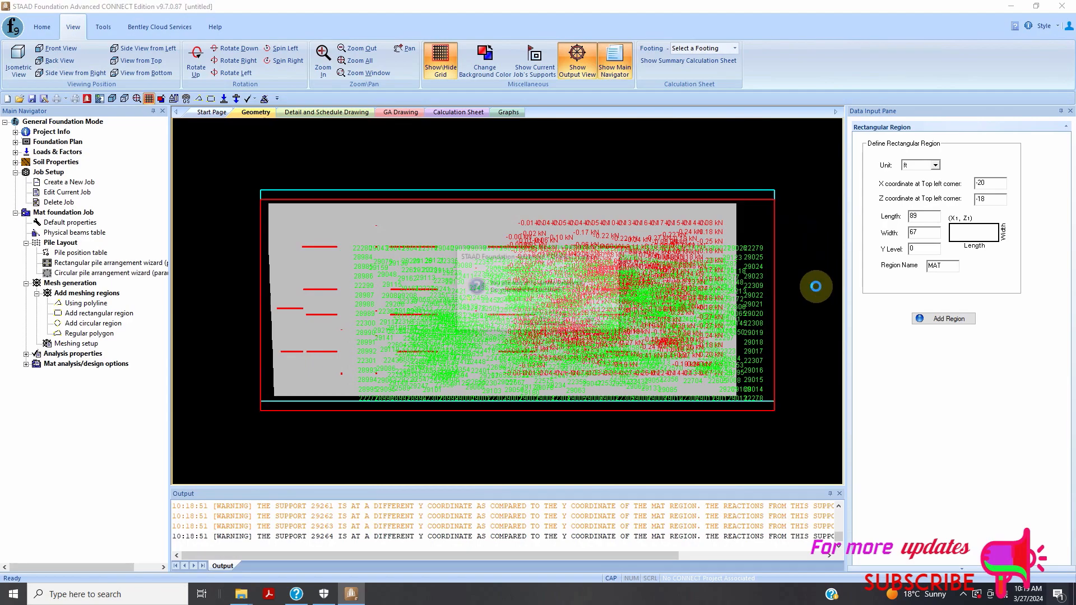
left_click(544, 320)
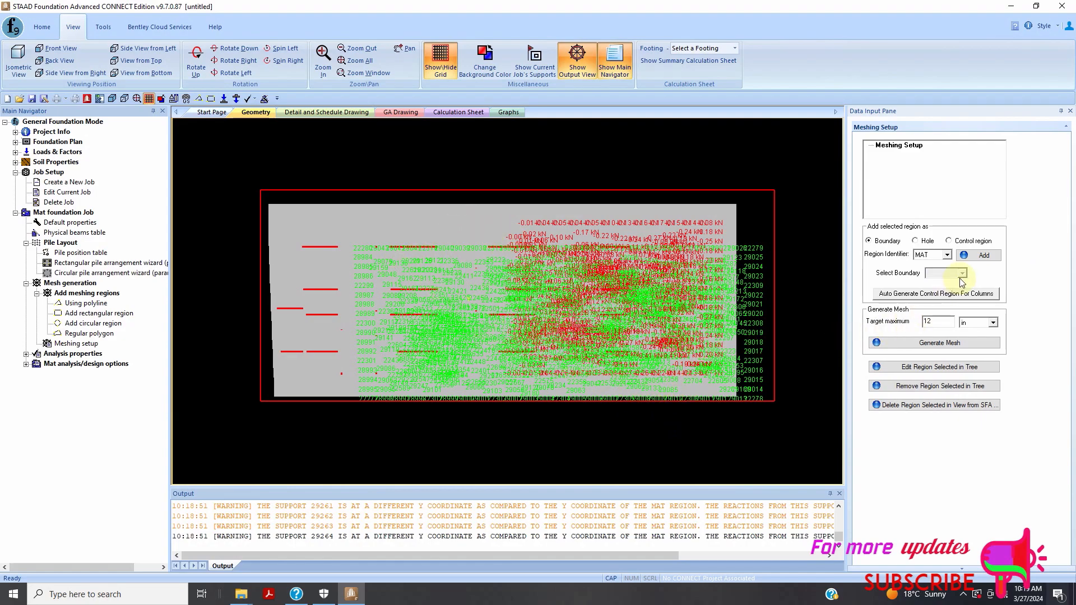
Step: Add the MAT region as the mesh boundary, with a target maximum element size of 12 in
left_click(982, 259)
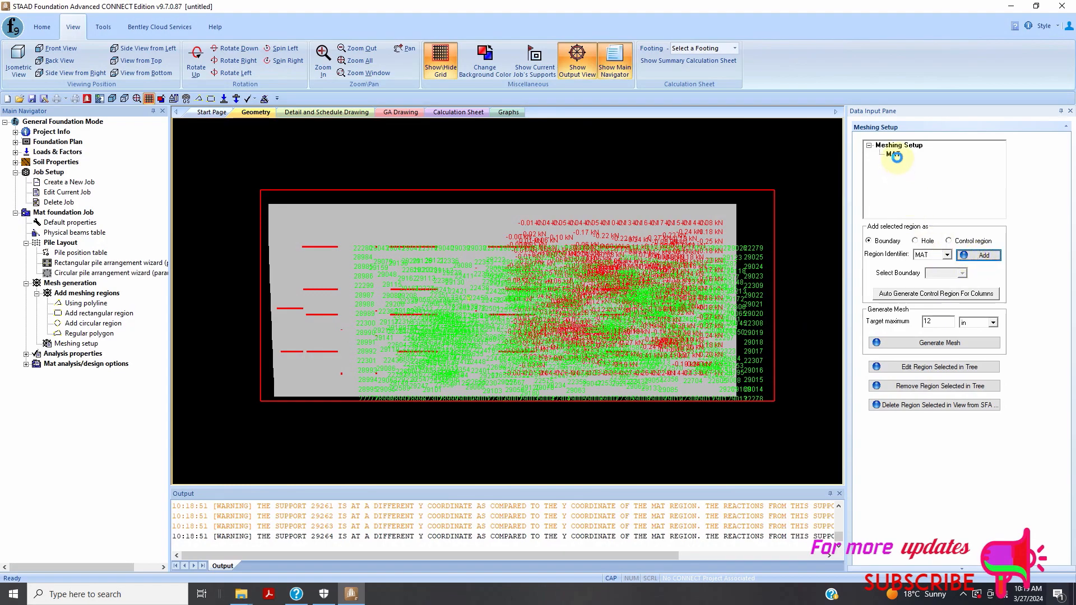
left_click(993, 323)
left_click(972, 333)
Step: Generate a quadrilateral mesh for the MAT region, accepting the column bases that lie outside its plane
left_click(942, 346)
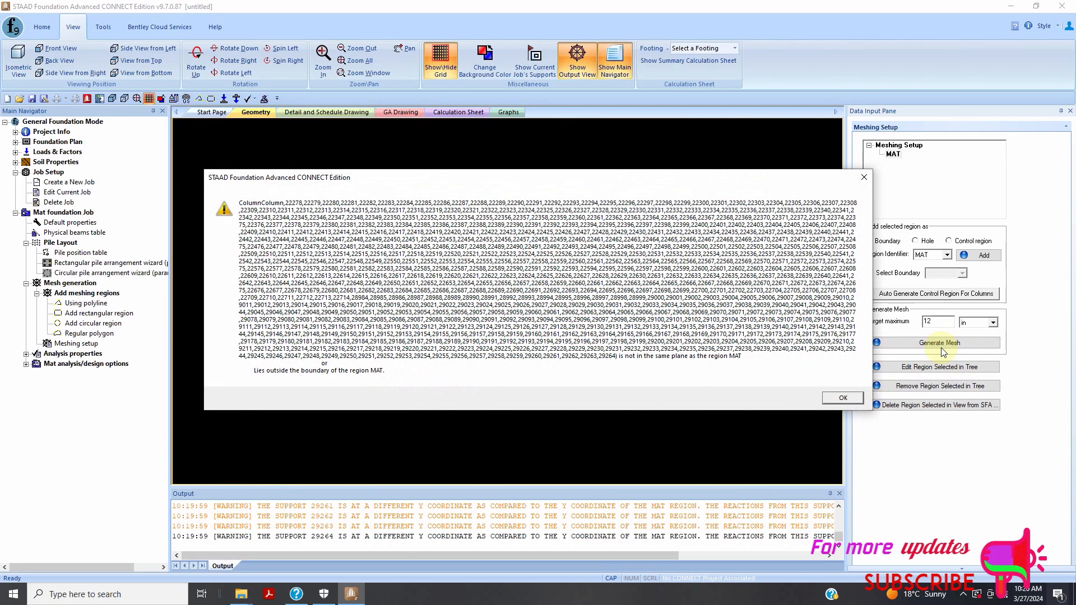
left_click(843, 398)
left_click(575, 325)
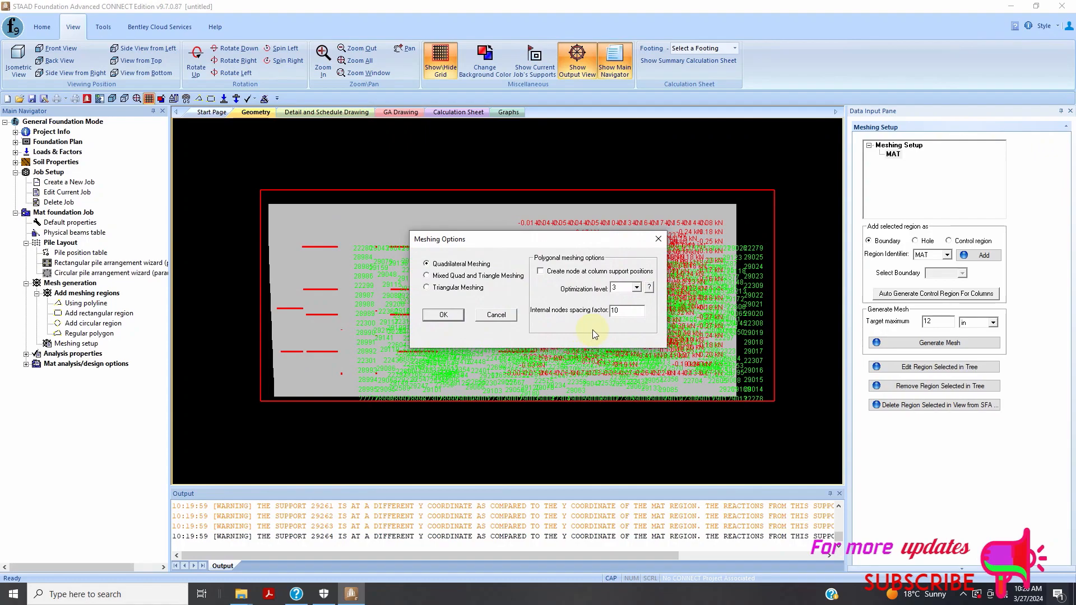
left_click(444, 315)
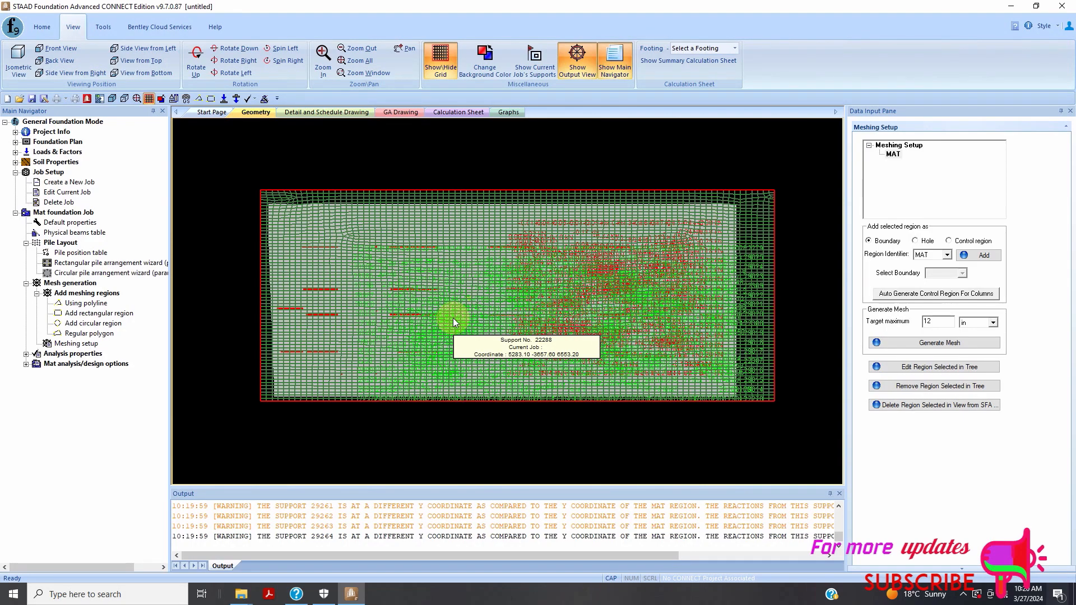
left_click(491, 526)
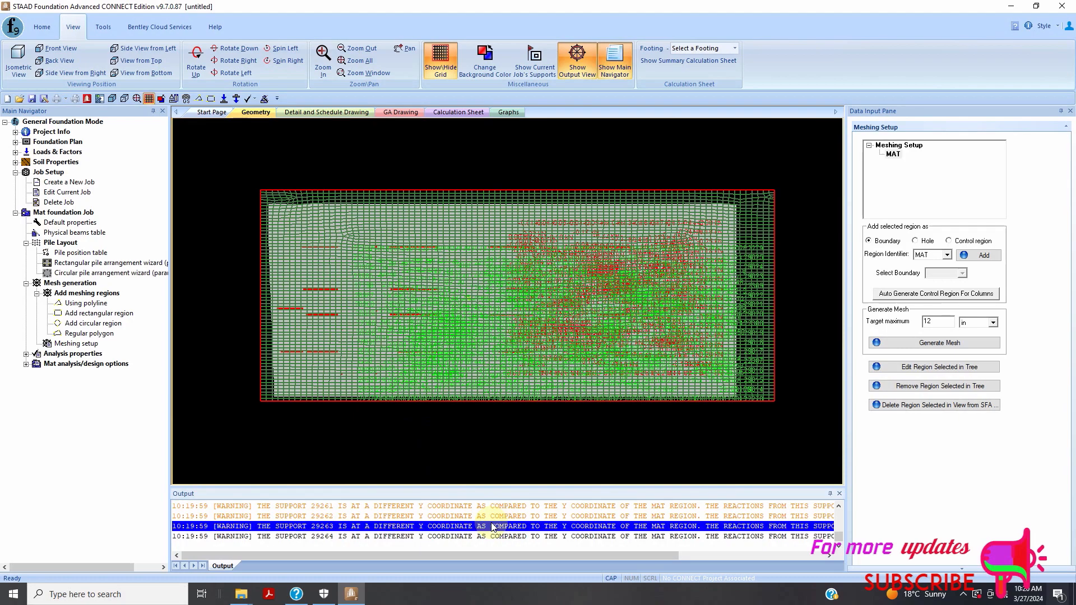
scroll(230, 358, "down", 1)
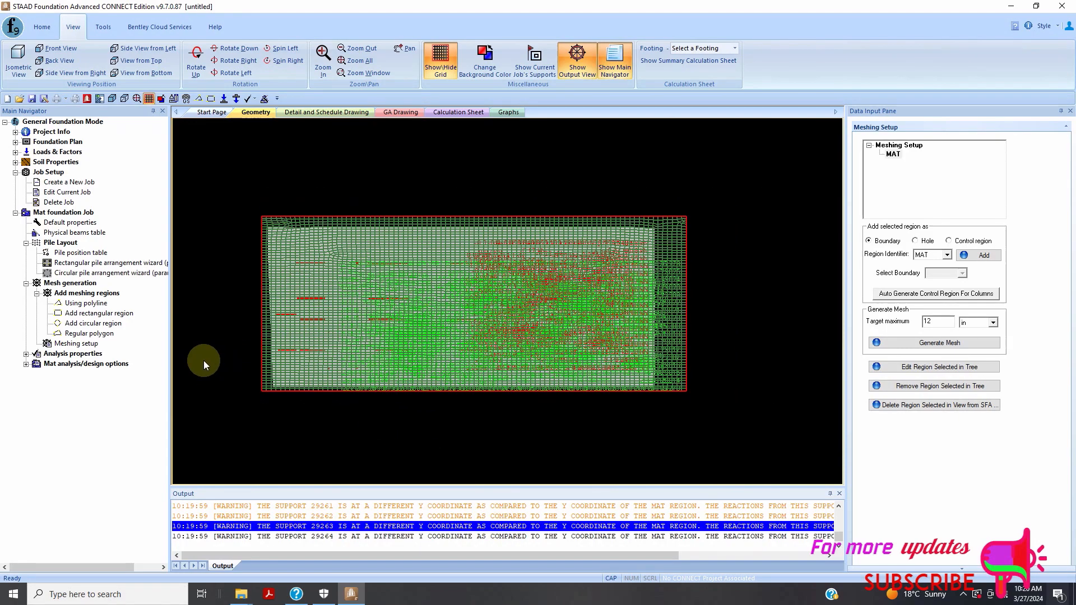
Step: Calculate the subgrade modulus from a 4 kip/ft2 bearing capacity, safety factor 3 and 1 in settlement, and assign it to the MAT region
left_click(26, 354)
left_click(73, 364)
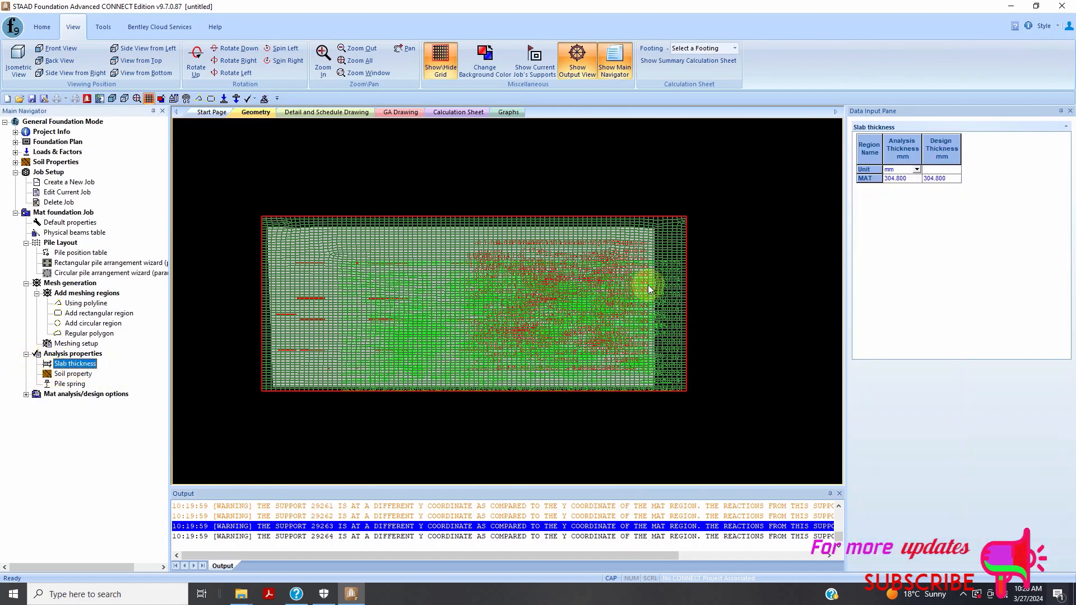
left_click(73, 373)
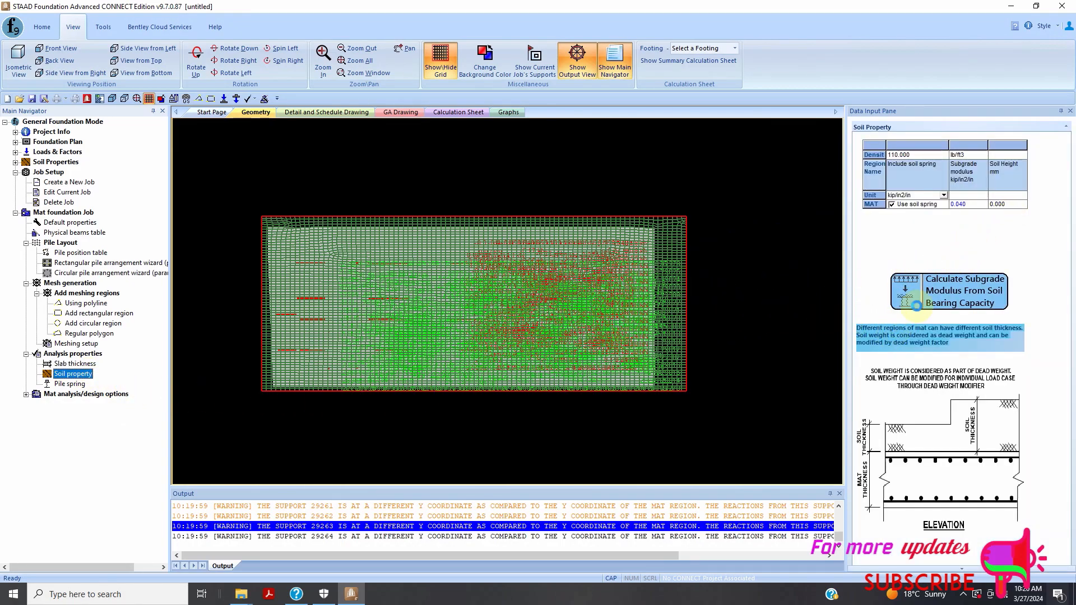
left_click(971, 205)
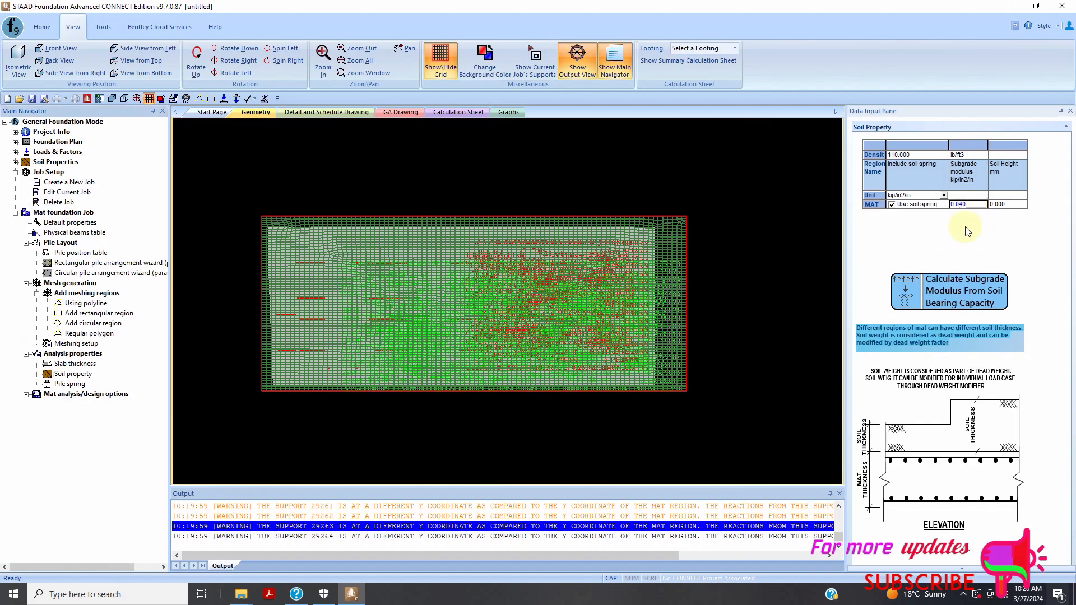
left_click(961, 291)
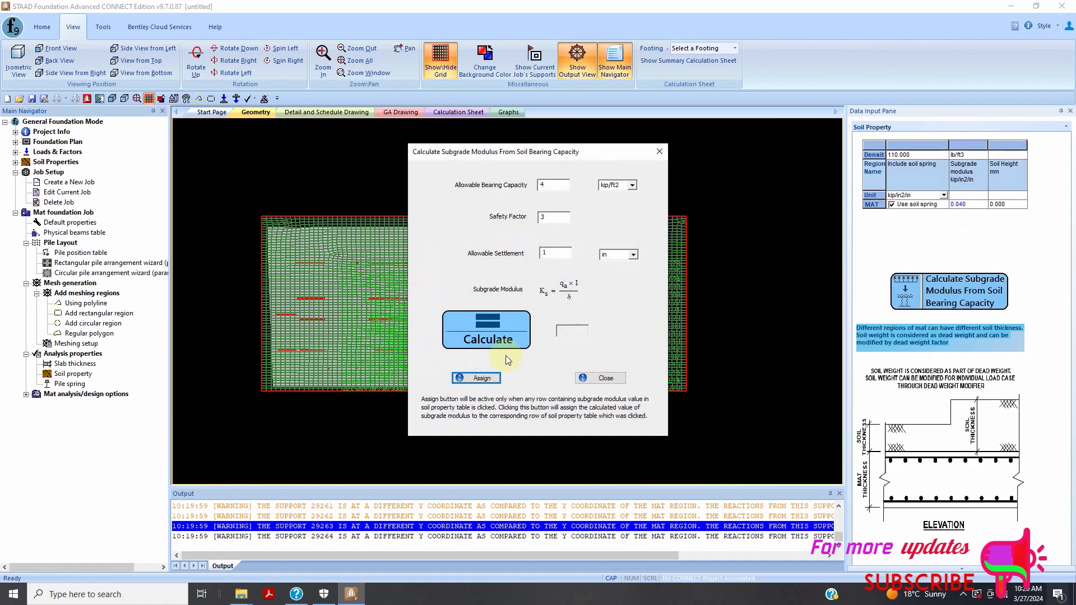
left_click(479, 330)
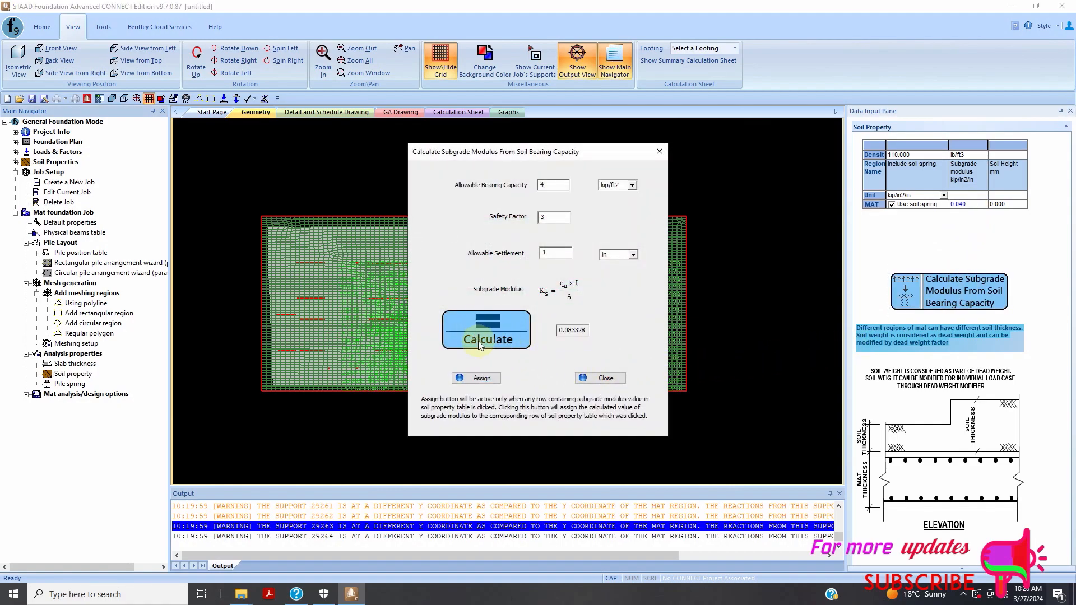
left_click(482, 379)
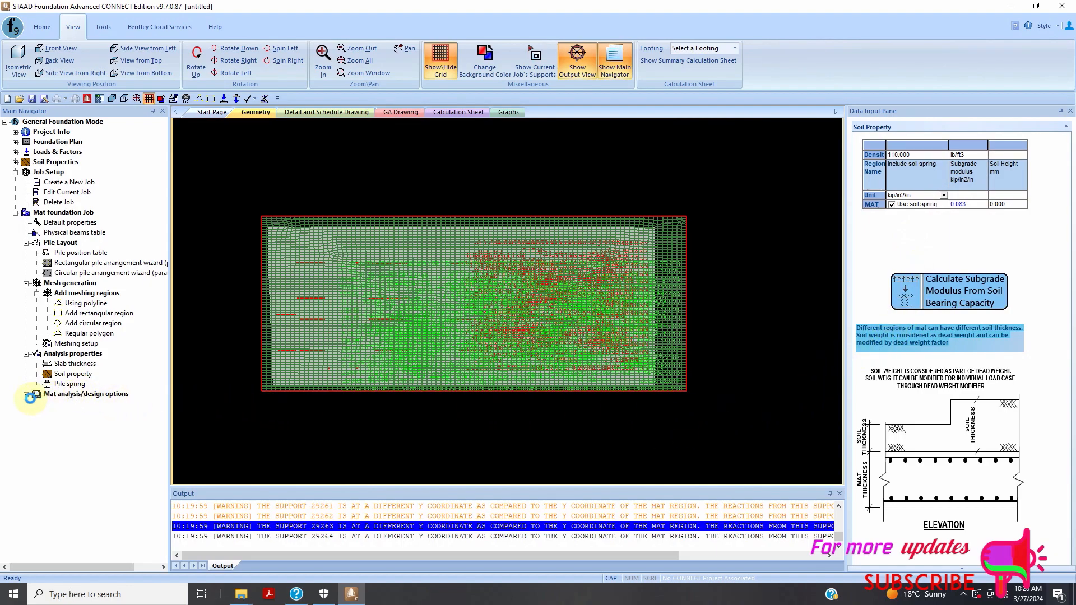
Step: Start the mat analysis and save the project as B1 in the NEW JOB folder
left_click(28, 396)
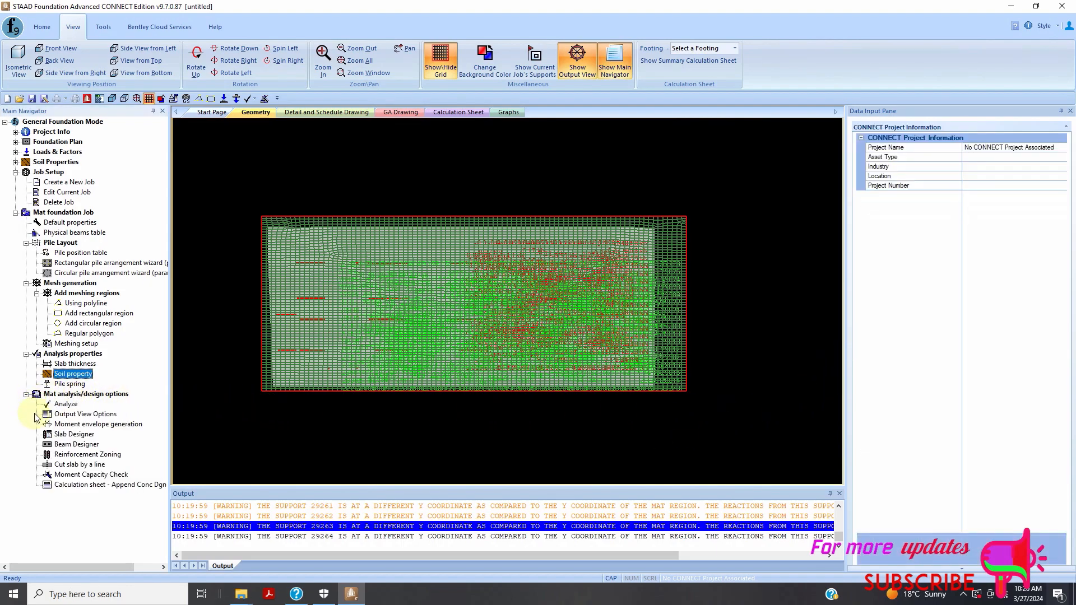
left_click(70, 406)
left_click(543, 320)
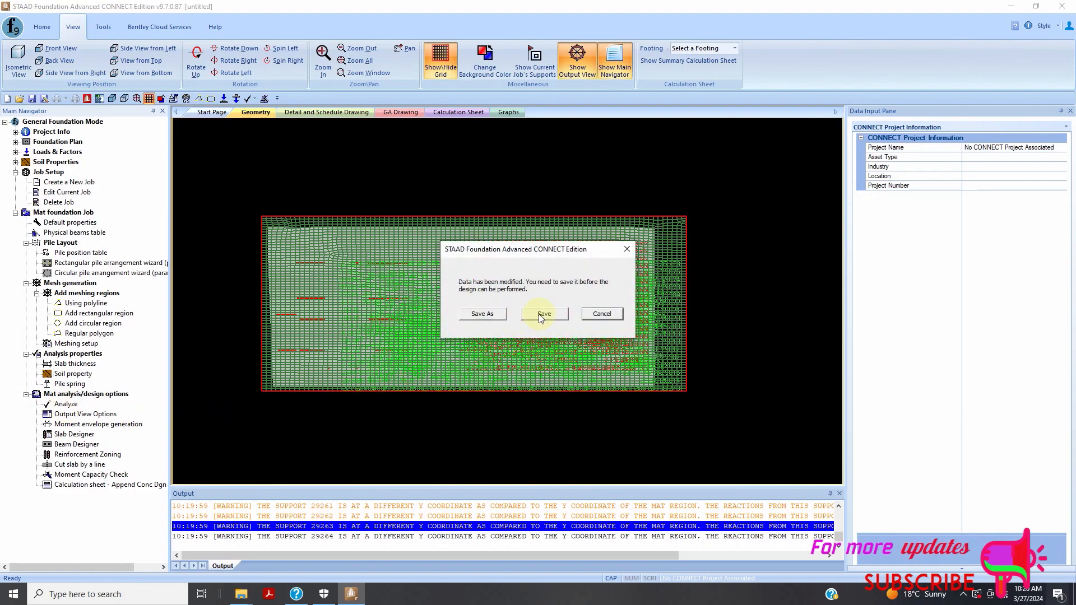
left_click(481, 314)
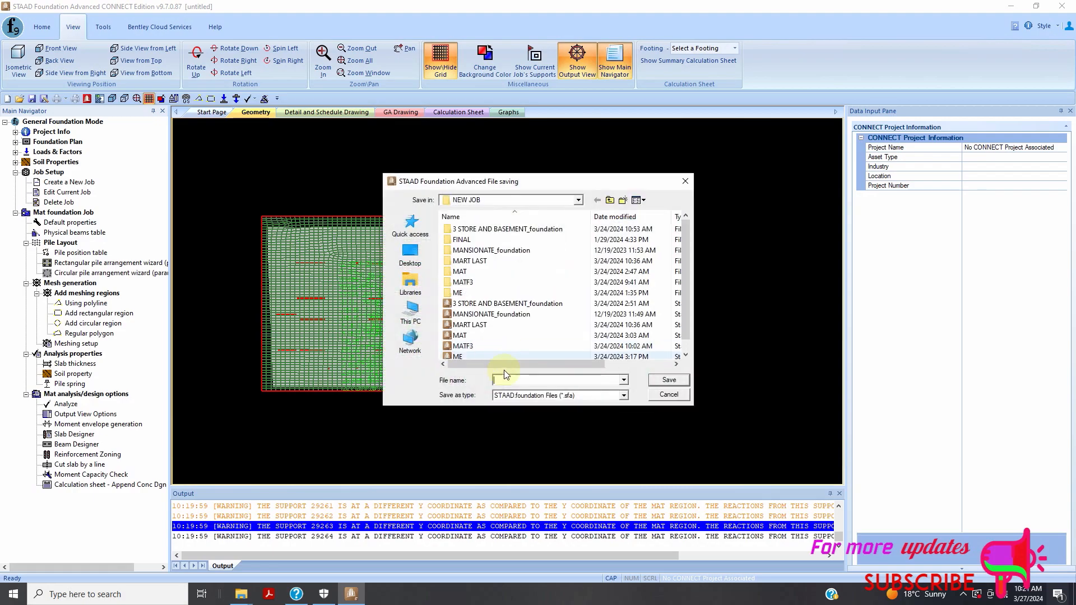
type("B1")
left_click(668, 381)
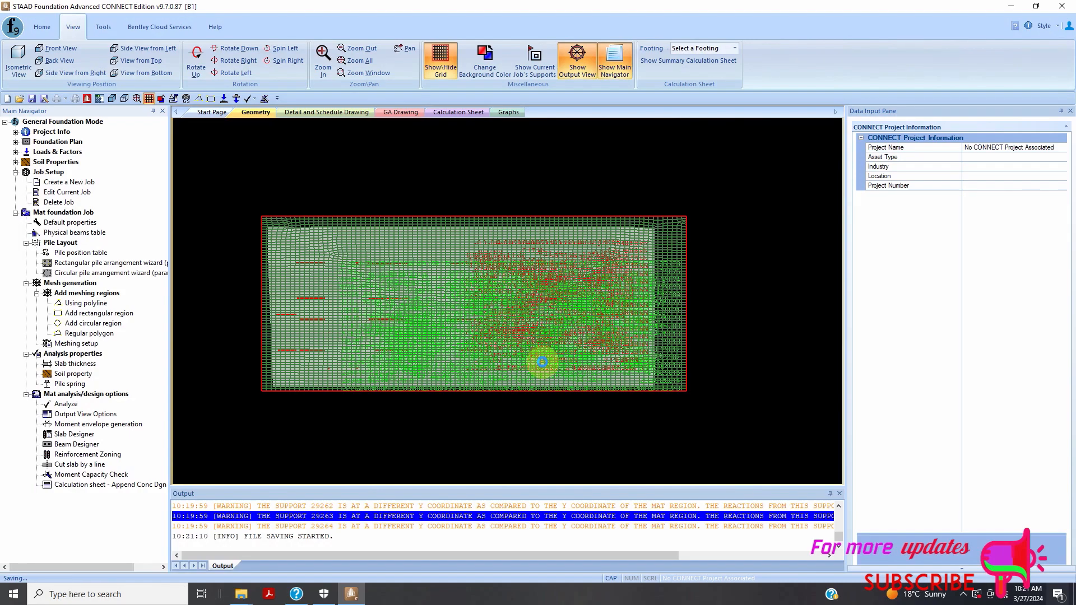
Step: Continue the mat analysis, accepting the column bases that are not aligned with the MAT region's plane
left_click(543, 362)
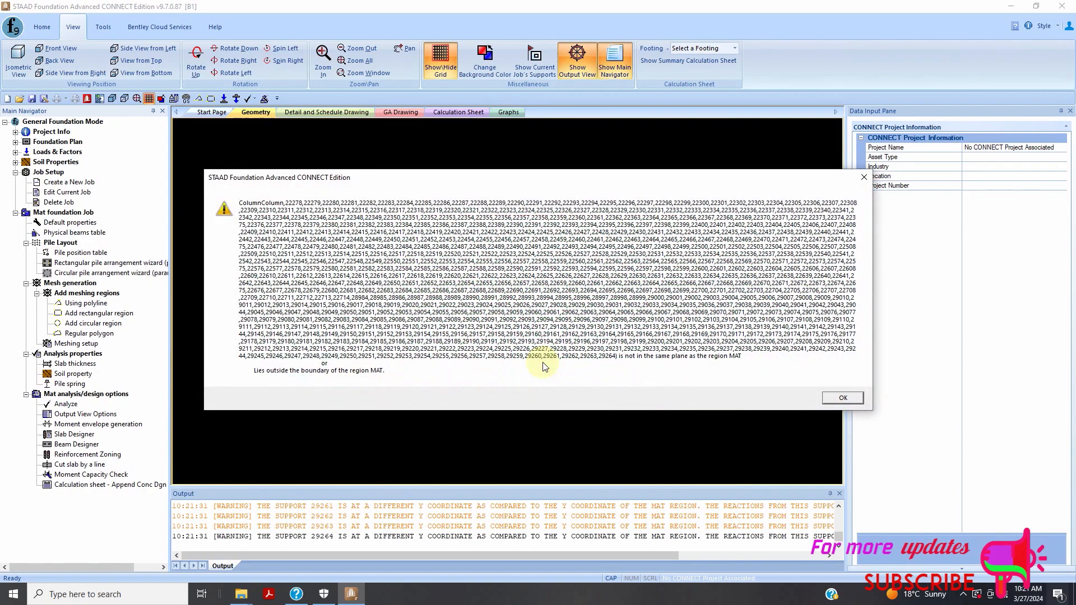
left_click(835, 397)
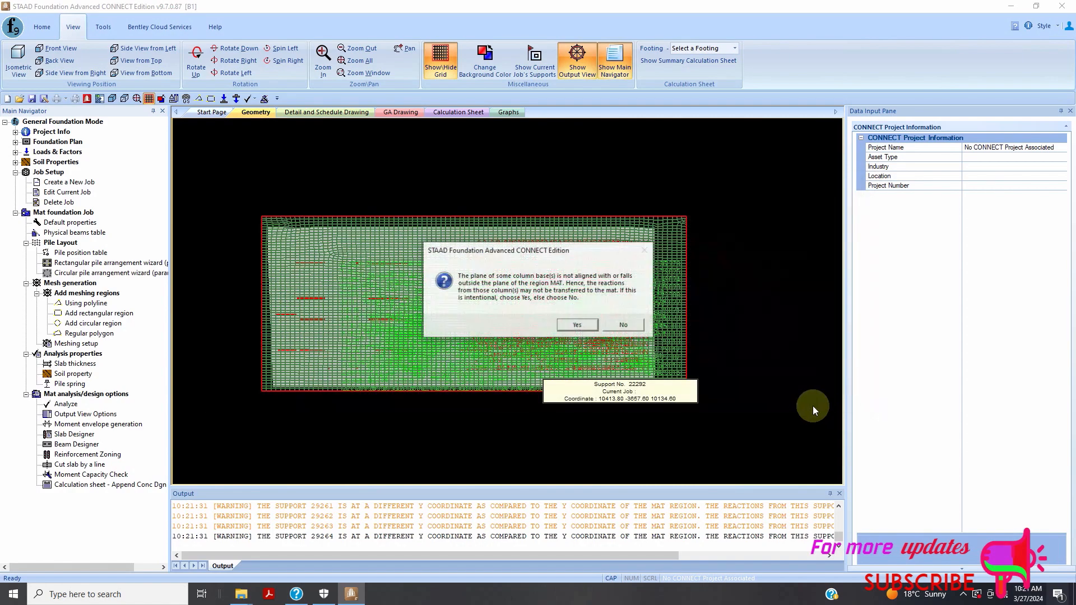
left_click(577, 329)
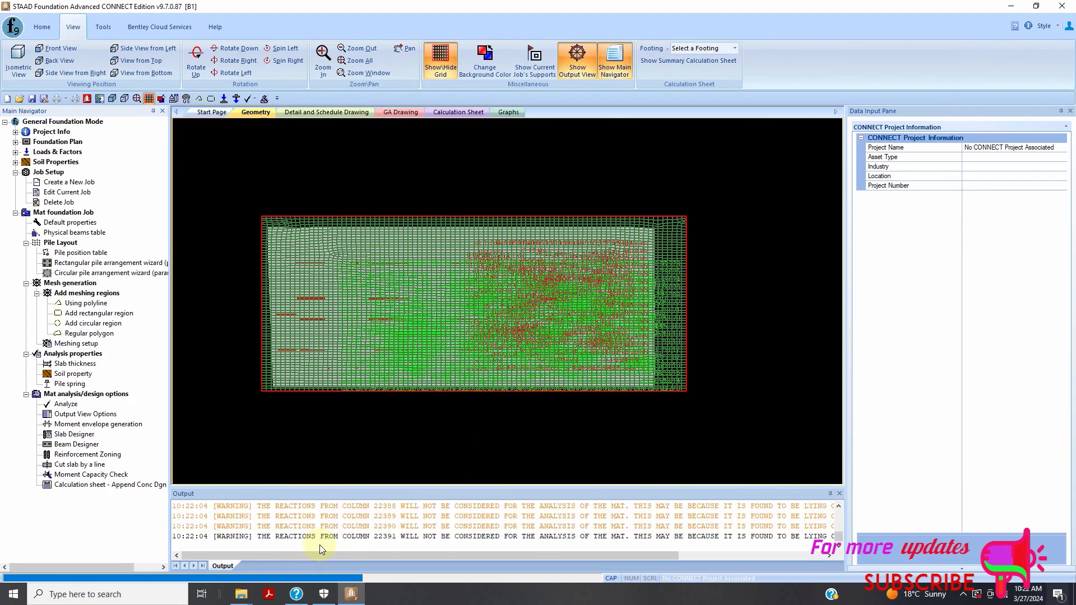
right_click(414, 525)
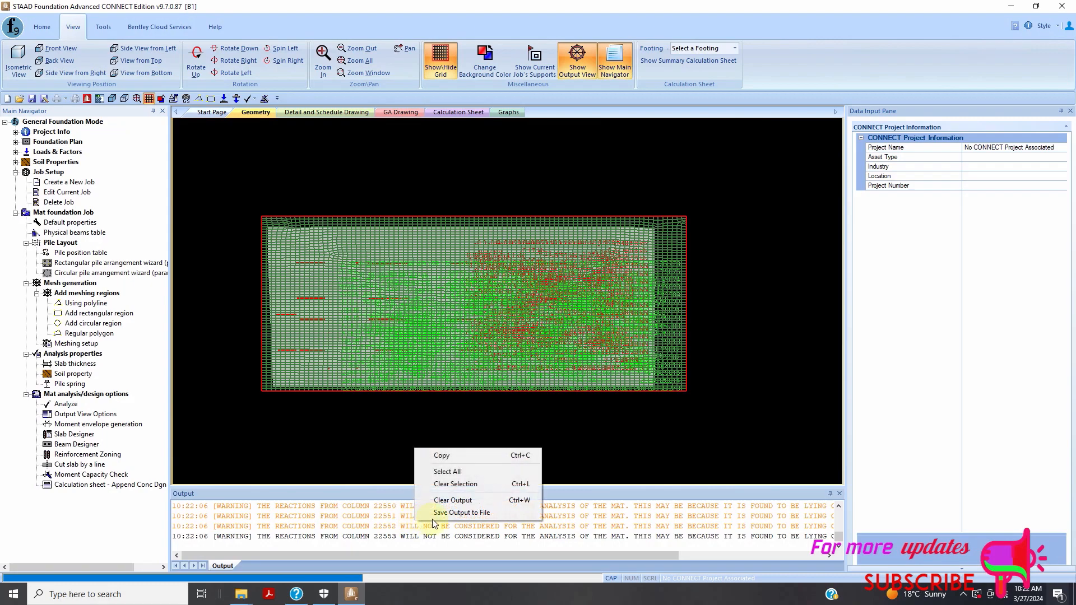
left_click(455, 526)
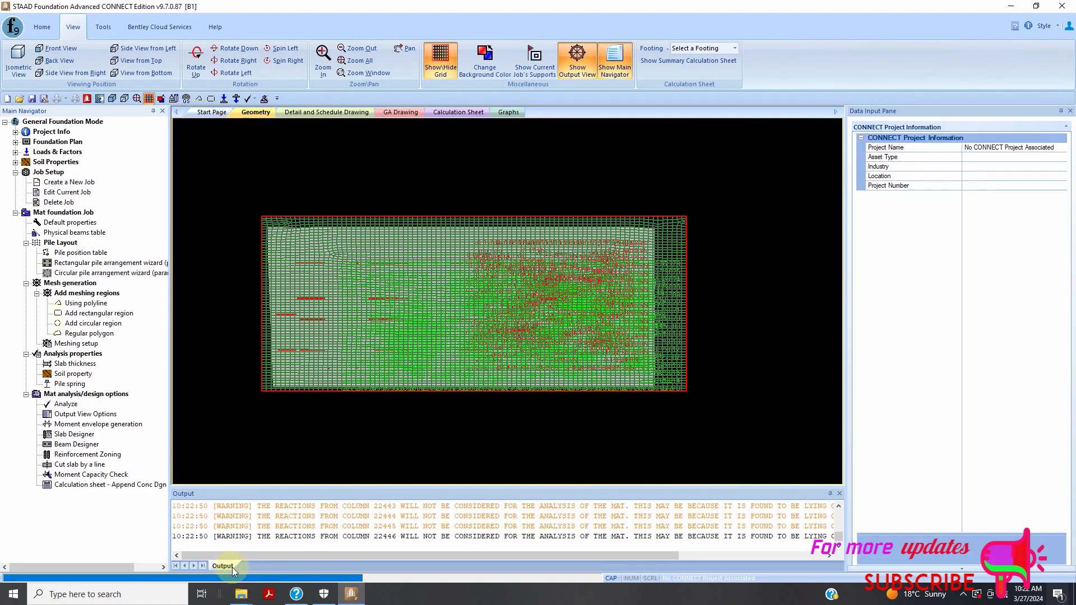
right_click(344, 524)
left_click(361, 530)
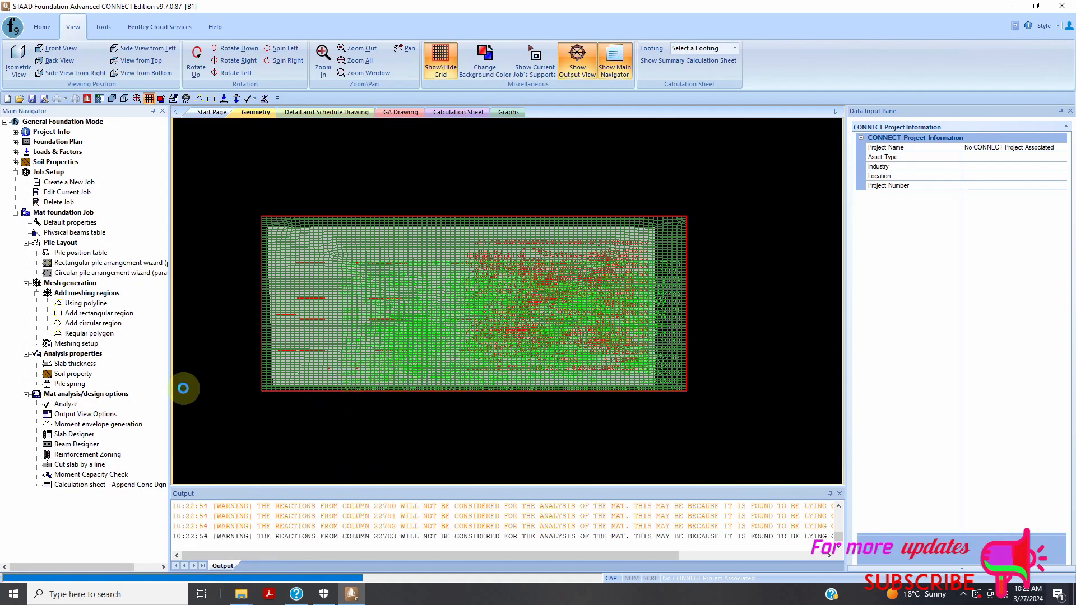
Step: Open the definition of a new rectangular meshing region and abort the running analysis
left_click(74, 373)
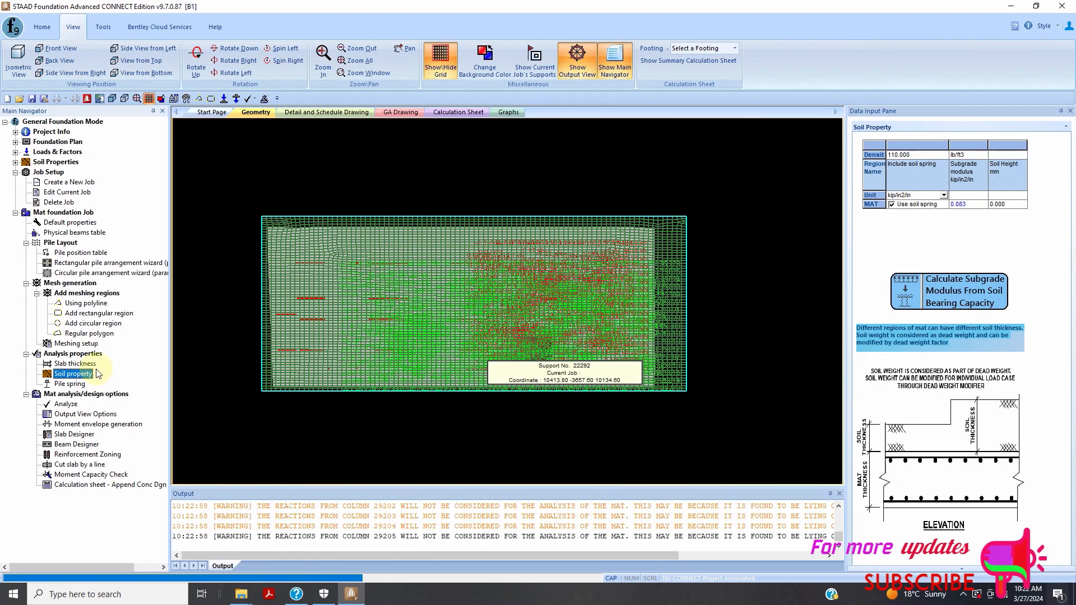
left_click(95, 314)
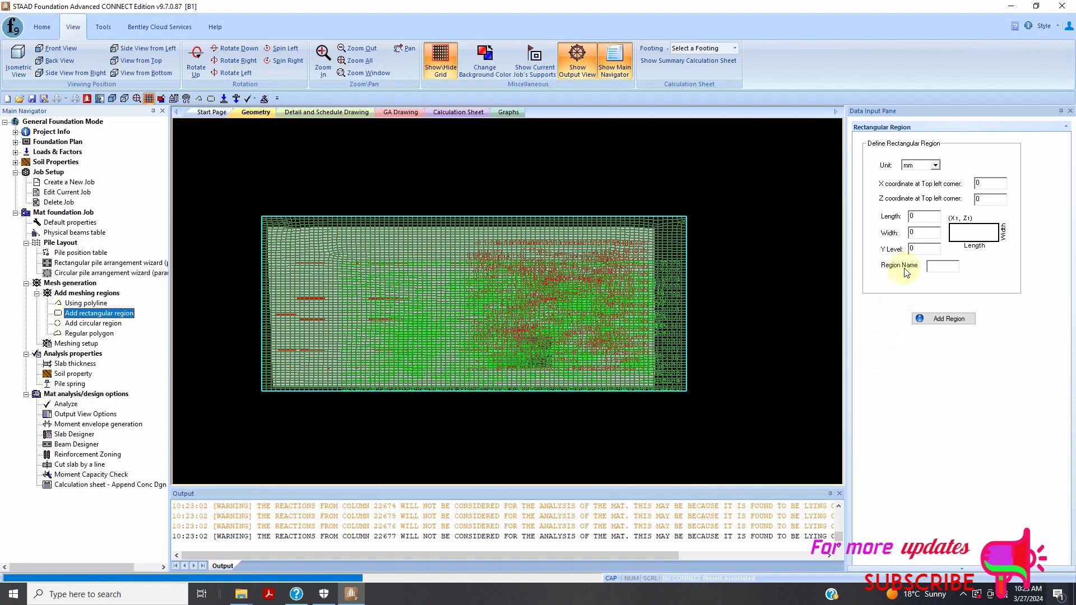
left_click(916, 217)
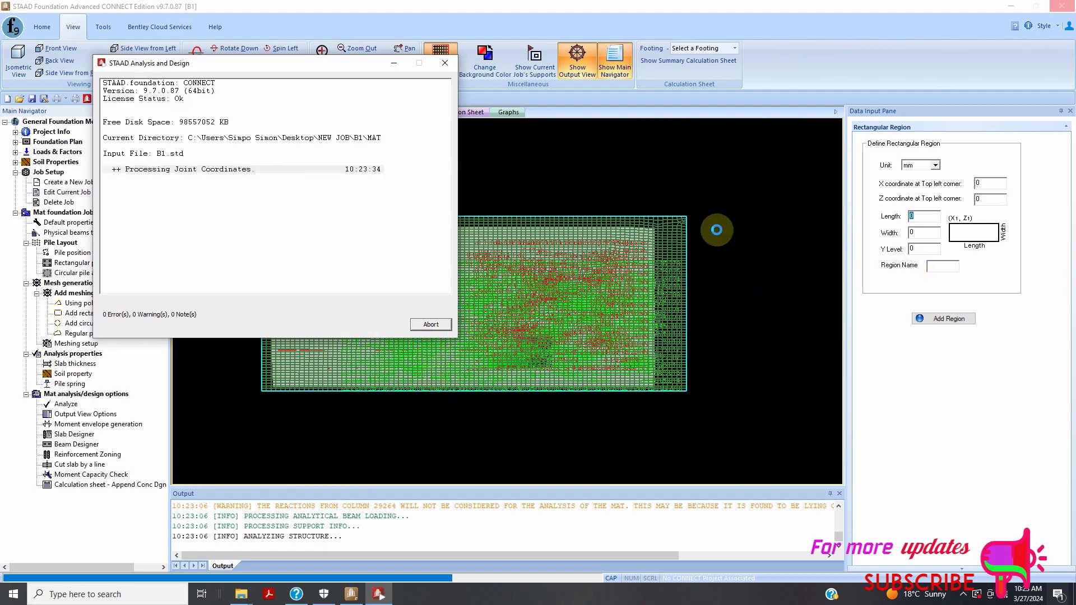
left_click(431, 325)
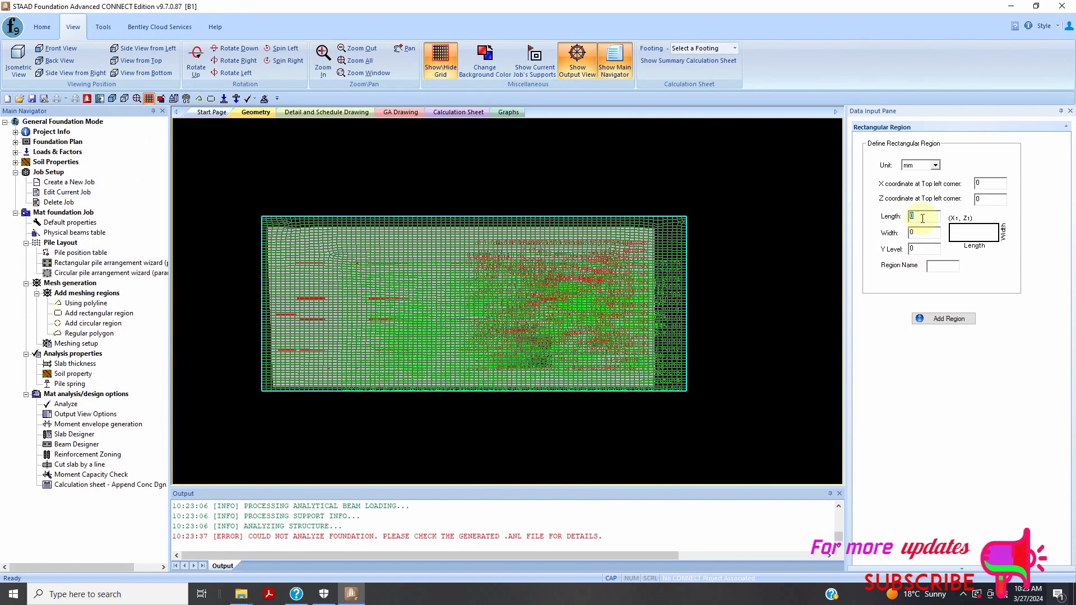
Step: Set the new rectangular region's length to 90, width to 67, and corner coordinates to X -20 and Z -15
type("90")
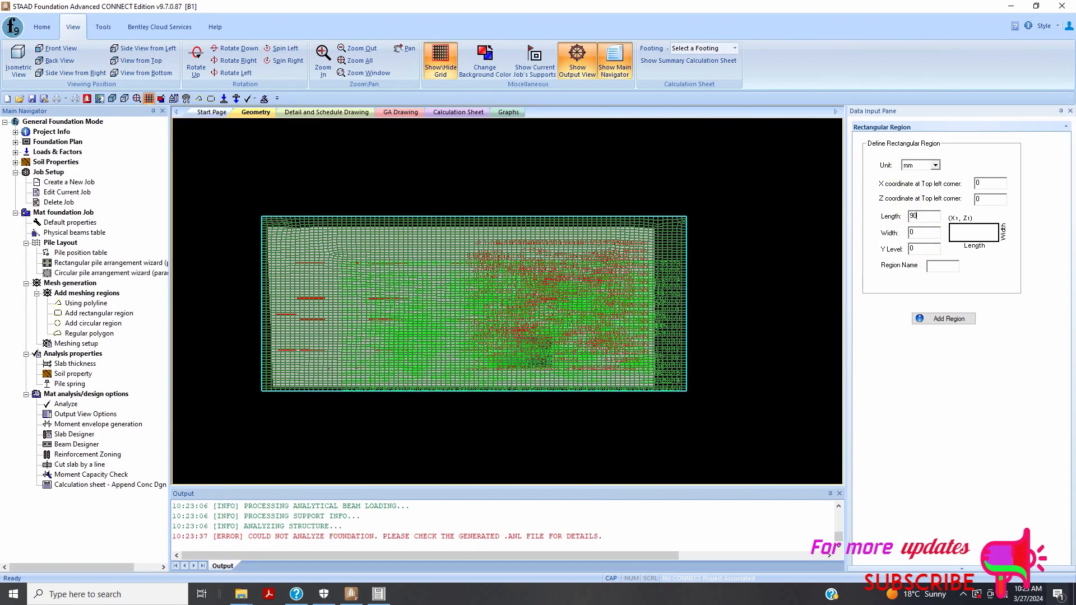
key("Tab")
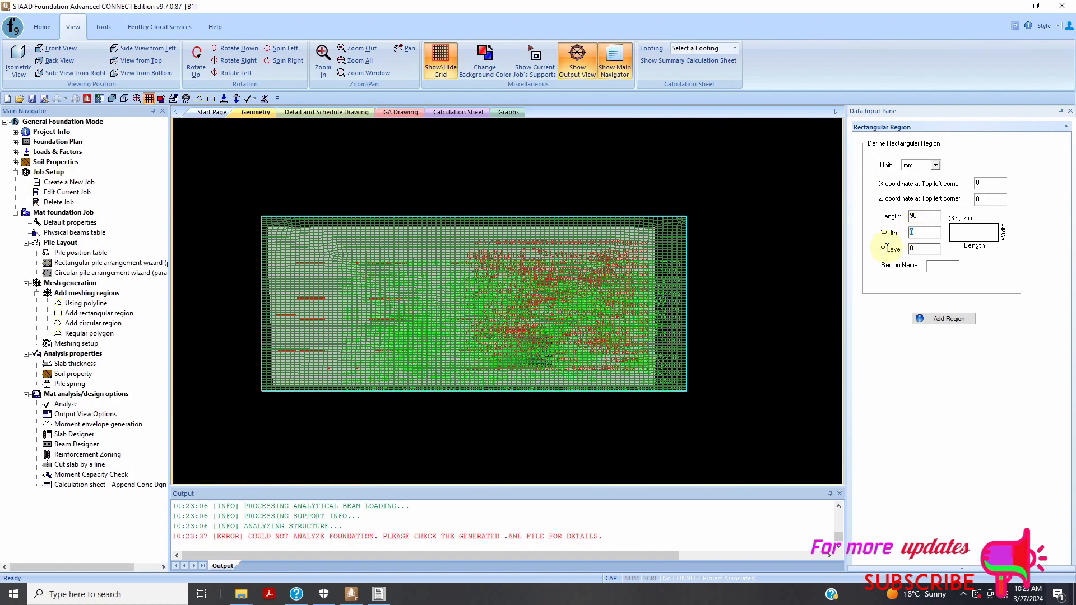
type("67")
double_click(989, 199)
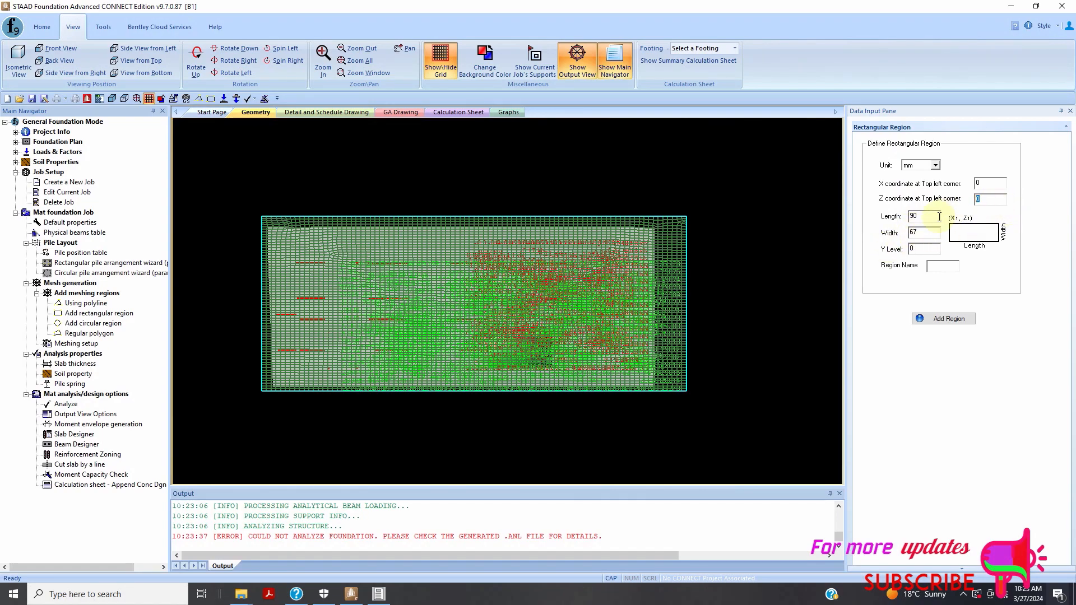
type("-15")
double_click(982, 183)
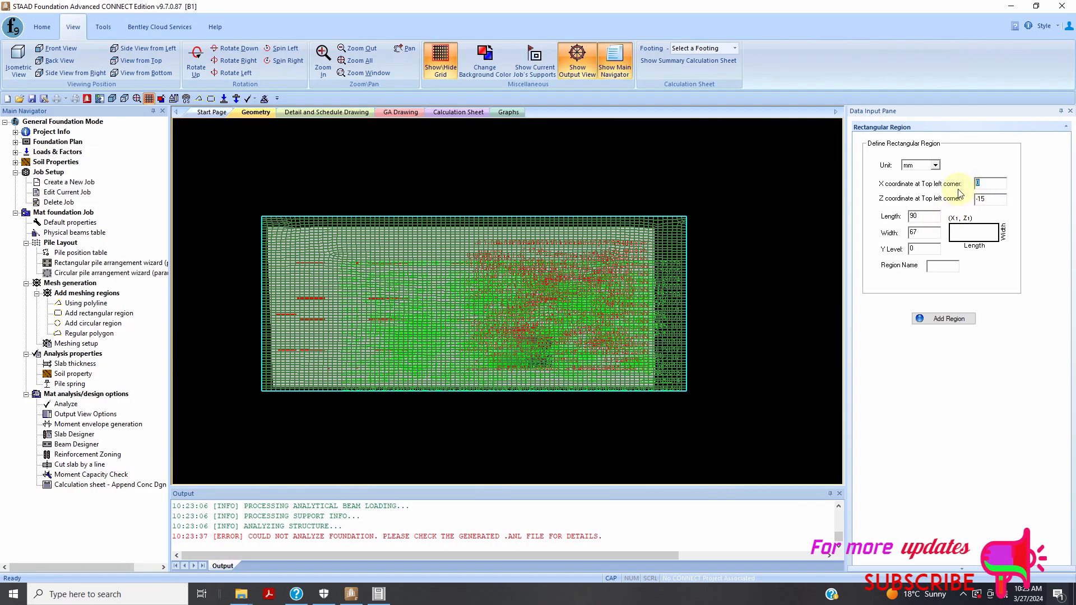
type("-20")
Step: Set the new region's Y level to -12 and its unit to ft
double_click(922, 248)
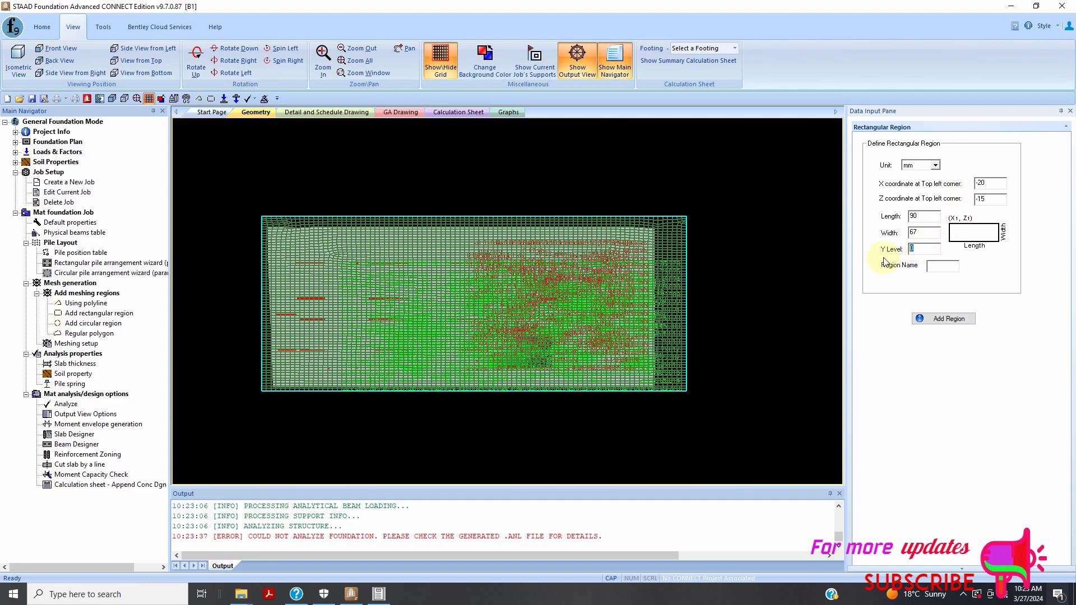
type("-12")
left_click(936, 164)
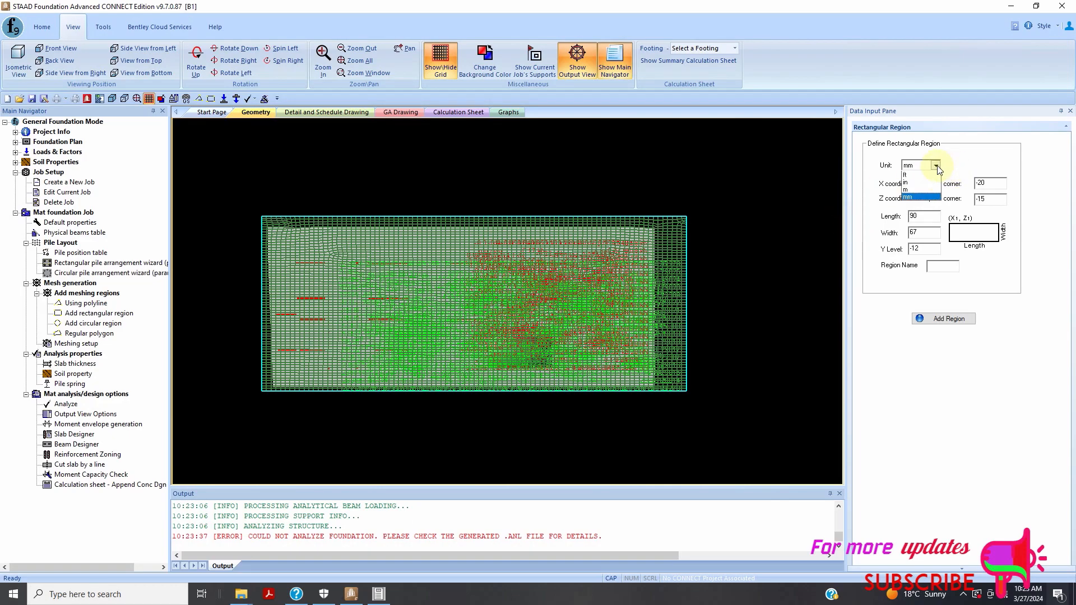
left_click(910, 190)
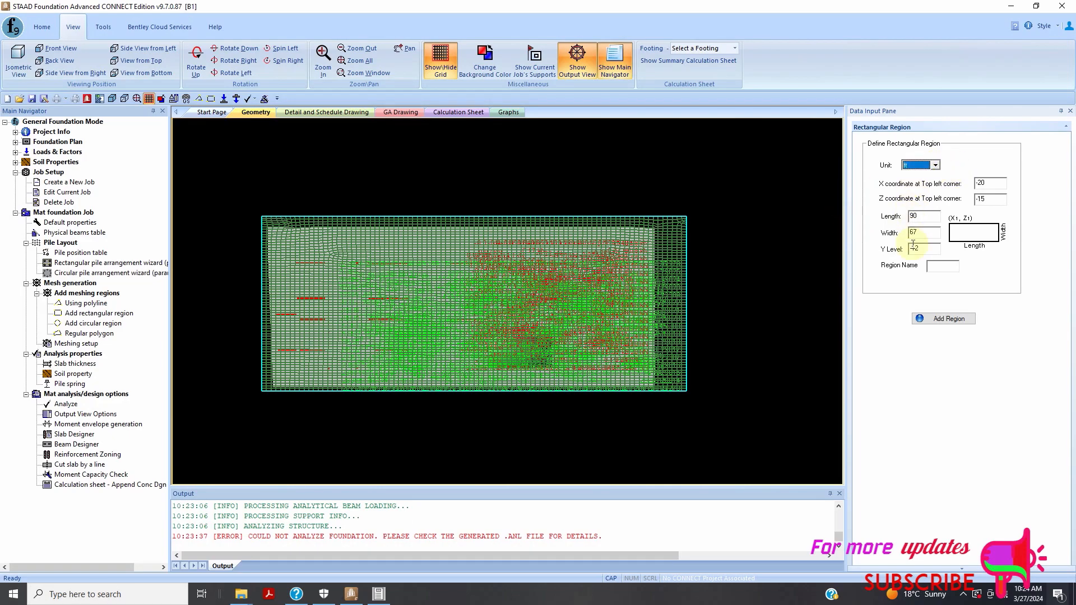
Step: Name the new rectangular region KMAT and add it to the model
left_click(927, 318)
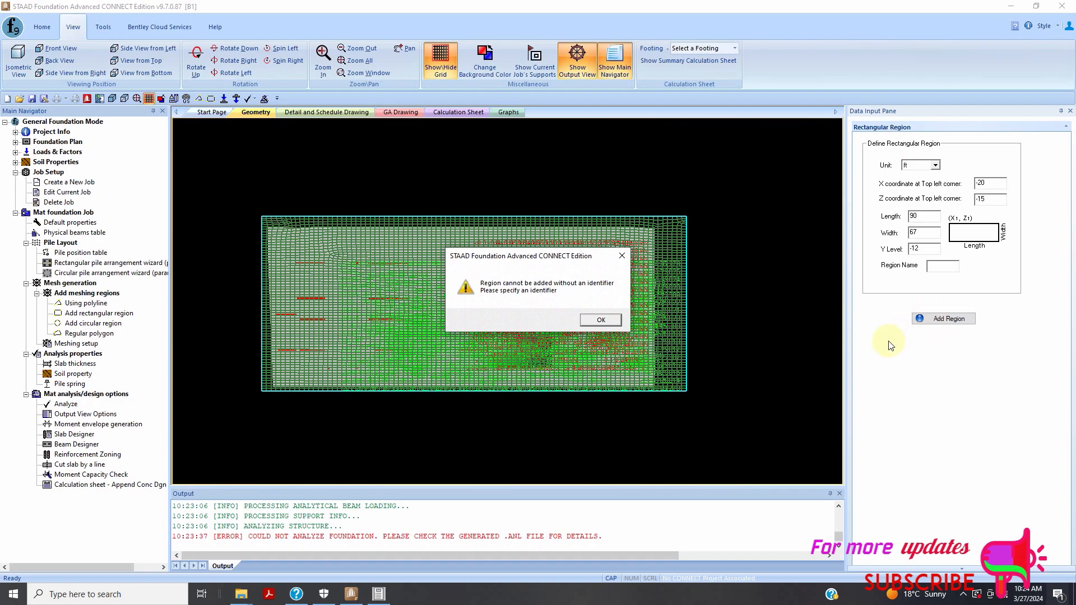
key("Return")
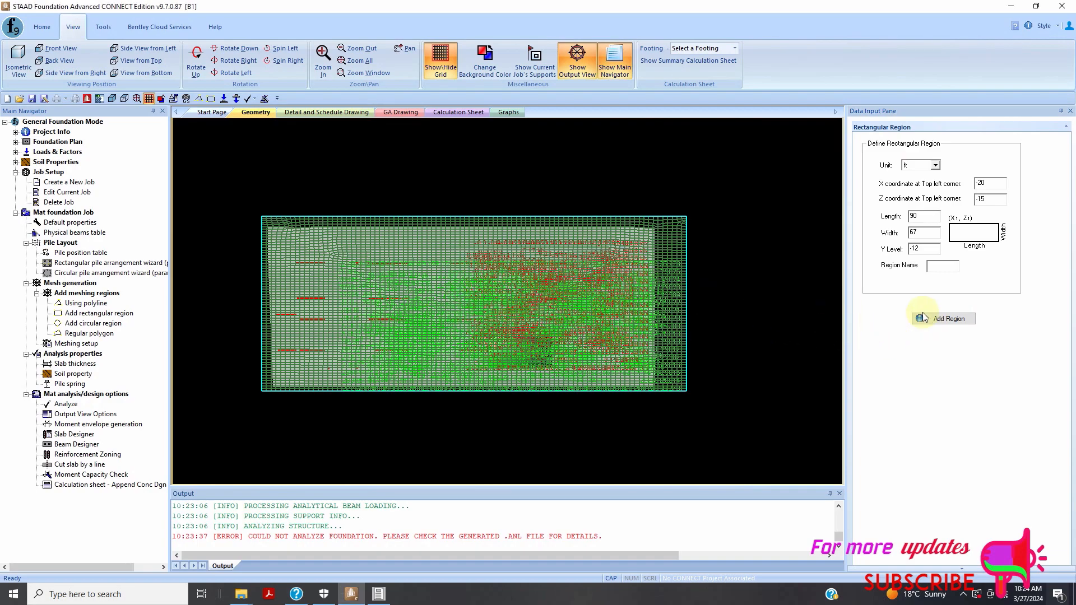
left_click(945, 266)
type("K")
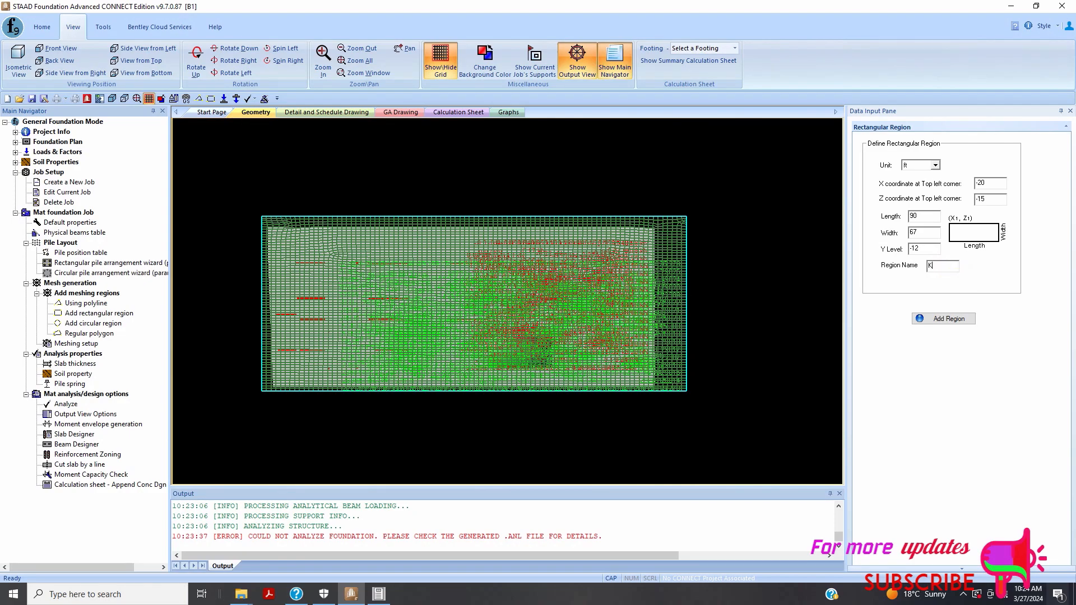
type("MAT")
left_click(945, 317)
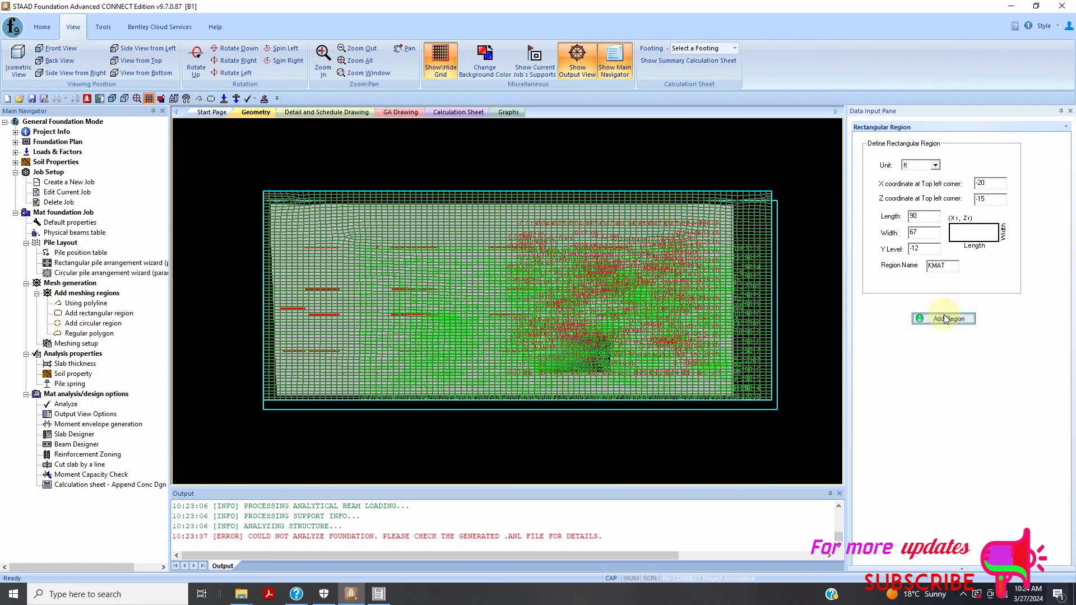
Step: Delete the old MAT region by its outline, accepting that its current mesh is invalidated
left_click(777, 397)
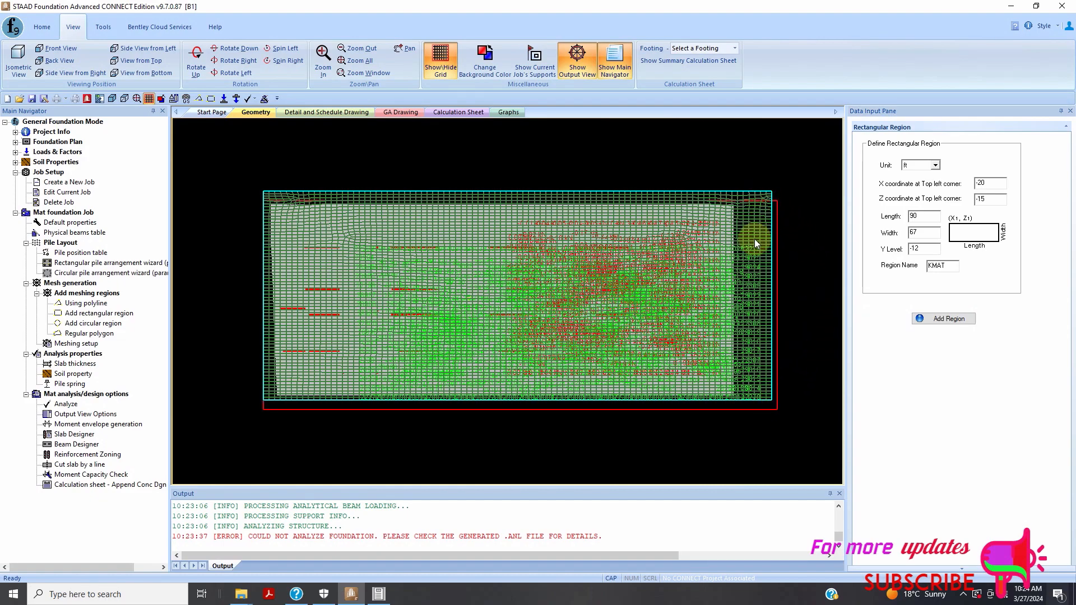
left_click(759, 403)
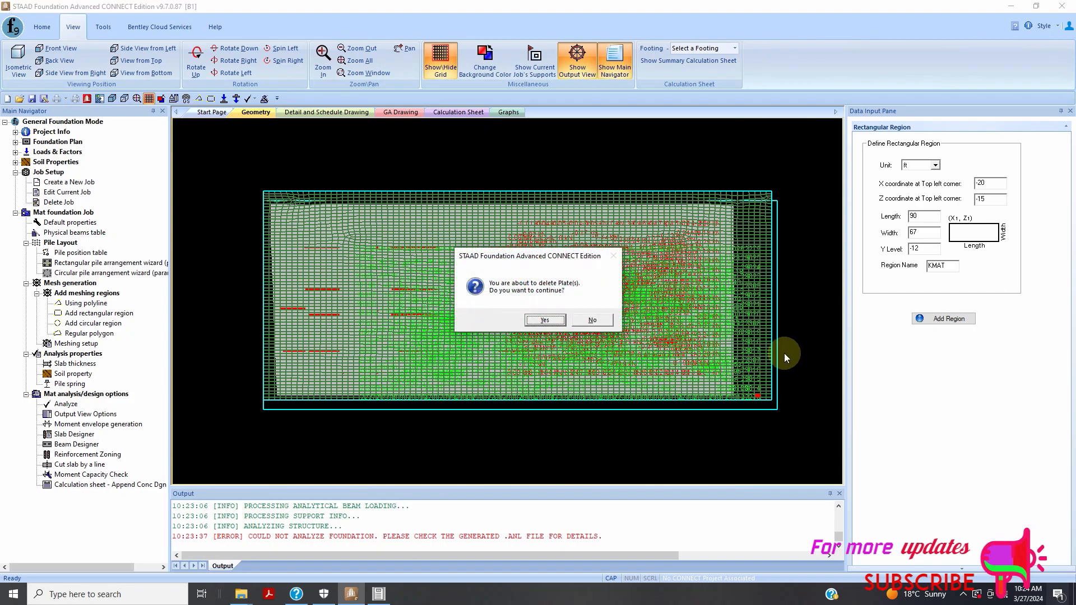
left_click(544, 321)
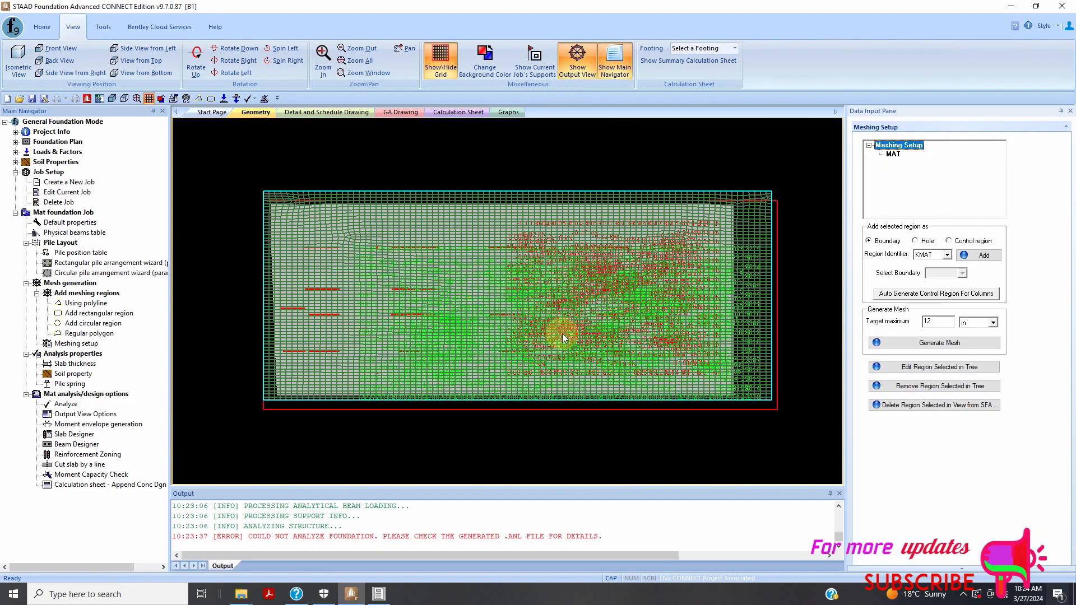
left_click(756, 193)
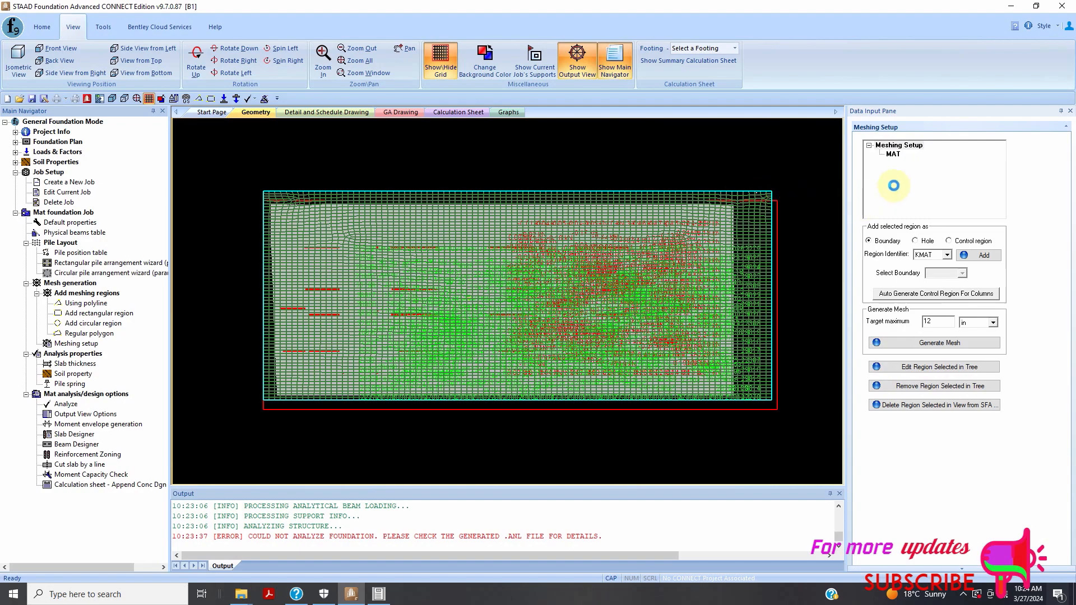
left_click(782, 199)
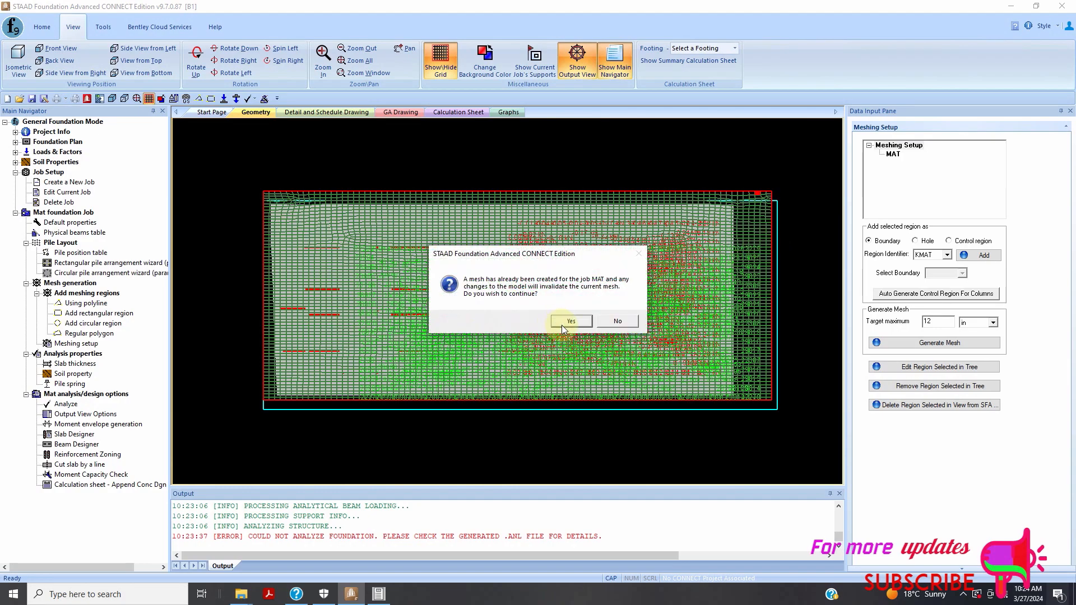
left_click(571, 321)
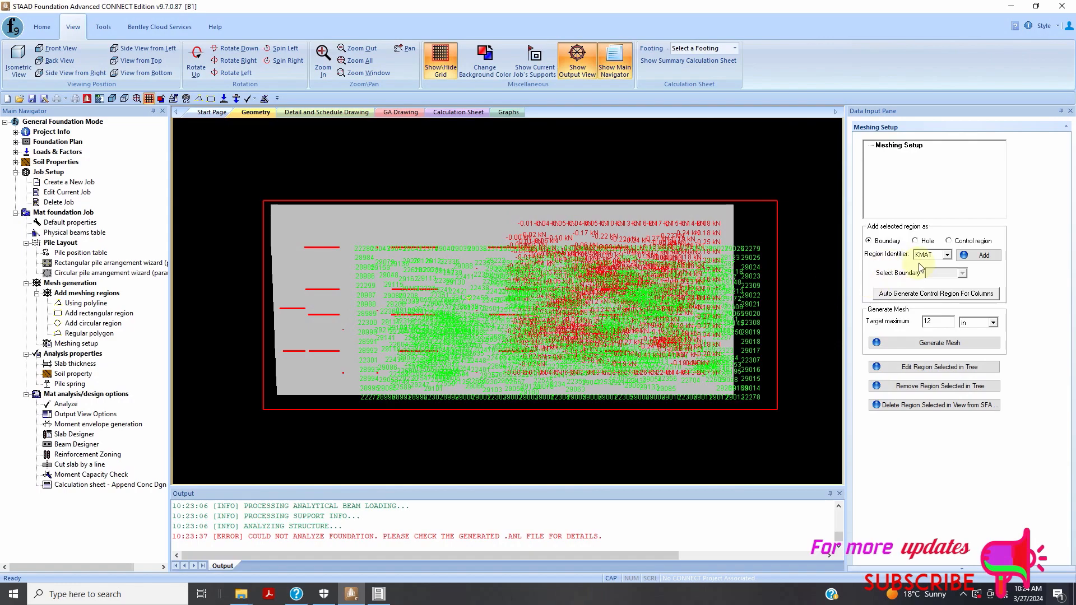
Step: Add the KMAT region as a meshing boundary and generate a quadrilateral mesh for it
left_click(981, 255)
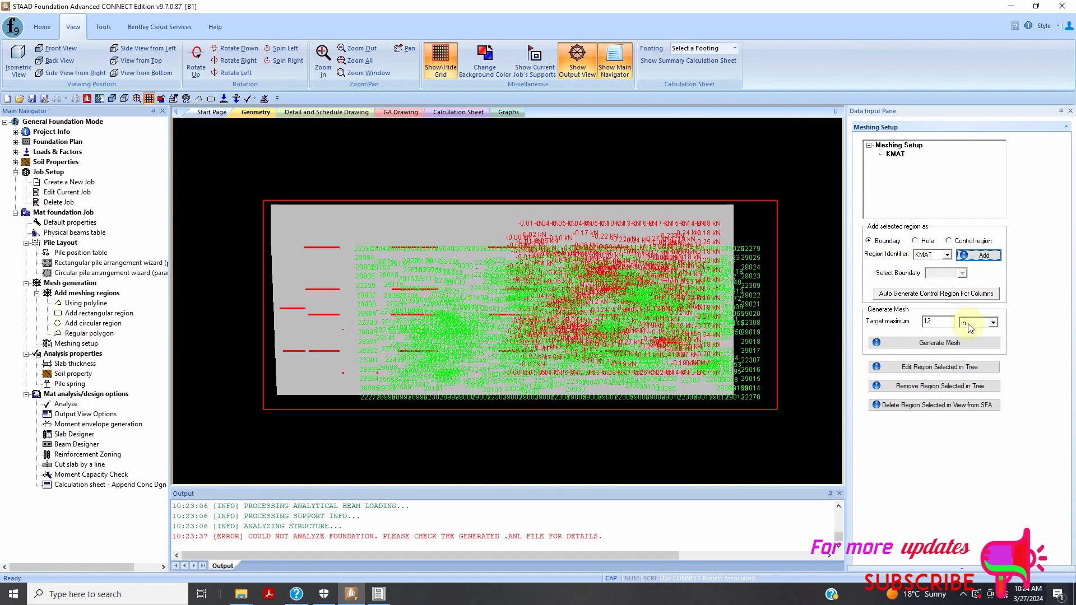
left_click(894, 154)
left_click(931, 342)
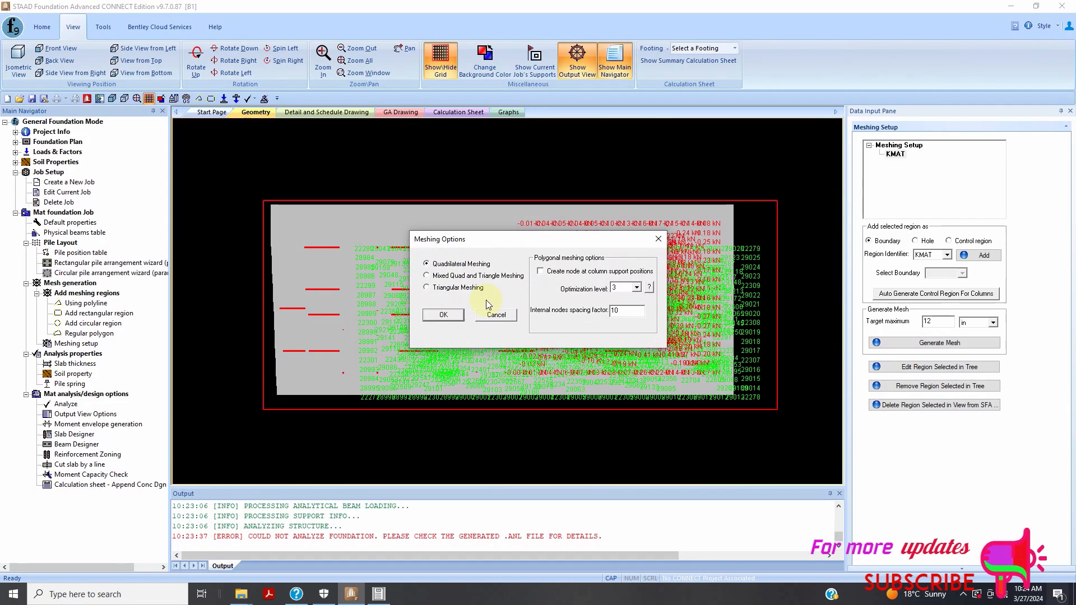
left_click(443, 315)
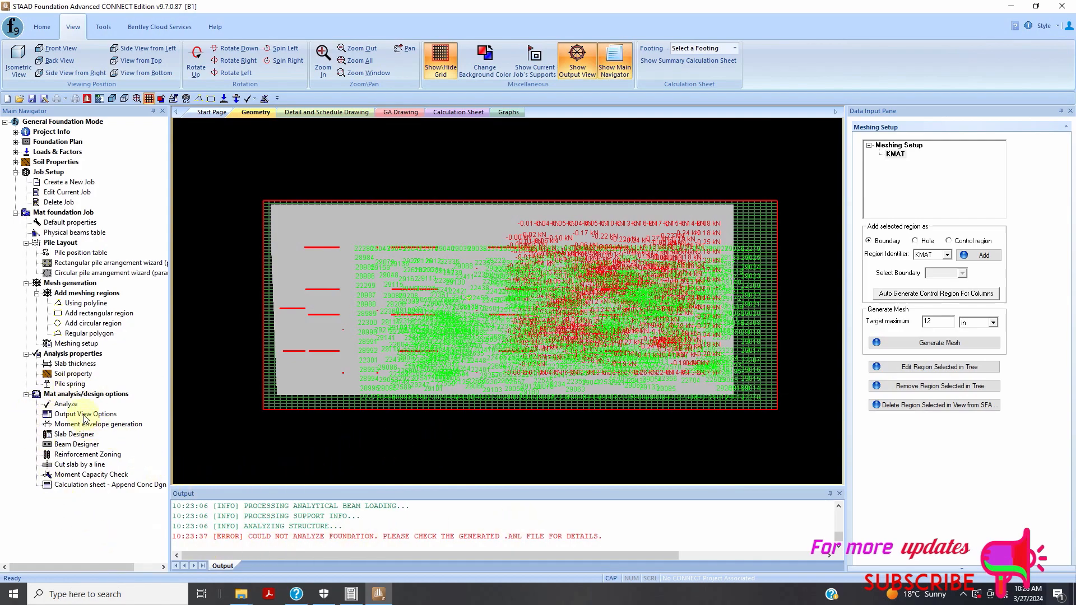
Step: Calculate the subgrade modulus from the soil bearing capacity and assign it to the KMAT region's soil property
left_click(75, 364)
left_click(78, 373)
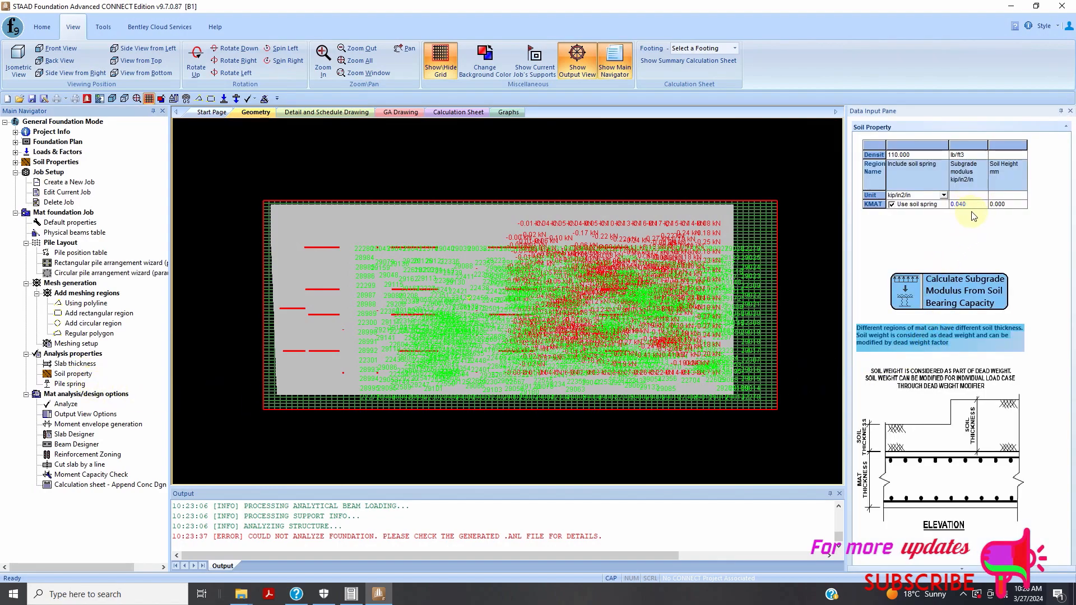
left_click(952, 290)
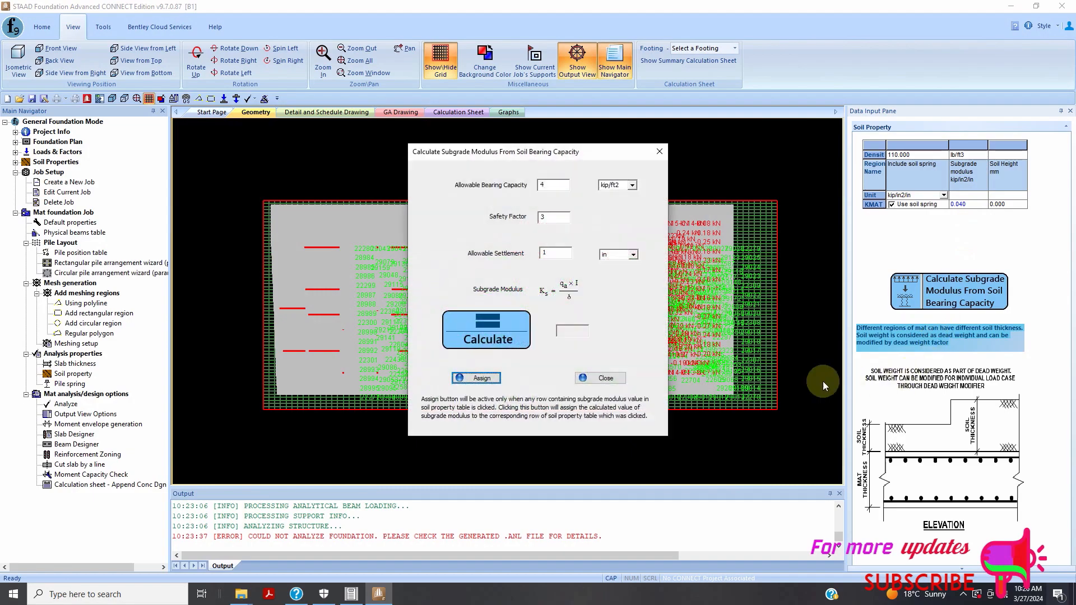
left_click(488, 333)
left_click(481, 378)
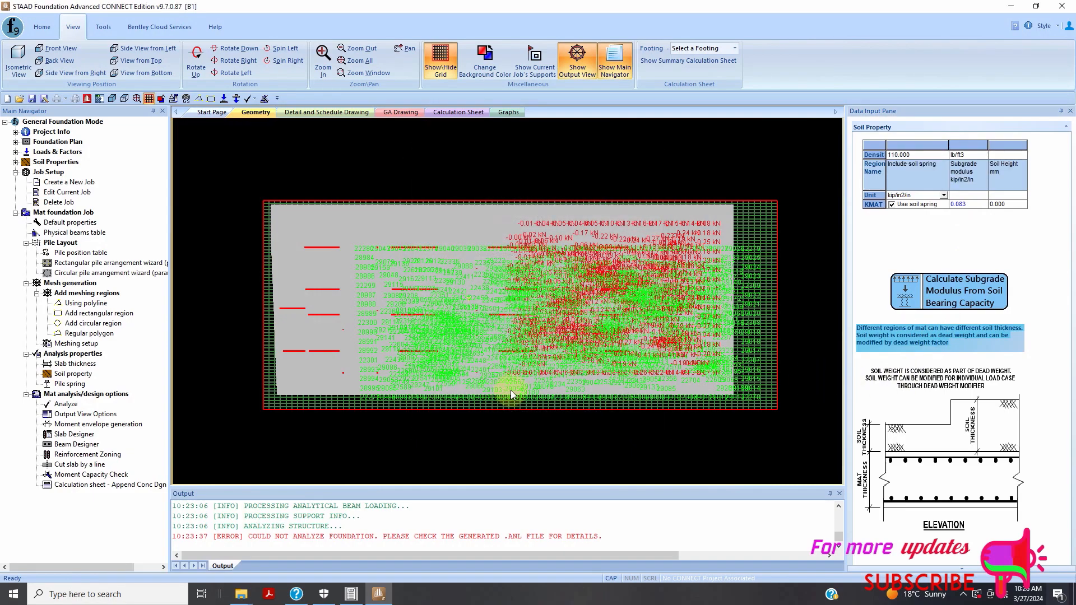
Step: Run the mat foundation analysis, saving the modified data to the existing file first
left_click(94, 413)
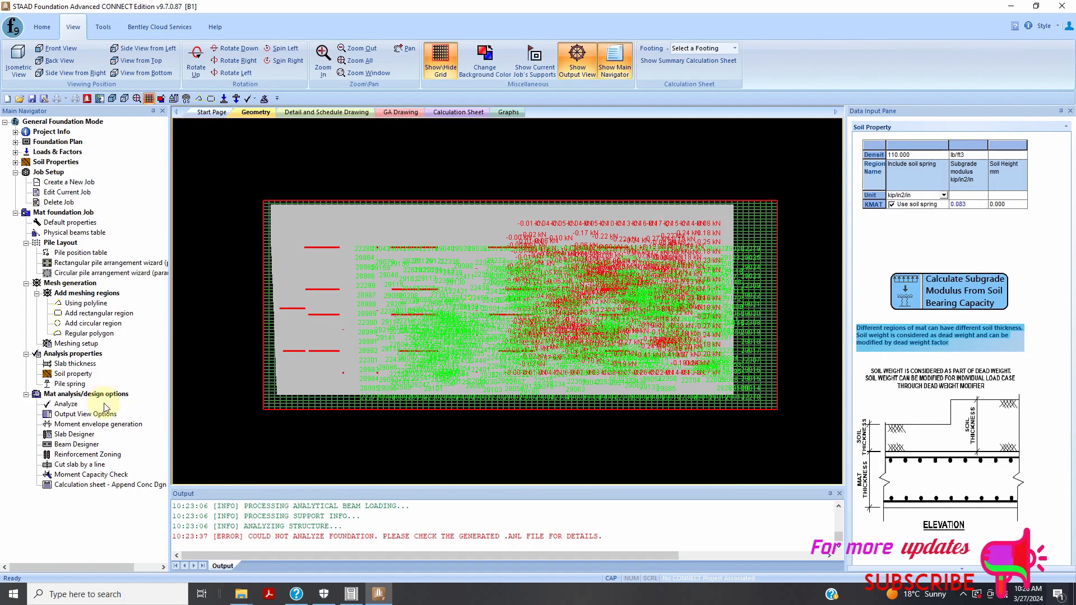
left_click(70, 404)
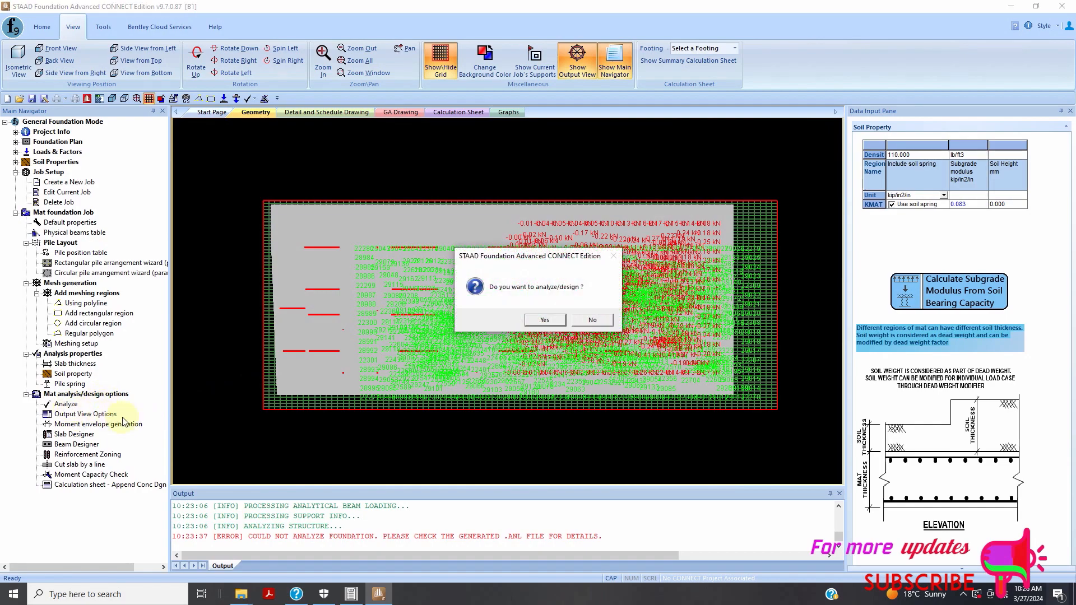
left_click(532, 320)
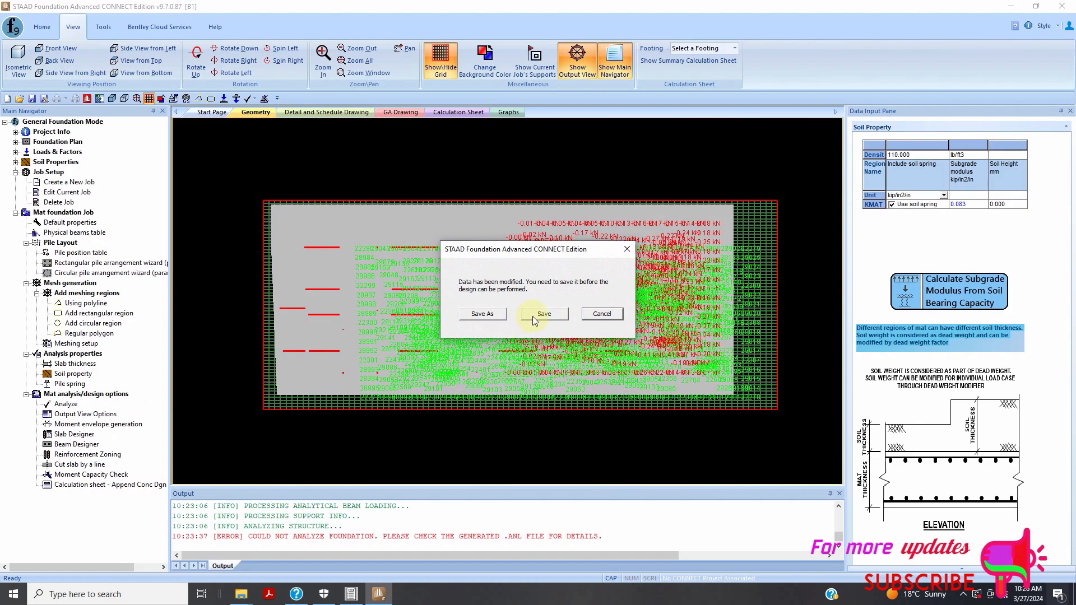
left_click(533, 318)
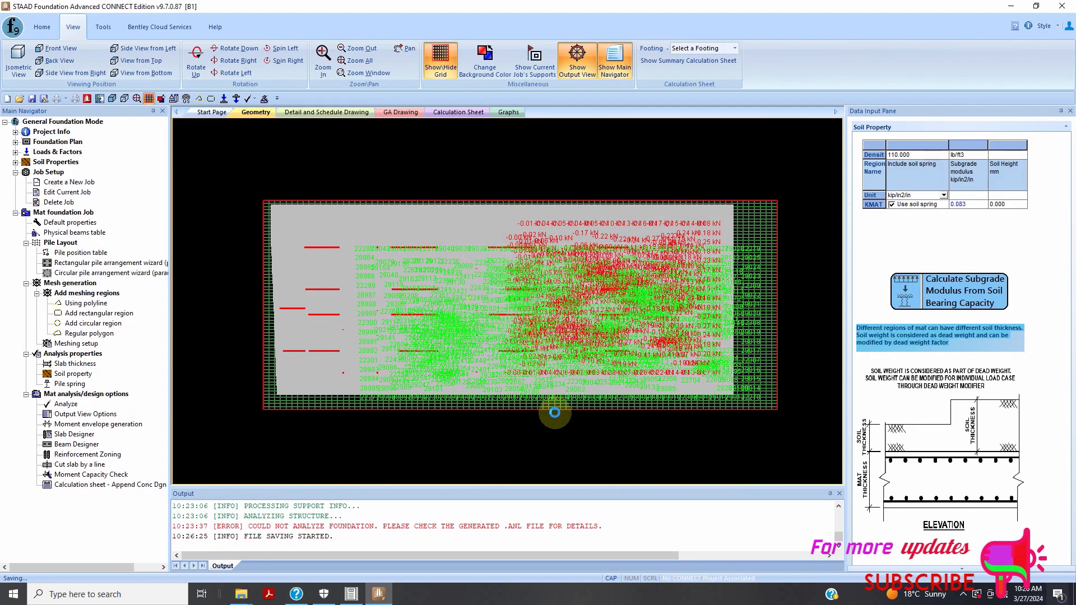
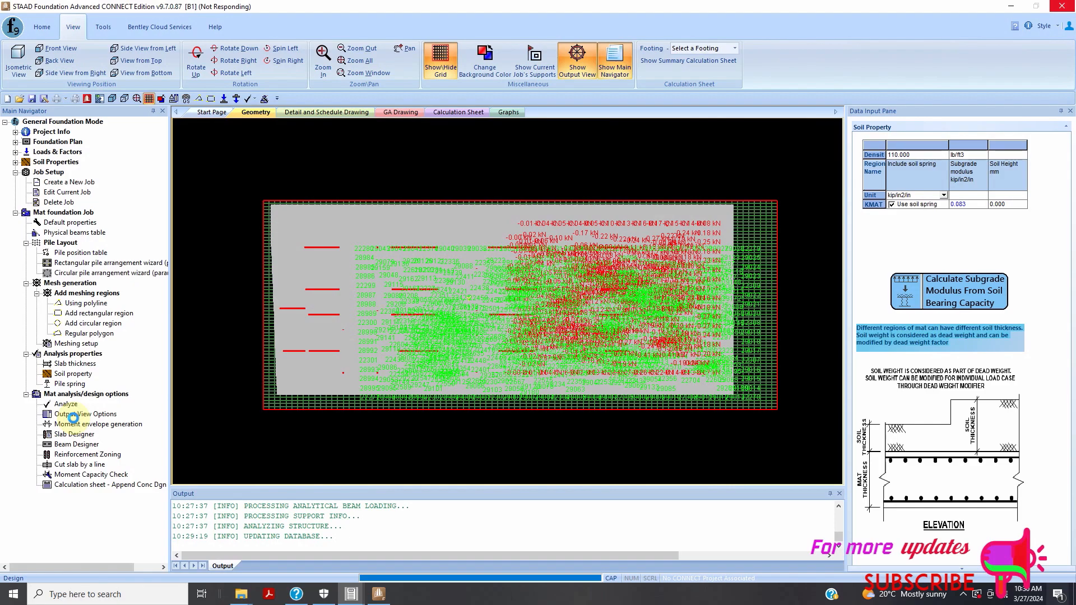
Step: Examine the mat calculation sheet, including the overturning and sliding checks, contact area summary and plate stress summary
left_click(73, 416)
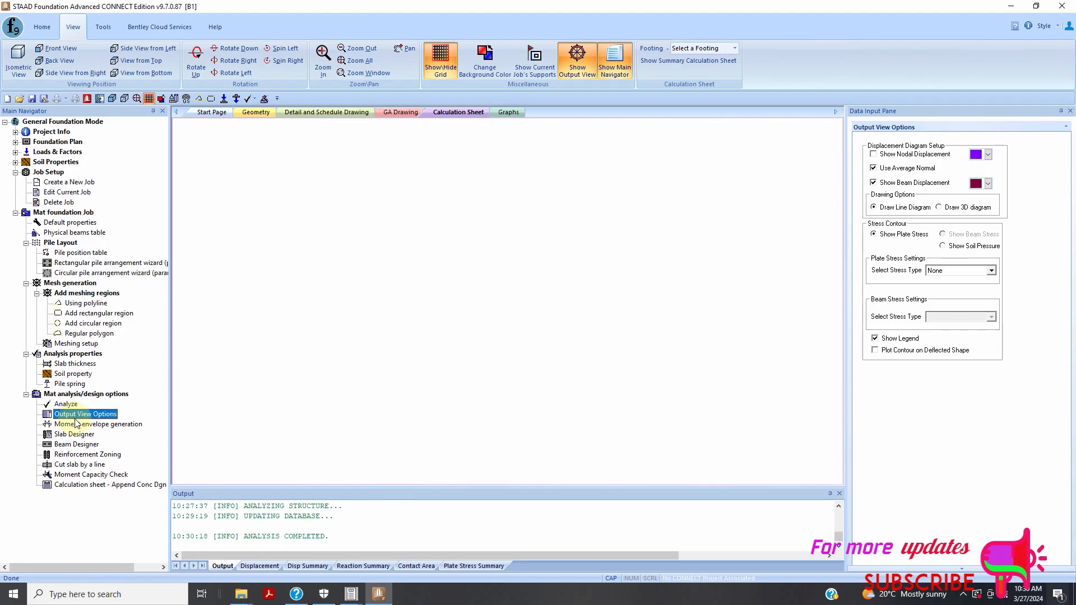
scroll(482, 376, "down", 15)
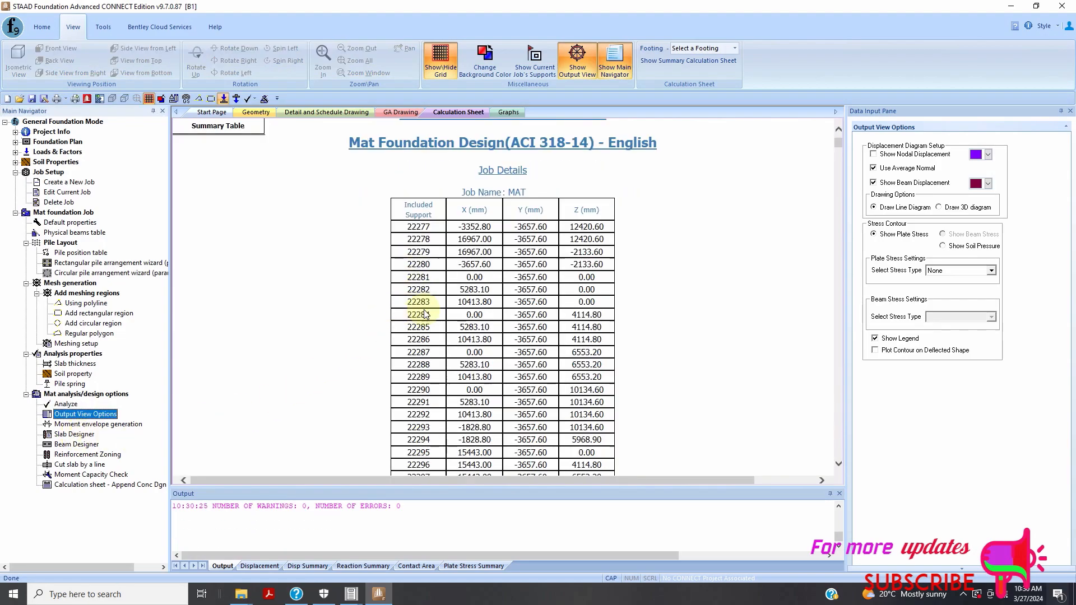
scroll(500, 385, "down", 8)
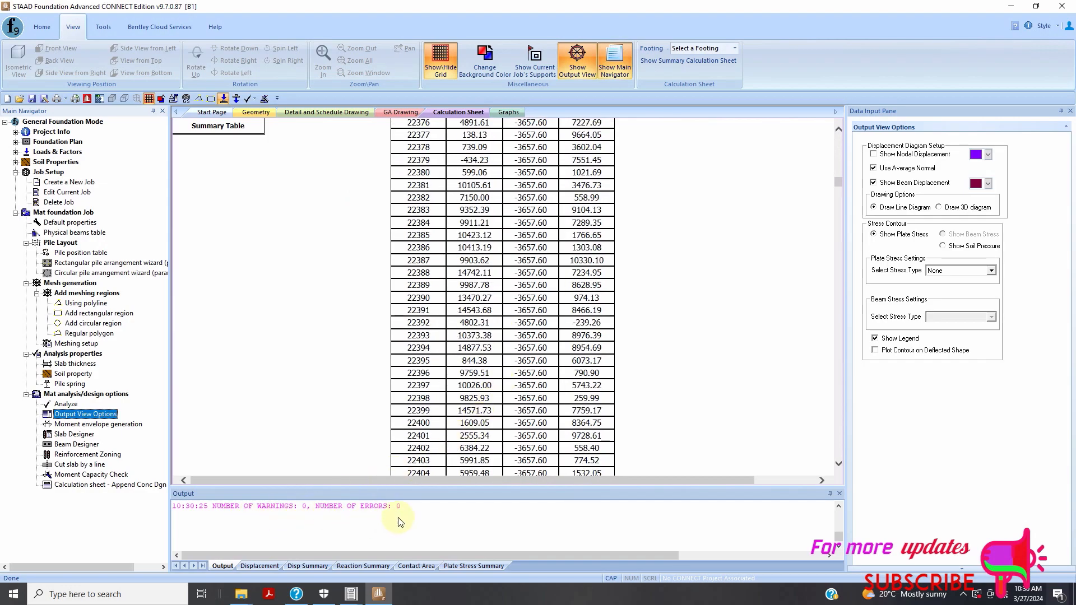
scroll(549, 426, "down", 13)
left_click_drag(838, 197, 816, 462)
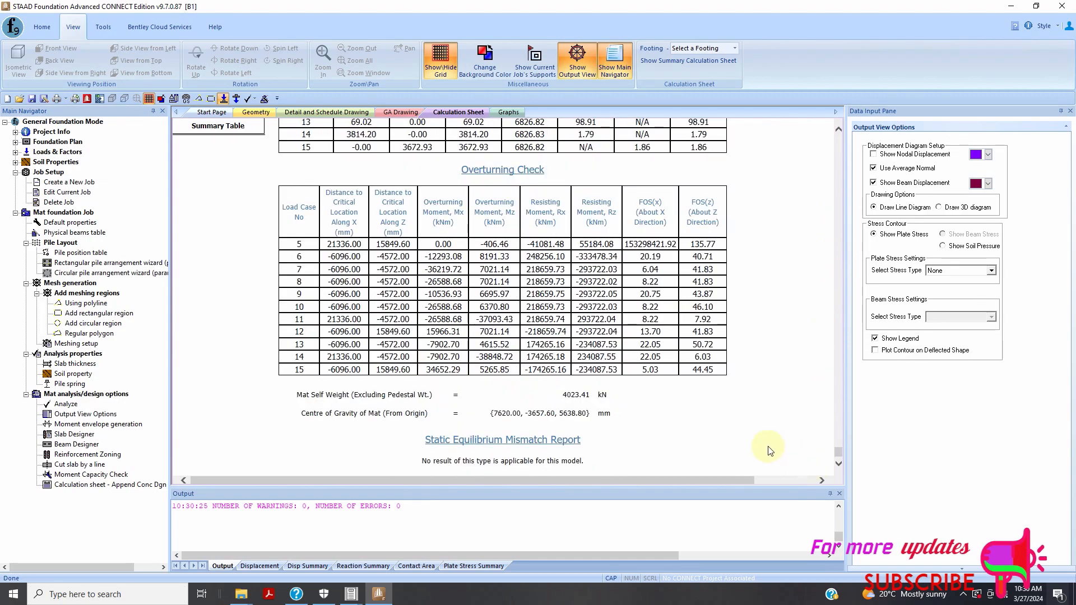
scroll(661, 416, "up", 7)
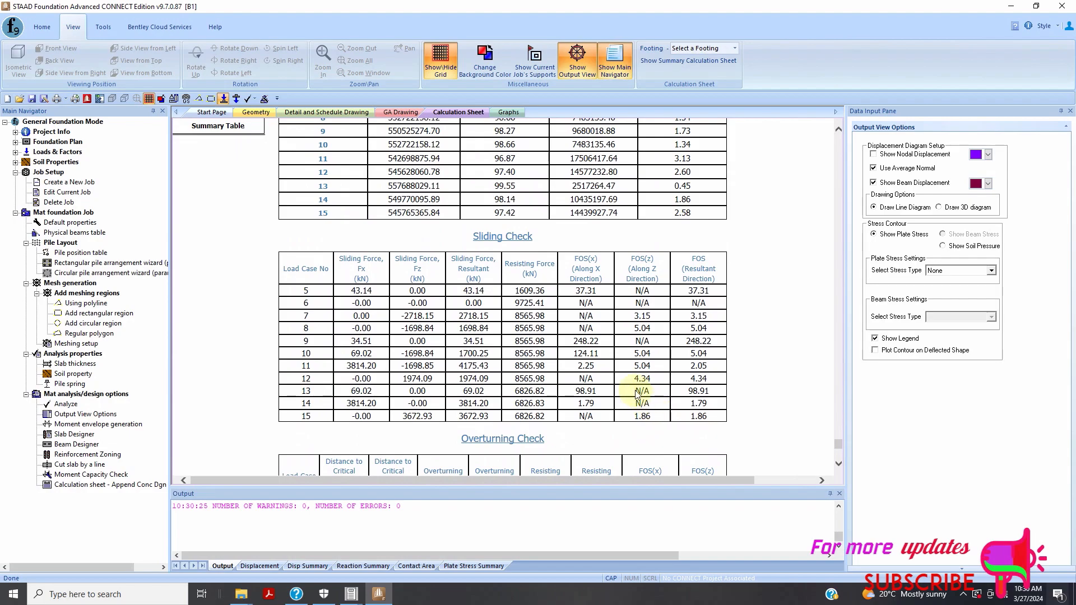
scroll(634, 393, "down", 6)
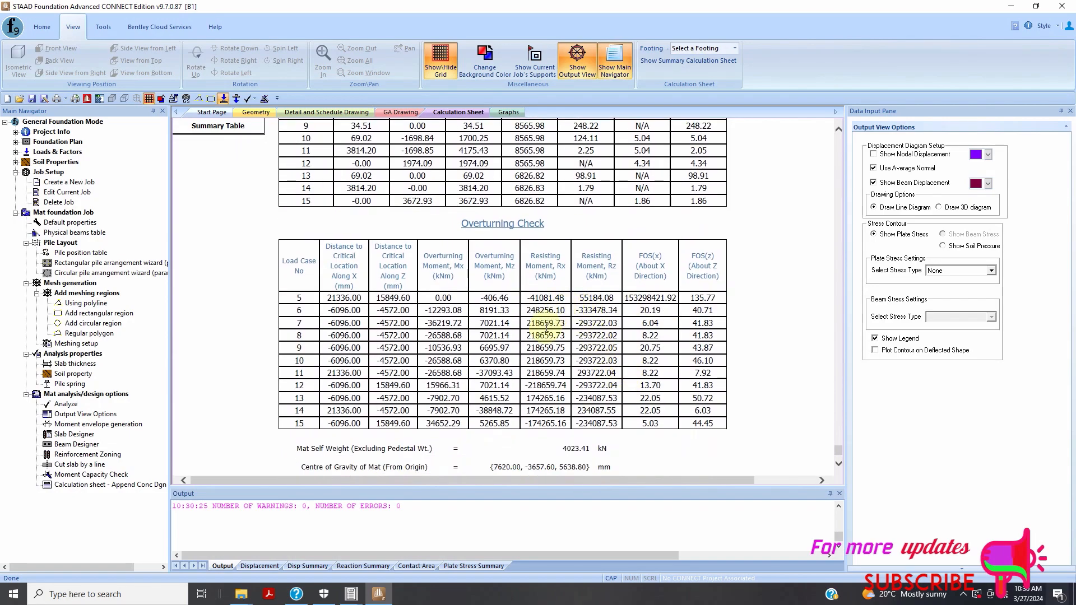
scroll(478, 343, "up", 10)
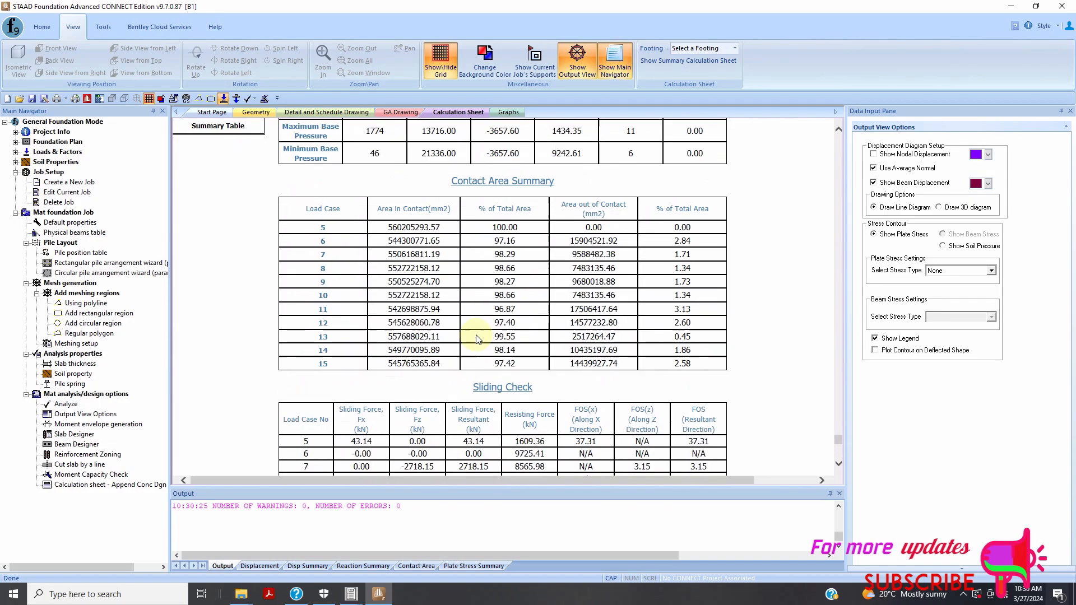
scroll(482, 339, "up", 4)
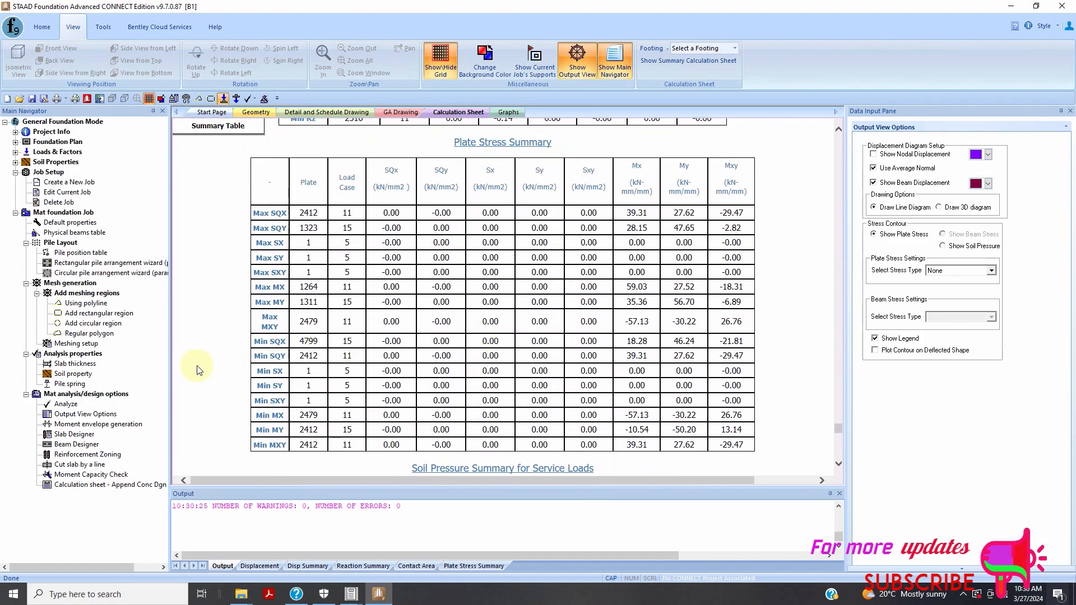
Step: In the Slab Designer, set the slab minimum bar size to 4 and maximum to 6, and consider Wood and Armer moments
left_click(75, 435)
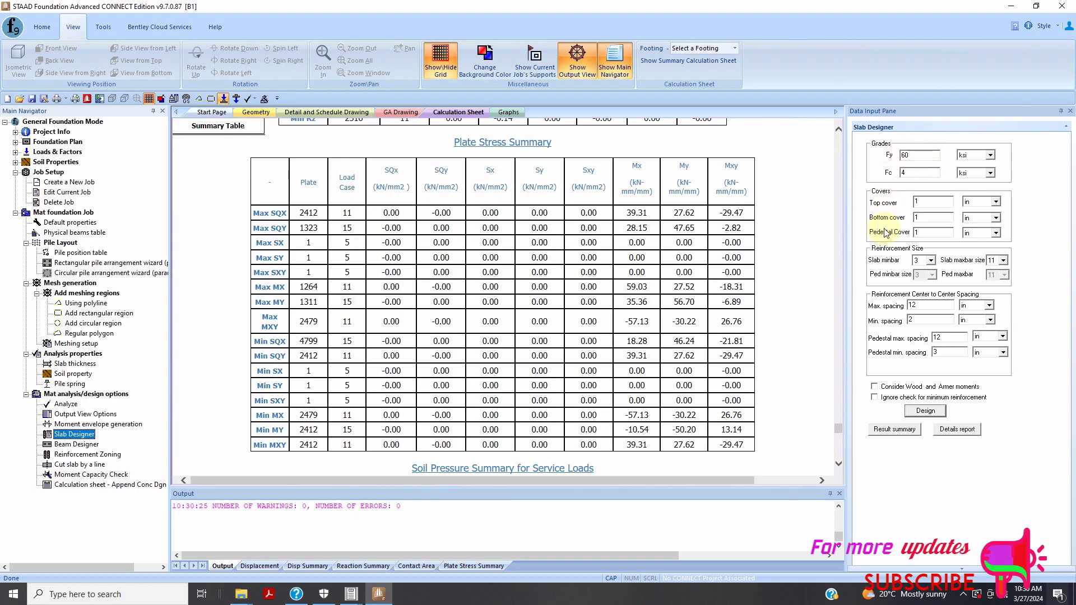
left_click(931, 260)
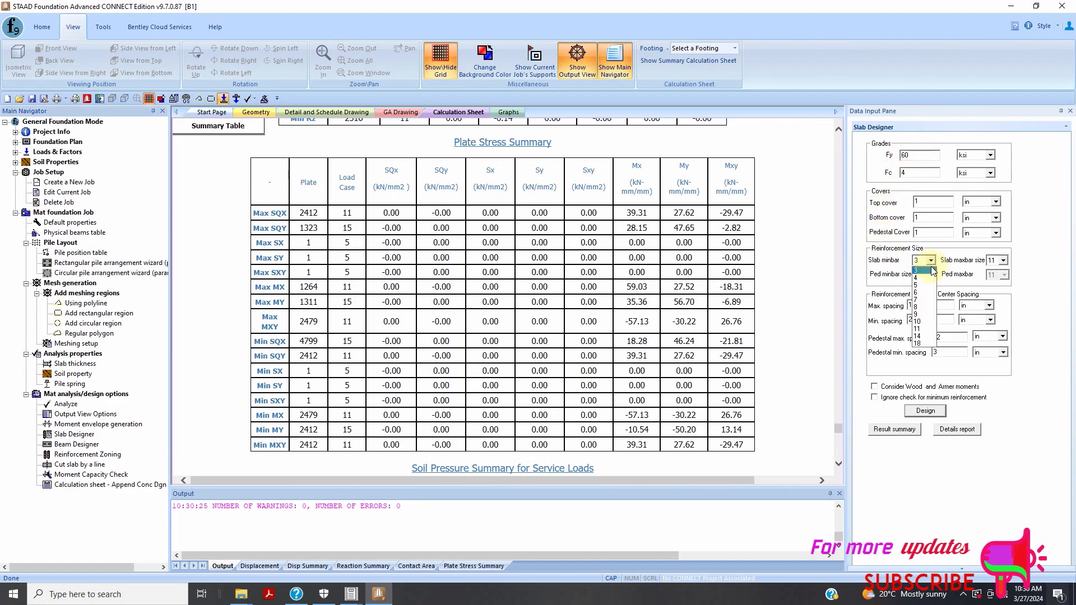
left_click(933, 278)
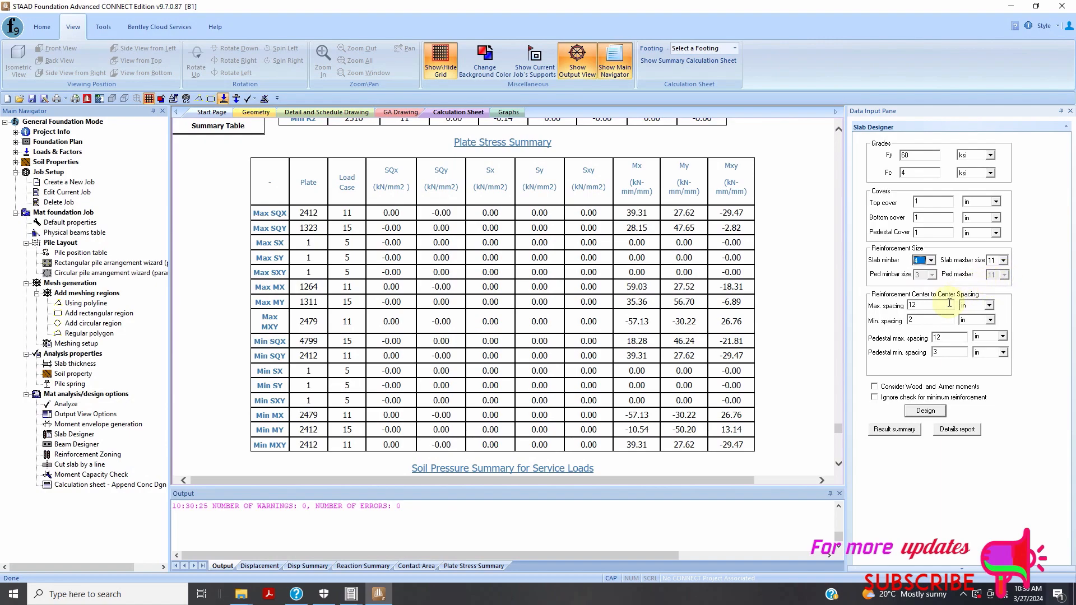
left_click(1002, 260)
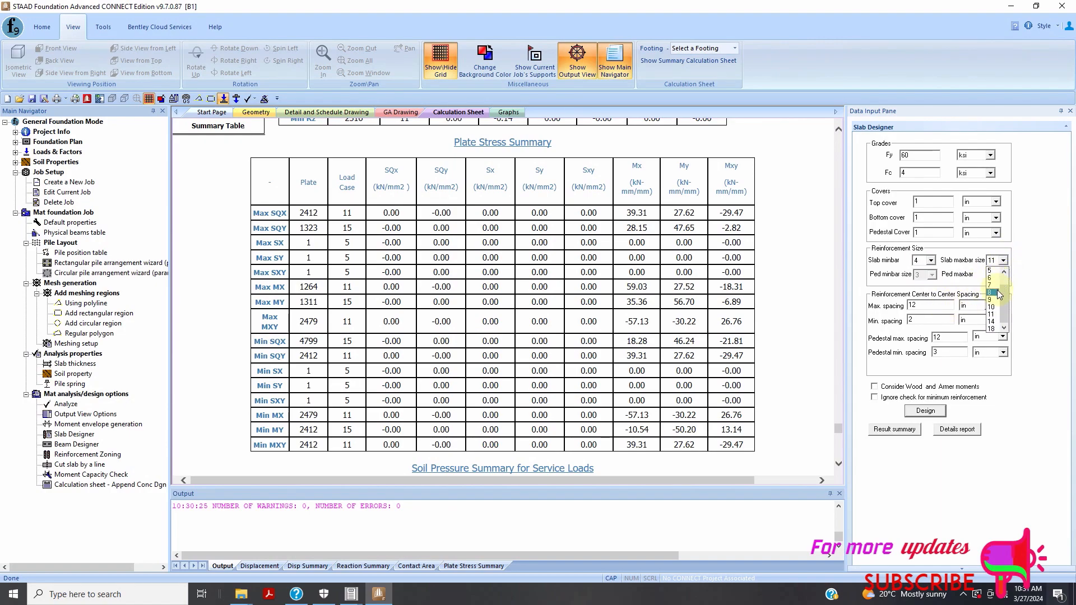
left_click(995, 278)
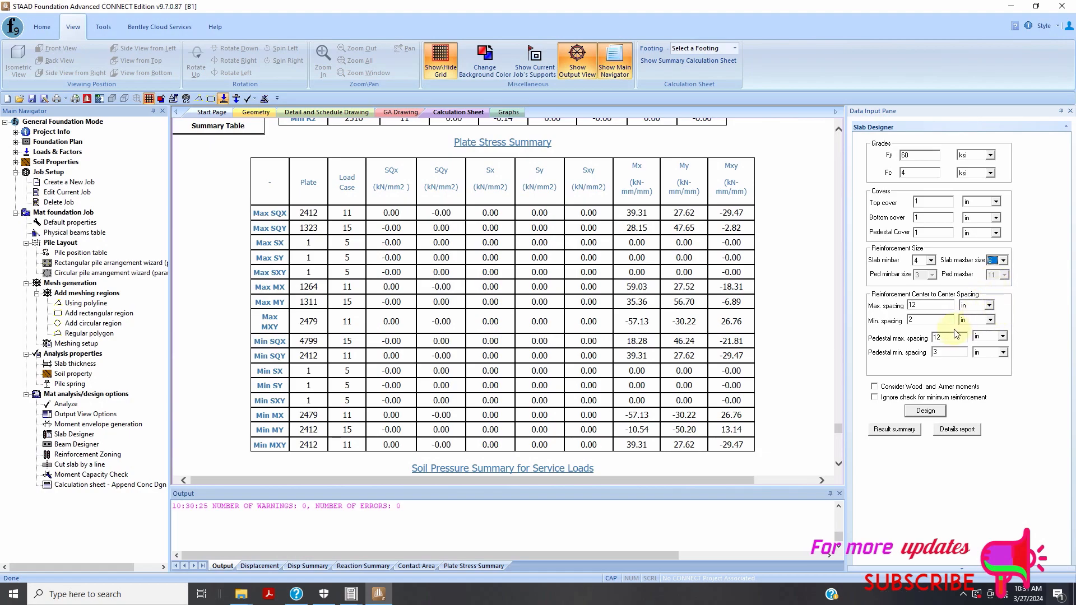
left_click(874, 387)
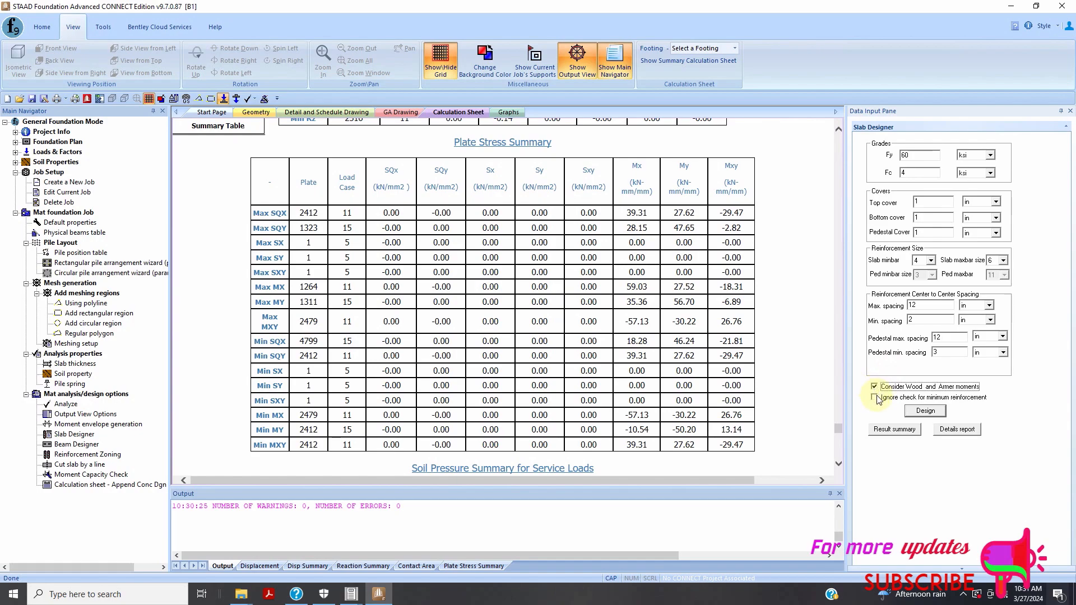
Step: Ignore the check for minimum reinforcement and try to design the slab
left_click(875, 398)
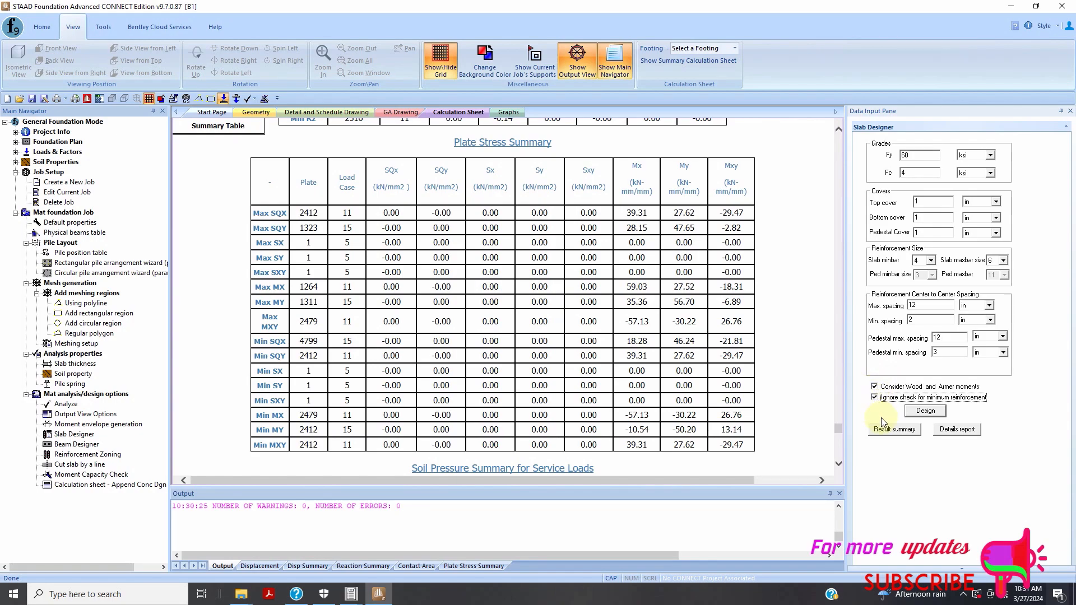
left_click(925, 413)
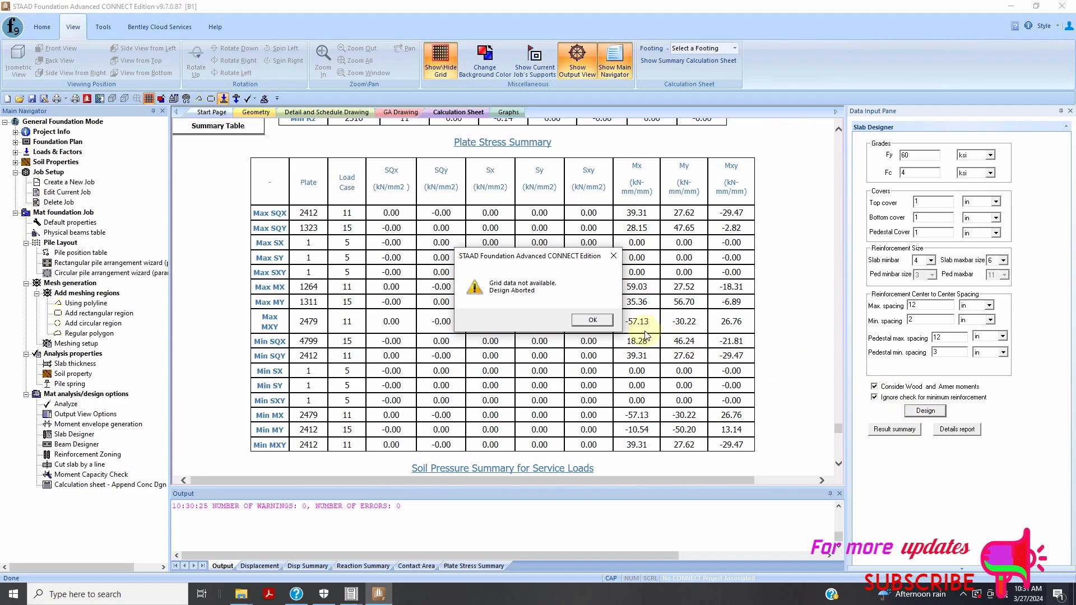
left_click(594, 318)
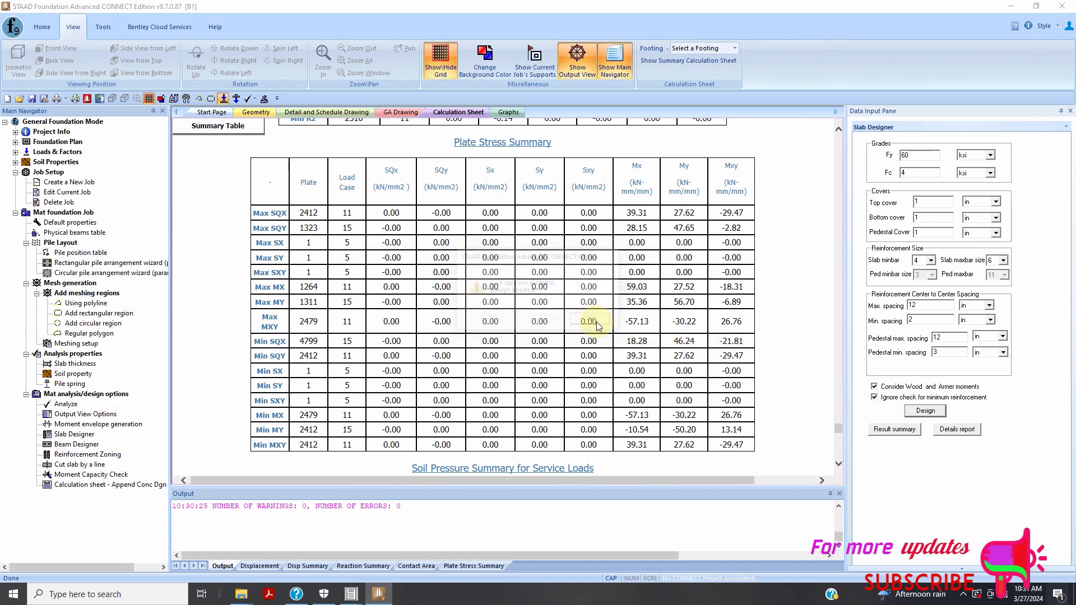
left_click(593, 320)
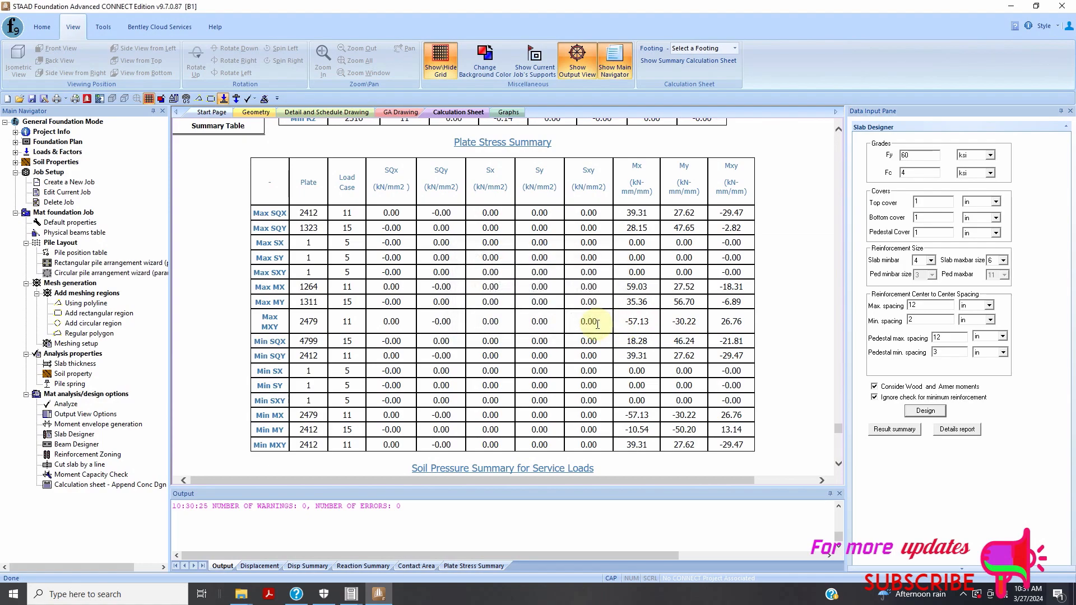
Step: Generate the KMAT moment envelope, trying global Z before settling on global X as longitudinal axis with the aspect ratio maintained
left_click(83, 429)
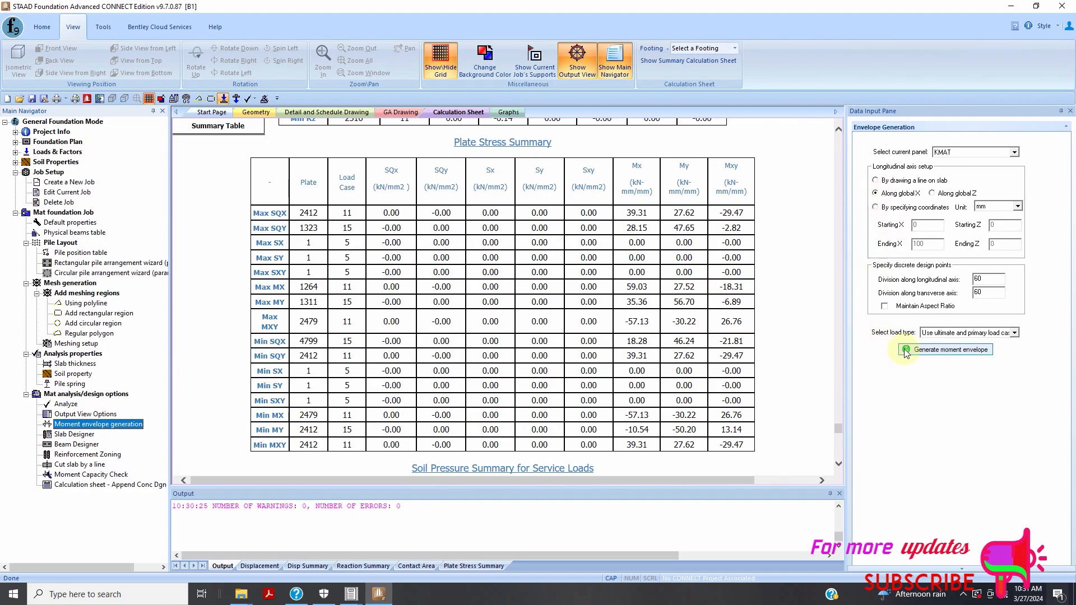
left_click(930, 354)
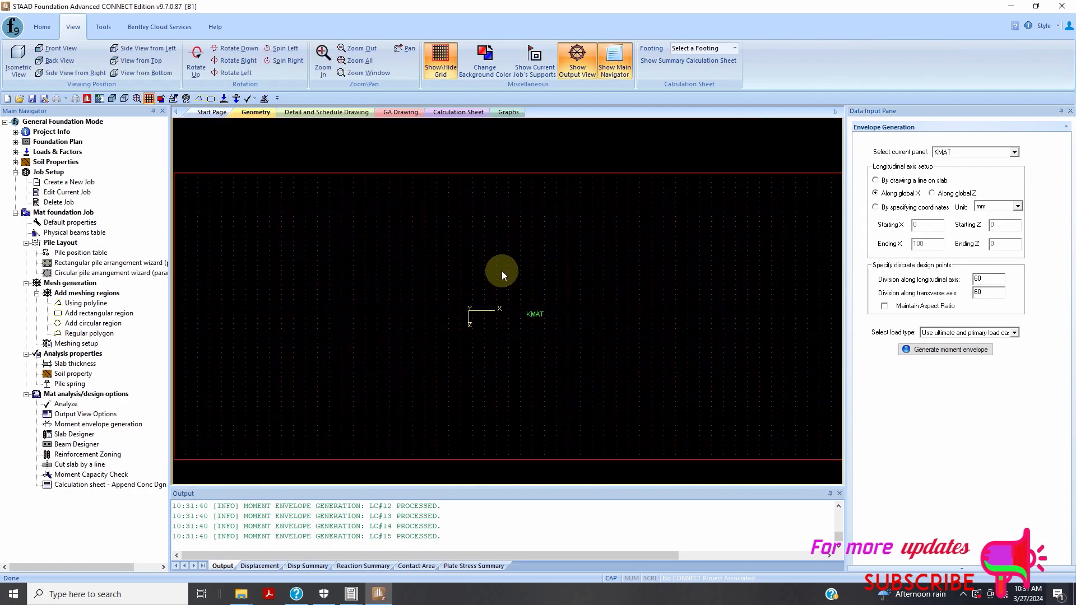
left_click(931, 193)
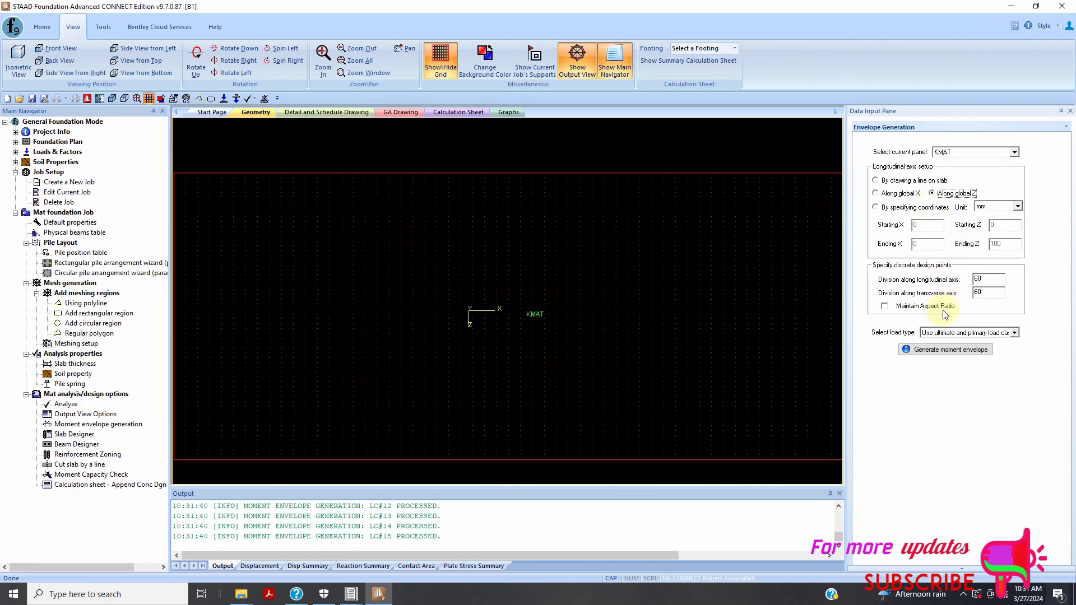
left_click(947, 350)
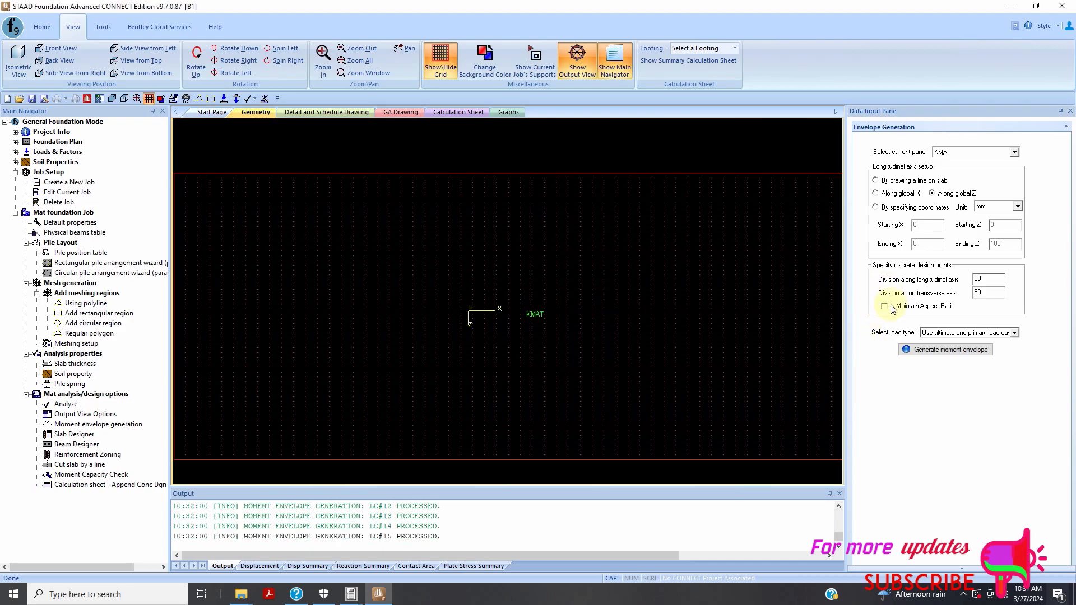
left_click(885, 308)
left_click(903, 350)
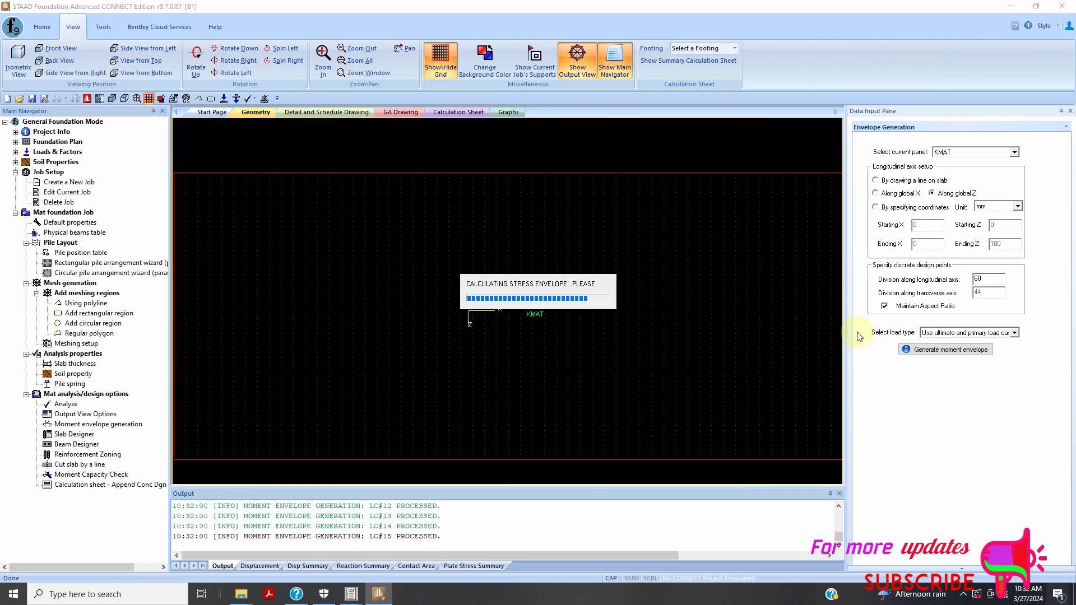
left_click(875, 193)
left_click(919, 350)
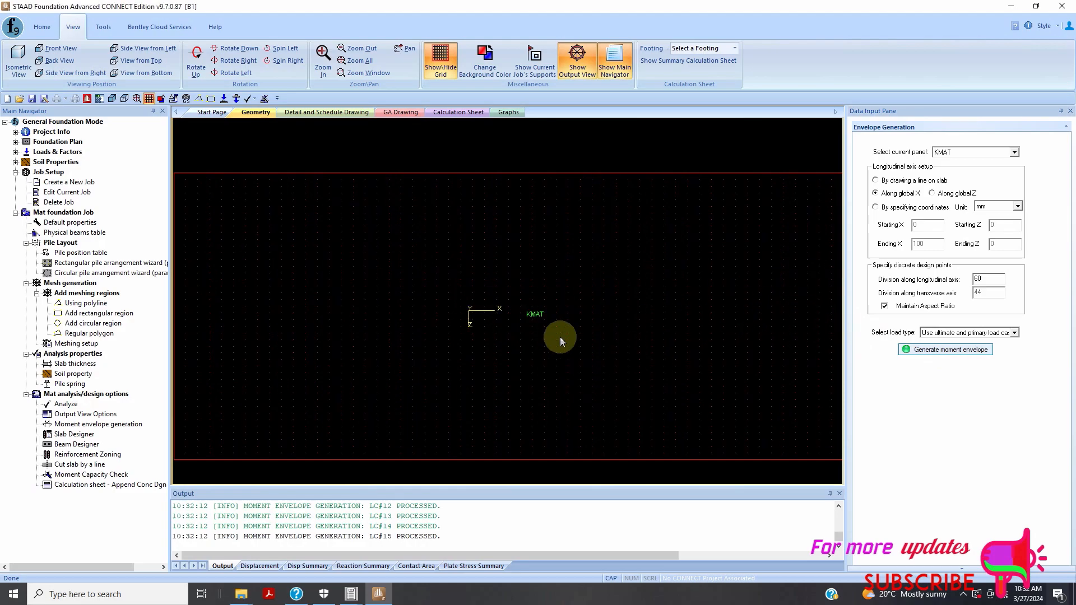
Step: Run the slab design with the existing Slab Designer settings and dismiss the required reinforcement summary
left_click(81, 435)
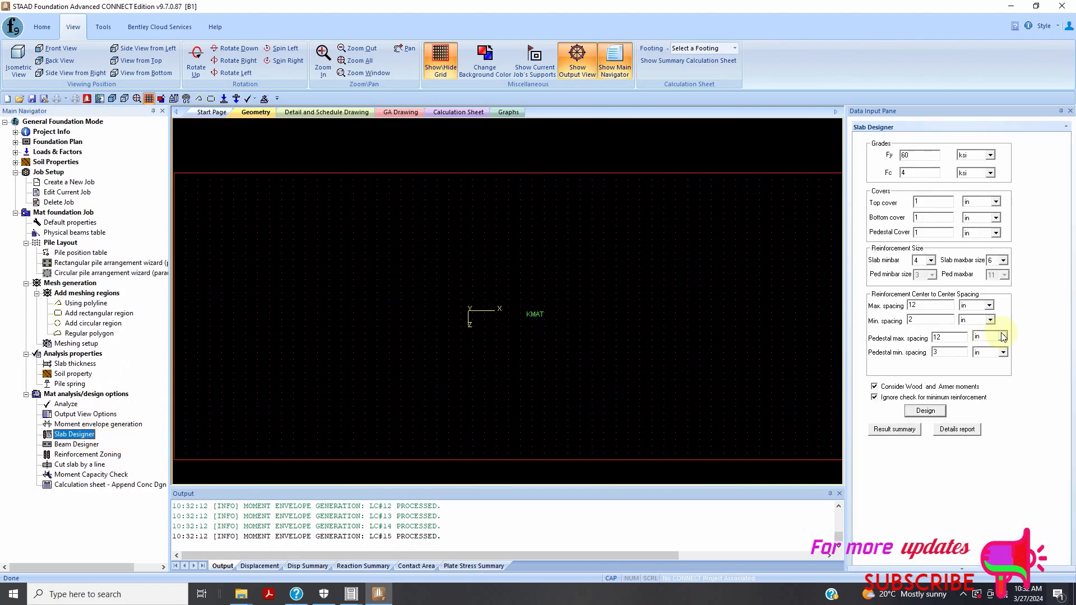
left_click(924, 411)
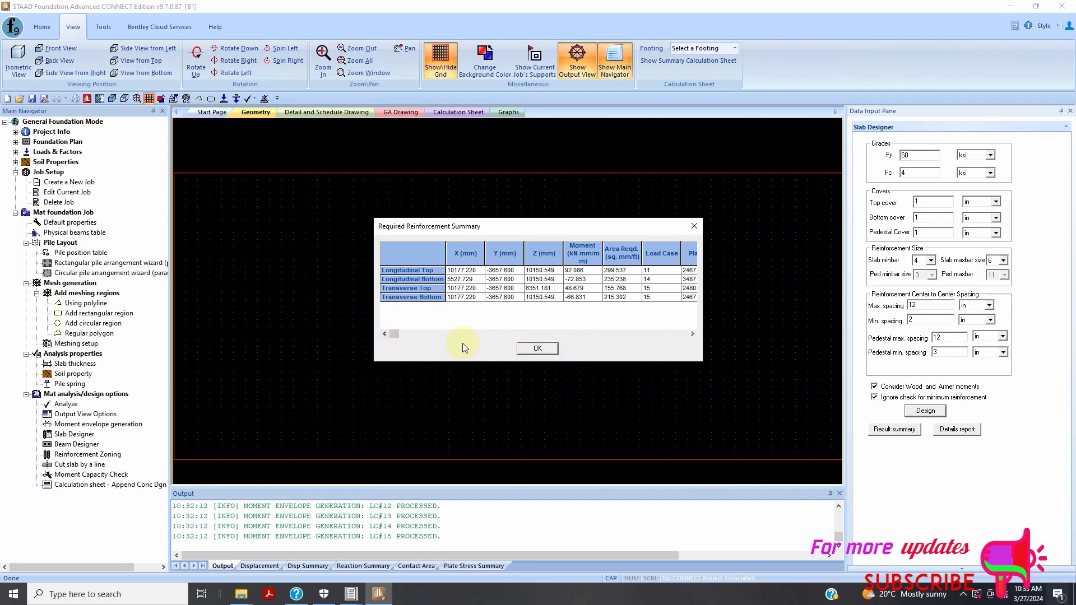
left_click(536, 348)
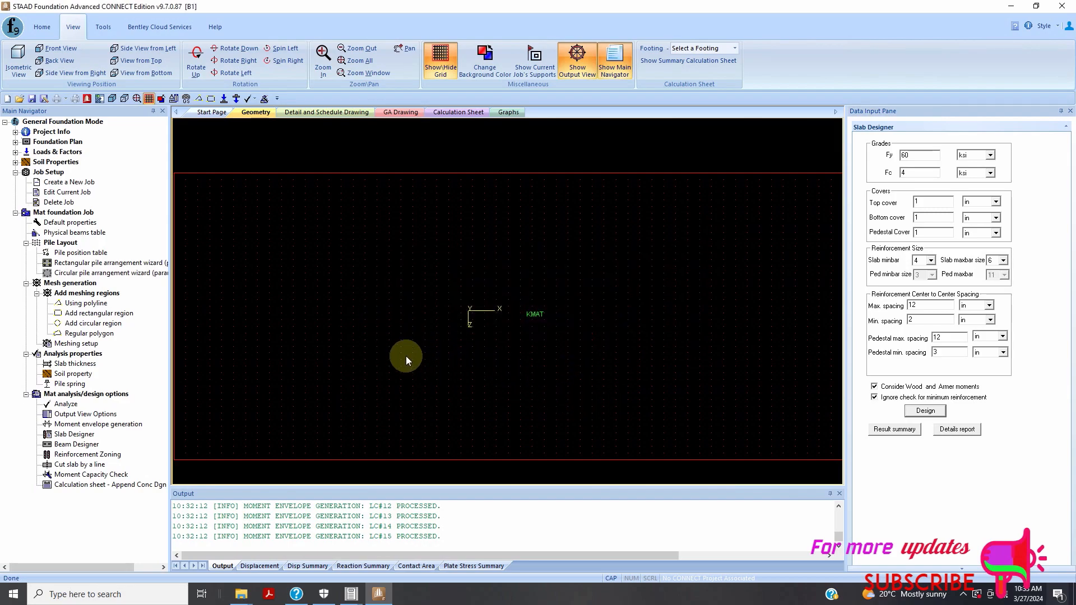
Step: Examine the slab design details report for the longitudinal bottom grid point moments and the punching shear checks per column
left_click(957, 429)
scroll(620, 367, "down", 15)
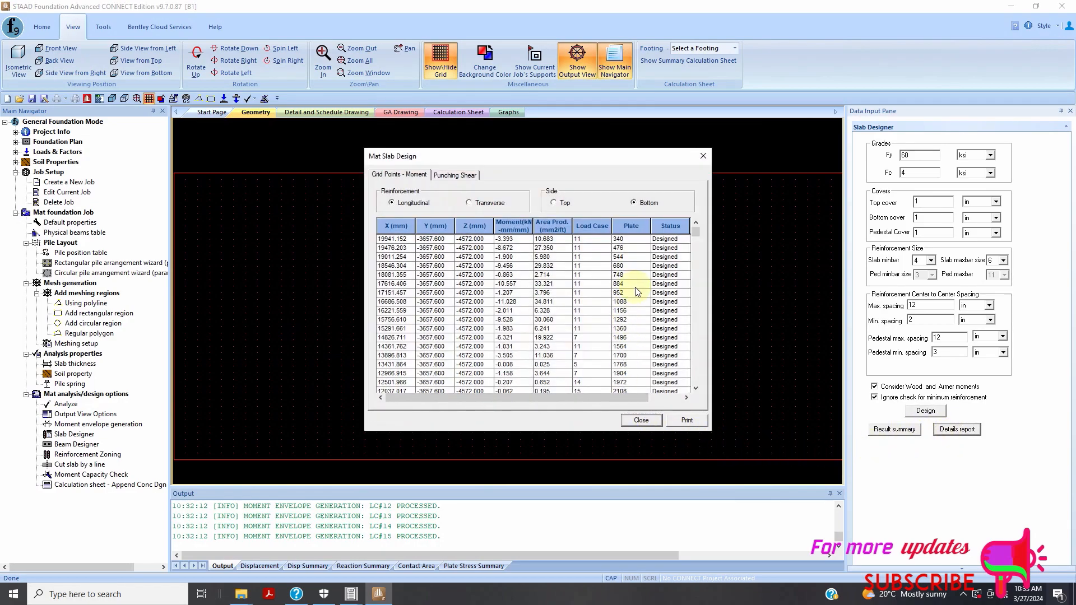
scroll(605, 336, "down", 10)
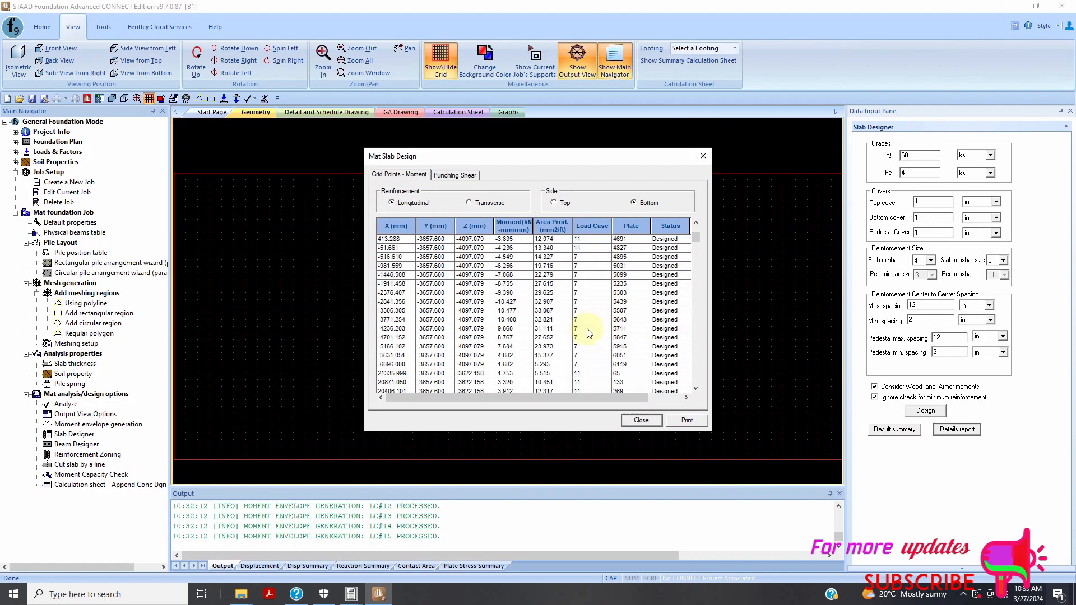
scroll(617, 347, "down", 8)
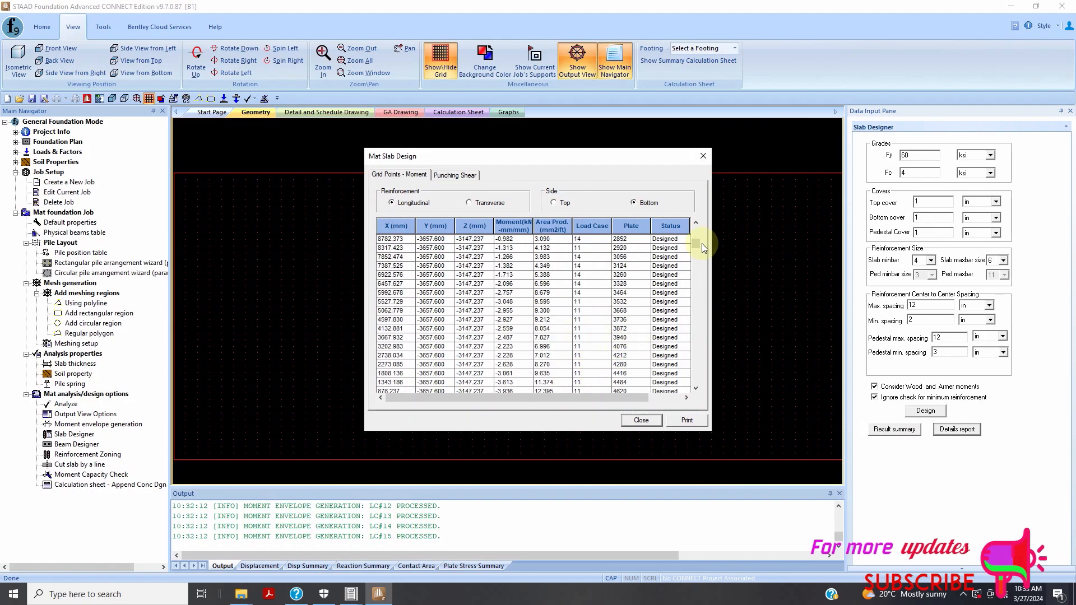
left_click_drag(699, 243, 695, 381)
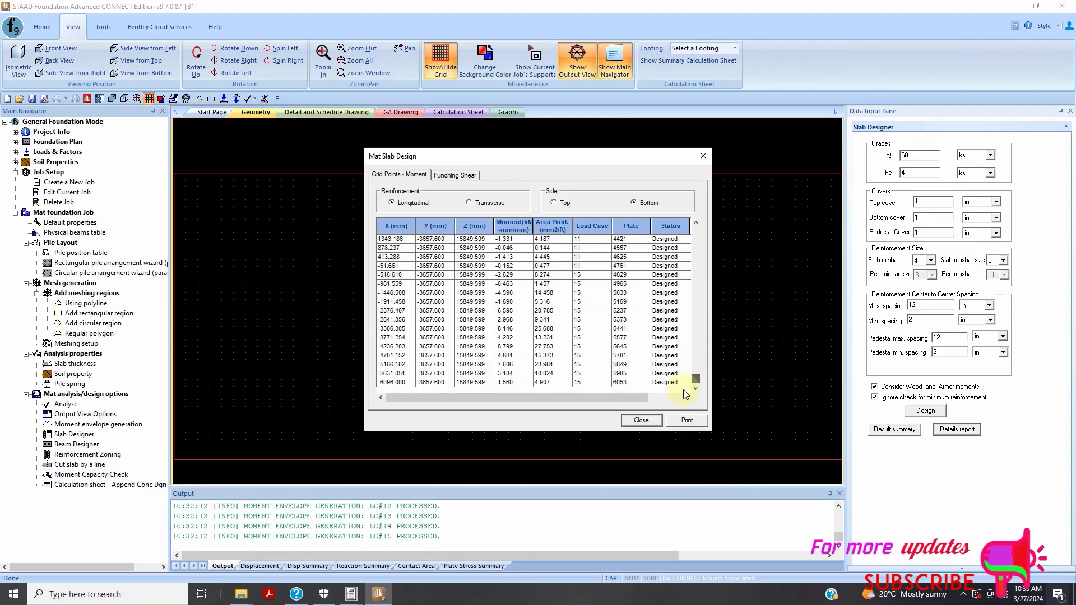
left_click(442, 175)
mouse_move(696, 203)
left_mouse_down()
mouse_move(708, 317)
mouse_move(701, 334)
mouse_move(694, 202)
mouse_move(691, 363)
mouse_move(691, 202)
left_mouse_up()
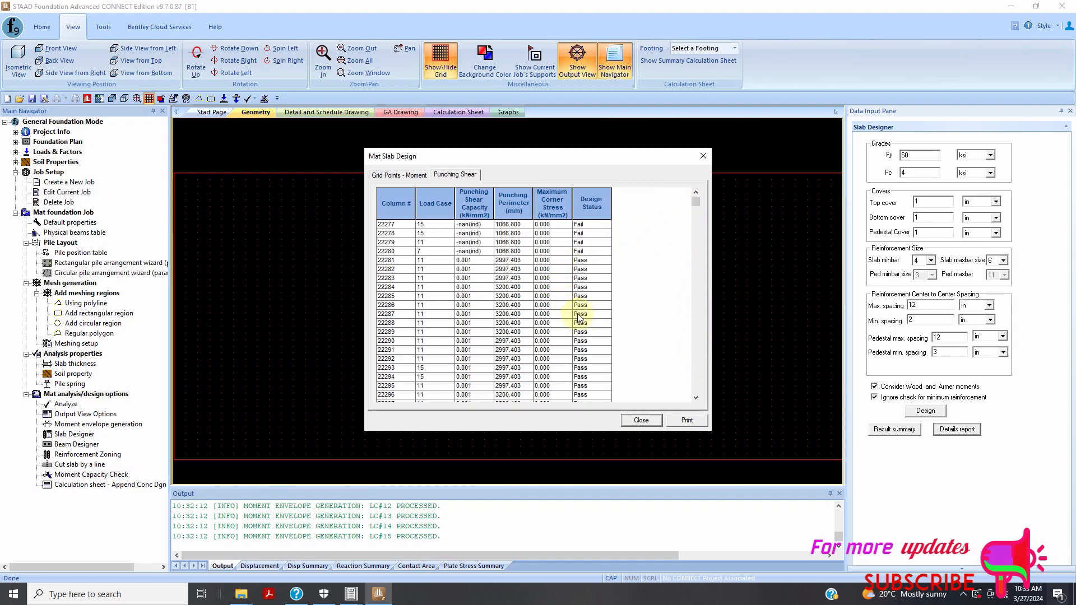
left_click(583, 260)
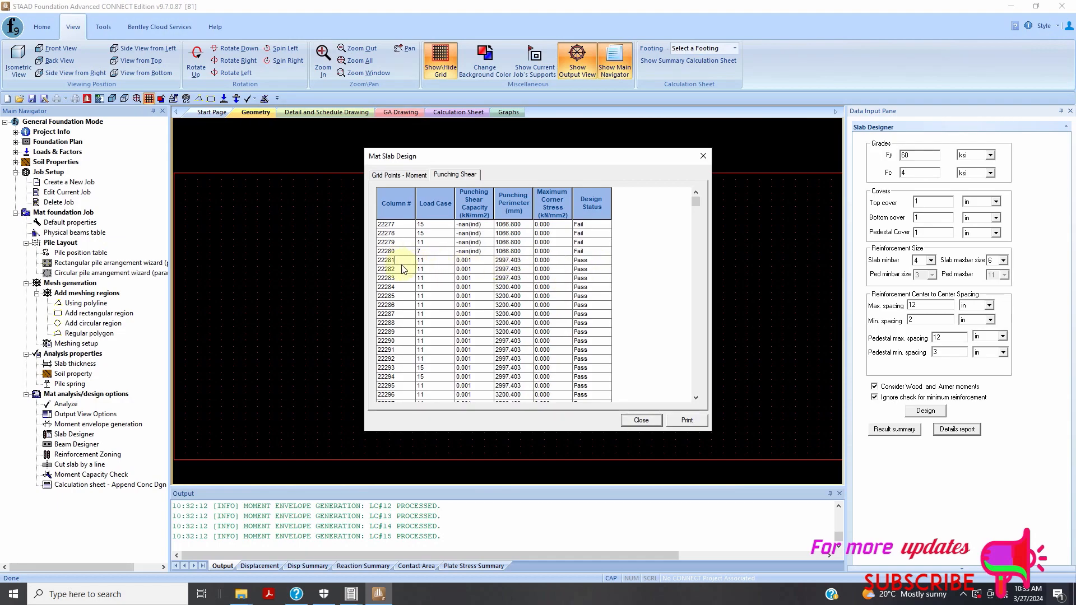
left_click(503, 260)
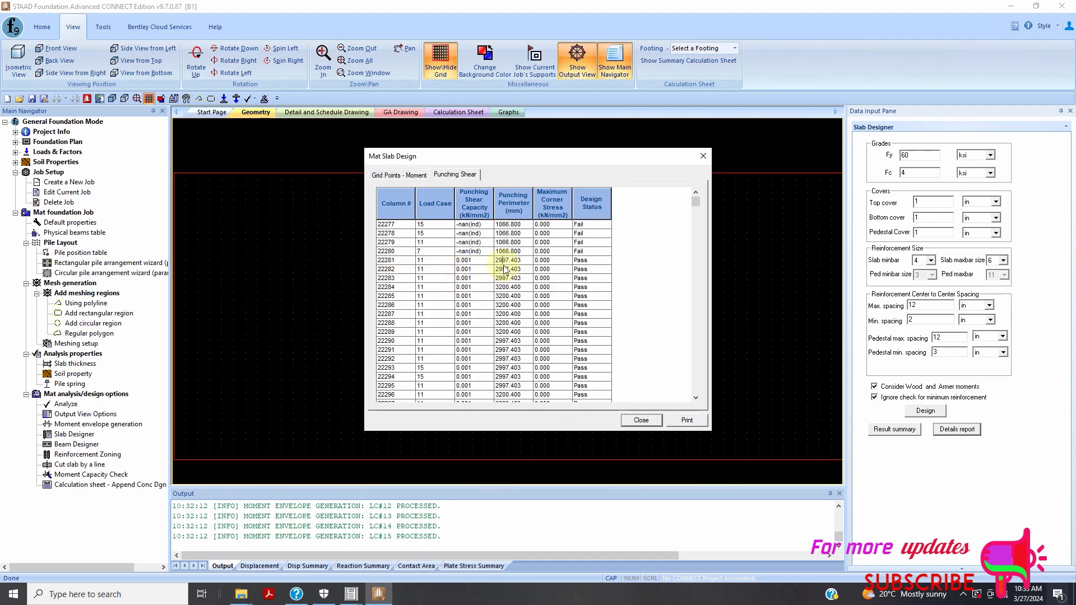
Step: Review the transverse reinforcement grid point results for the slab's top and bottom sides, and close the details report
left_click(421, 175)
left_click(471, 204)
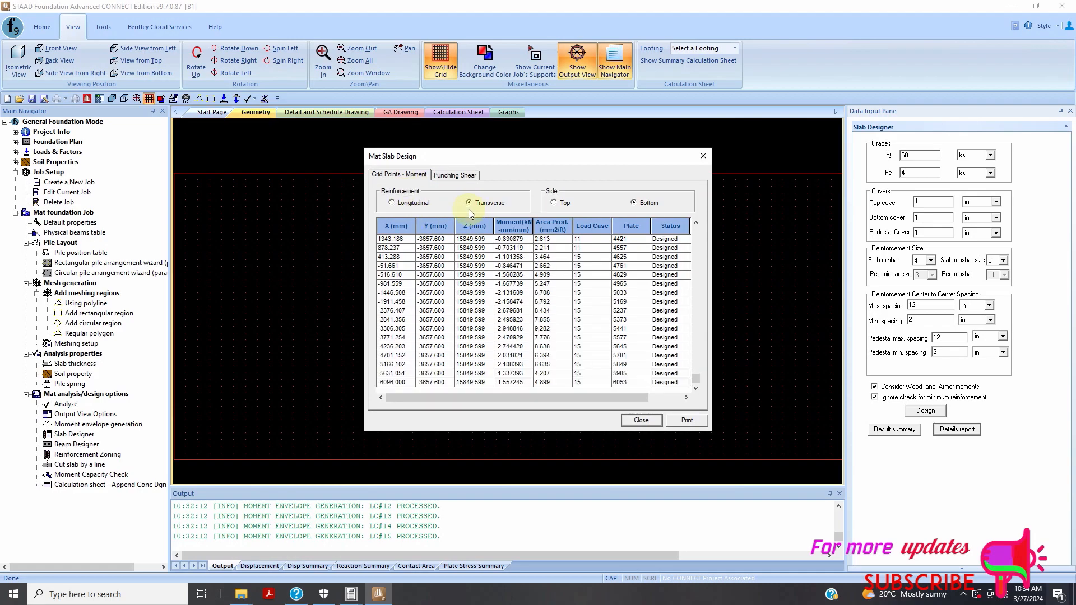
left_click(555, 203)
left_click(640, 209)
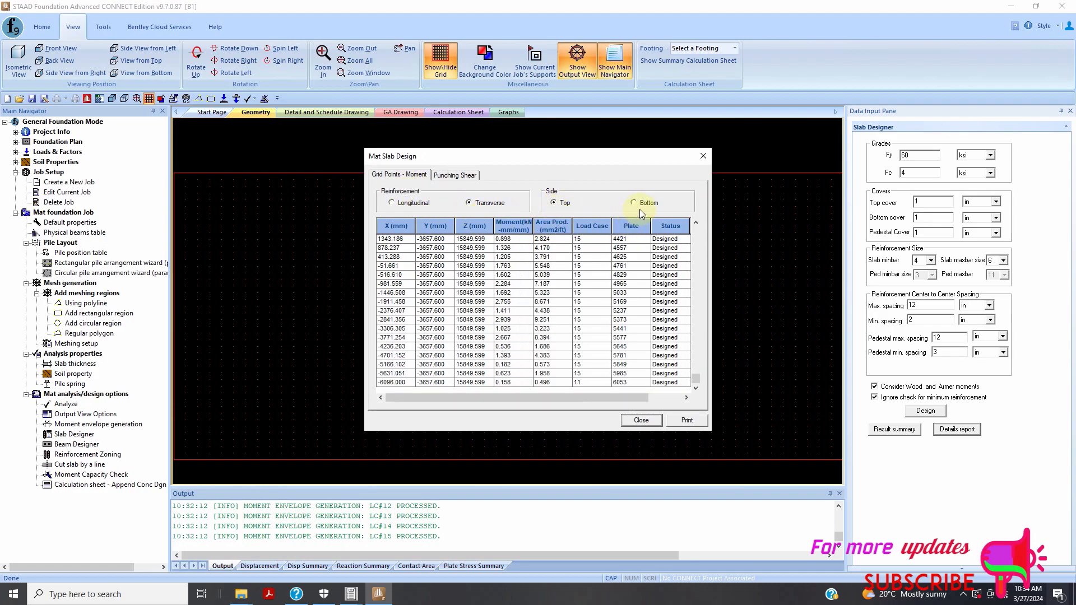
left_click(642, 203)
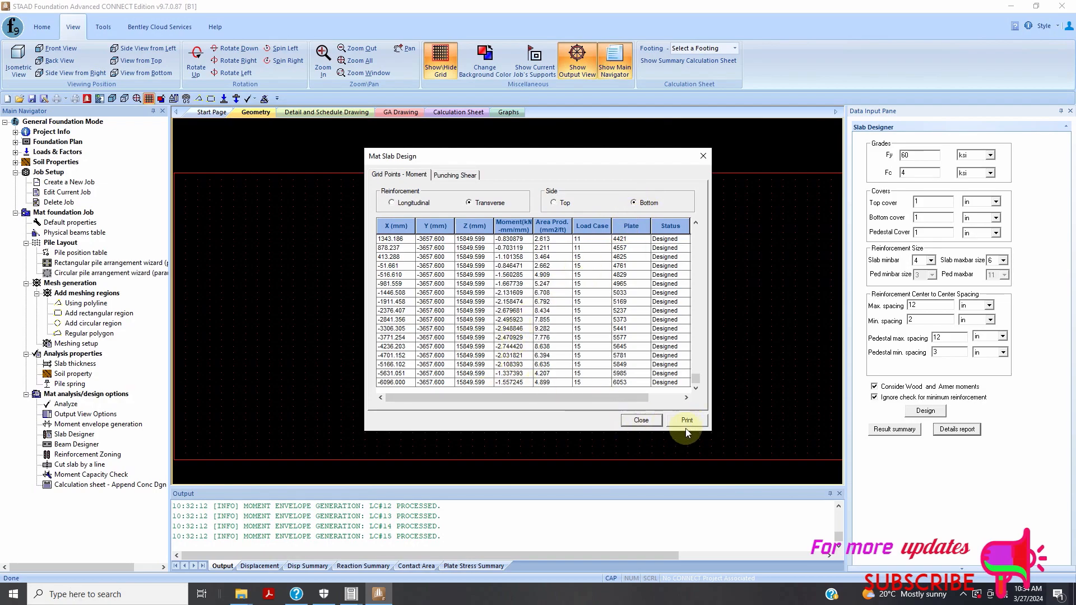
left_click(641, 420)
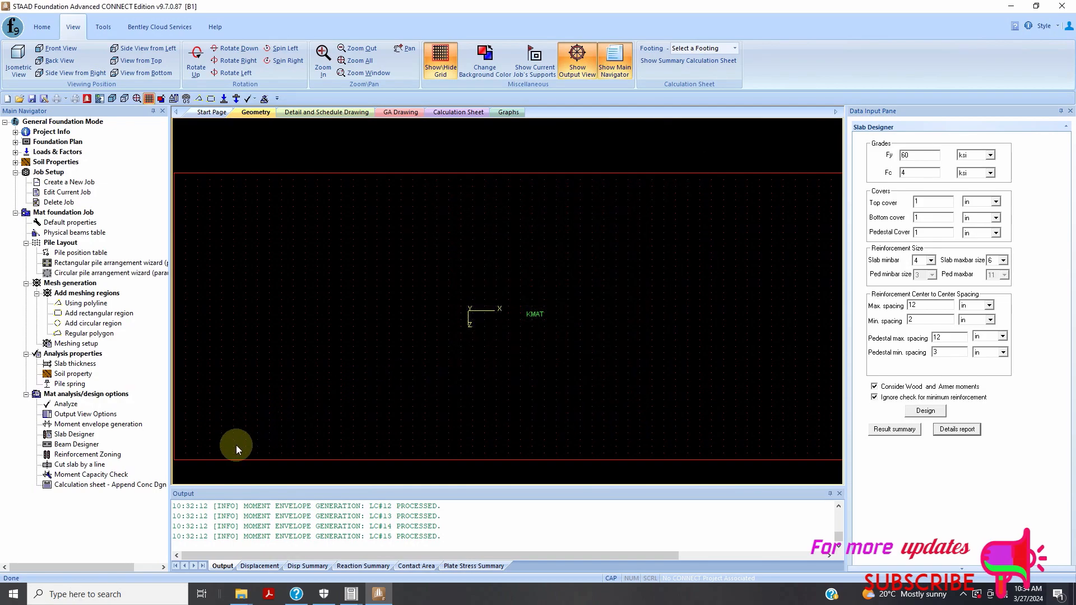
Step: Create reinforcement zones for the Longitudinal Top slab face with a preferred zone count of 3 and inspect the zone plot
left_click(73, 445)
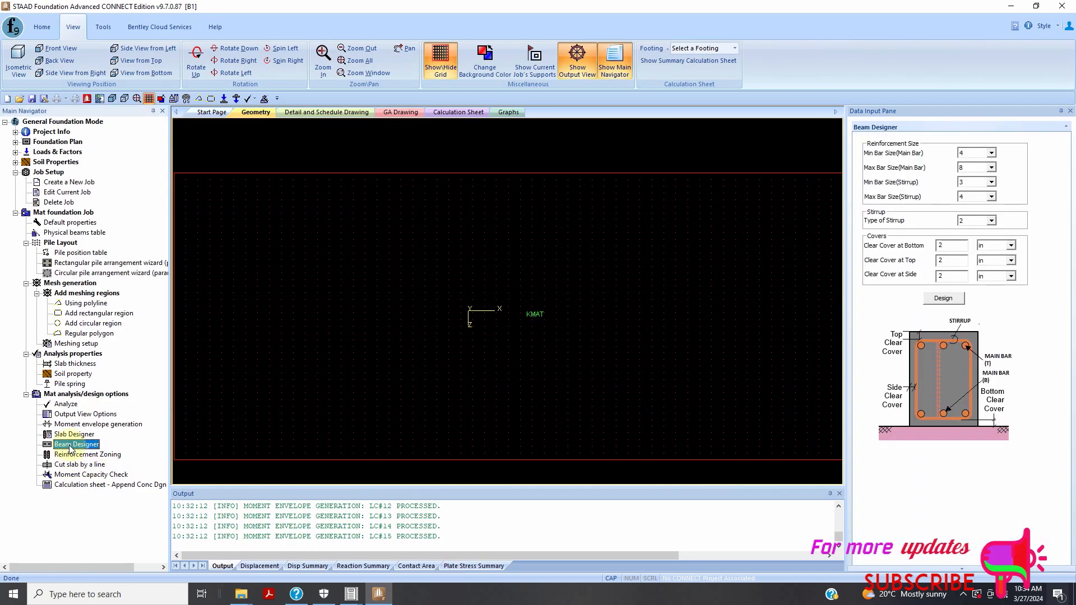
left_click(72, 454)
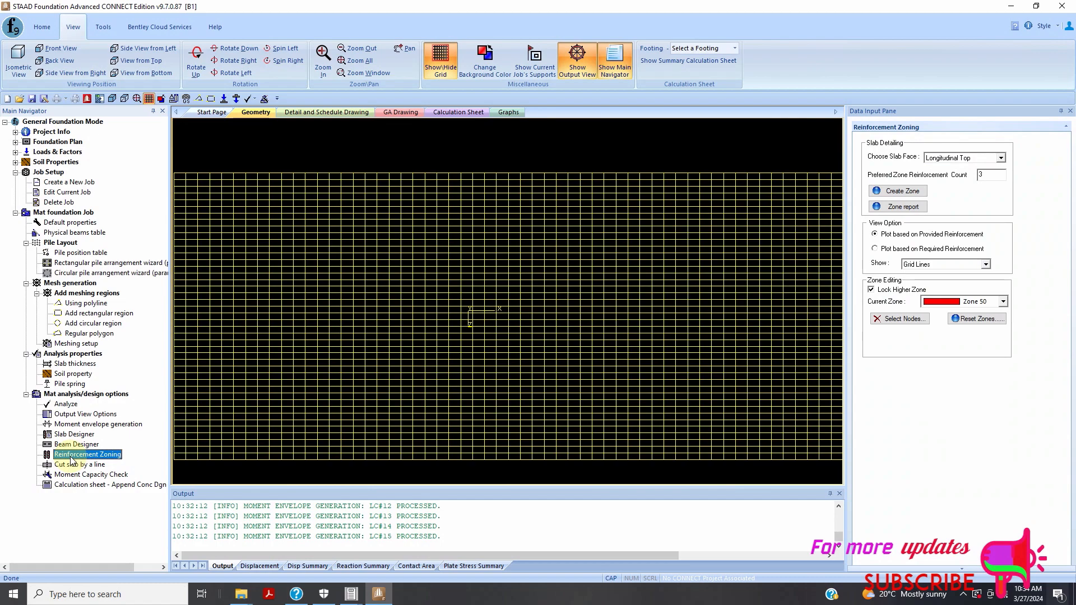
scroll(374, 332, "down", 3)
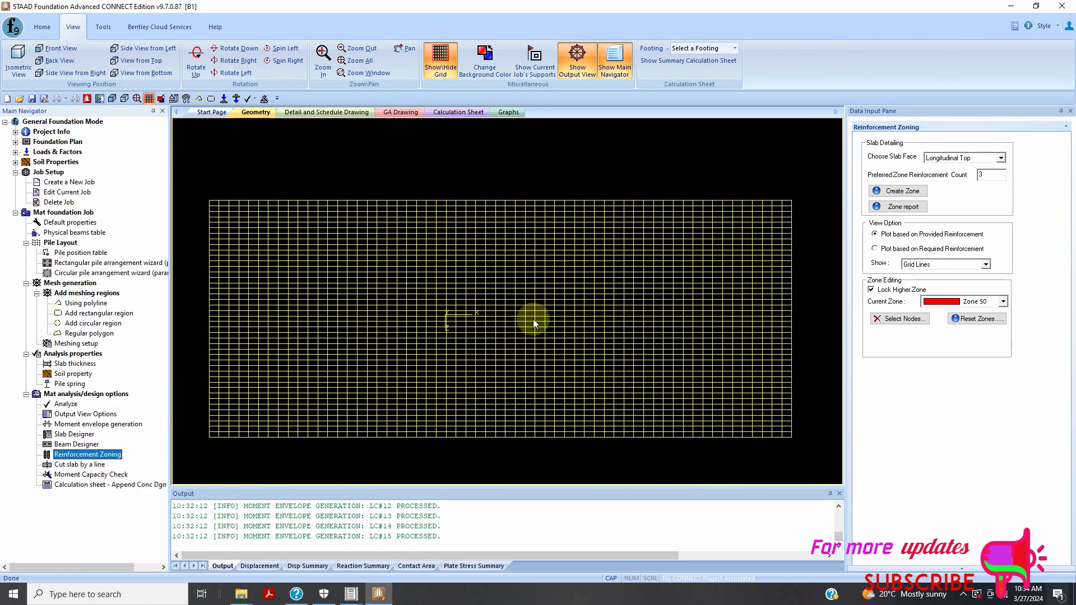
left_click(901, 192)
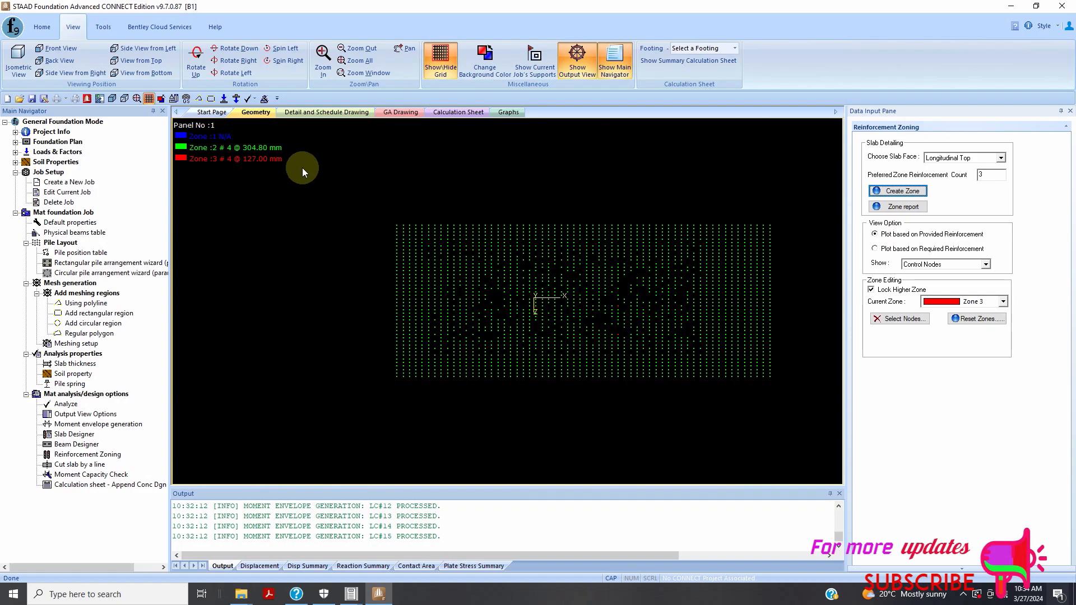
scroll(242, 151, "down", 1)
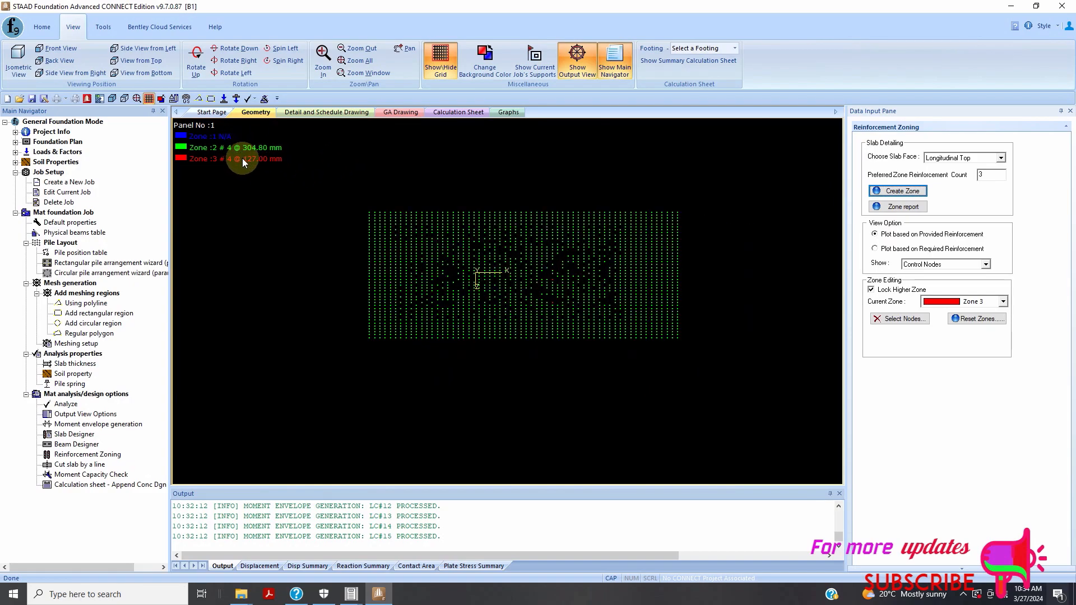
scroll(268, 159, "up", 1)
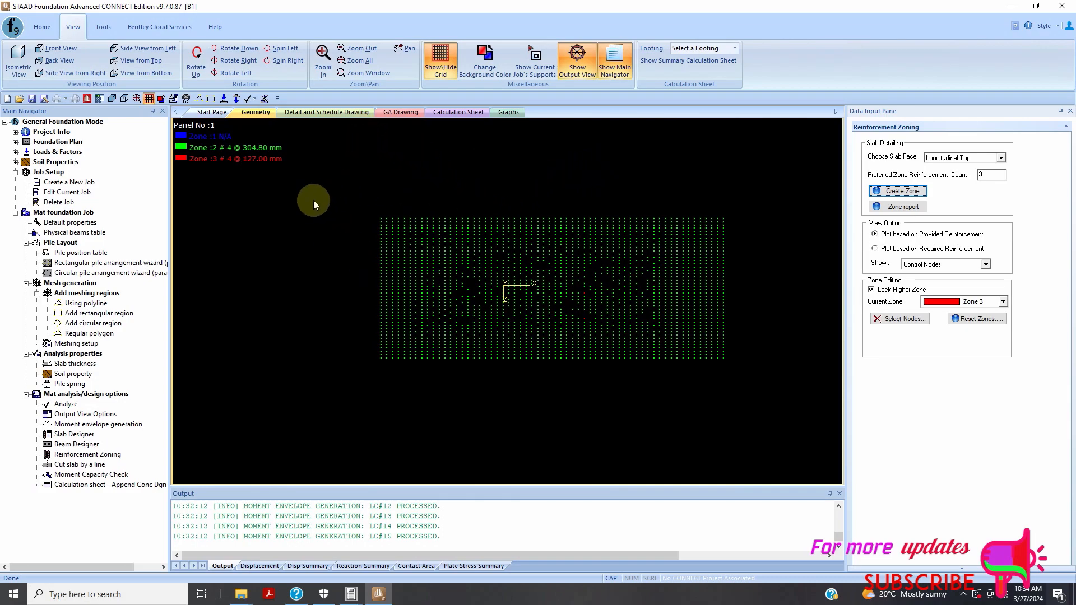
scroll(600, 275, "up", 2)
scroll(558, 274, "down", 3)
scroll(297, 202, "up", 1)
scroll(298, 203, "down", 1)
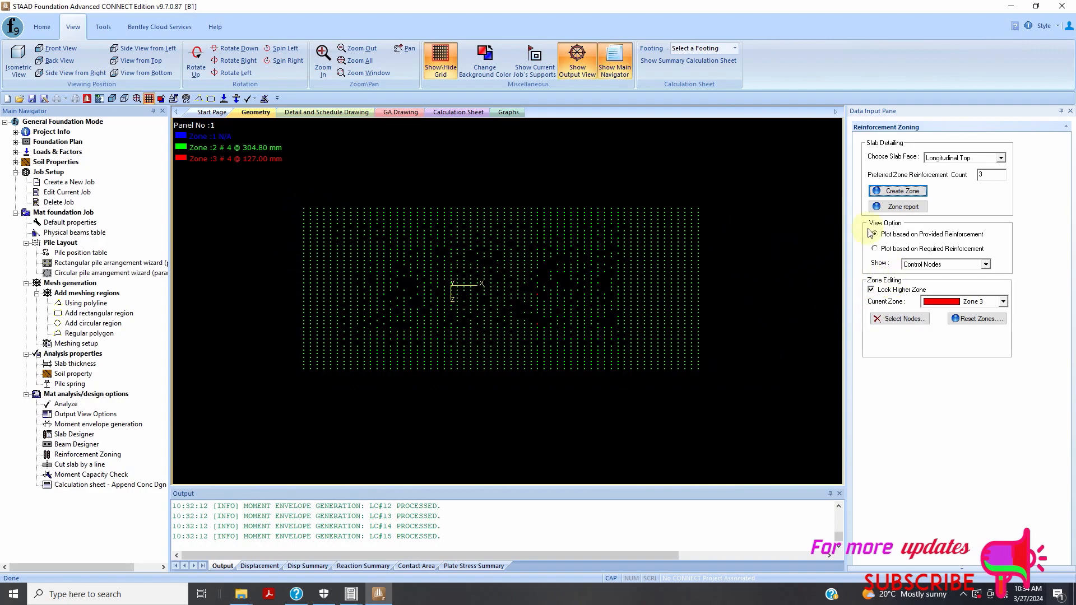
Step: Create reinforcement zones for the Transverse Top and Longitudinal Bottom slab faces, keeping the preferred zone count at 3
left_click(1000, 157)
left_click(988, 184)
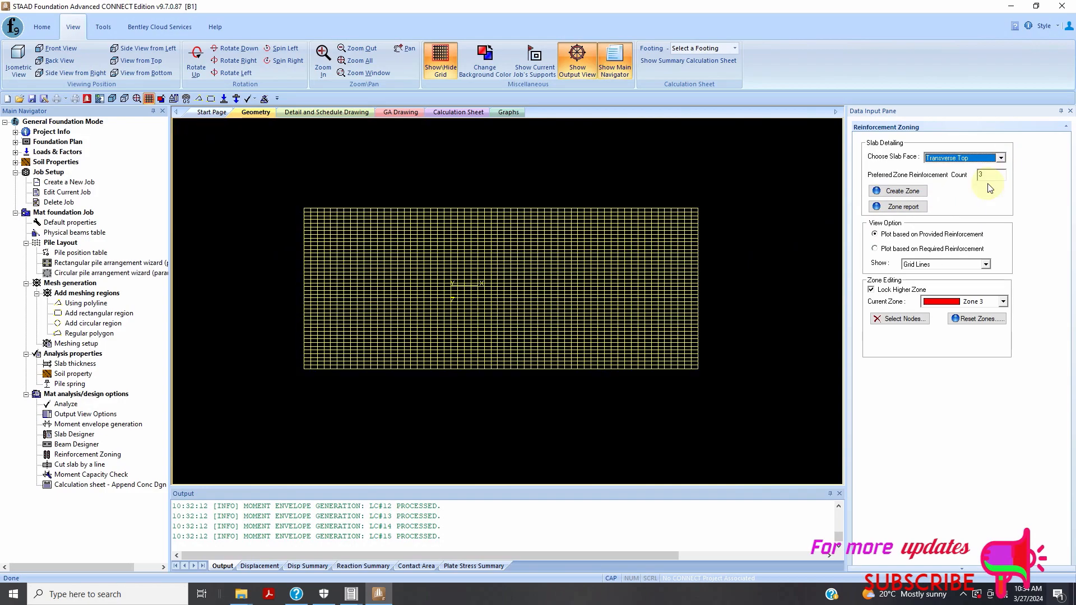
left_click(896, 196)
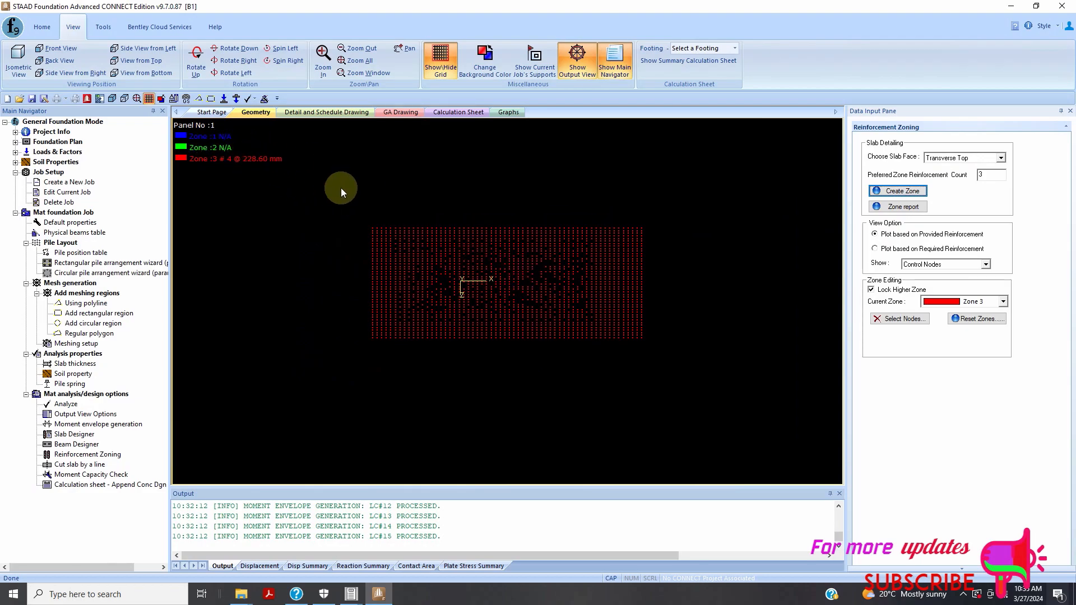
left_click(1001, 158)
left_click(964, 191)
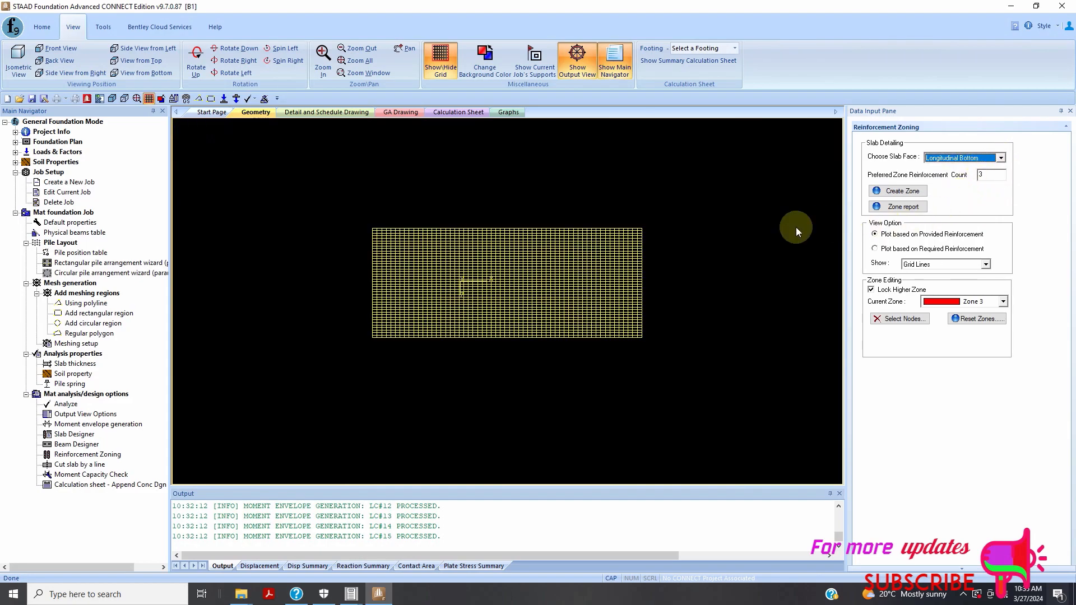
left_click(900, 191)
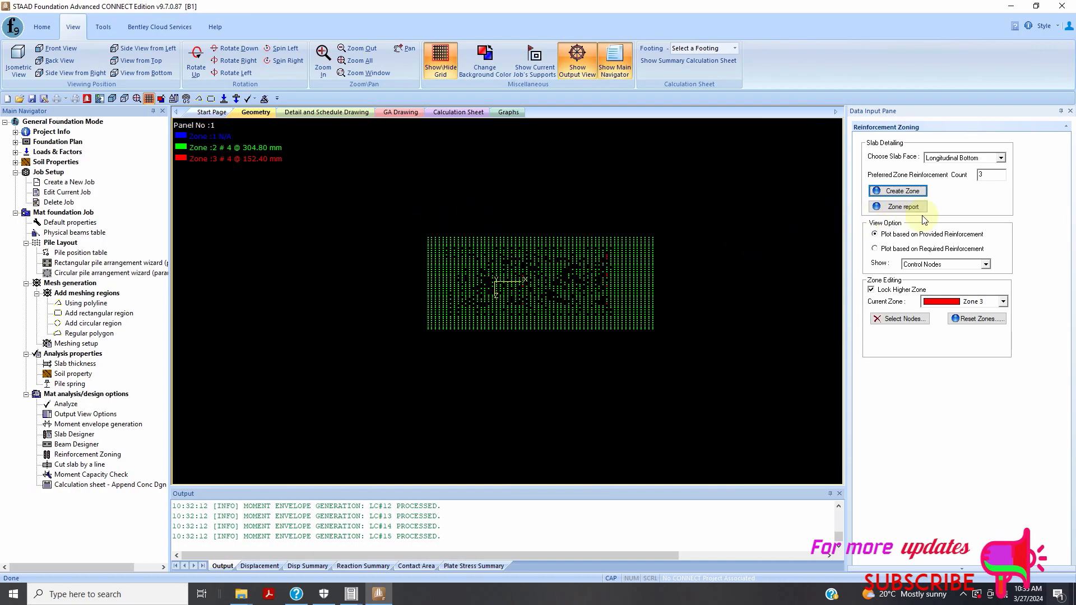
Step: Create reinforcement zones for the Transverse Bottom slab face, keeping the preferred zone count at 3
left_click(1000, 158)
left_click(976, 190)
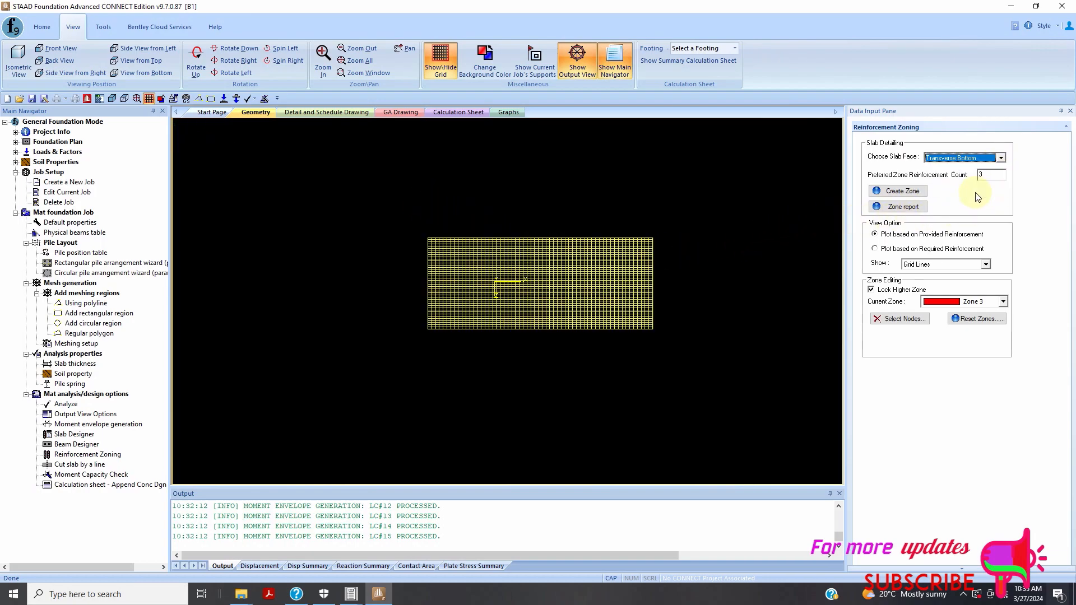
left_click(898, 191)
left_click(522, 279)
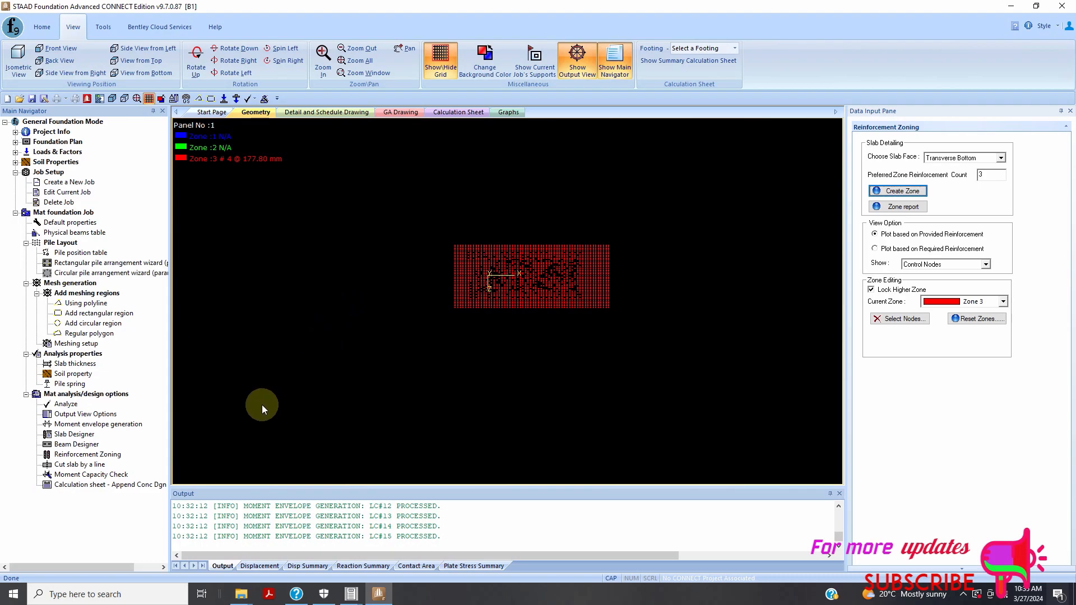
Step: Run the Moment Capacity Check on the Longitudinal Top slab face by plotting its capacity diagram with bar size 4 at 12 in spacing
left_click(88, 478)
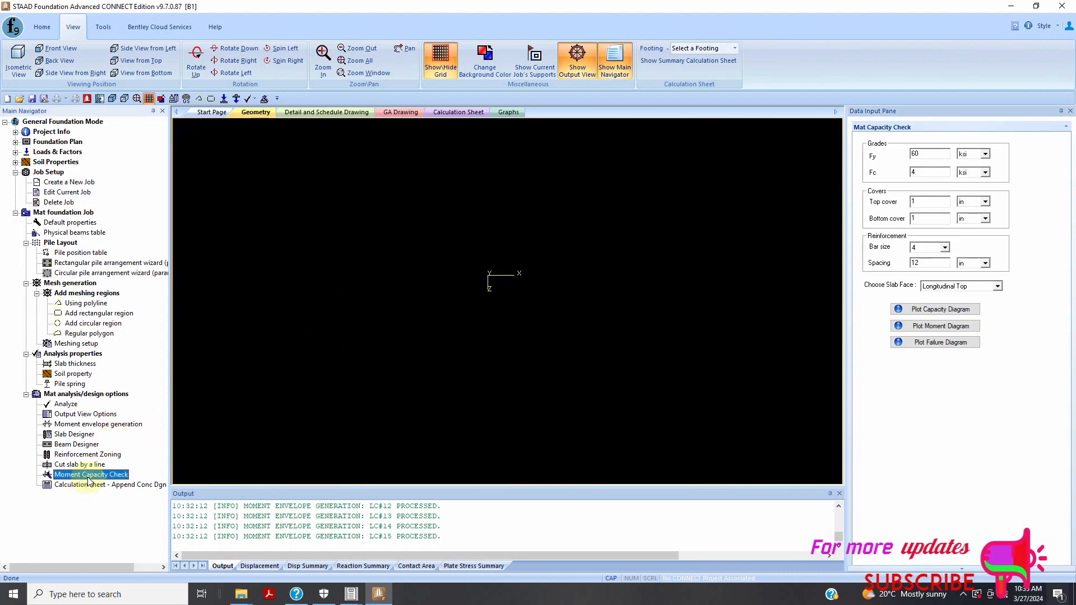
left_click(935, 314)
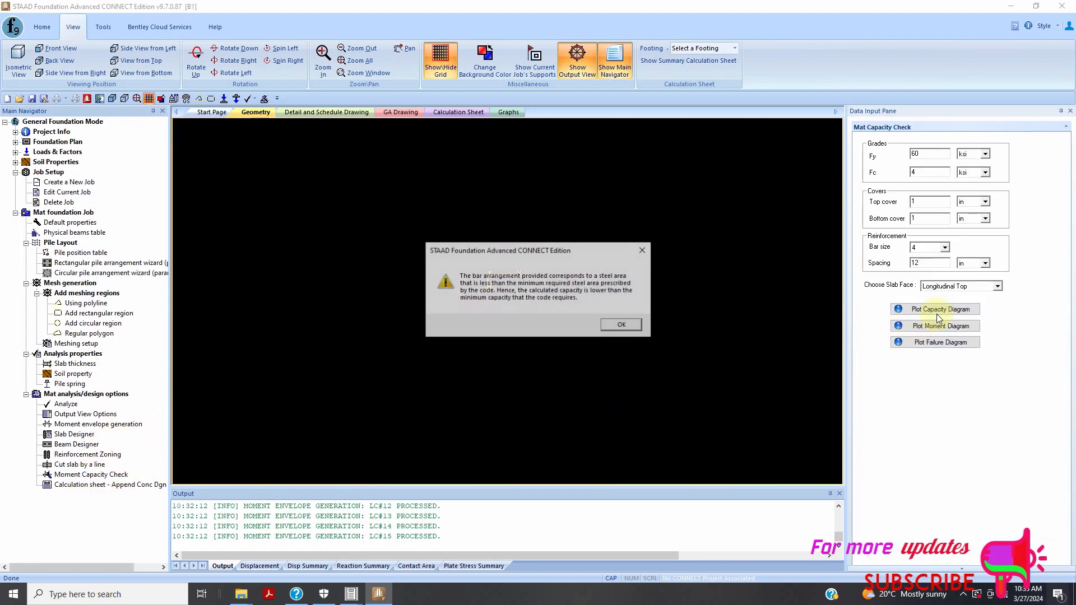
left_click(622, 326)
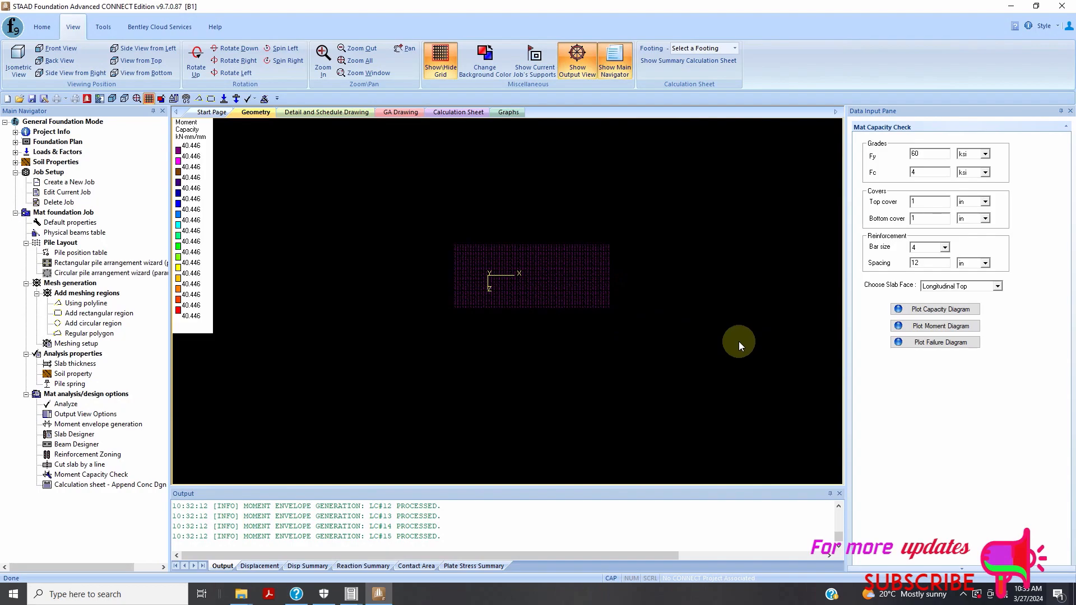
scroll(573, 294, "up", 5)
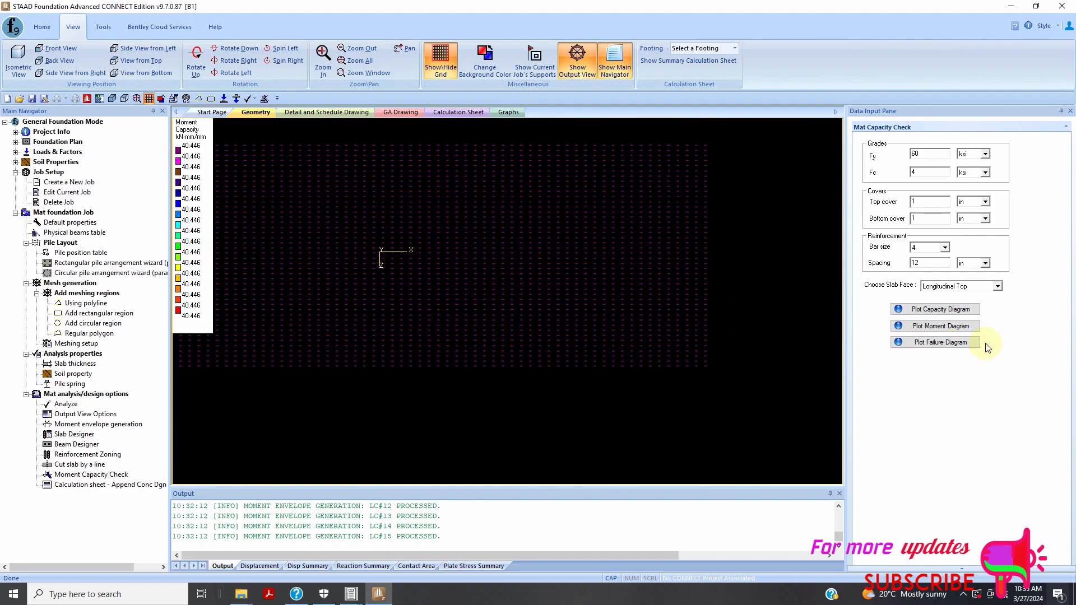
Step: Plot the actual moment diagram and the failure diagram for the Longitudinal Top slab face and inspect the grid points
left_click(937, 327)
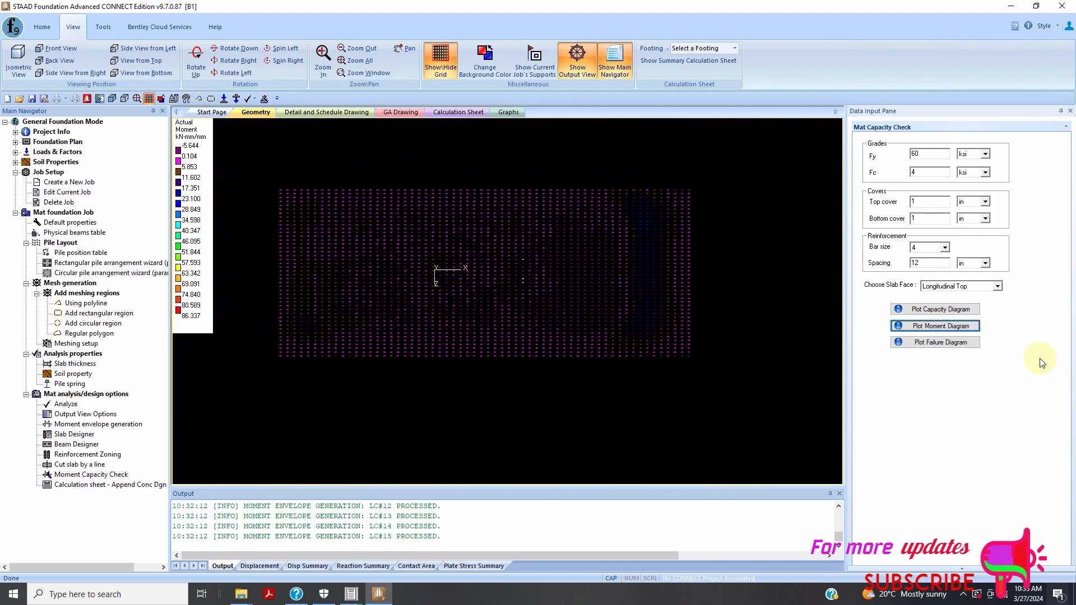
left_click(945, 343)
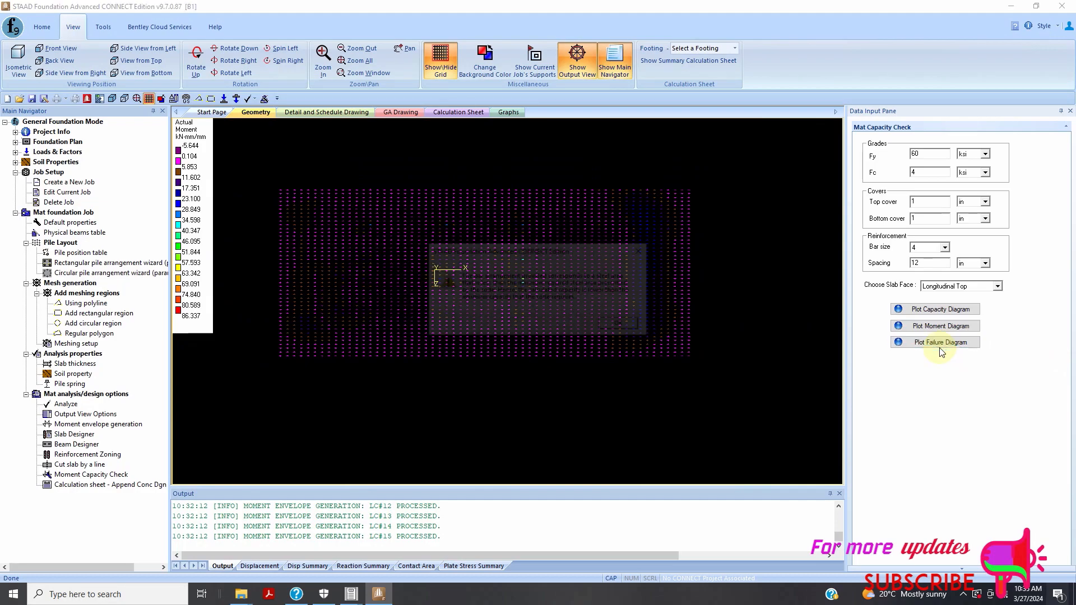
left_click(627, 325)
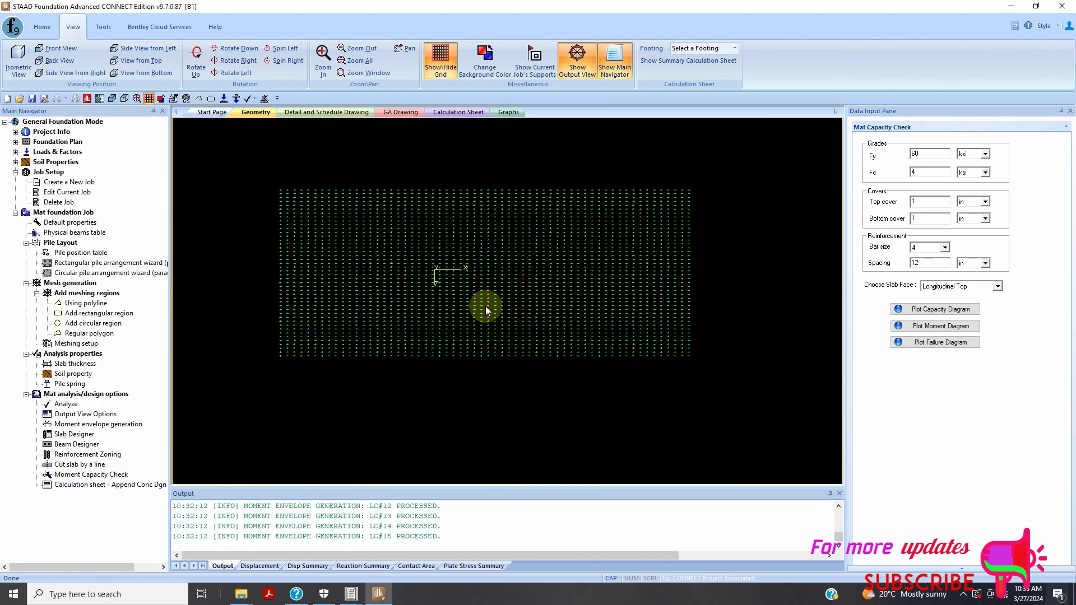
scroll(545, 282, "up", 3)
scroll(595, 287, "down", 5)
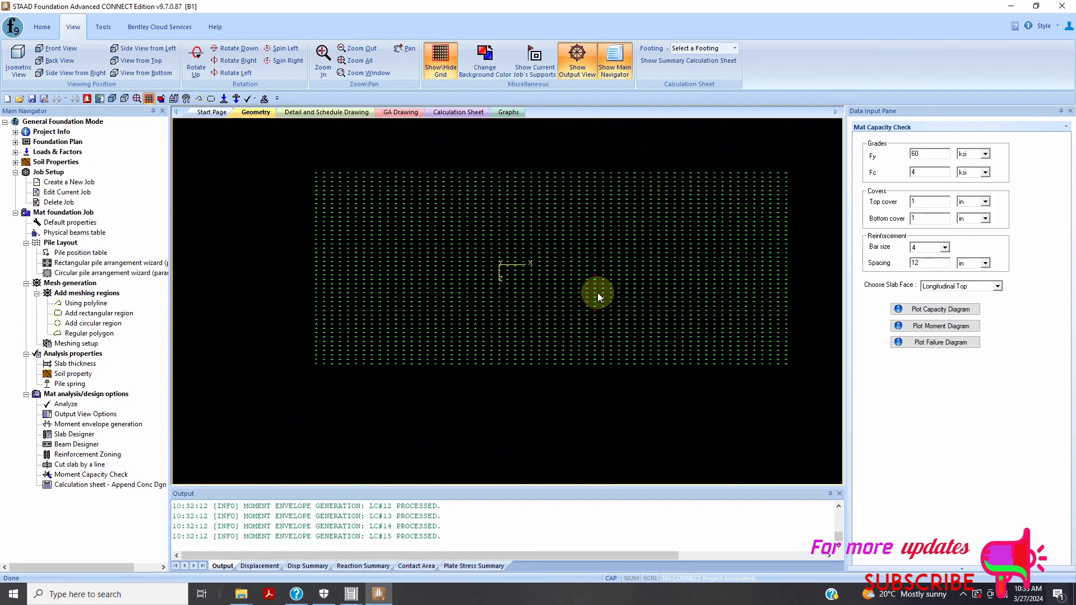
Step: Generate the mat foundation's calculation sheet with the concrete design appended
left_click(96, 484)
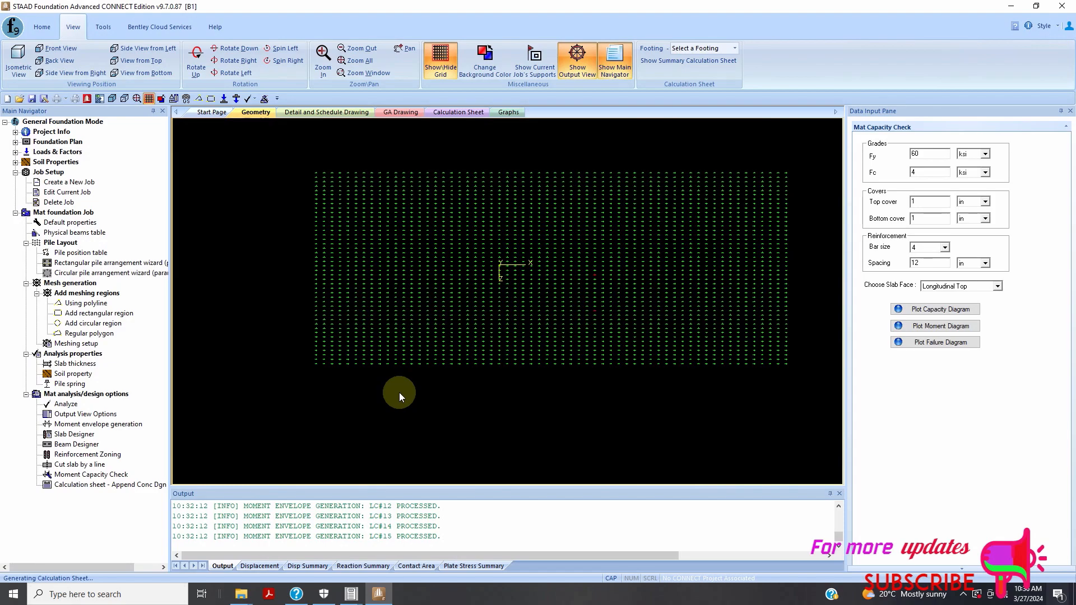
left_click(963, 594)
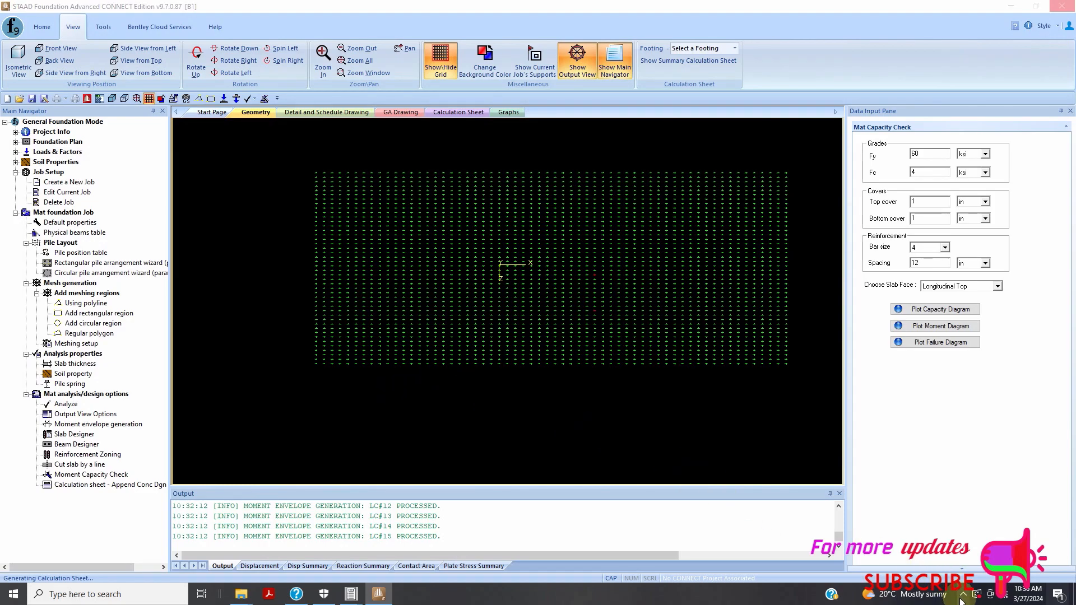
left_click(929, 572)
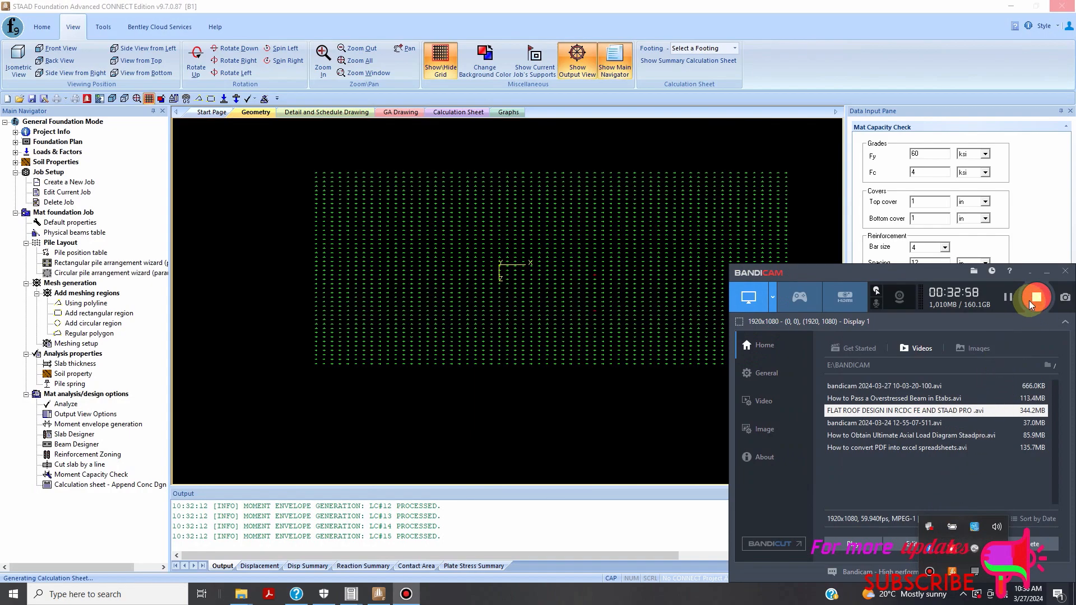